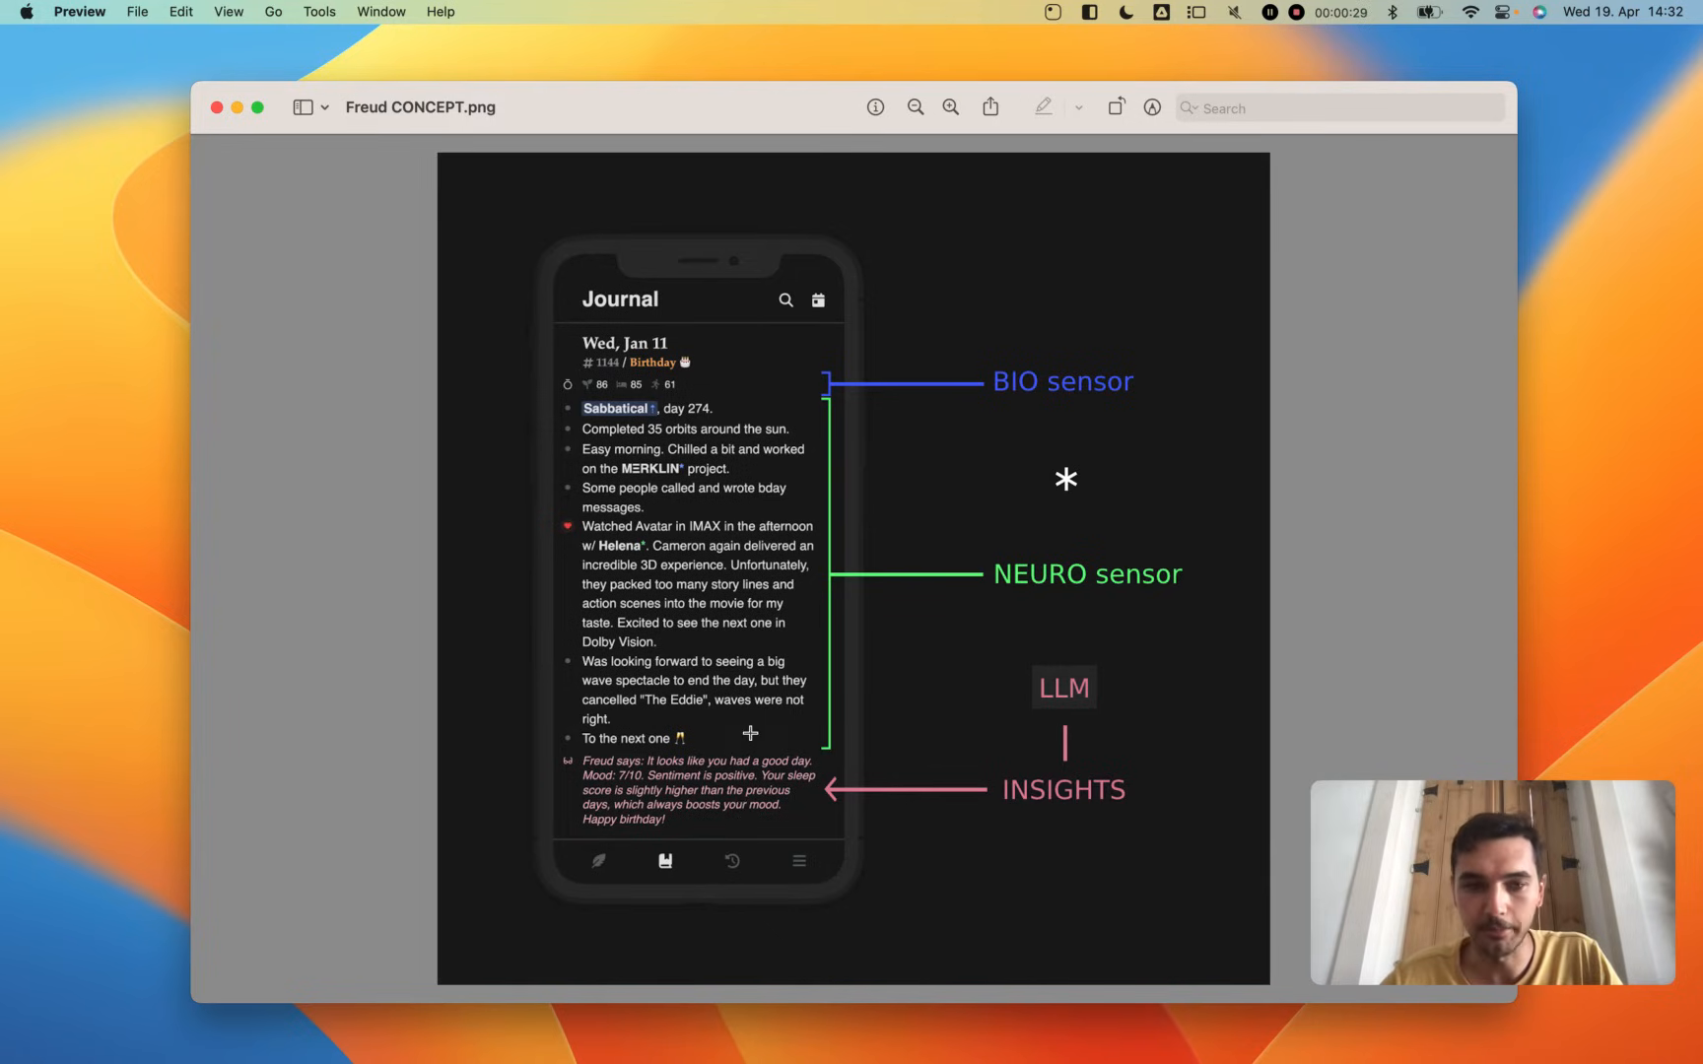
# - Switch to the Arc browser, start building in PROMPTMETHEUS and create a new prompt
pyautogui.hotkey('ctrl', 'Left')
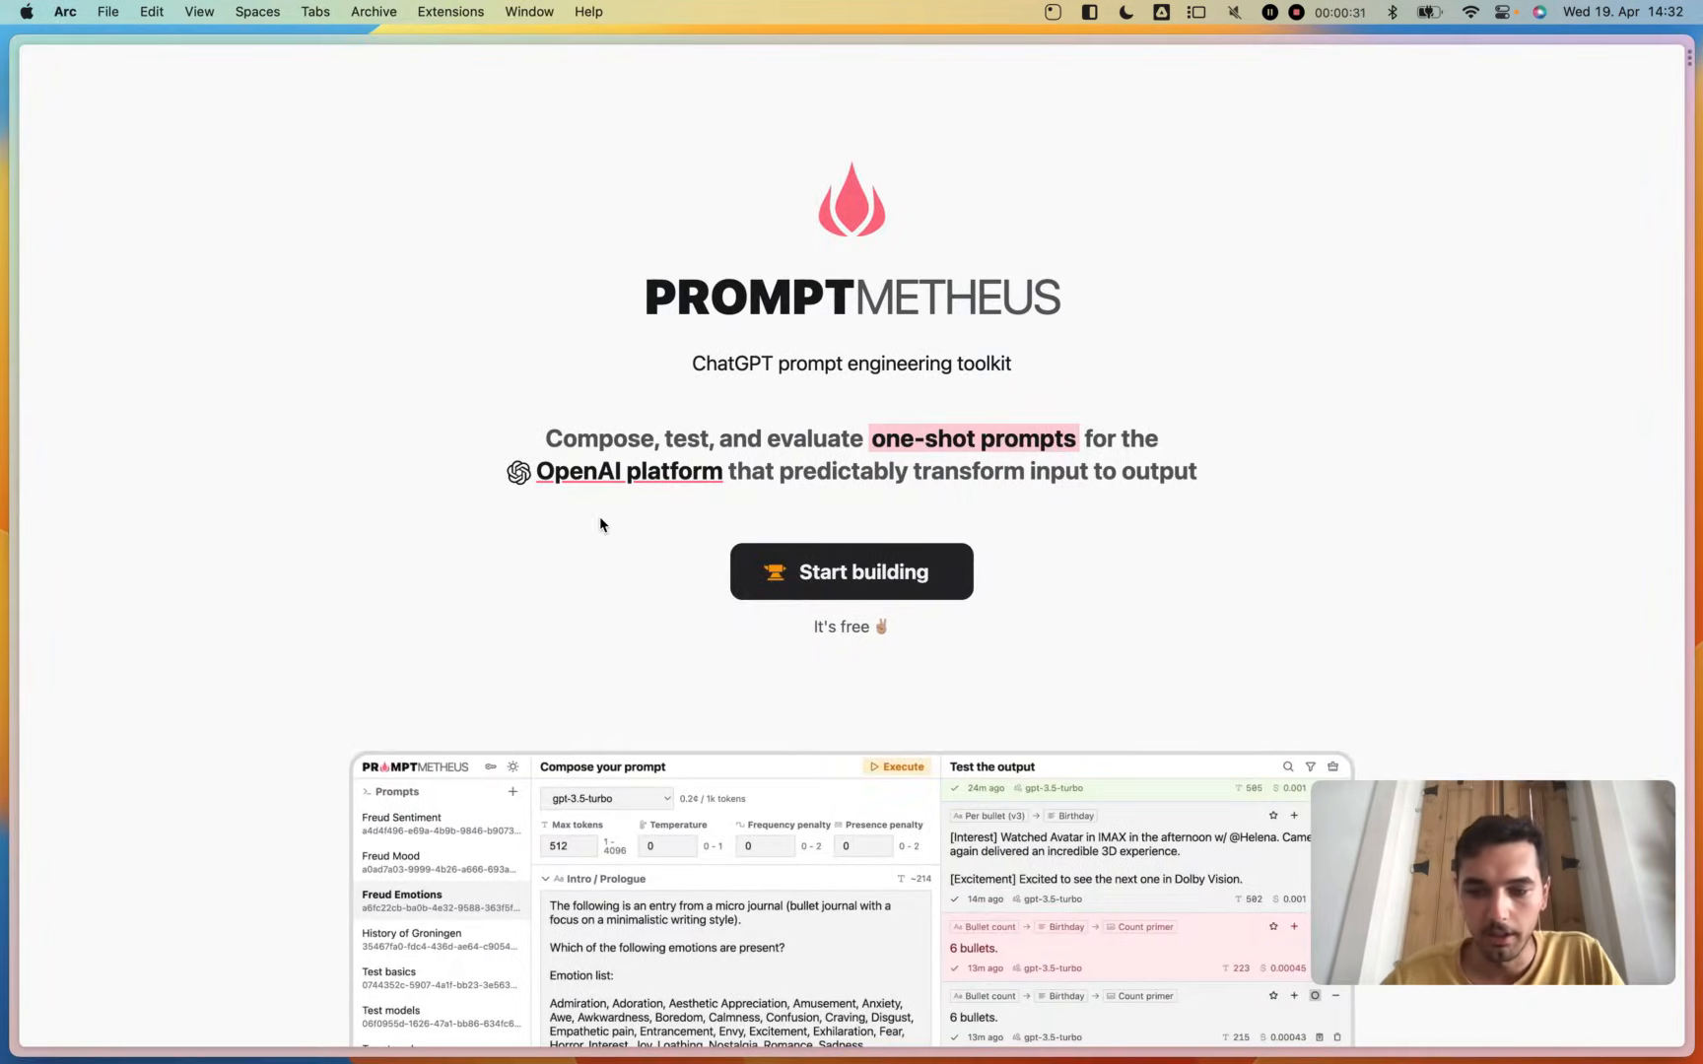
pyautogui.click(840, 577)
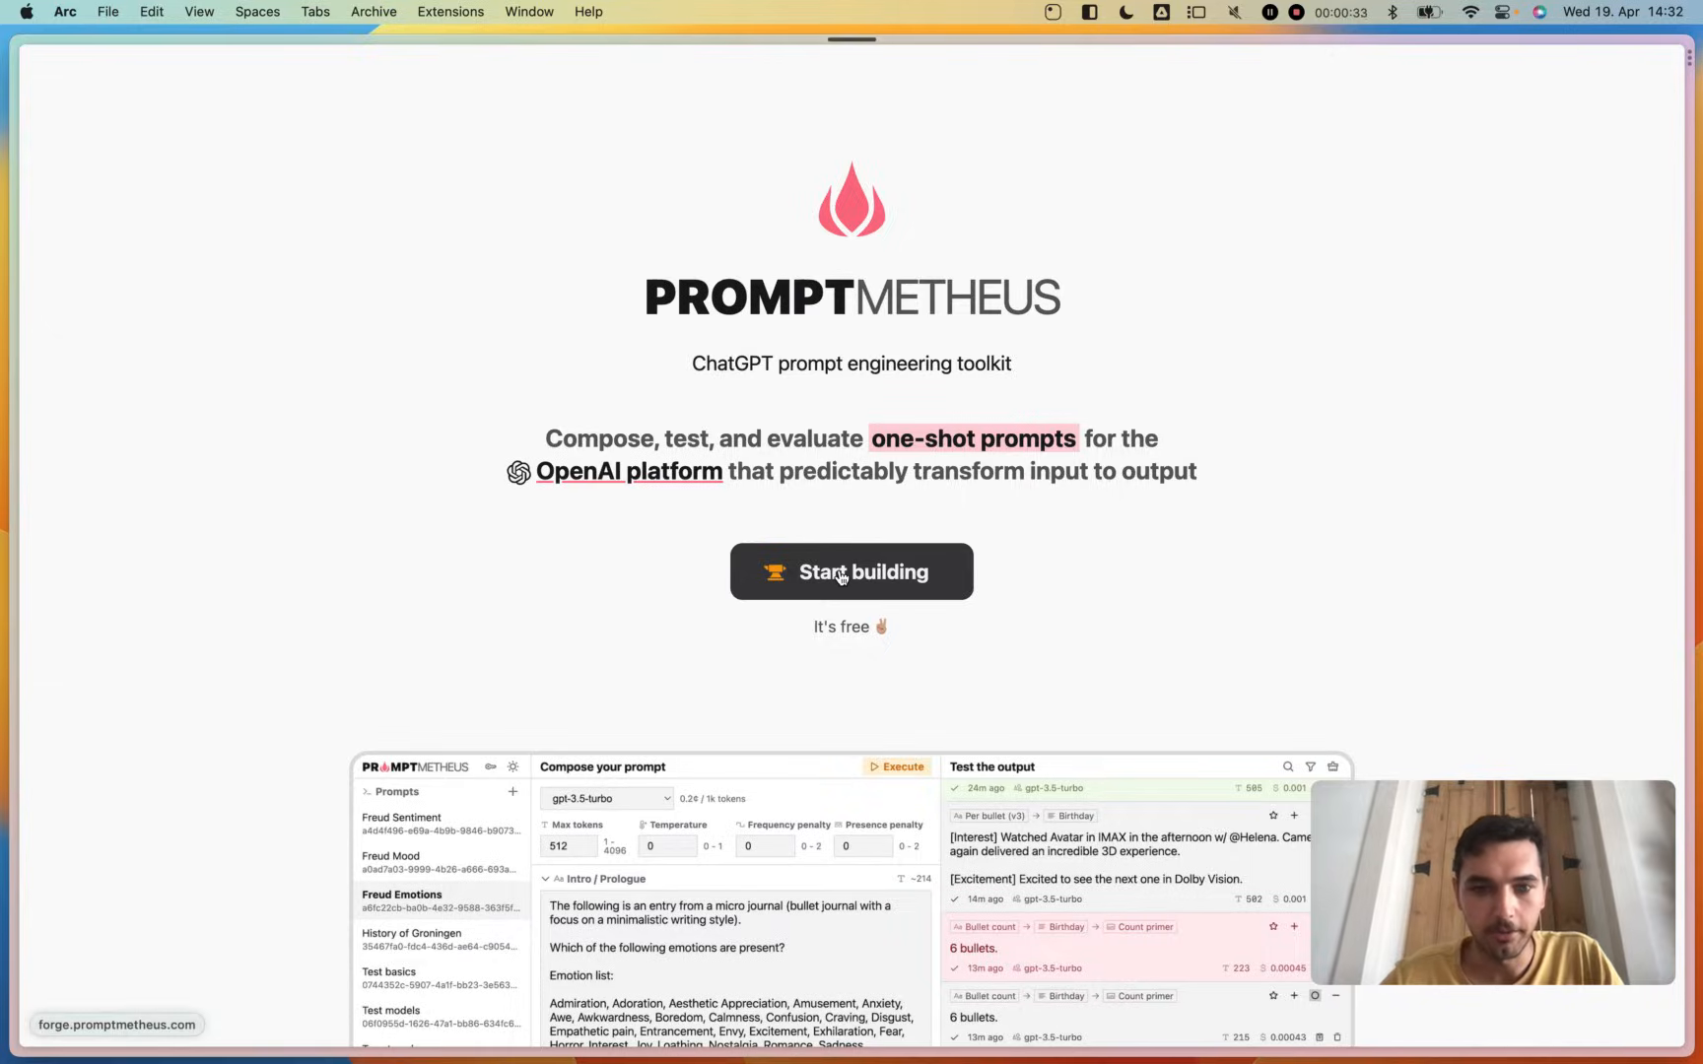
pyautogui.click(254, 104)
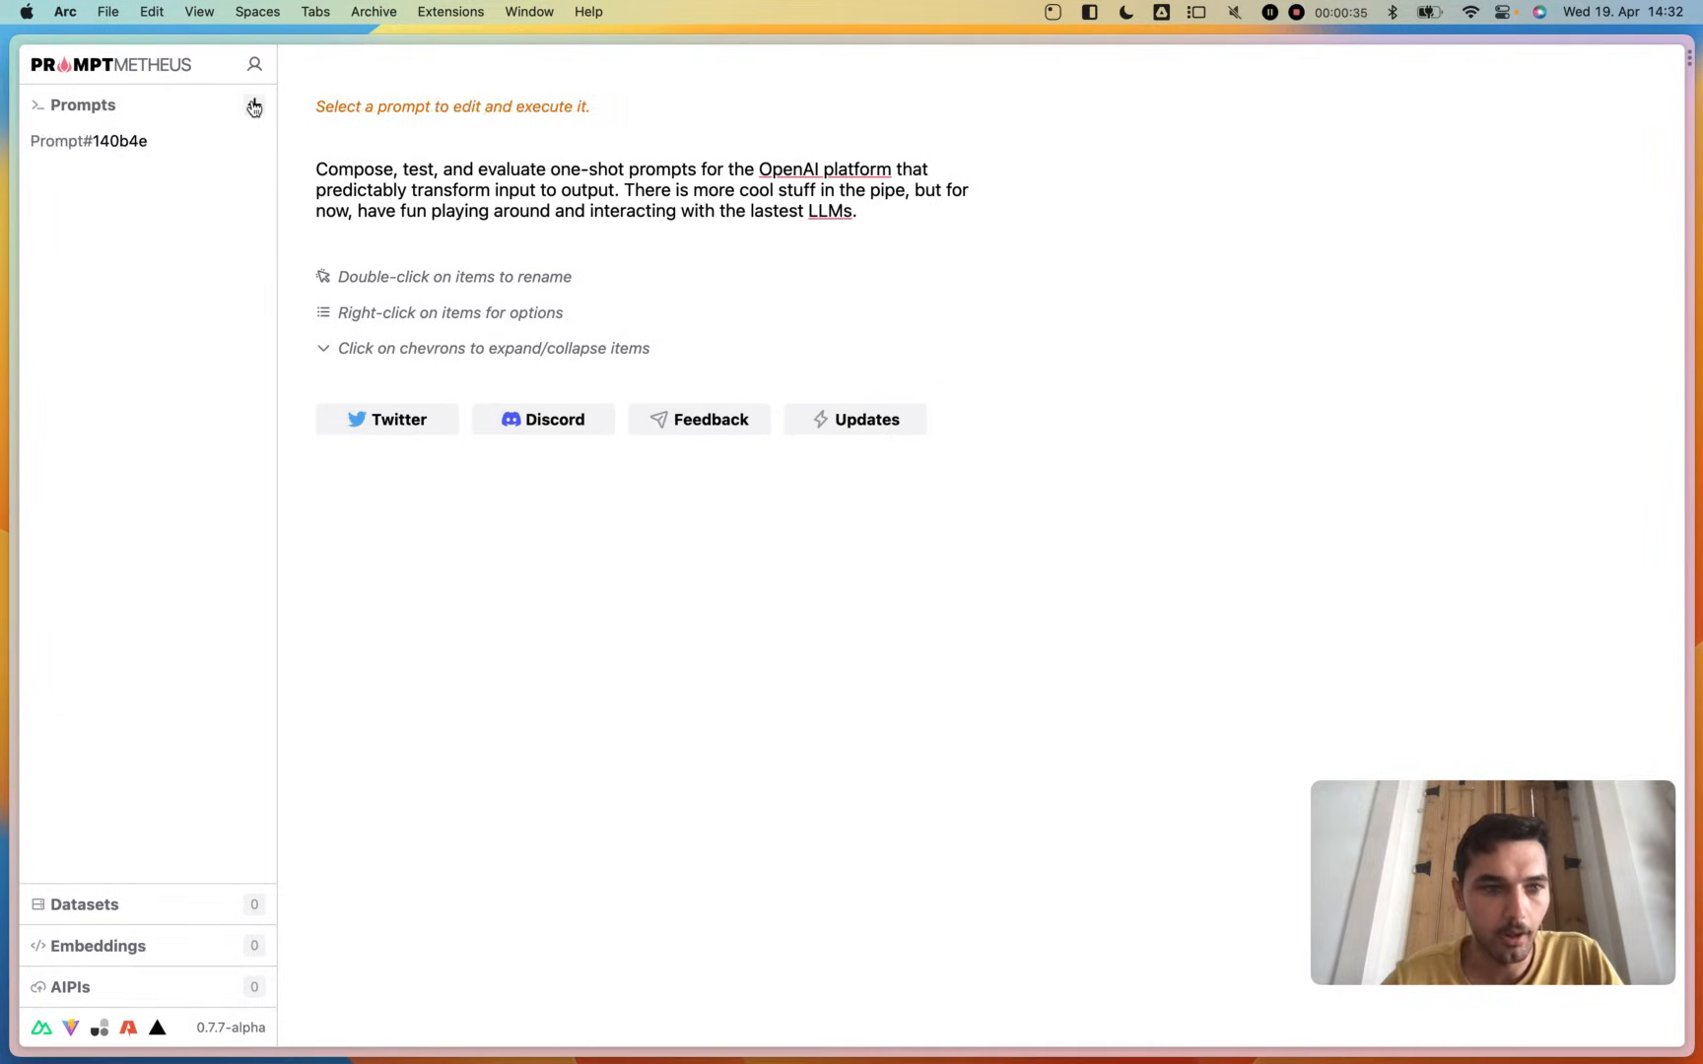
# - Rename the new prompt to "Freud :: Emotions"
pyautogui.doubleClick(88, 143)
pyautogui.write('Freud')
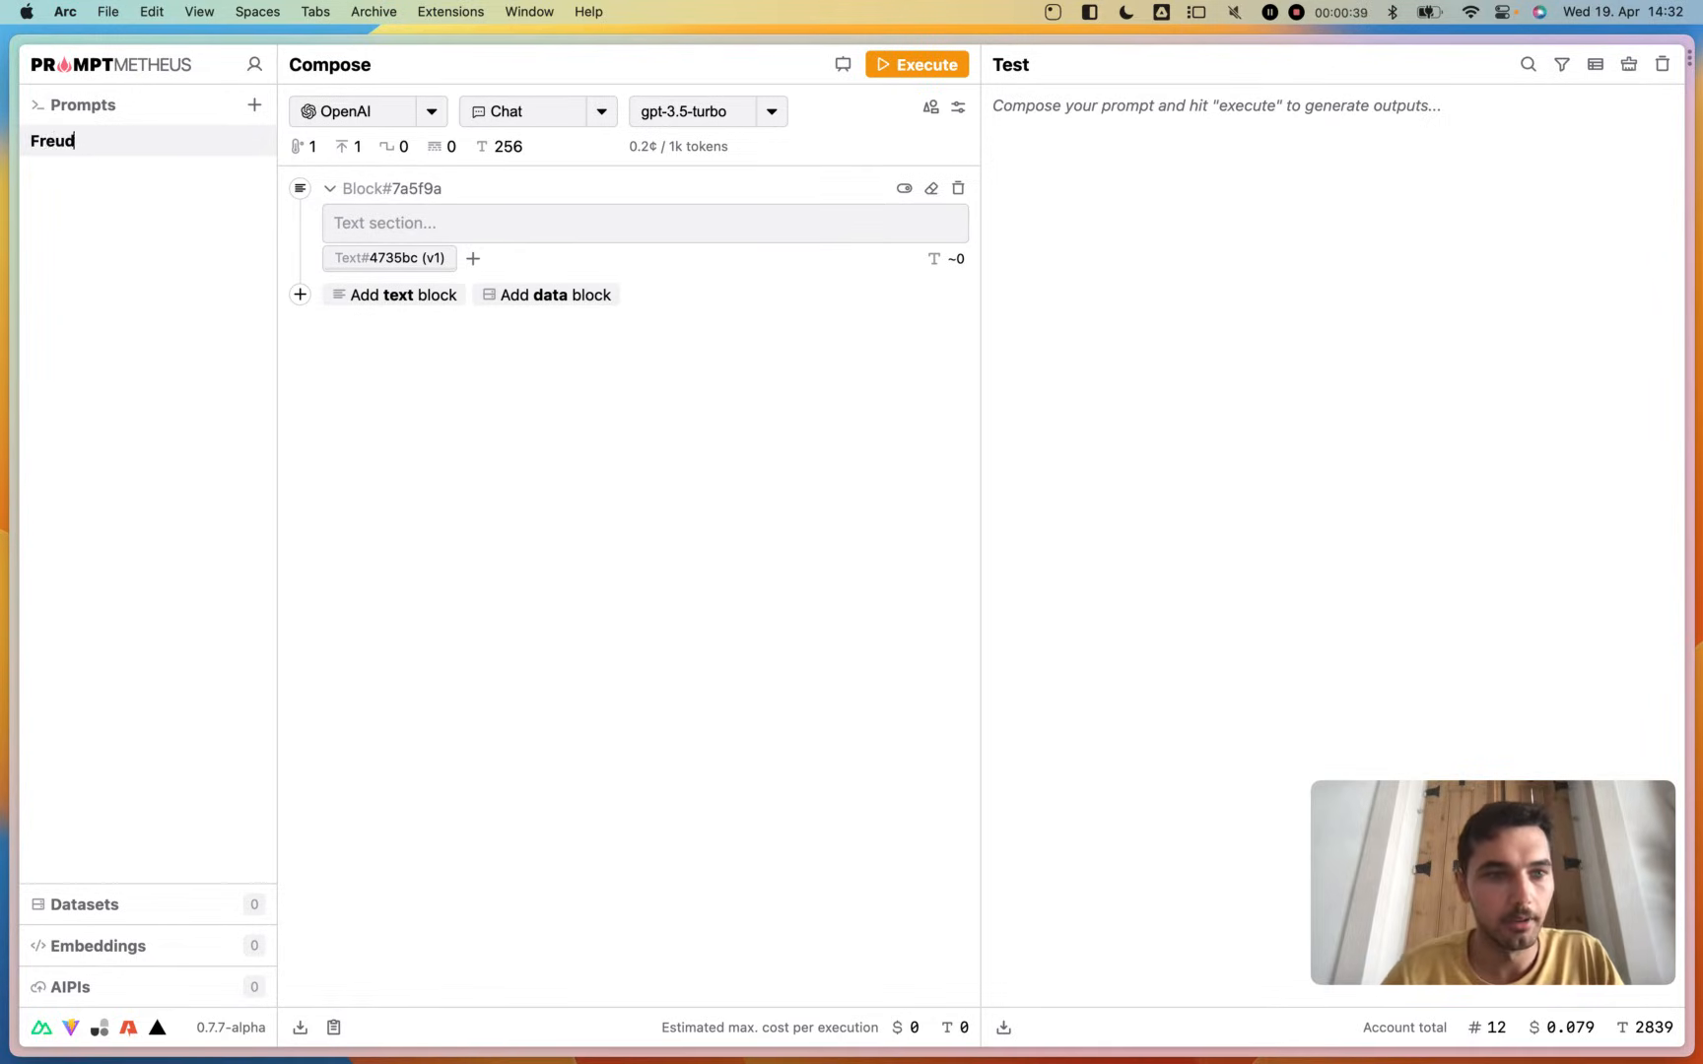
pyautogui.write(' :: Sentiment')
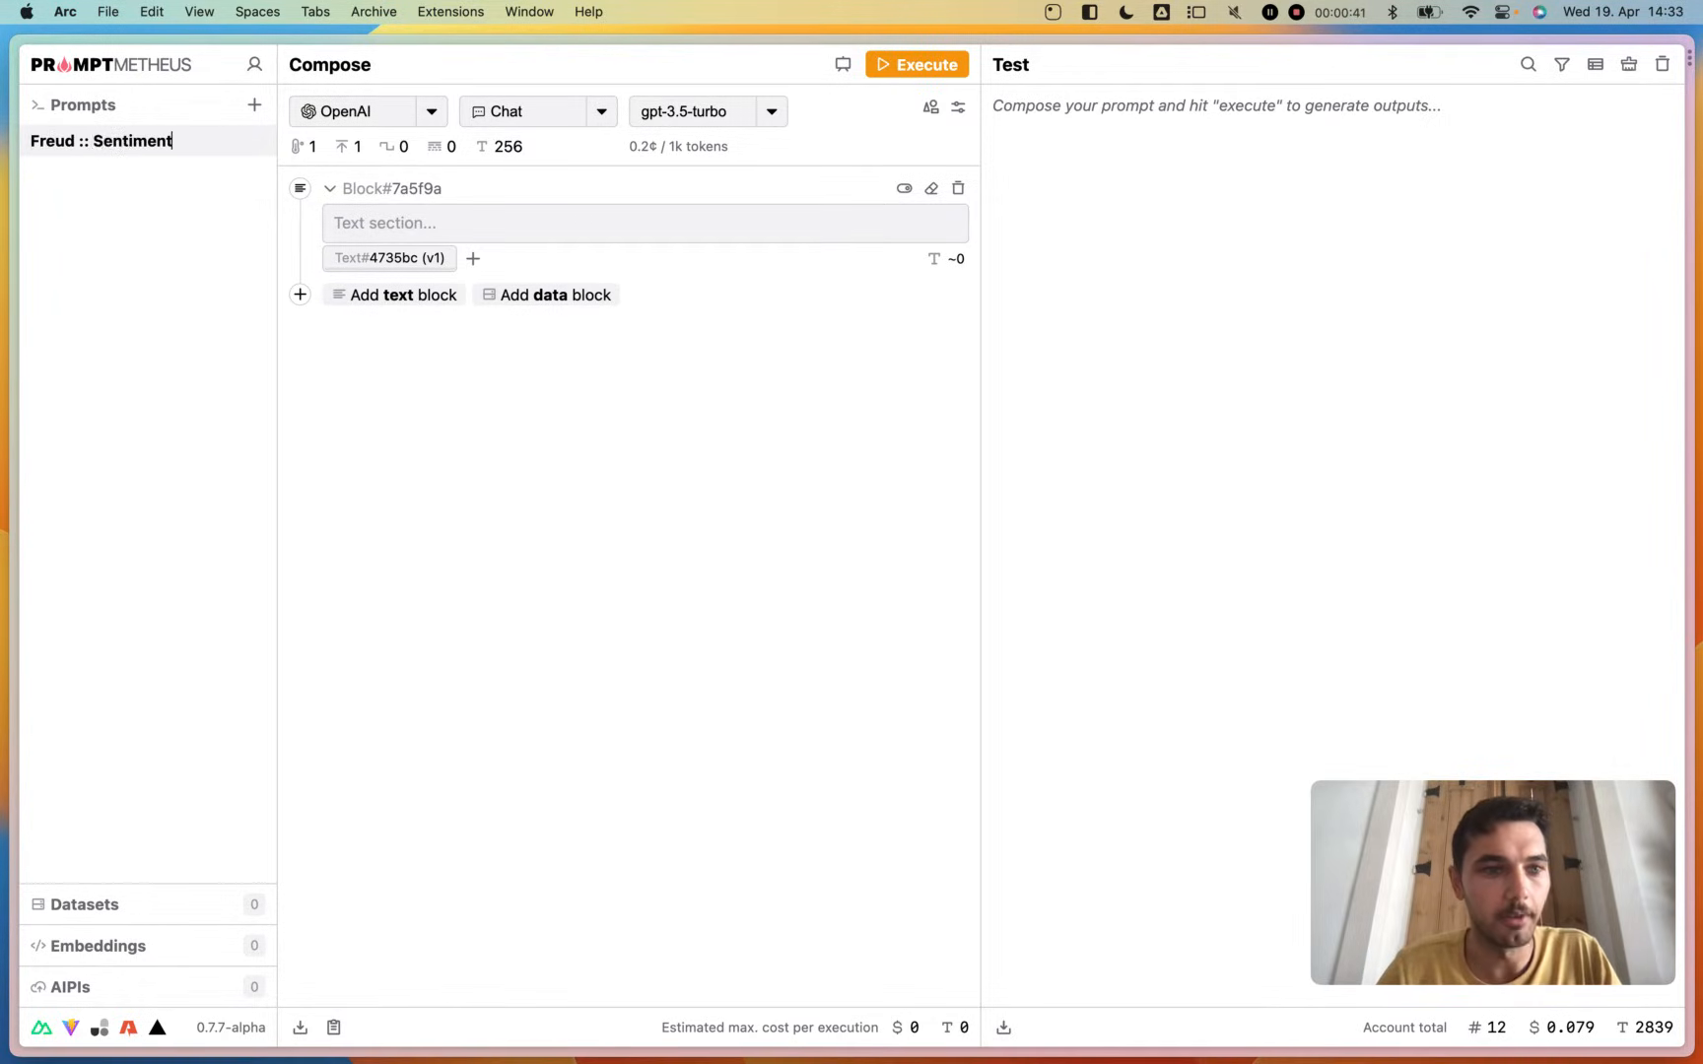
pyautogui.doubleClick(103, 141)
pyautogui.press('BackSpace')
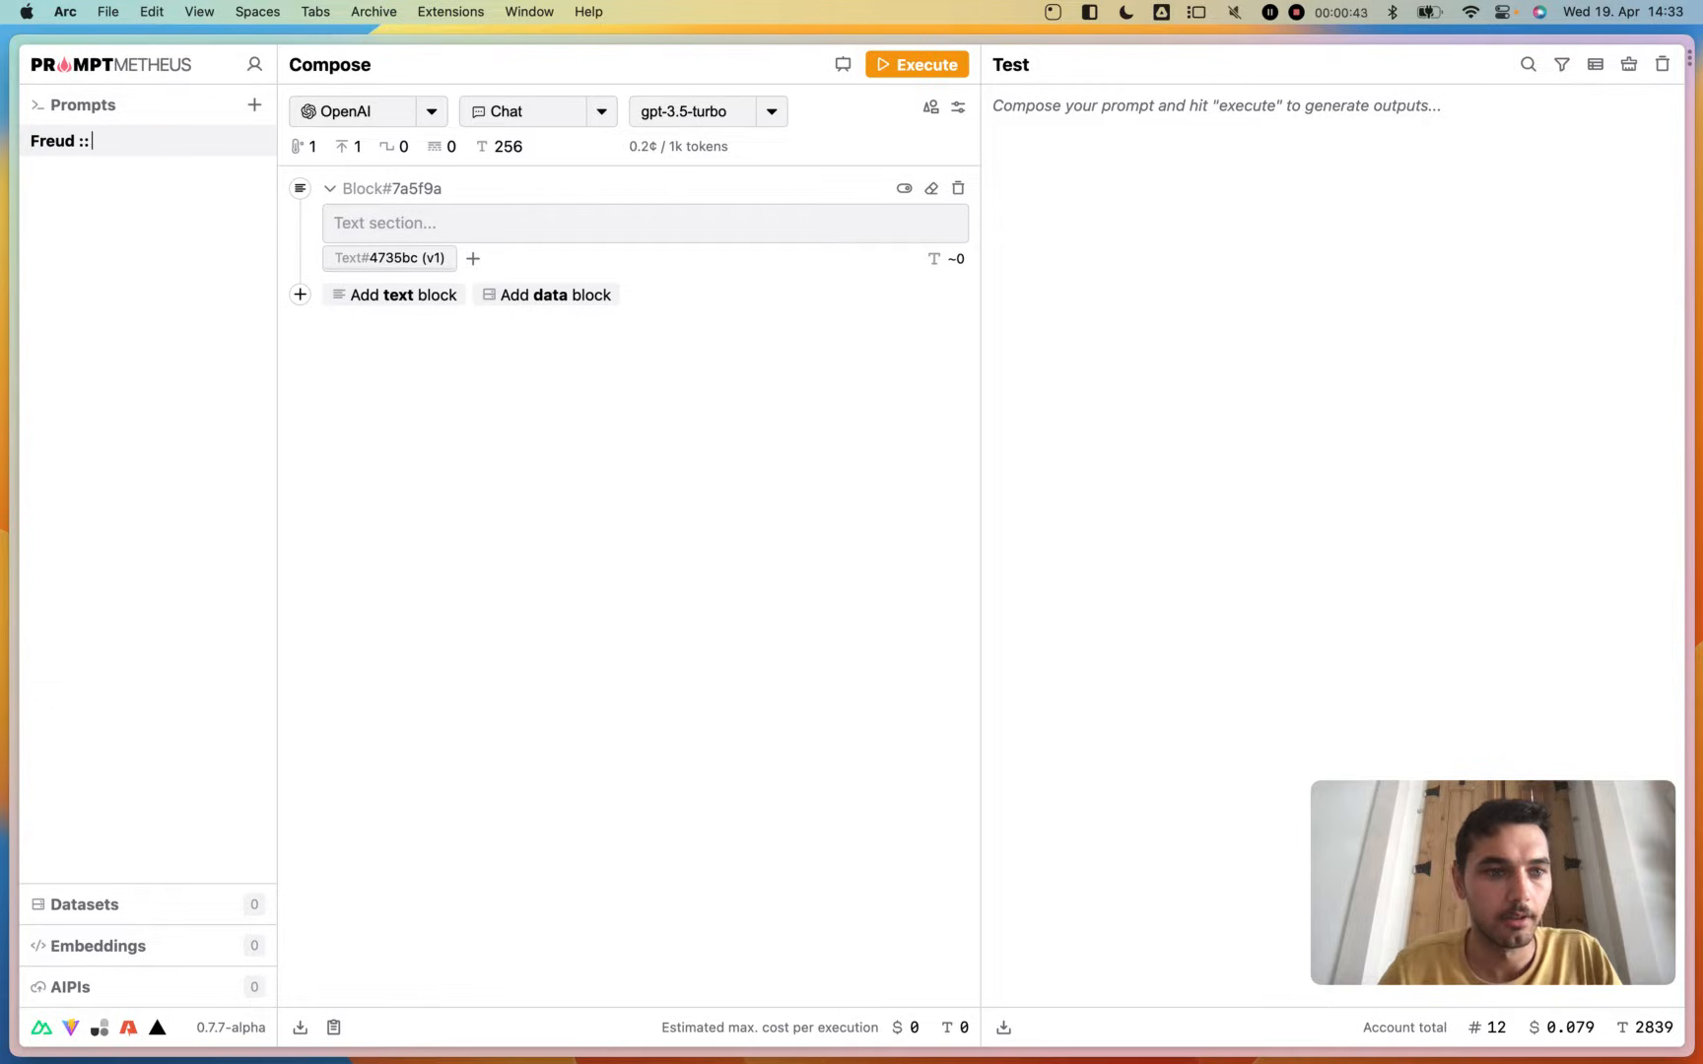
pyautogui.write('Emotions')
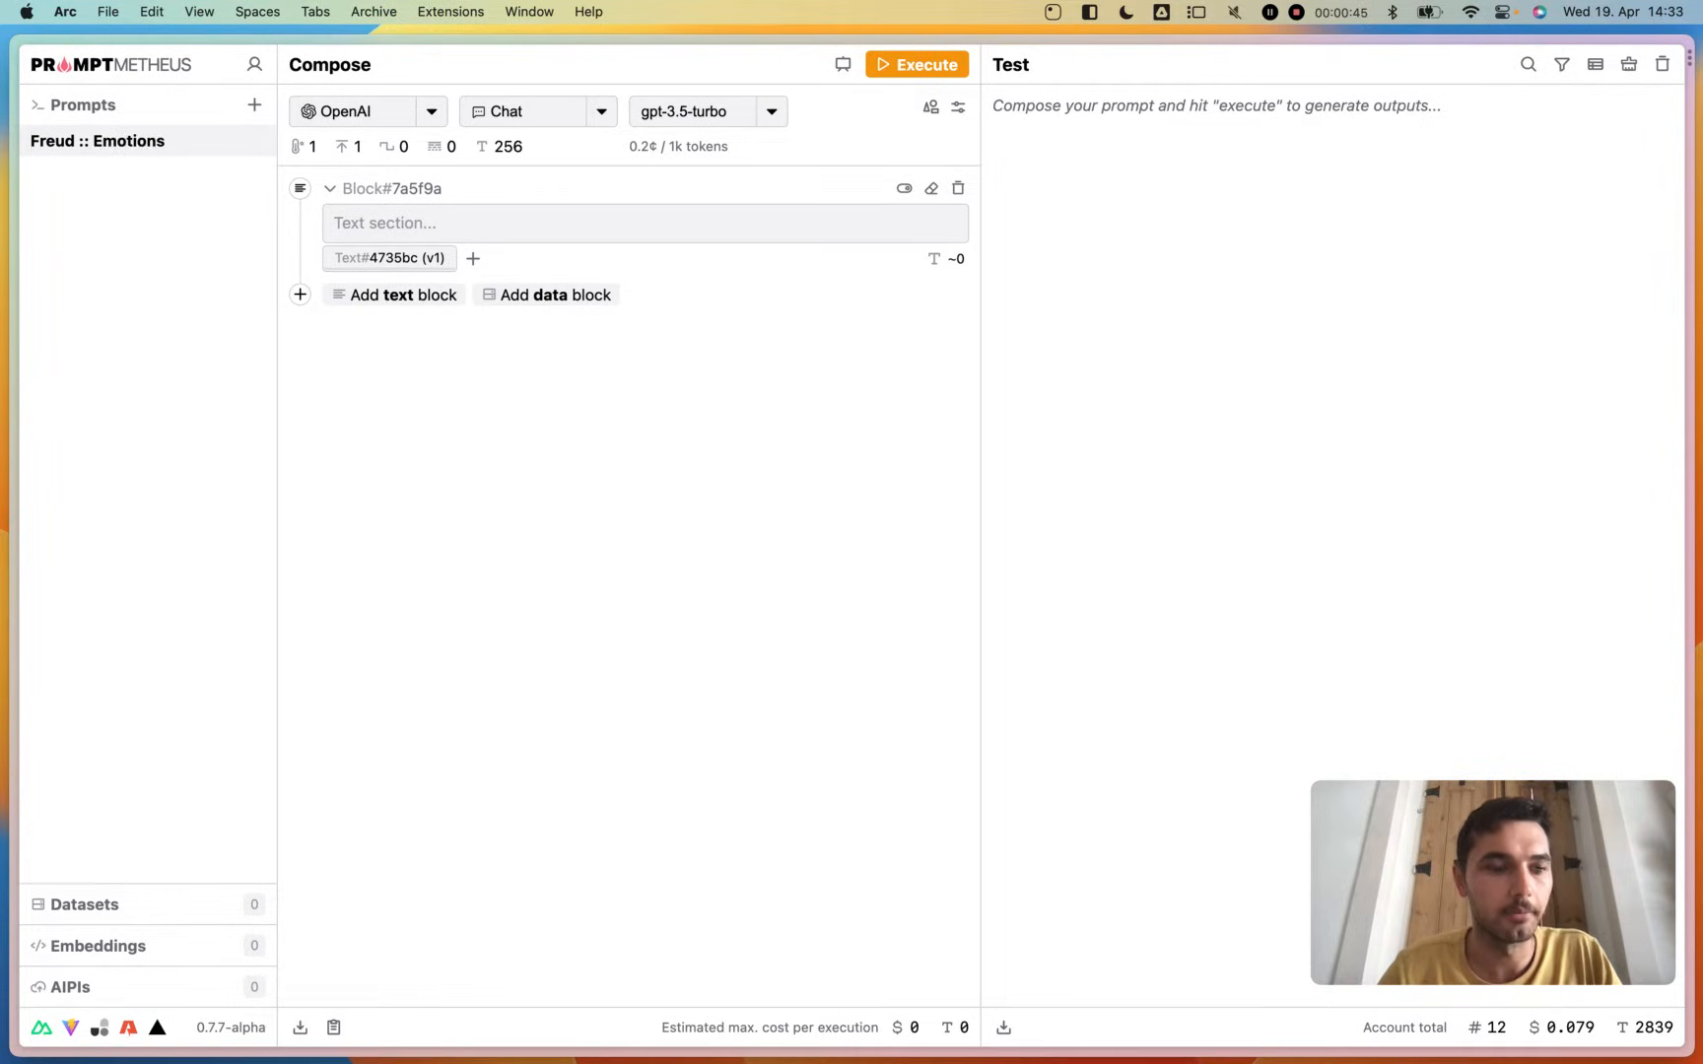
# - Keep OpenAI as the provider and Chat as the type, and set the prompt's model to gpt-4
pyautogui.click(397, 125)
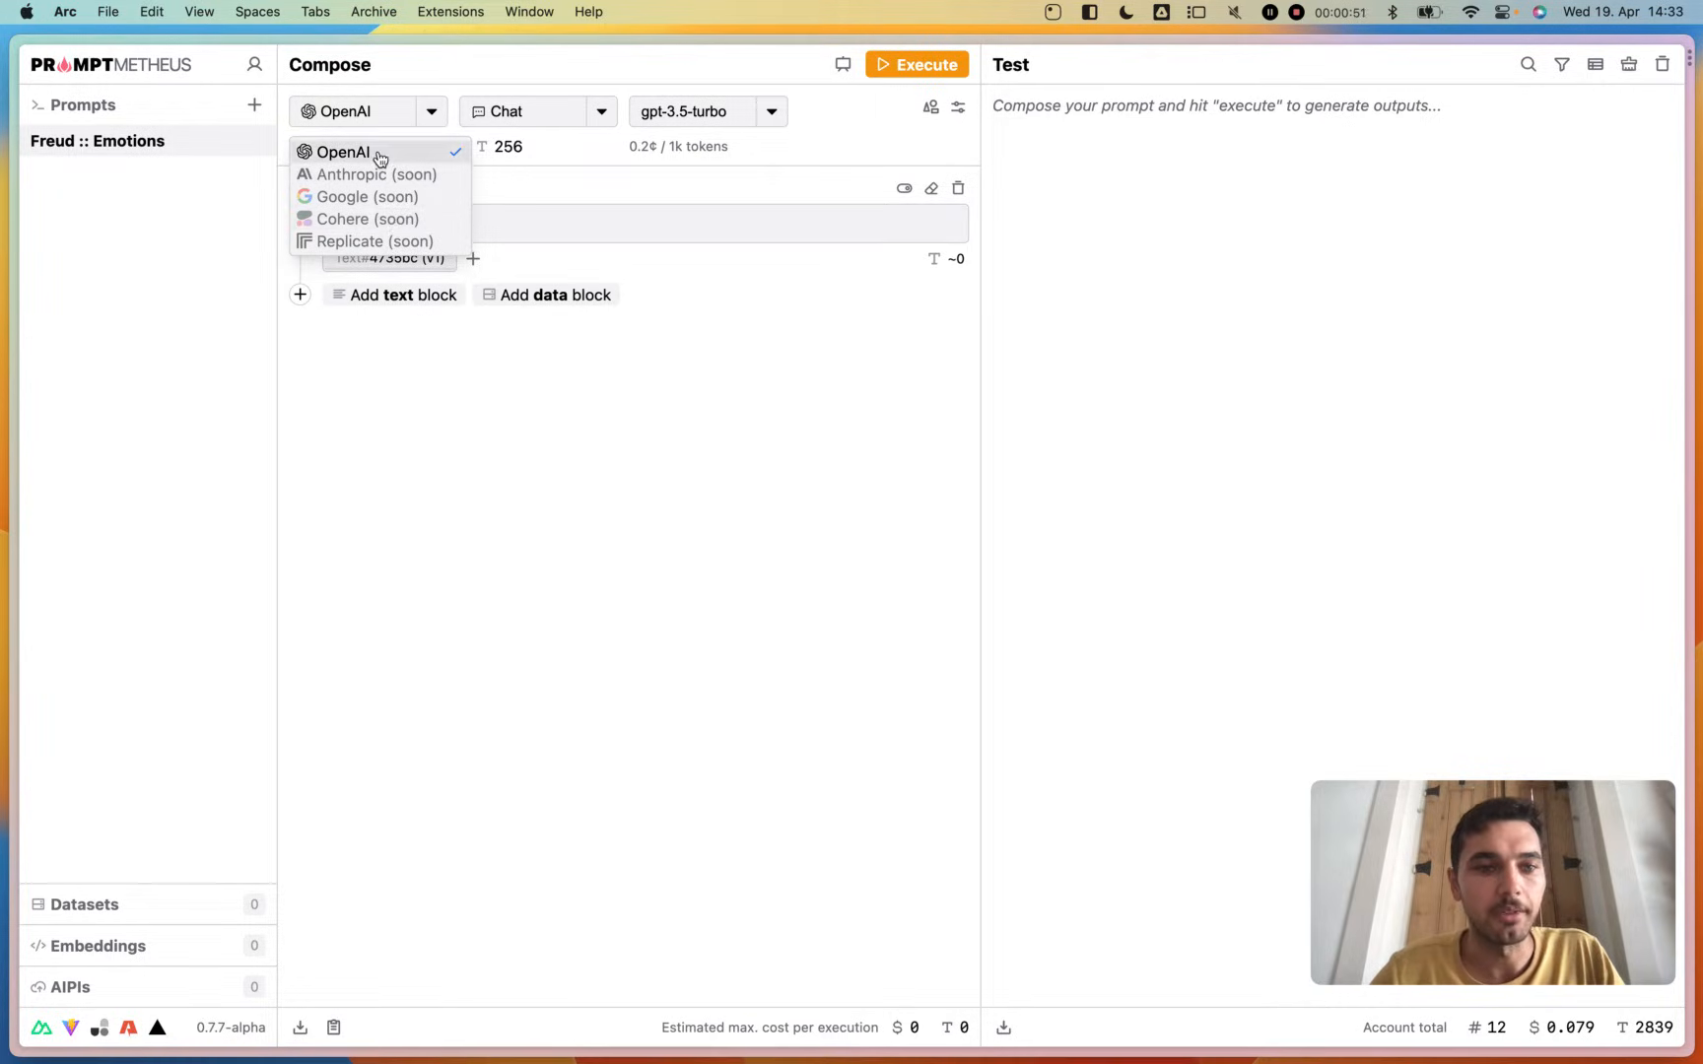
pyautogui.click(380, 159)
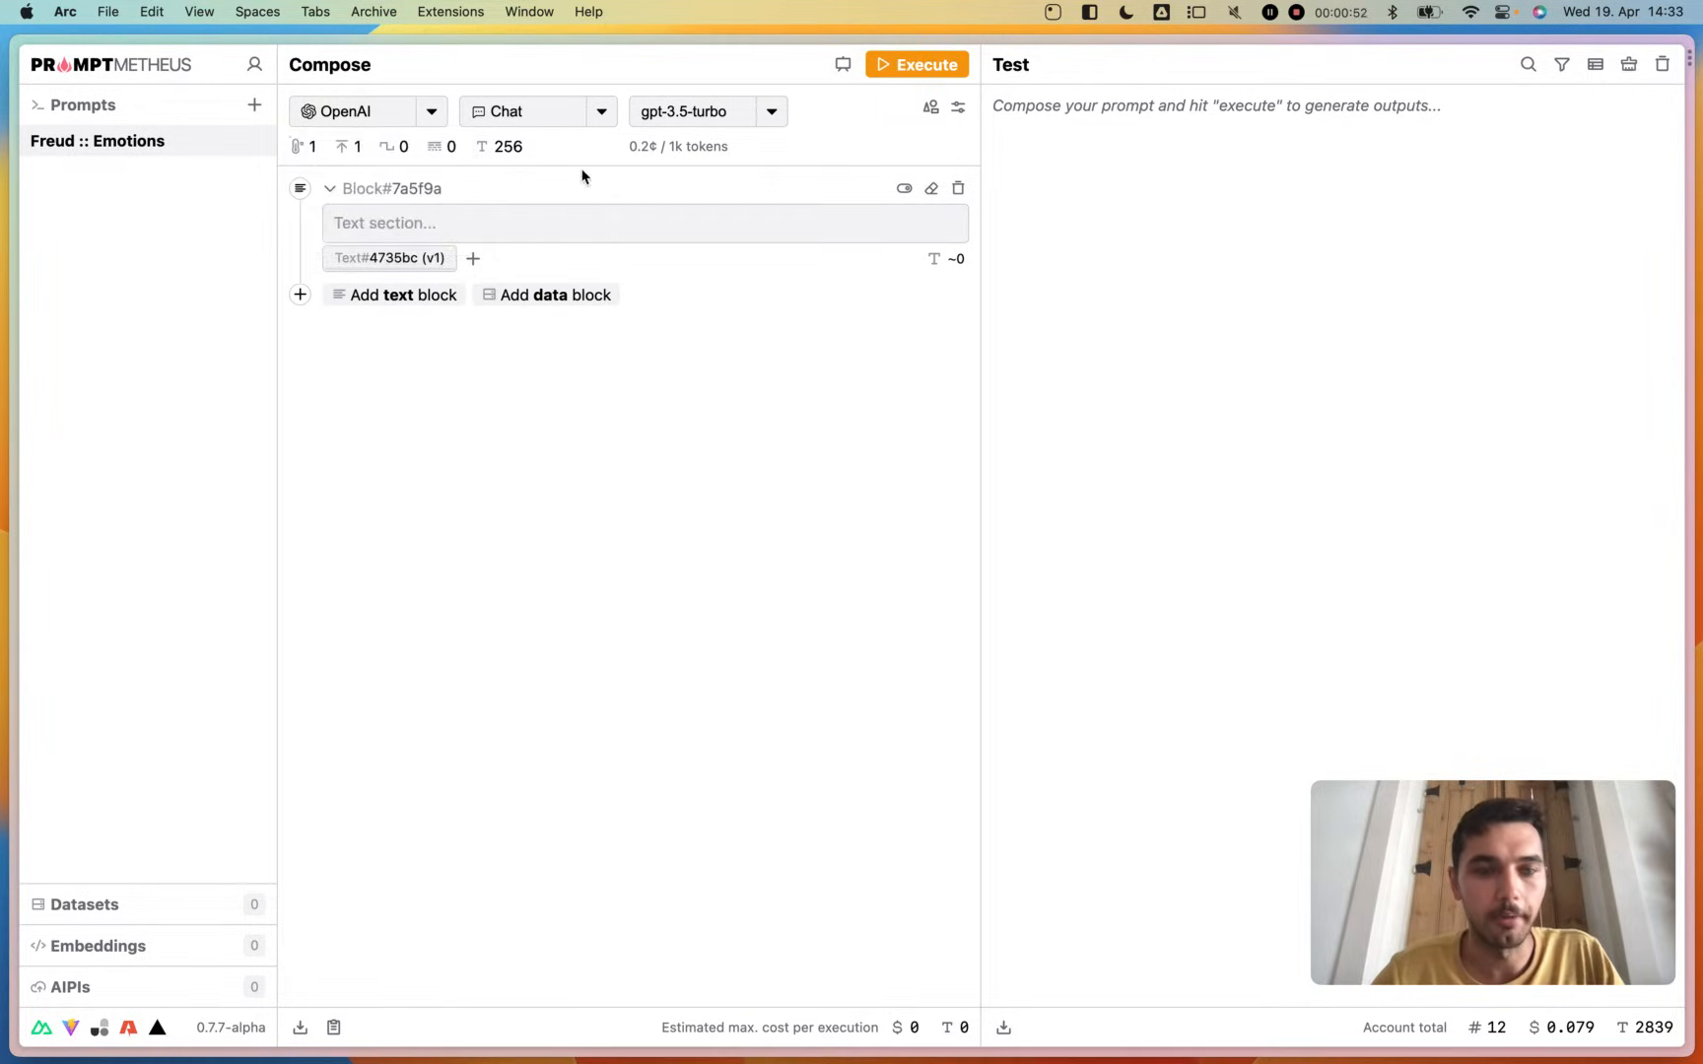
pyautogui.click(554, 118)
pyautogui.click(552, 116)
pyautogui.click(698, 116)
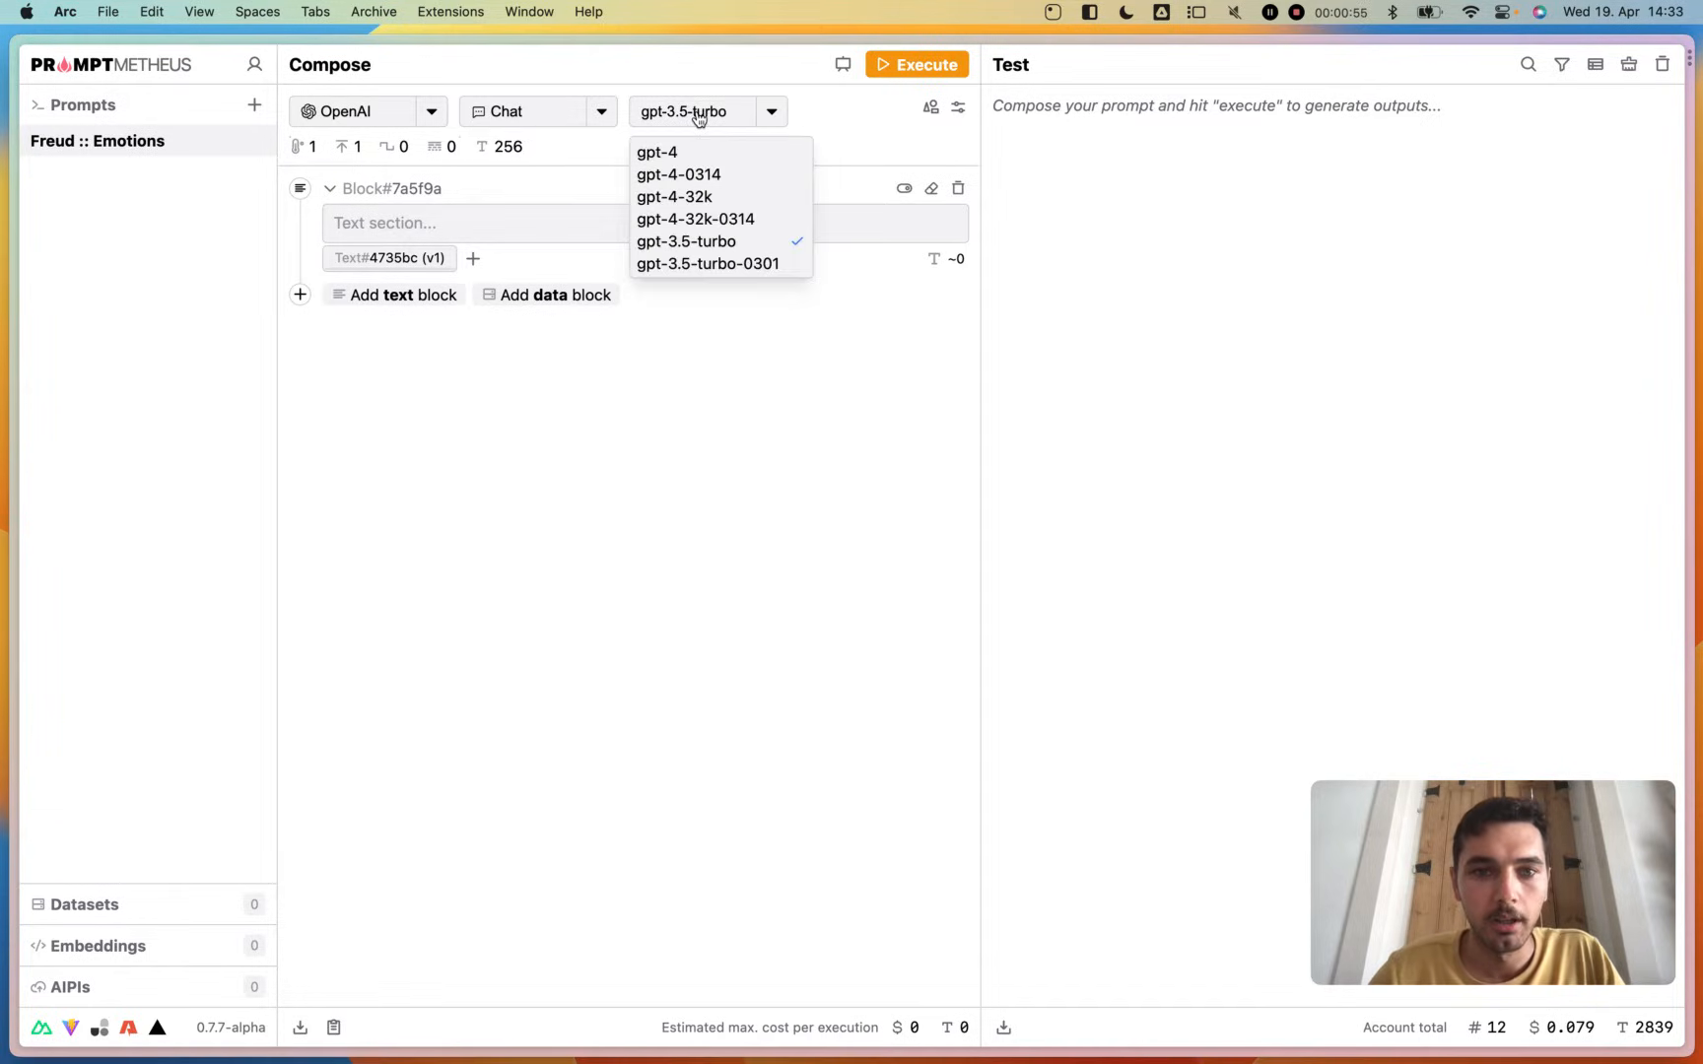
pyautogui.click(692, 152)
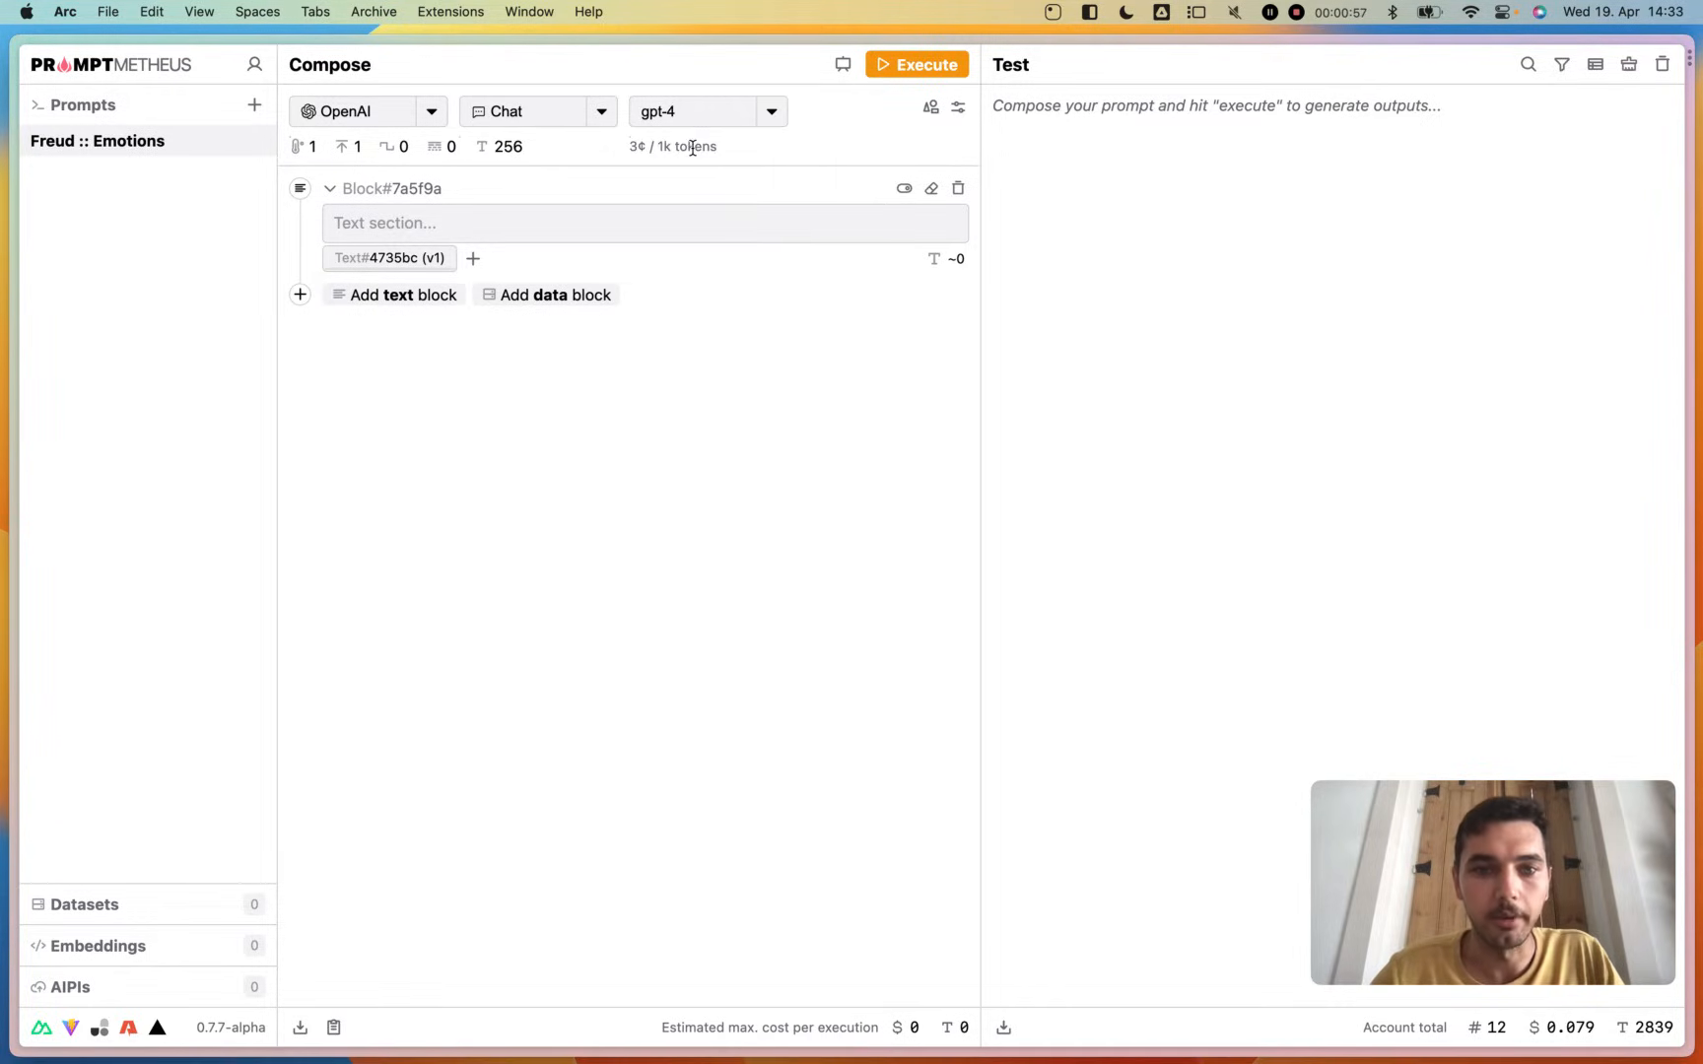
# - Open the model parameters and set the temperature to 0
pyautogui.click(958, 110)
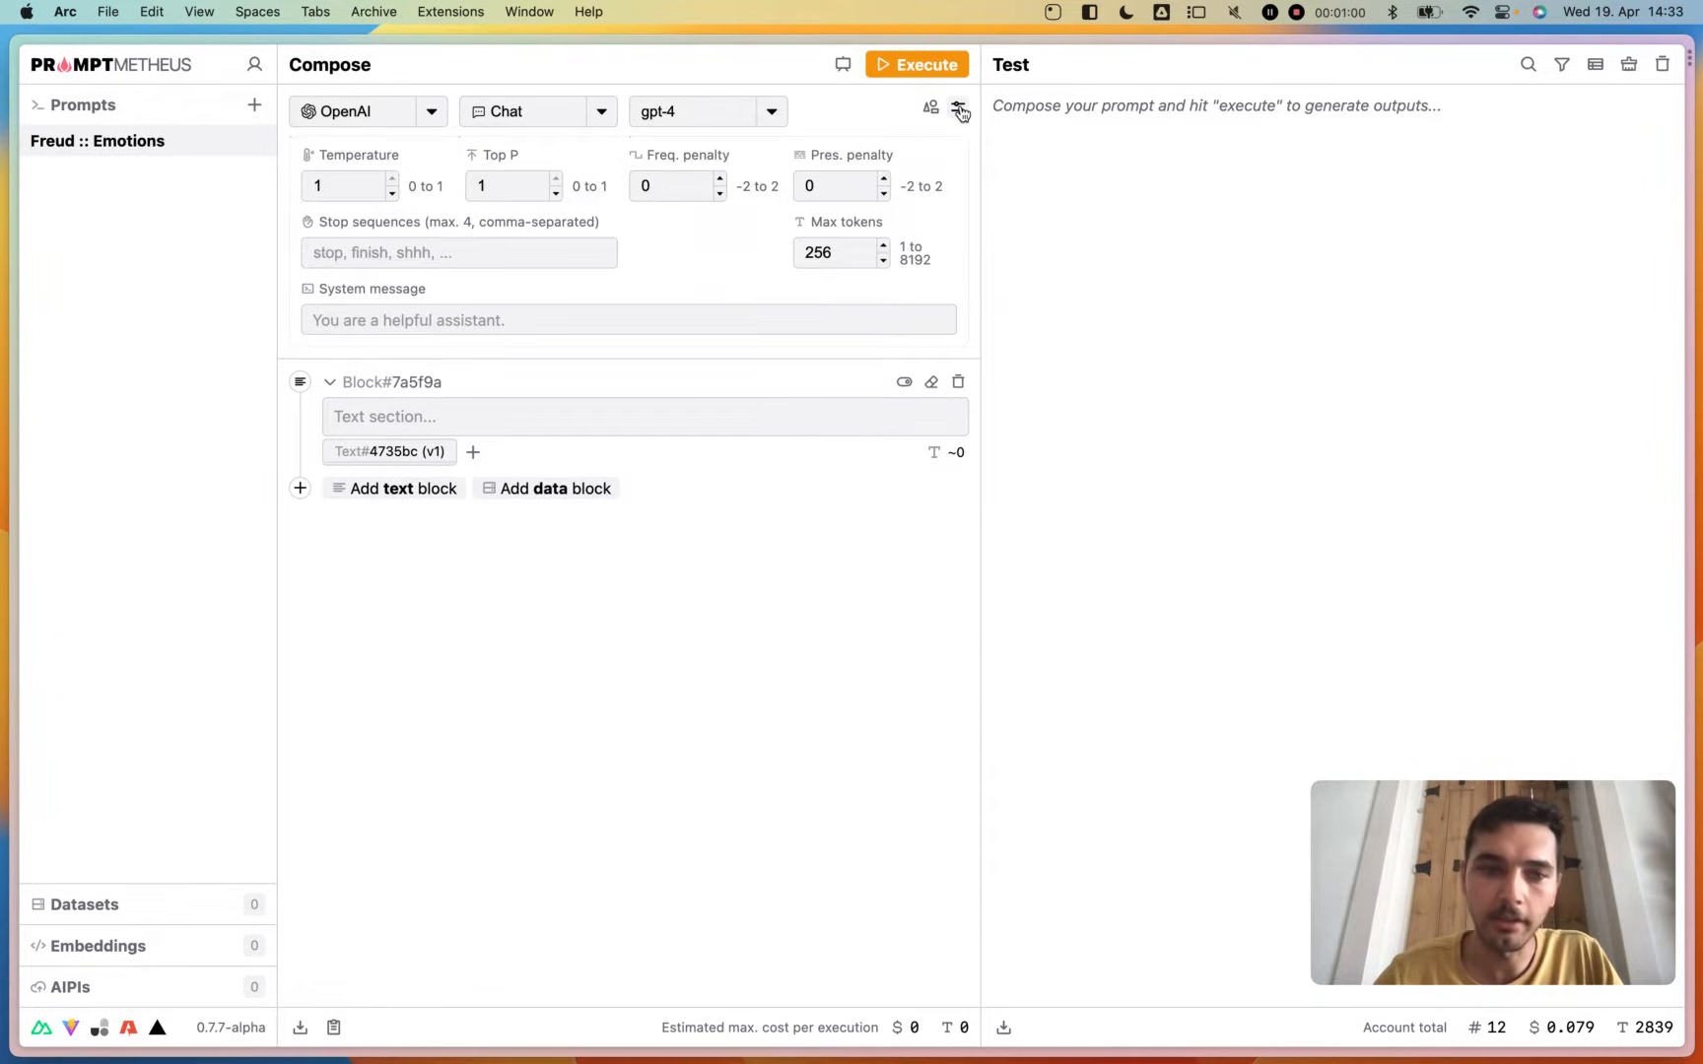
pyautogui.click(344, 185)
pyautogui.press('BackSpace')
pyautogui.write('0')
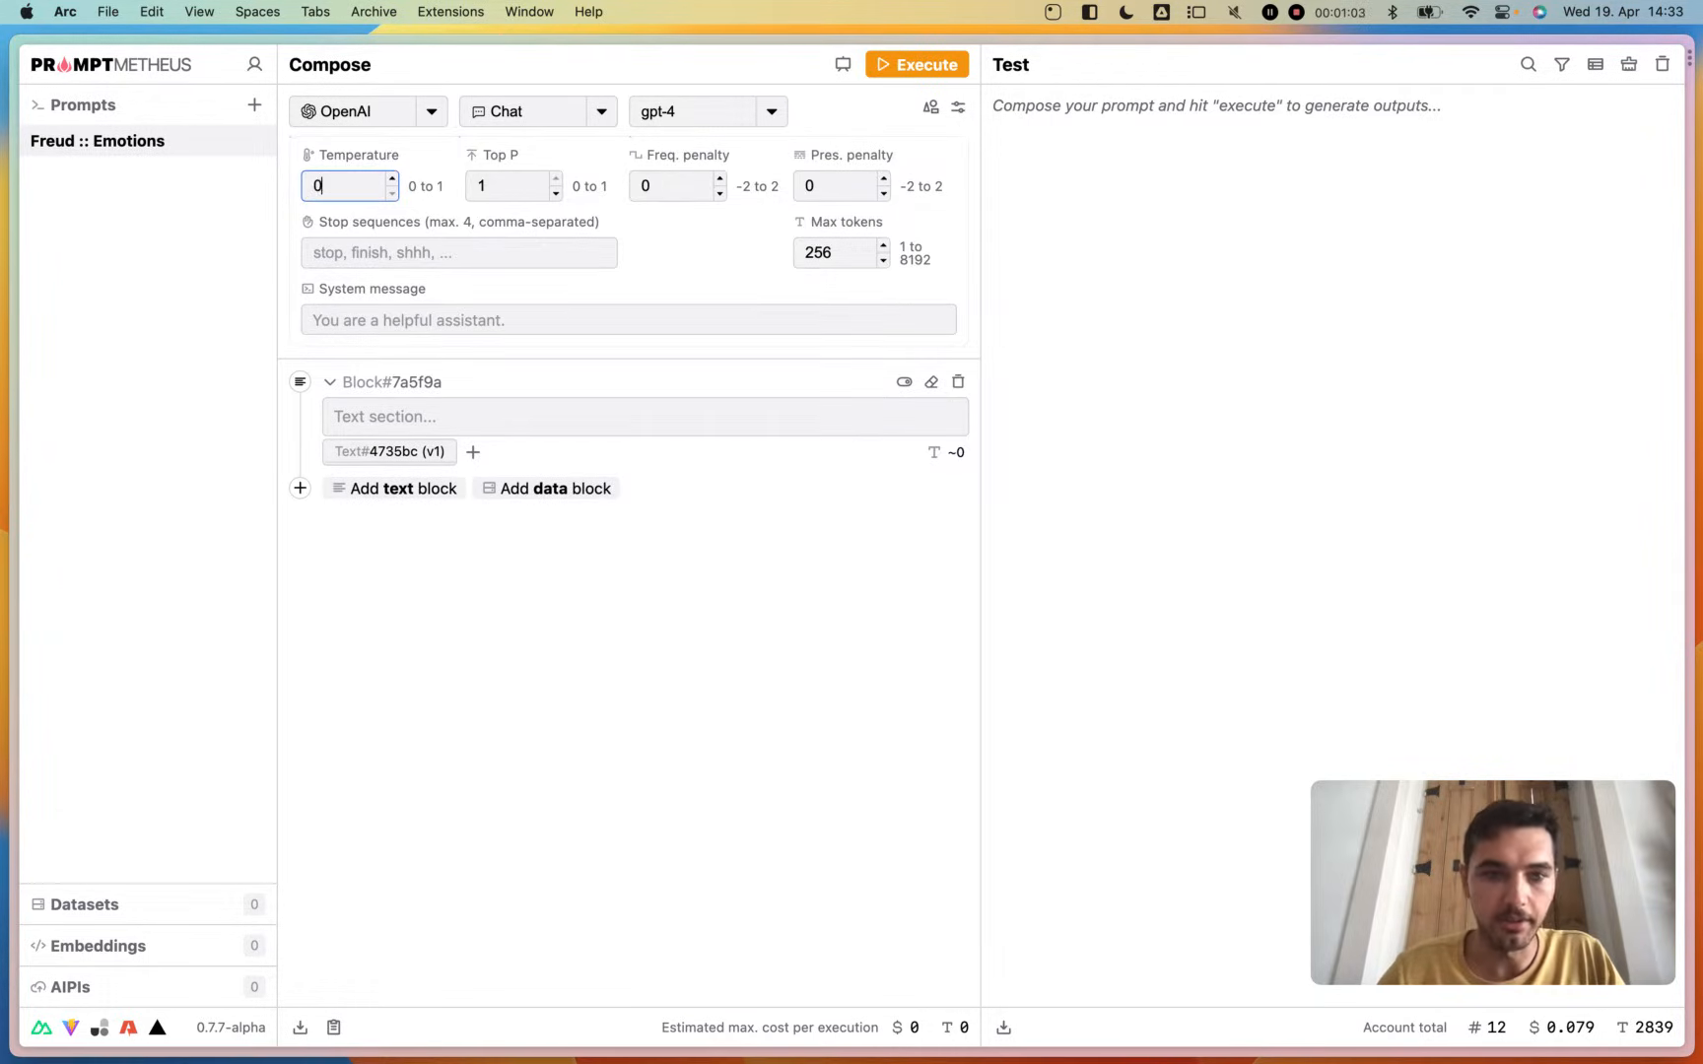
pyautogui.click(667, 264)
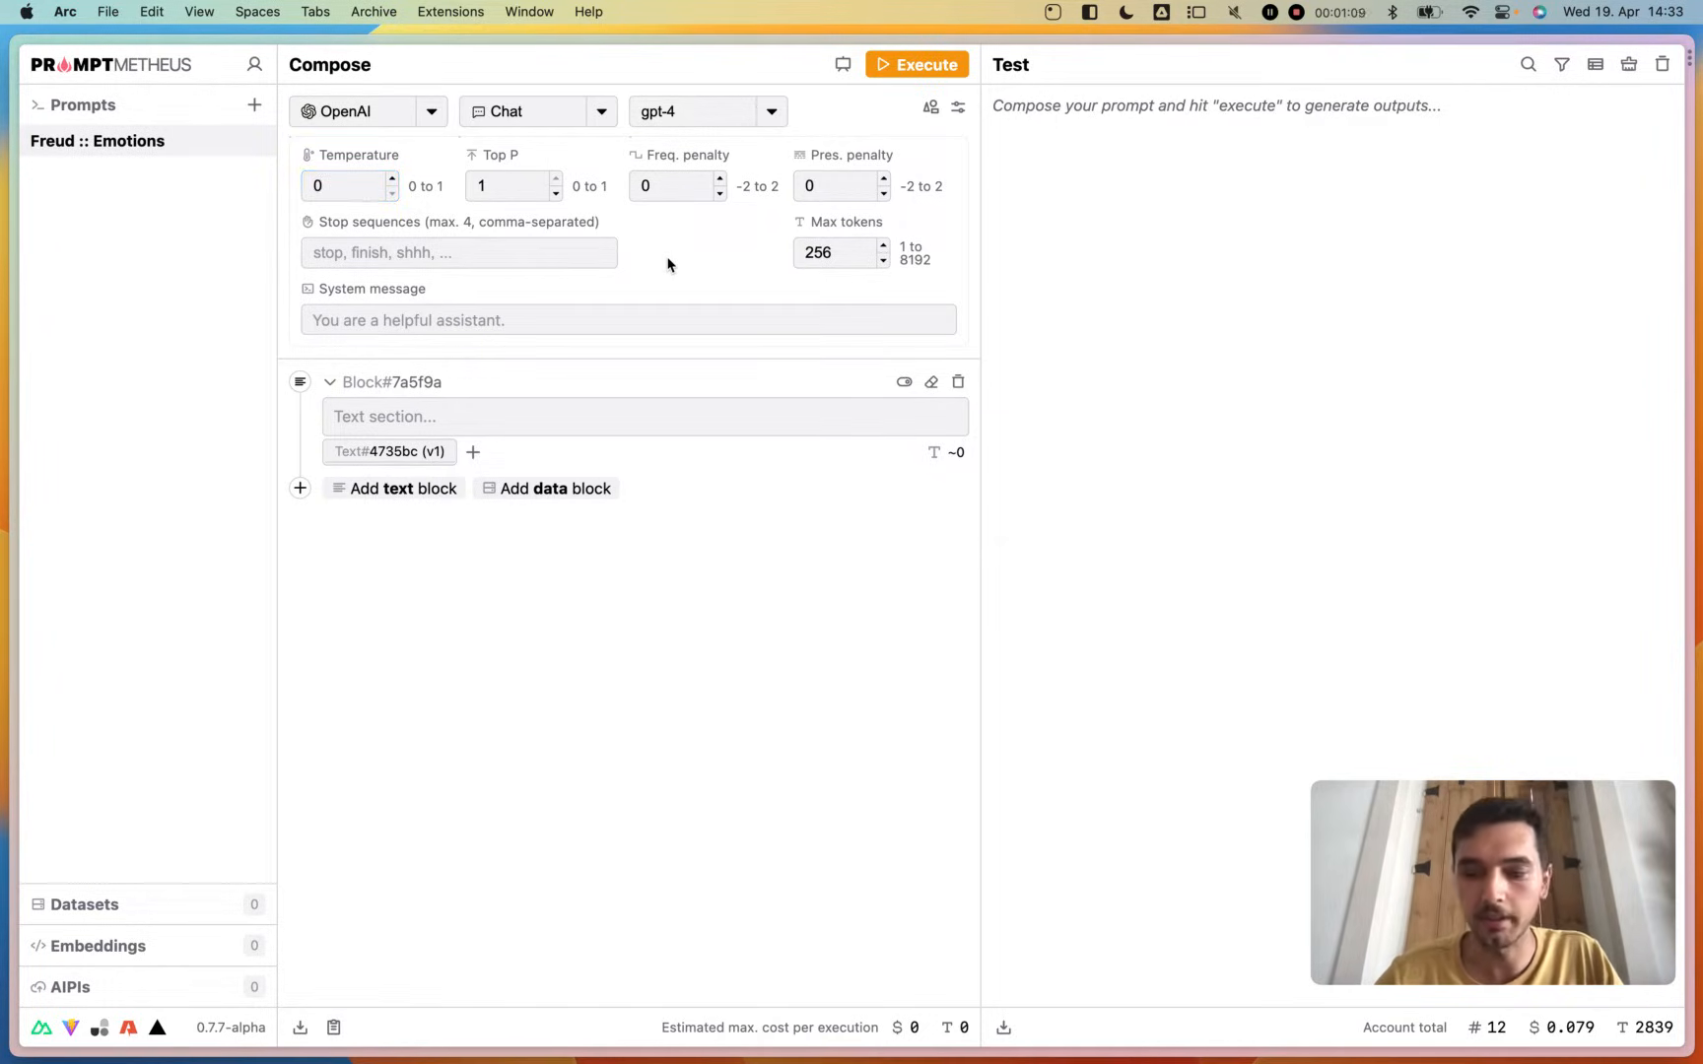
# - Check the explanations of Temperature and Top P, and enter "shhh" as the stop sequence
pyautogui.moveTo(338, 159)
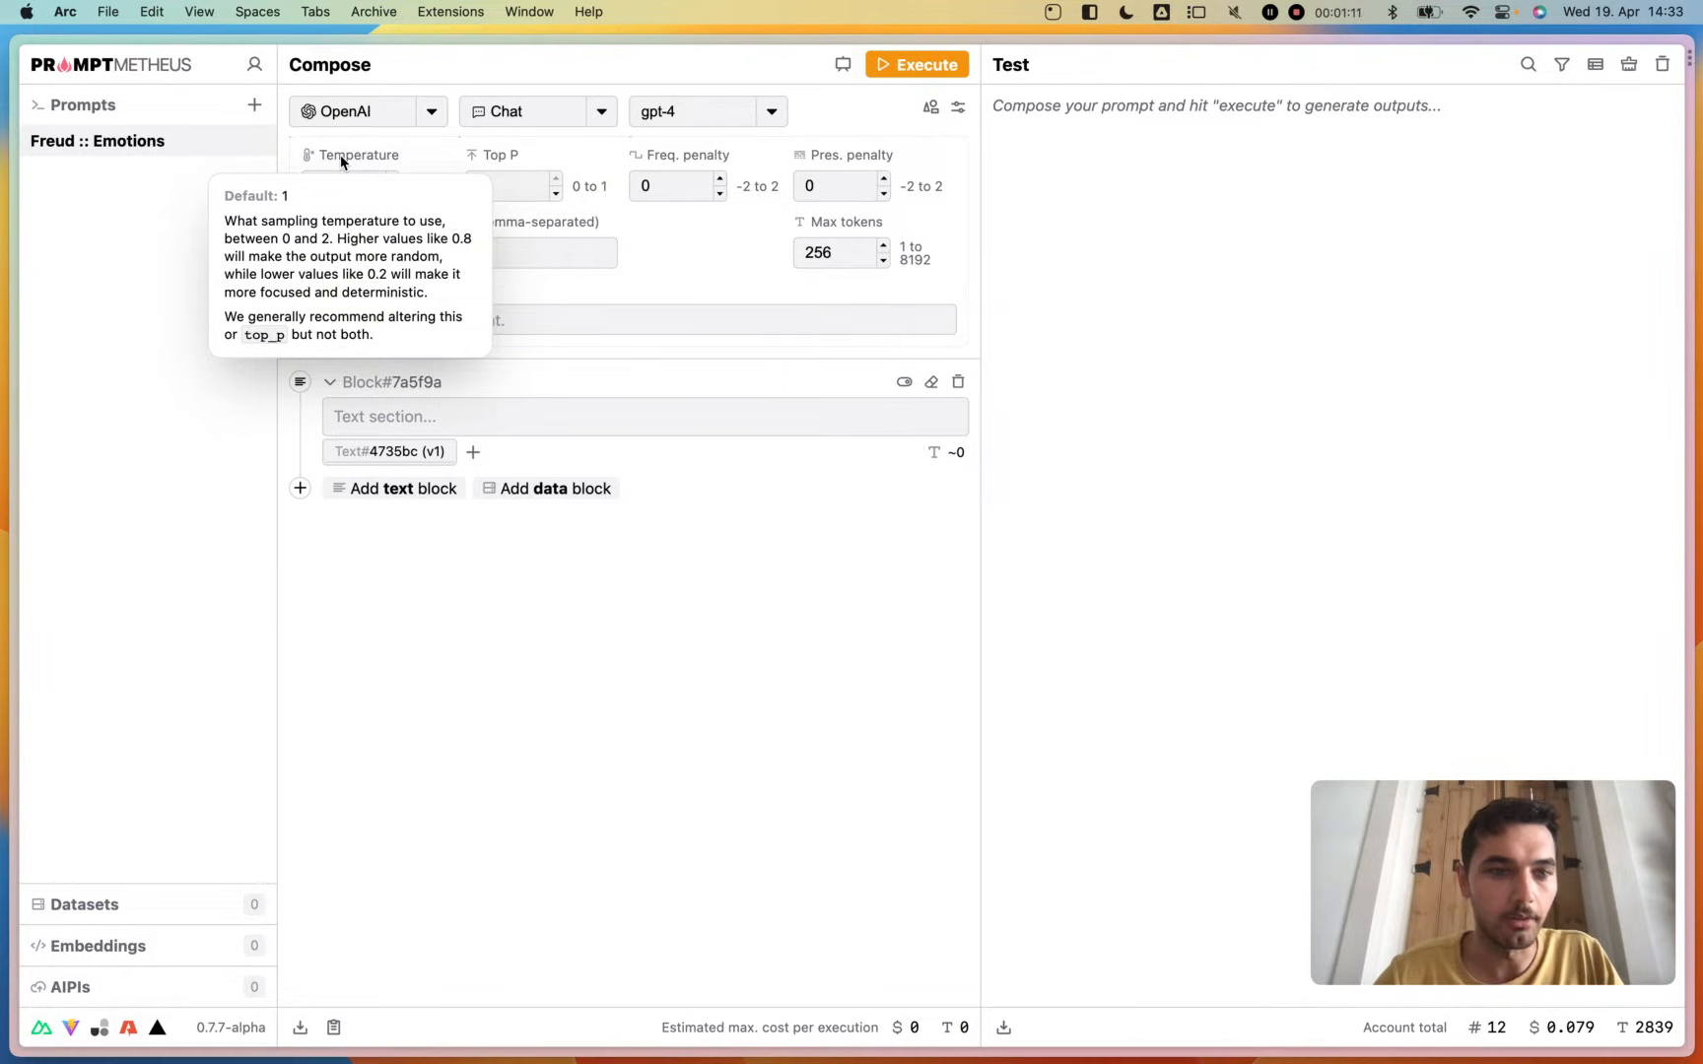
pyautogui.moveTo(492, 159)
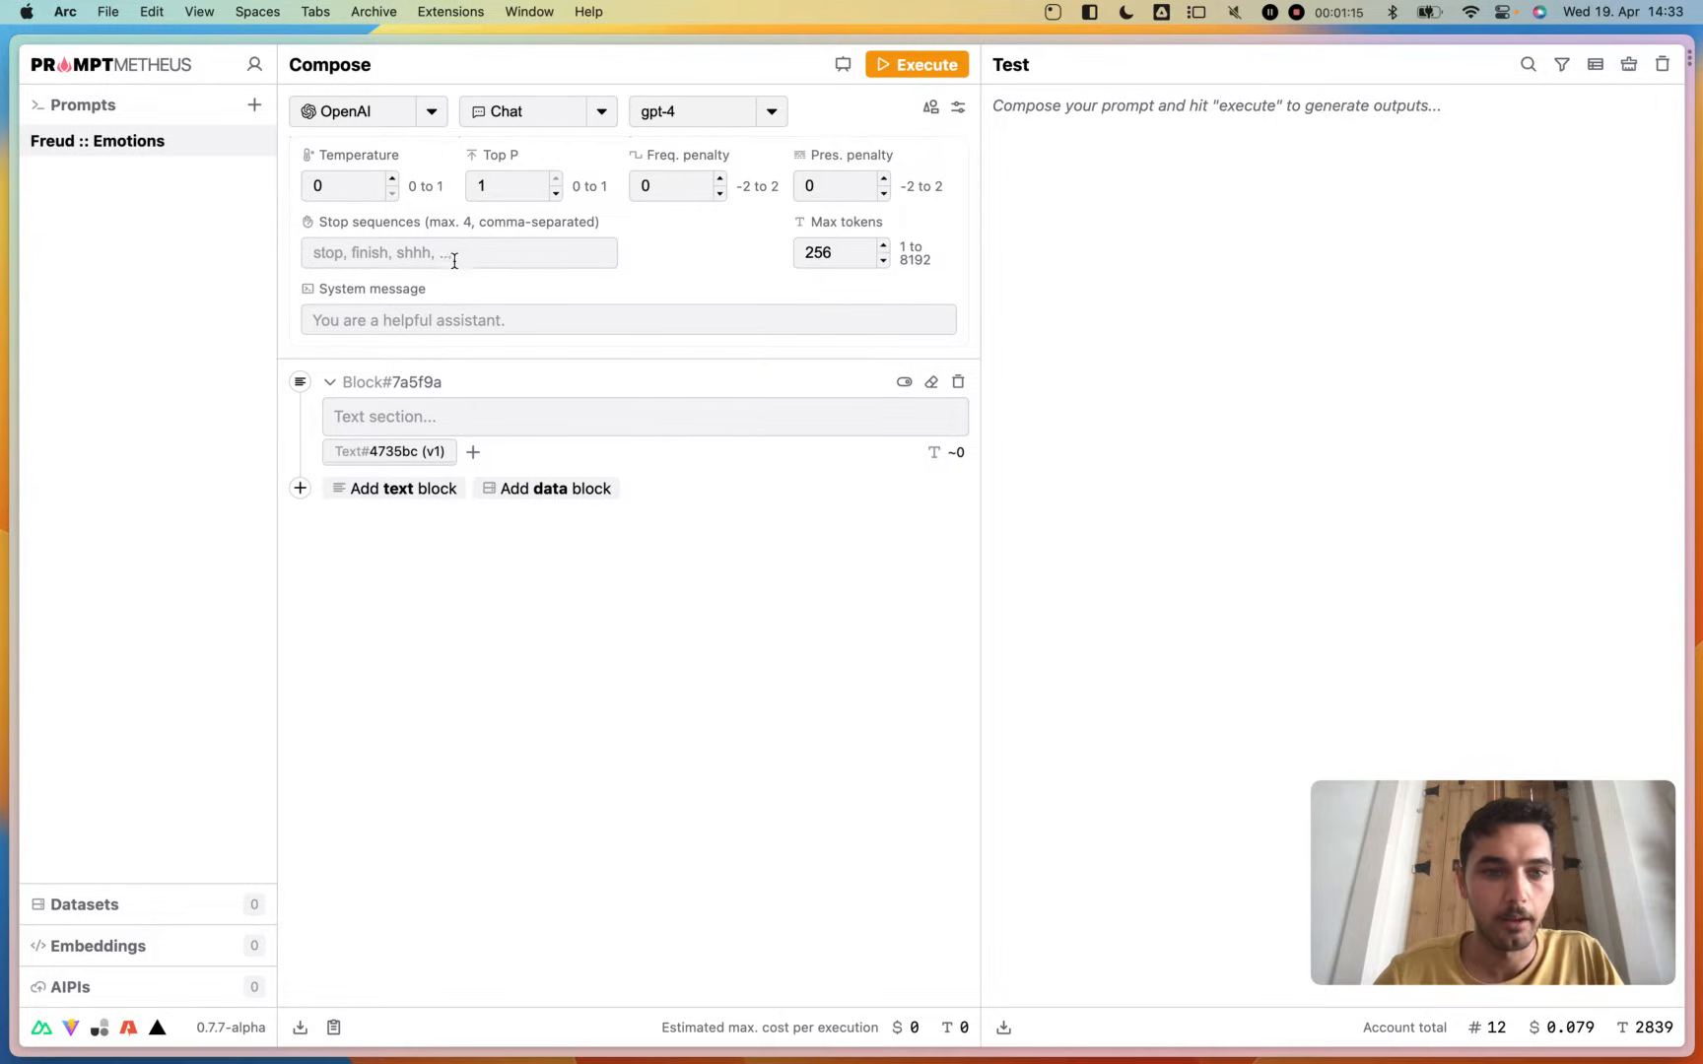
pyautogui.click(455, 258)
pyautogui.write('shhh')
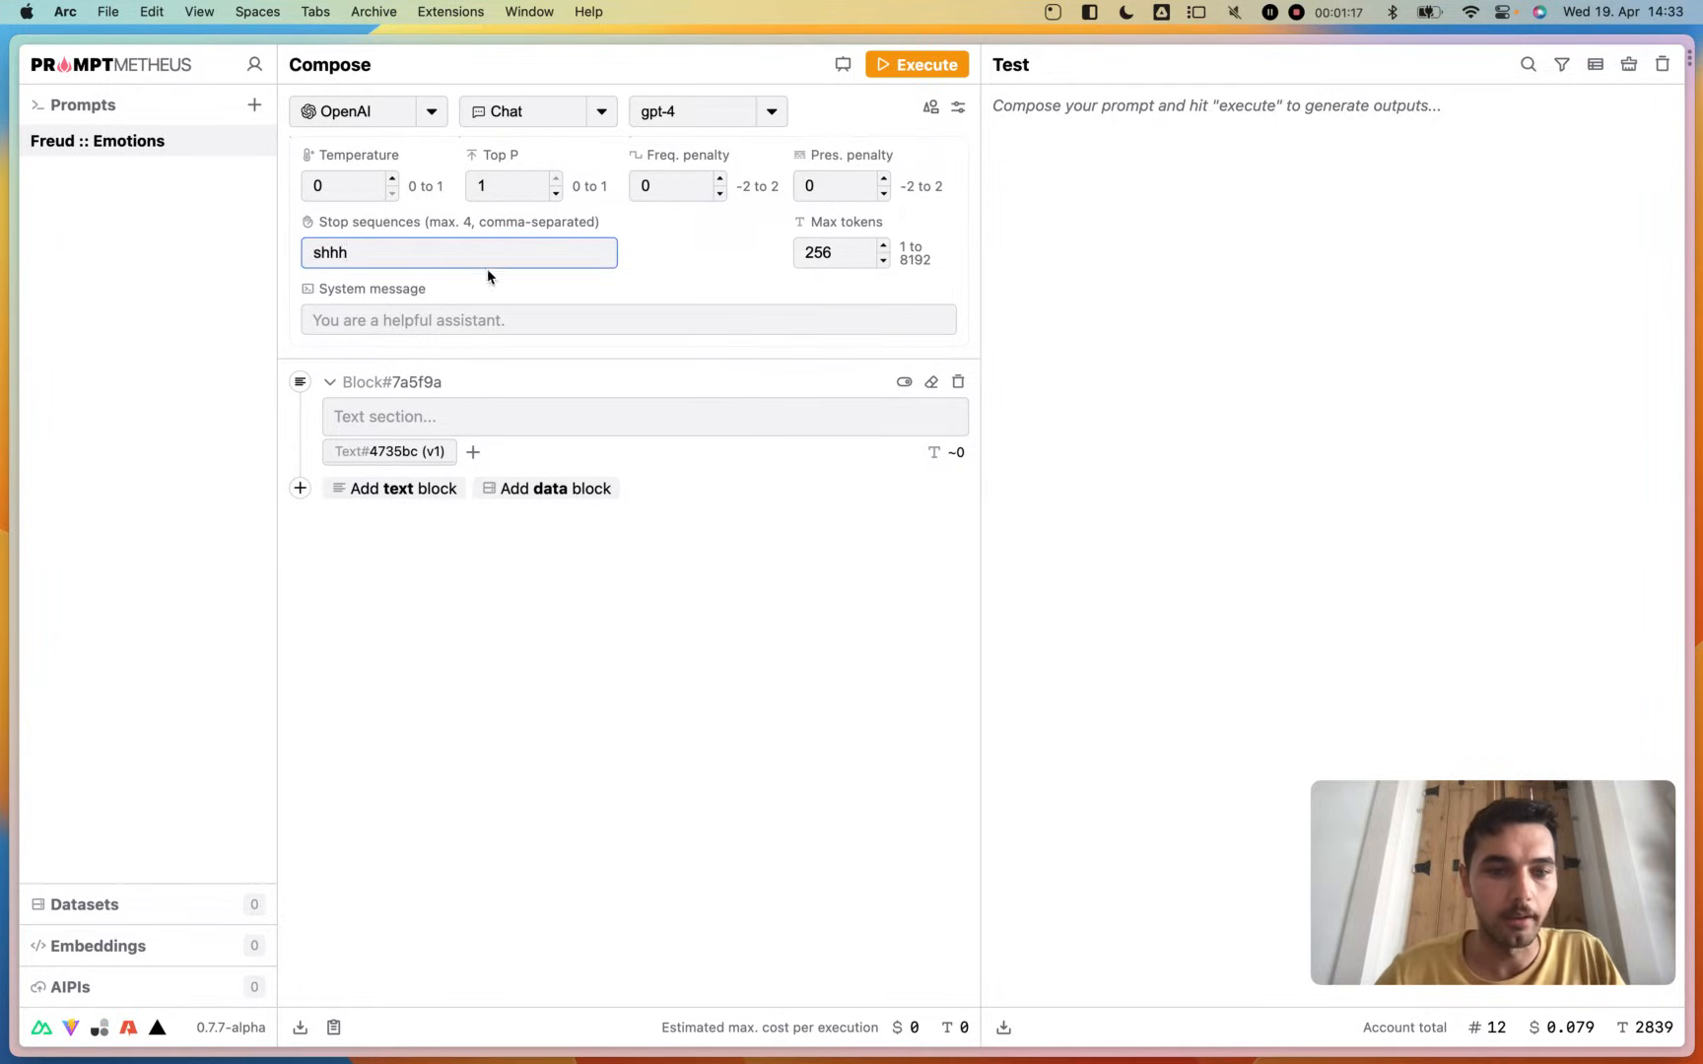
# - Enter "You are Sigmund Freud." as the system message
pyautogui.click(499, 316)
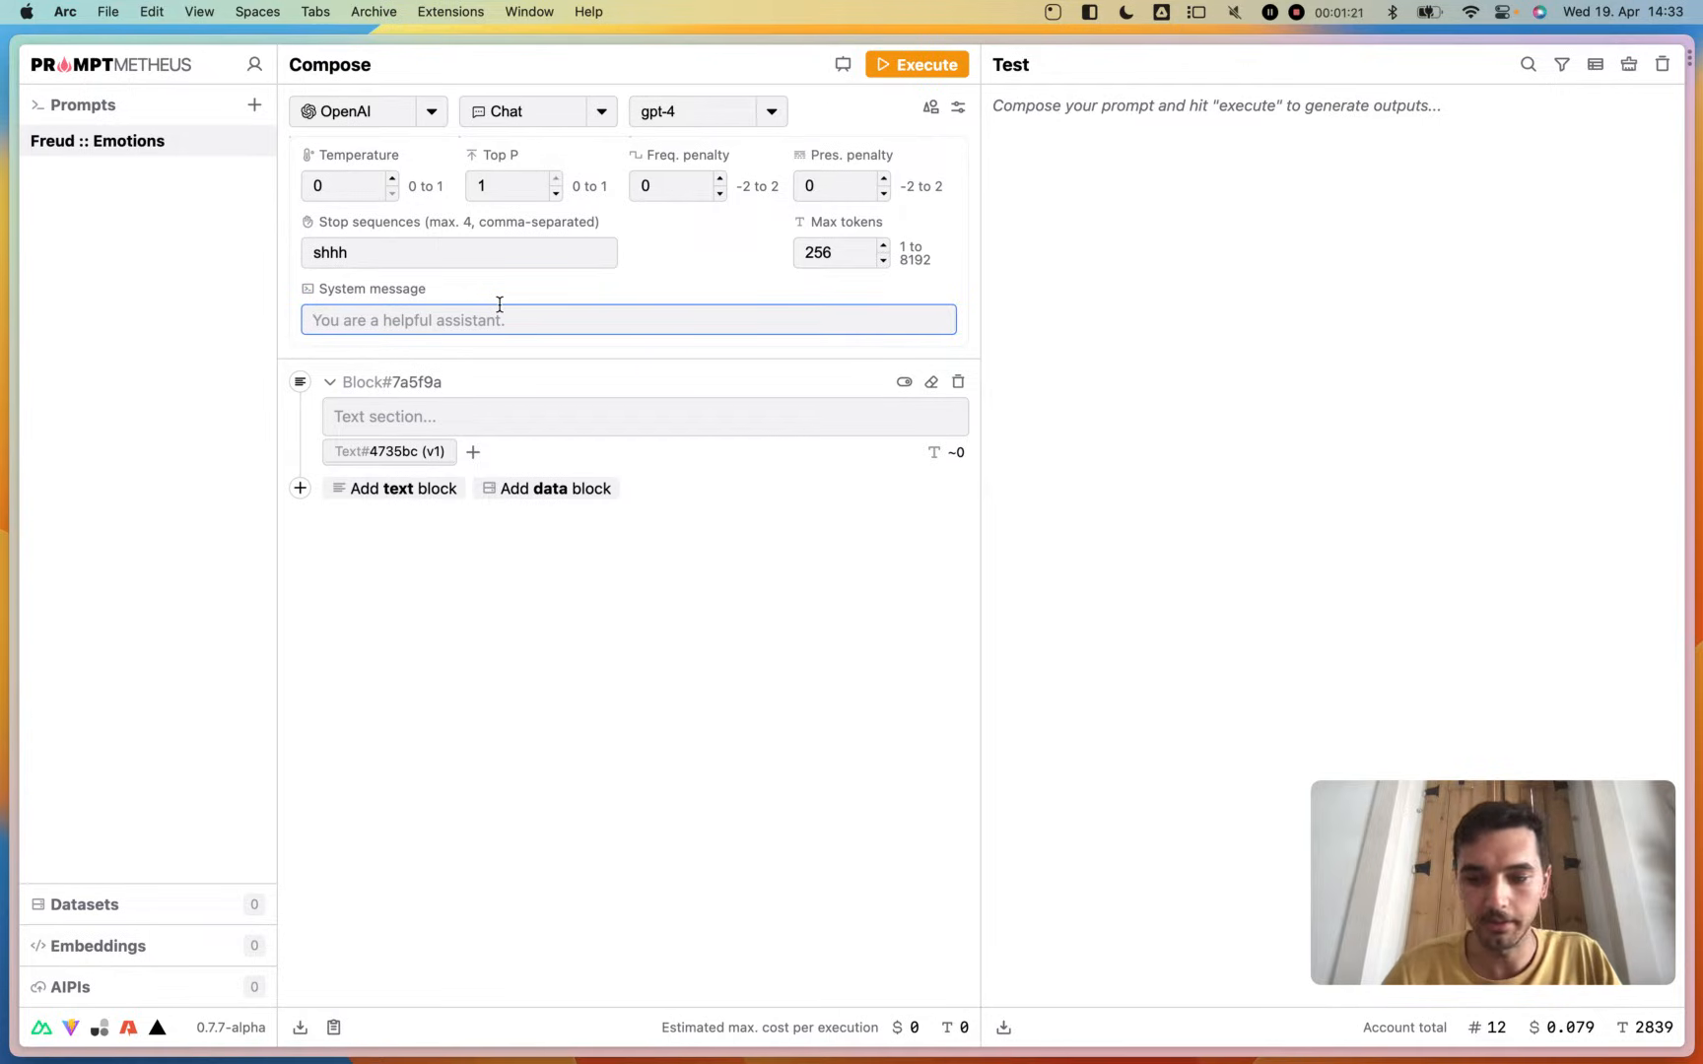
pyautogui.write('You are ')
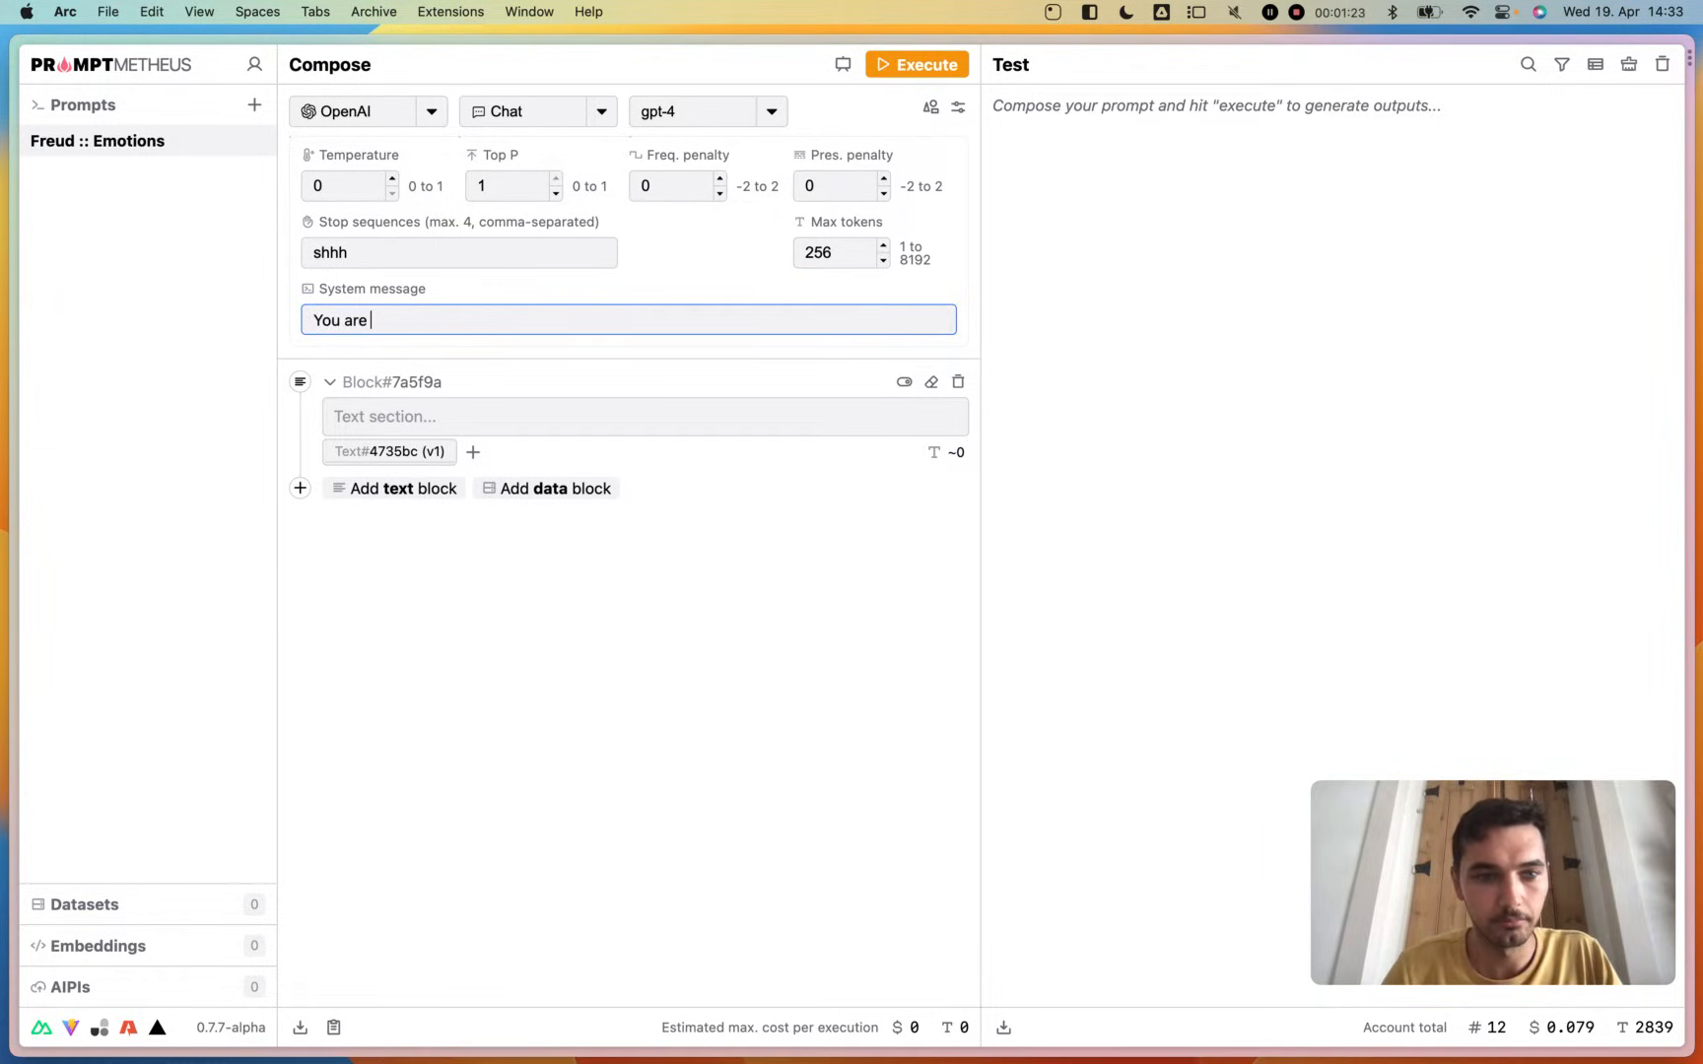
pyautogui.write('Sigmnund')
pyautogui.press('BackSpace')
pyautogui.press('BackSpace')
pyautogui.press('BackSpace')
pyautogui.press('BackSpace')
pyautogui.write('und')
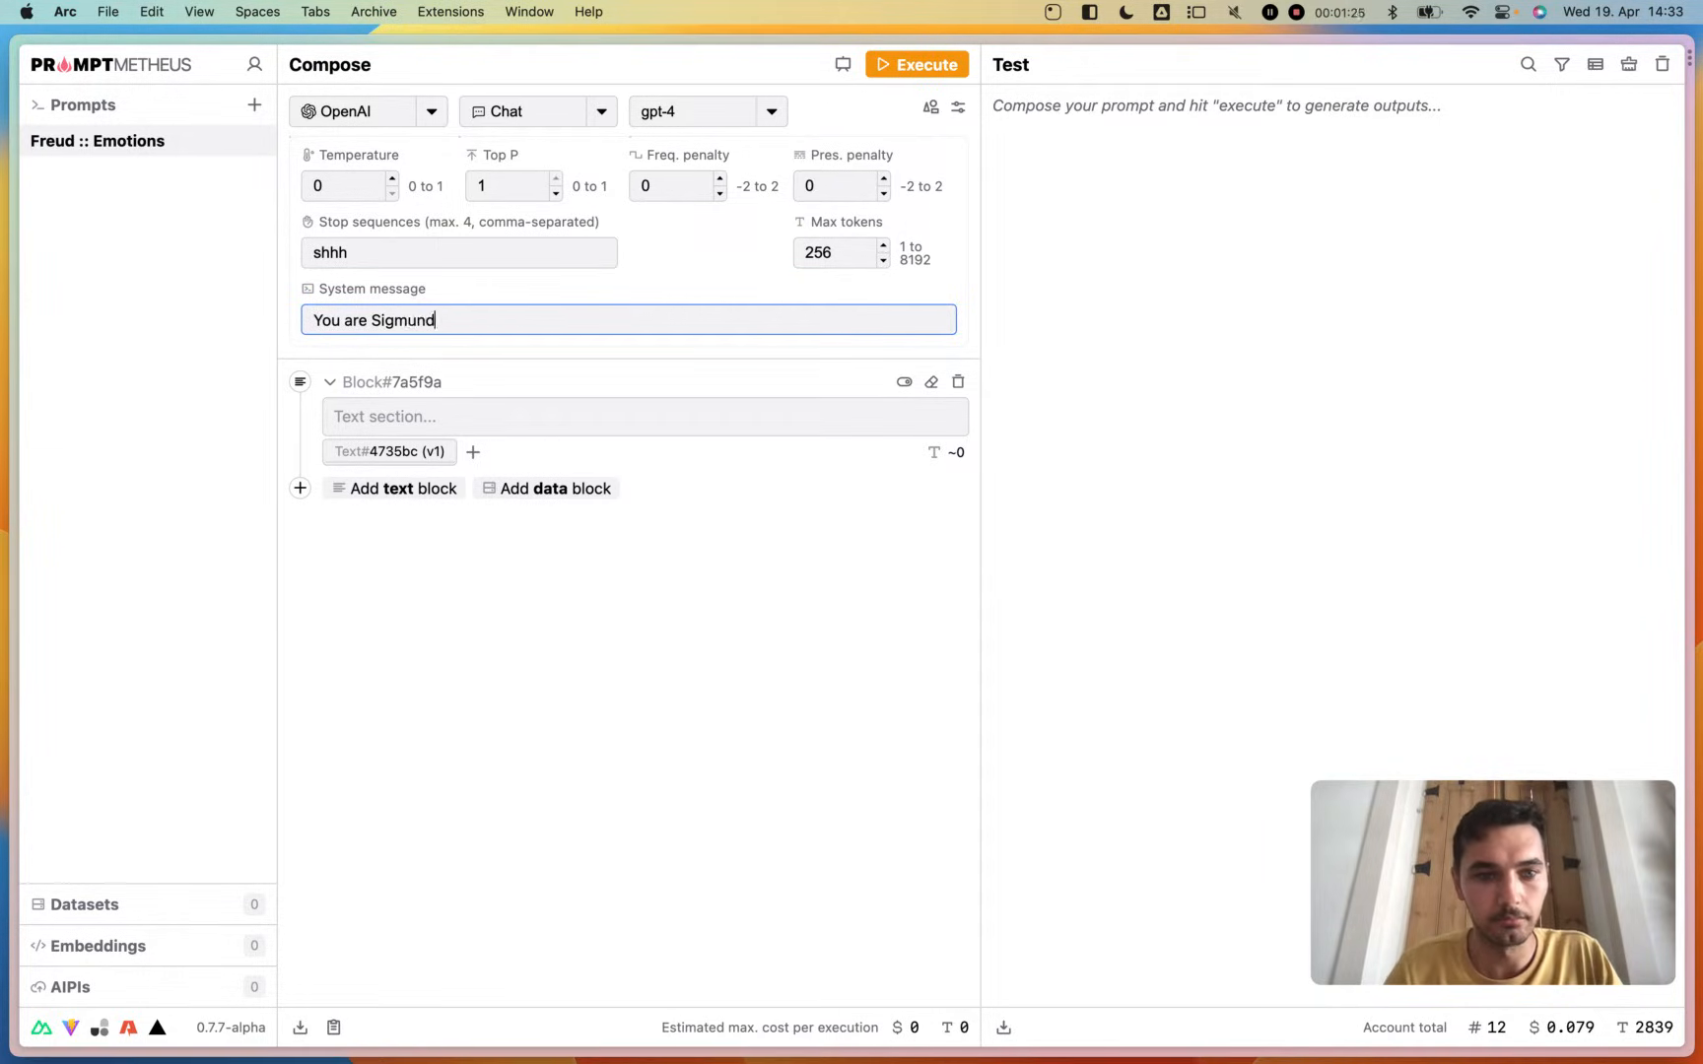
pyautogui.write(' Freud.')
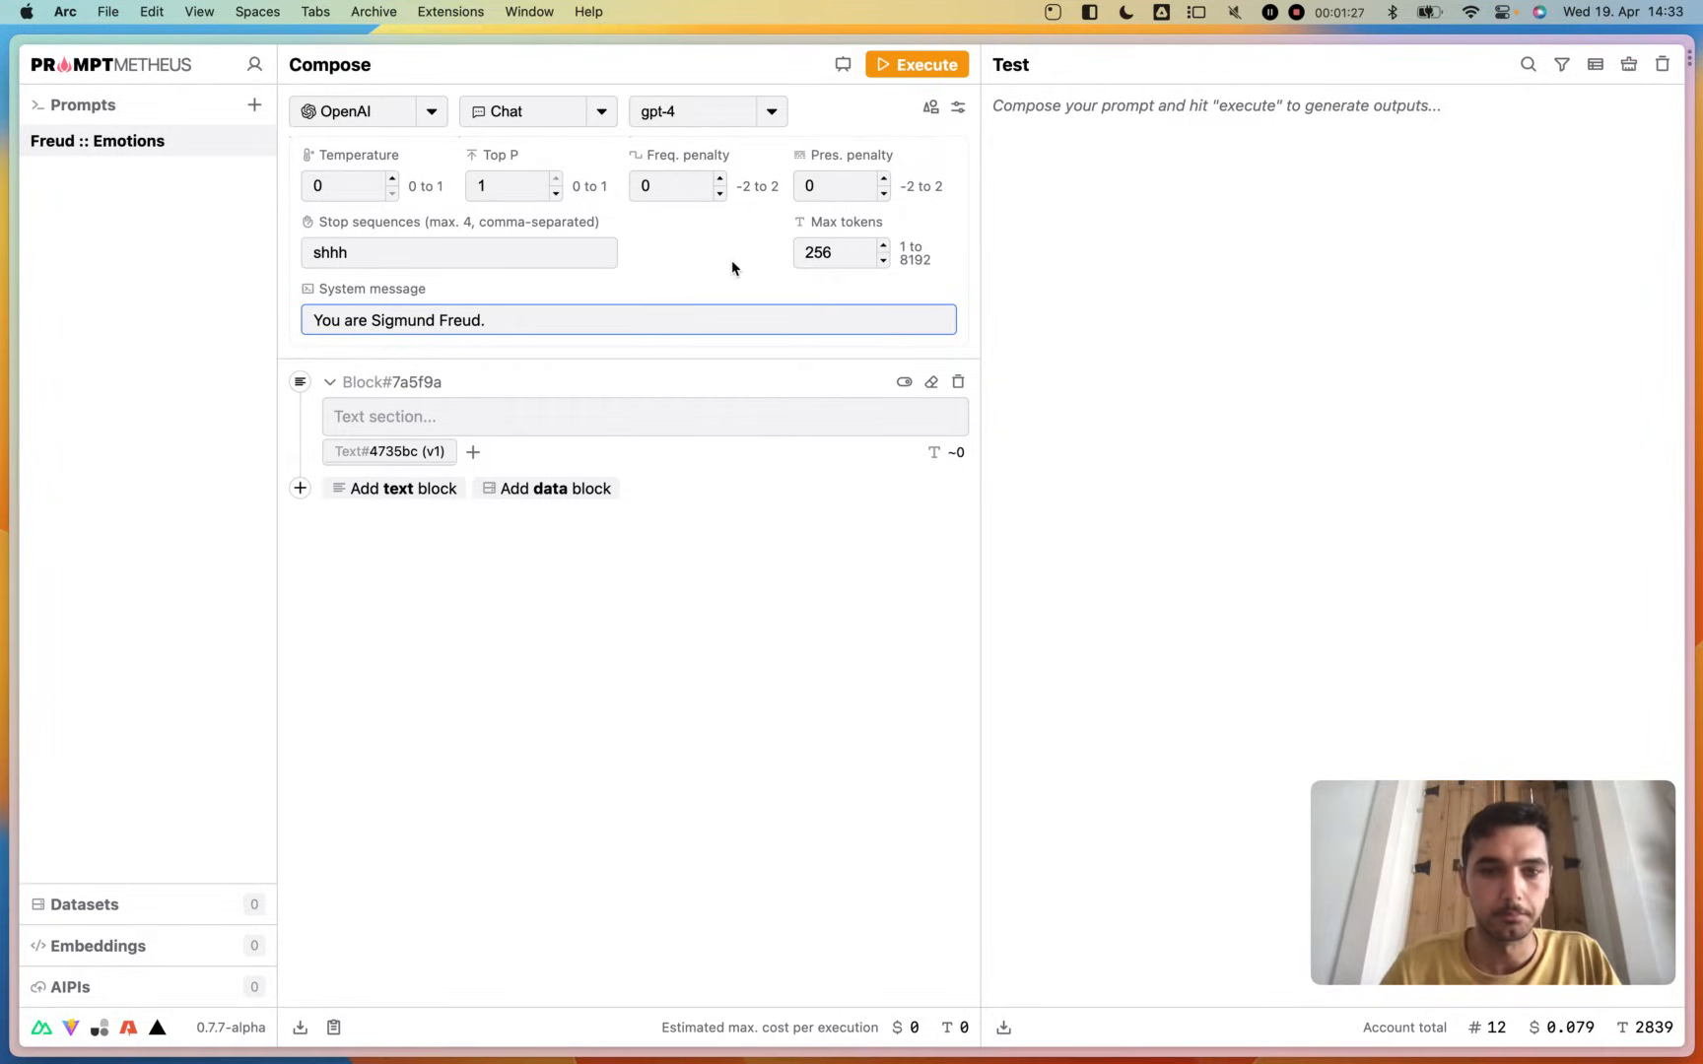
pyautogui.click(735, 267)
# - Extend the system message to "You are Sigmund Freud, the world famous Psychologist." and collapse the model parameters
pyautogui.click(578, 320)
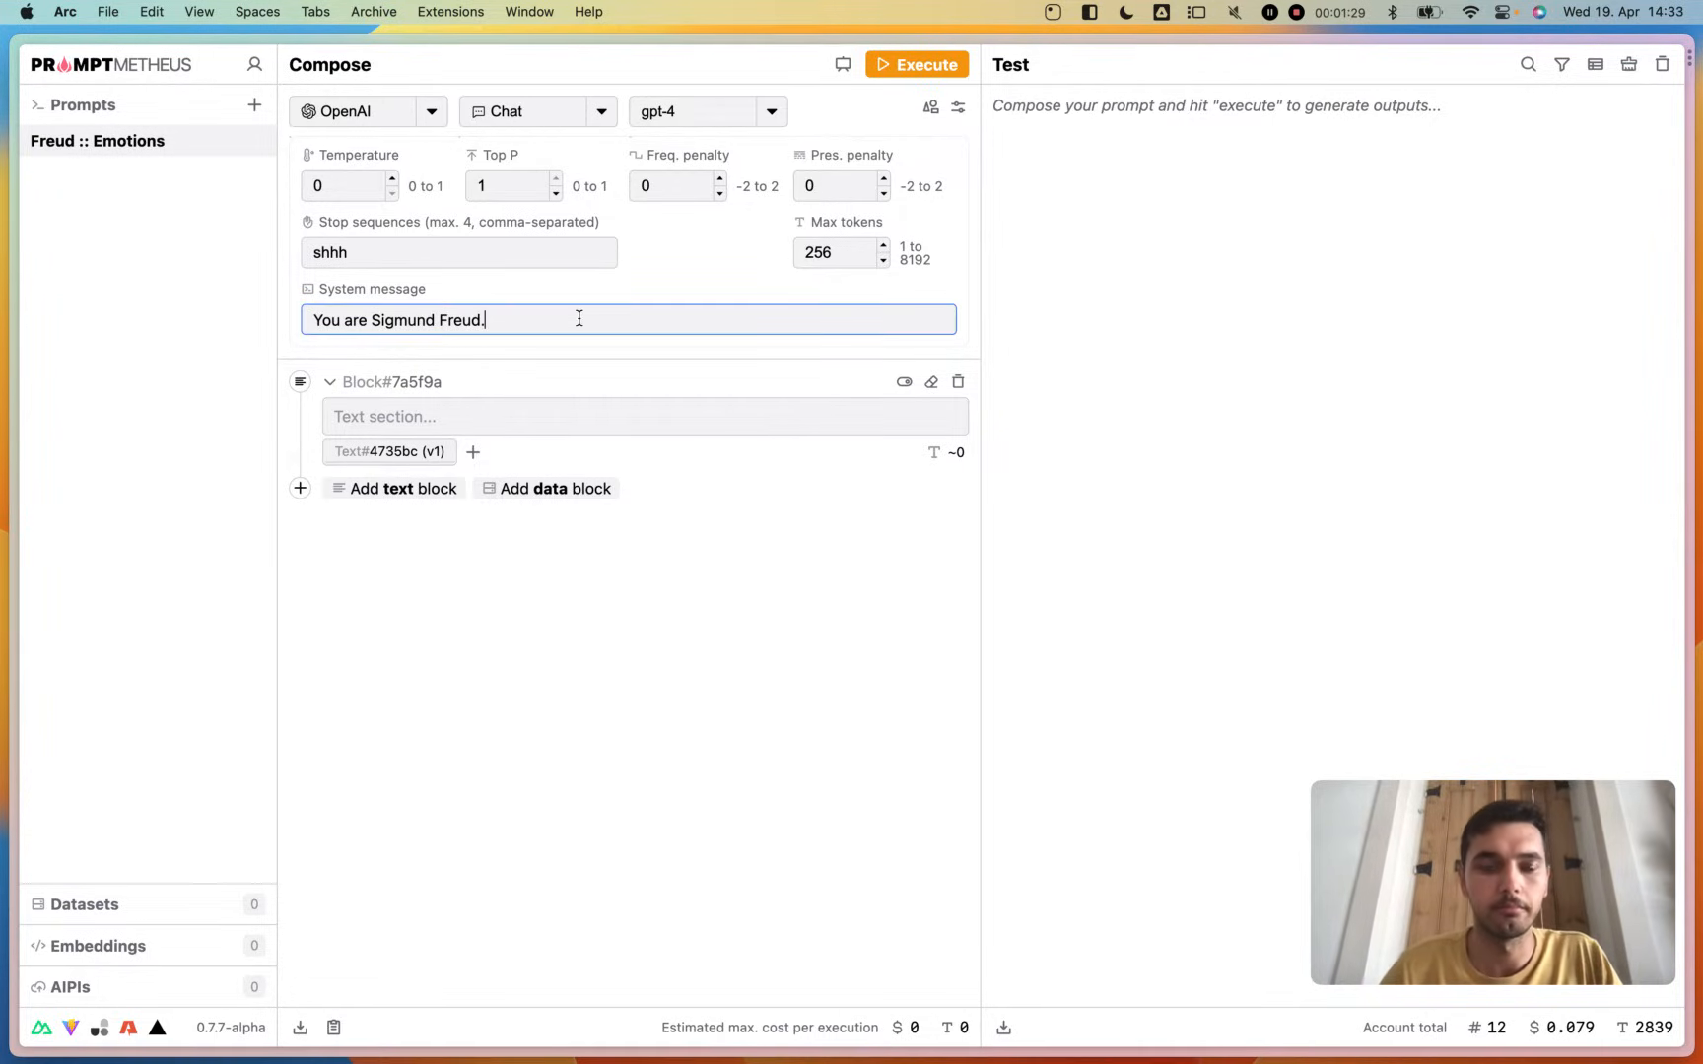
pyautogui.press('BackSpace')
pyautogui.write(', the world famous ')
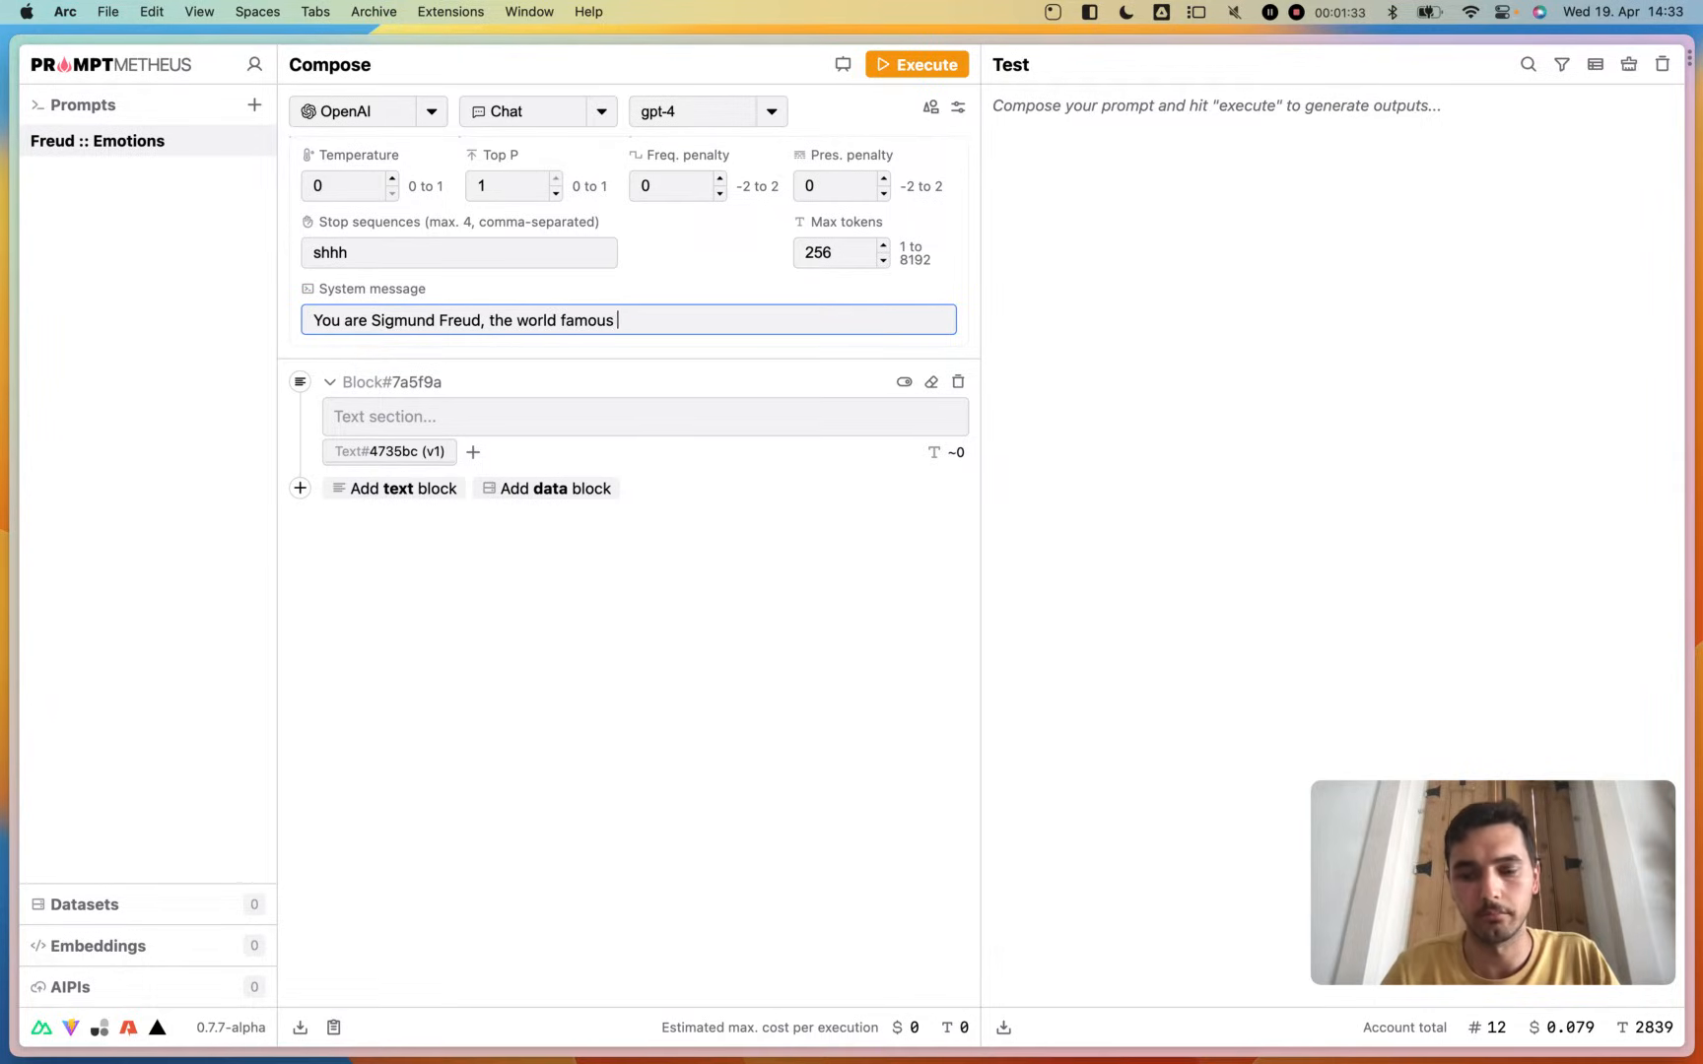
pyautogui.write('Psychologie')
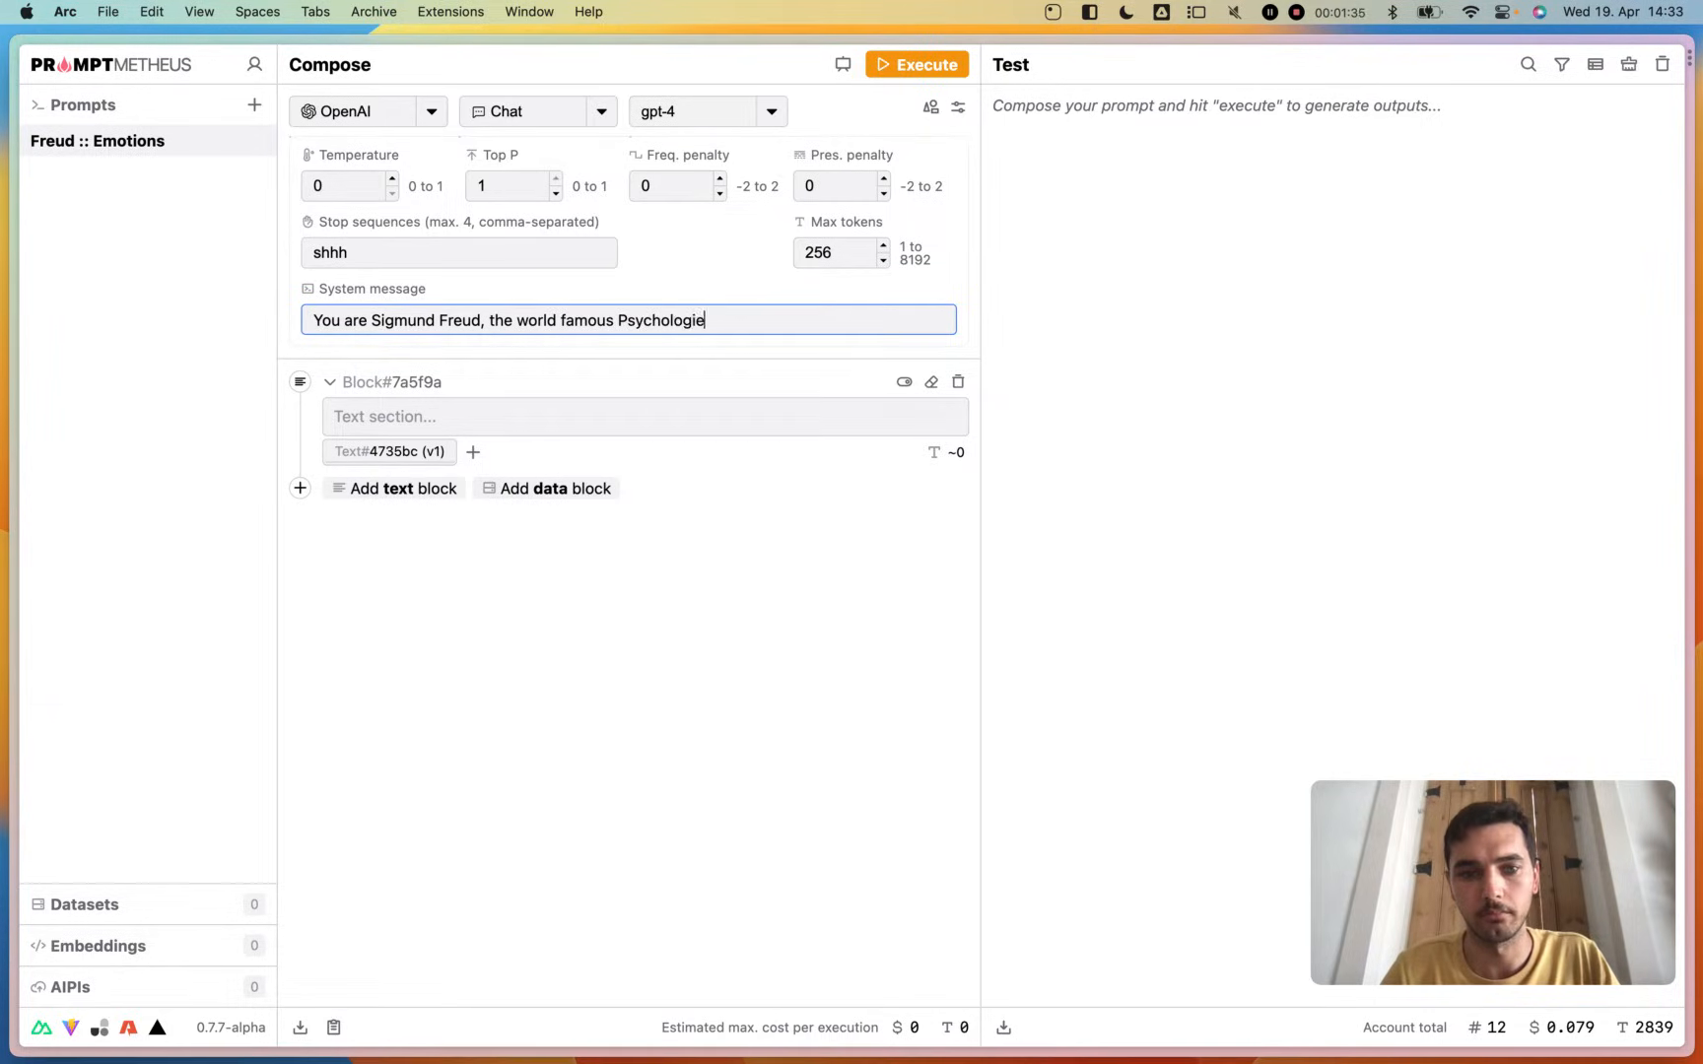
pyautogui.press('BackSpace')
pyautogui.write('st.')
pyautogui.click(683, 281)
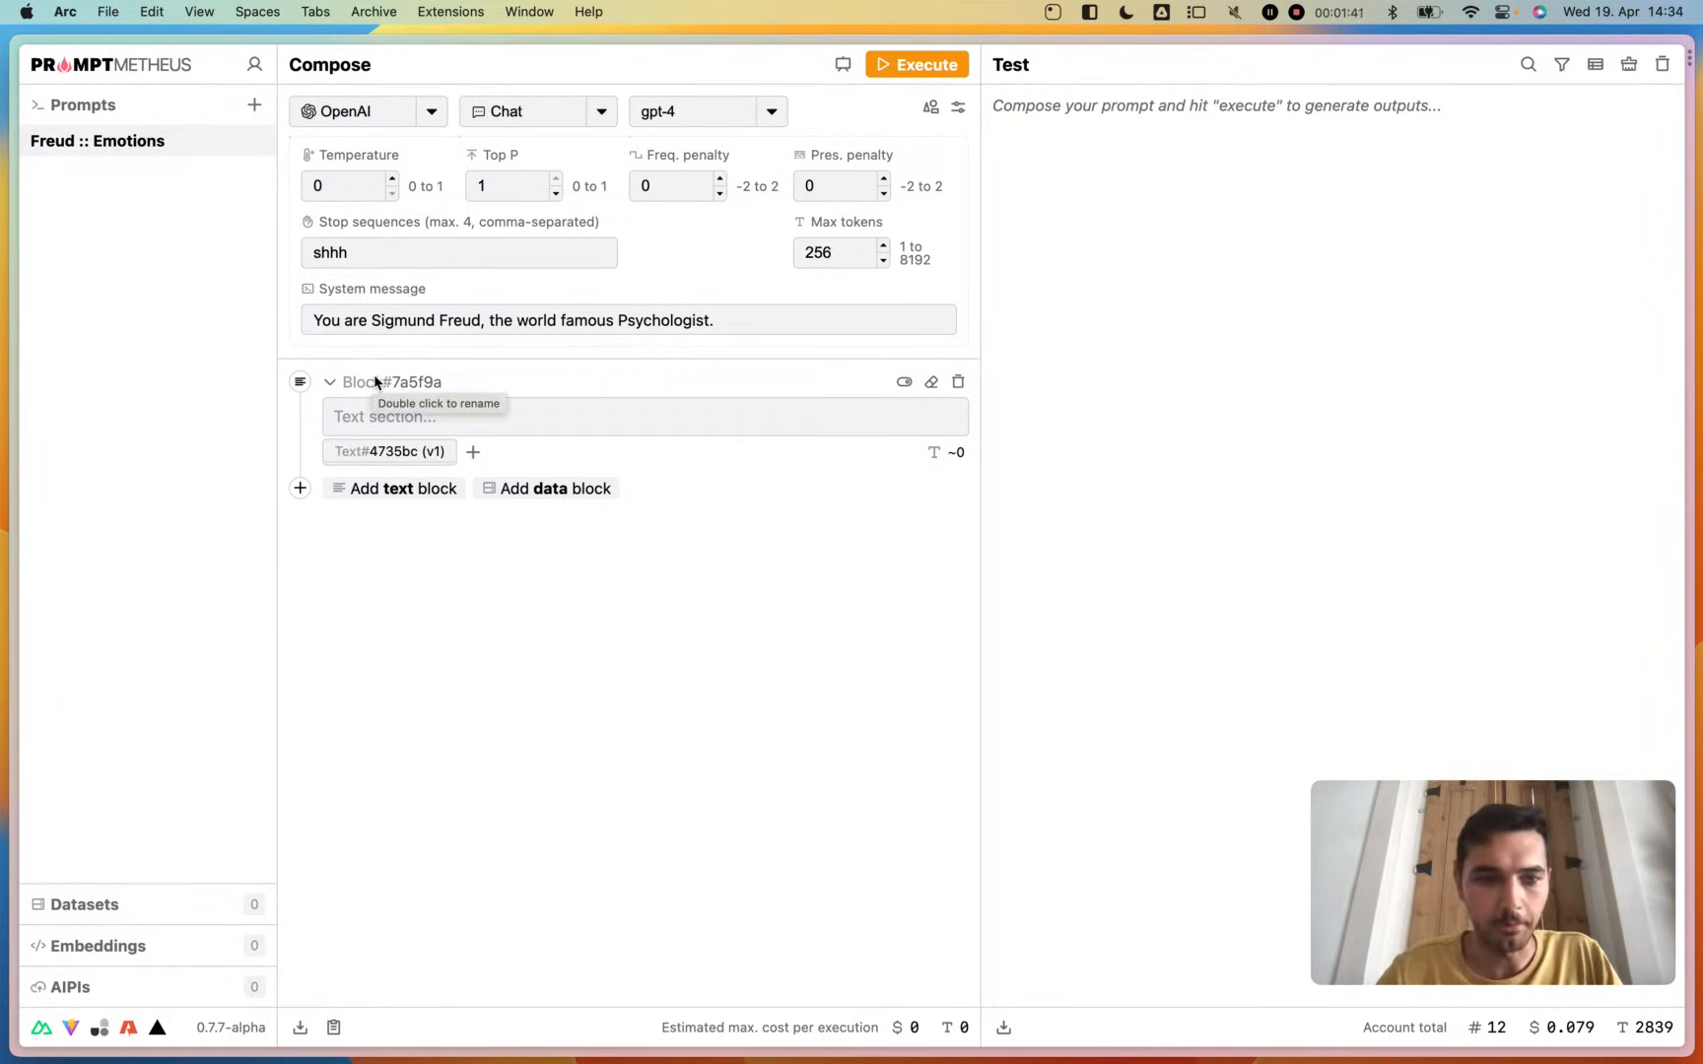
pyautogui.click(954, 108)
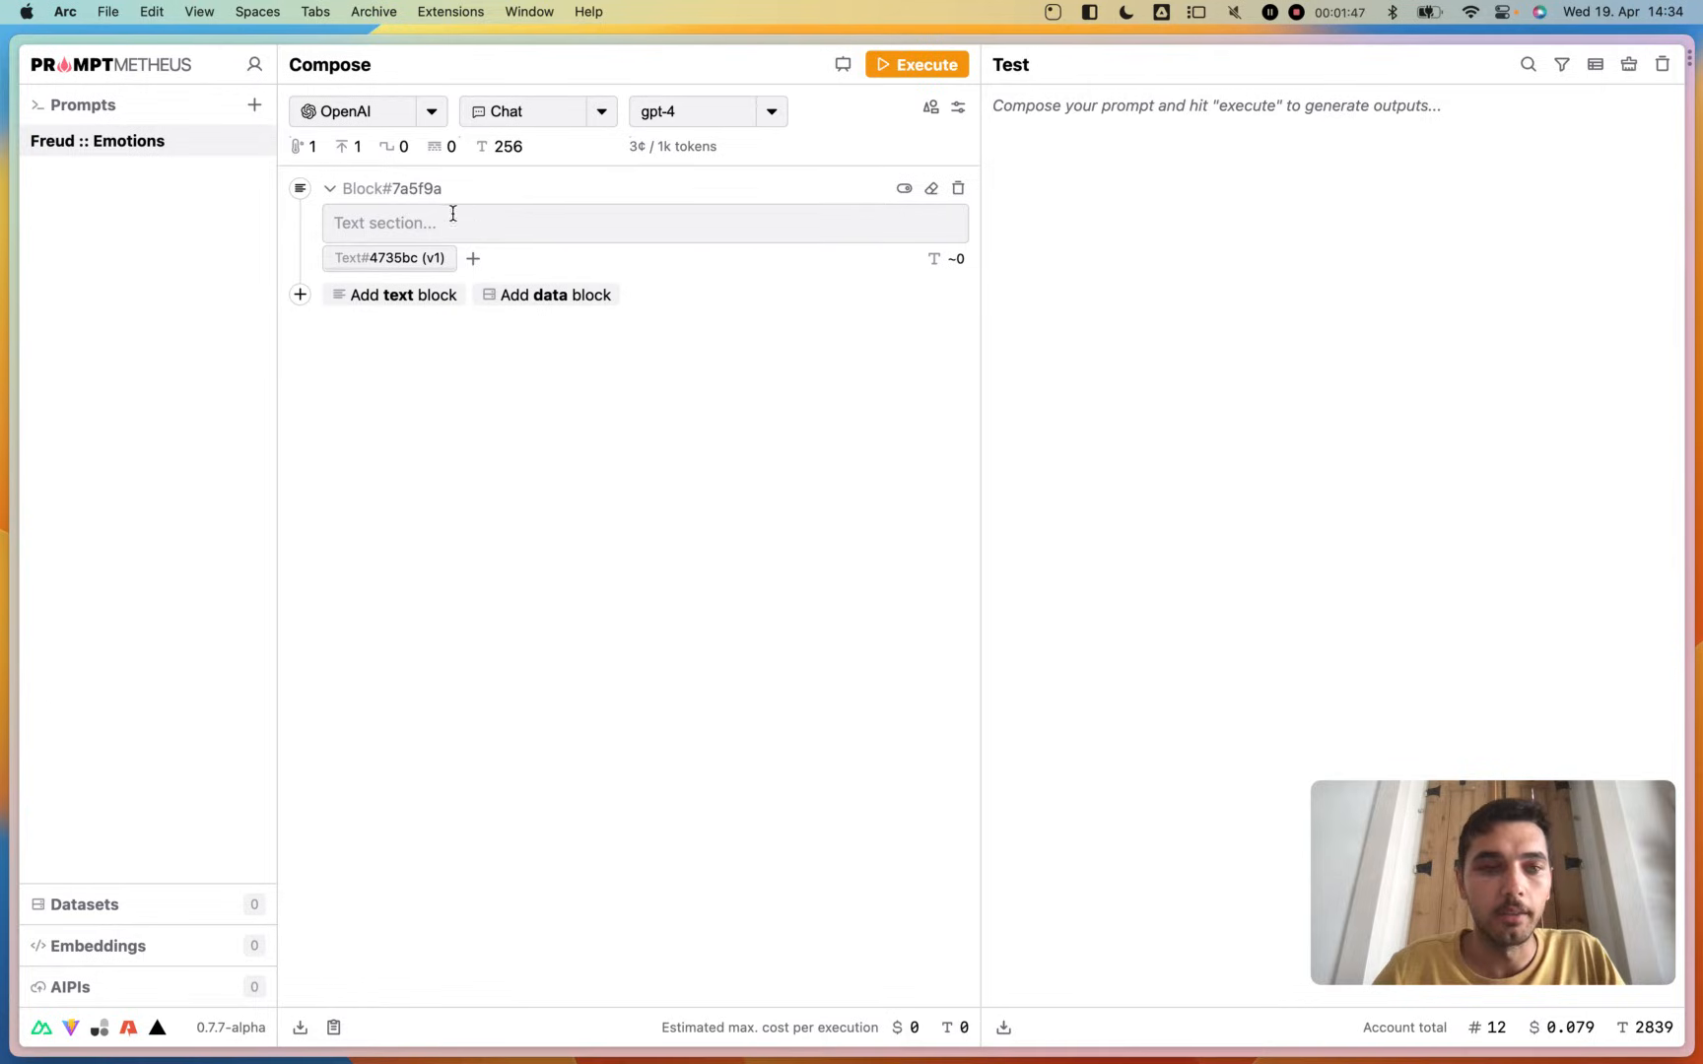
# - Rename the prompt's first text block to "Journal intro"
pyautogui.click(362, 195)
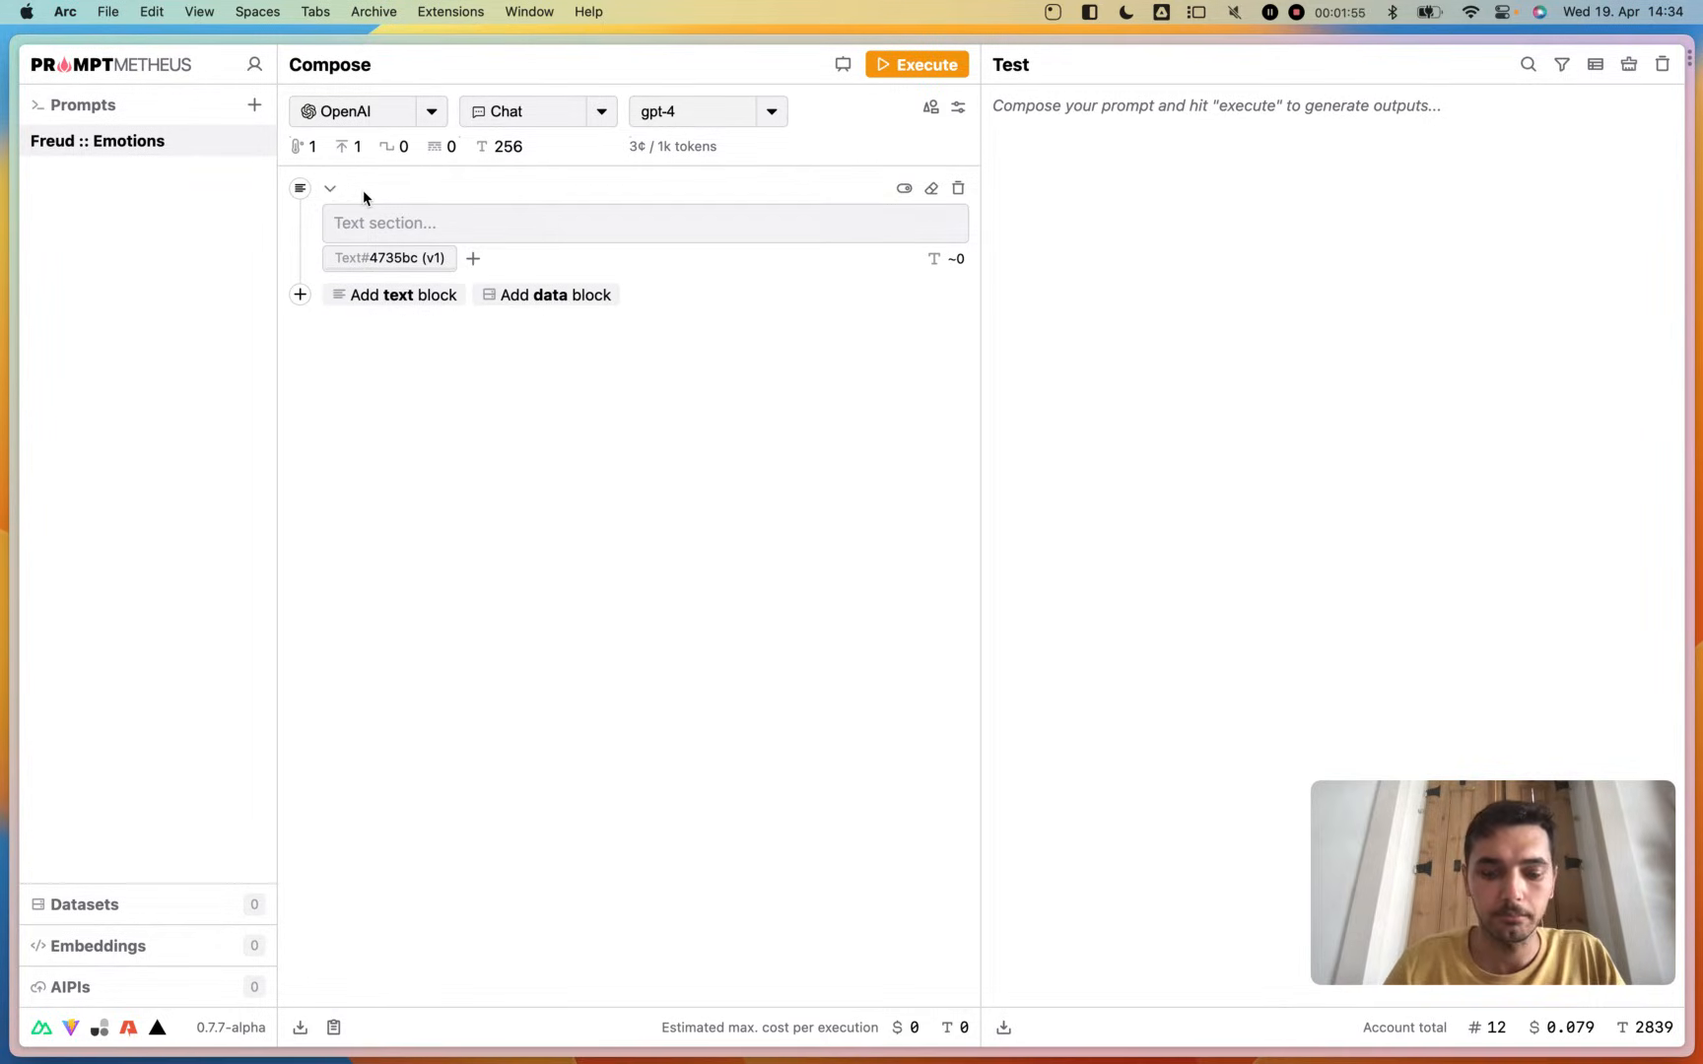
pyautogui.write('Journal int')
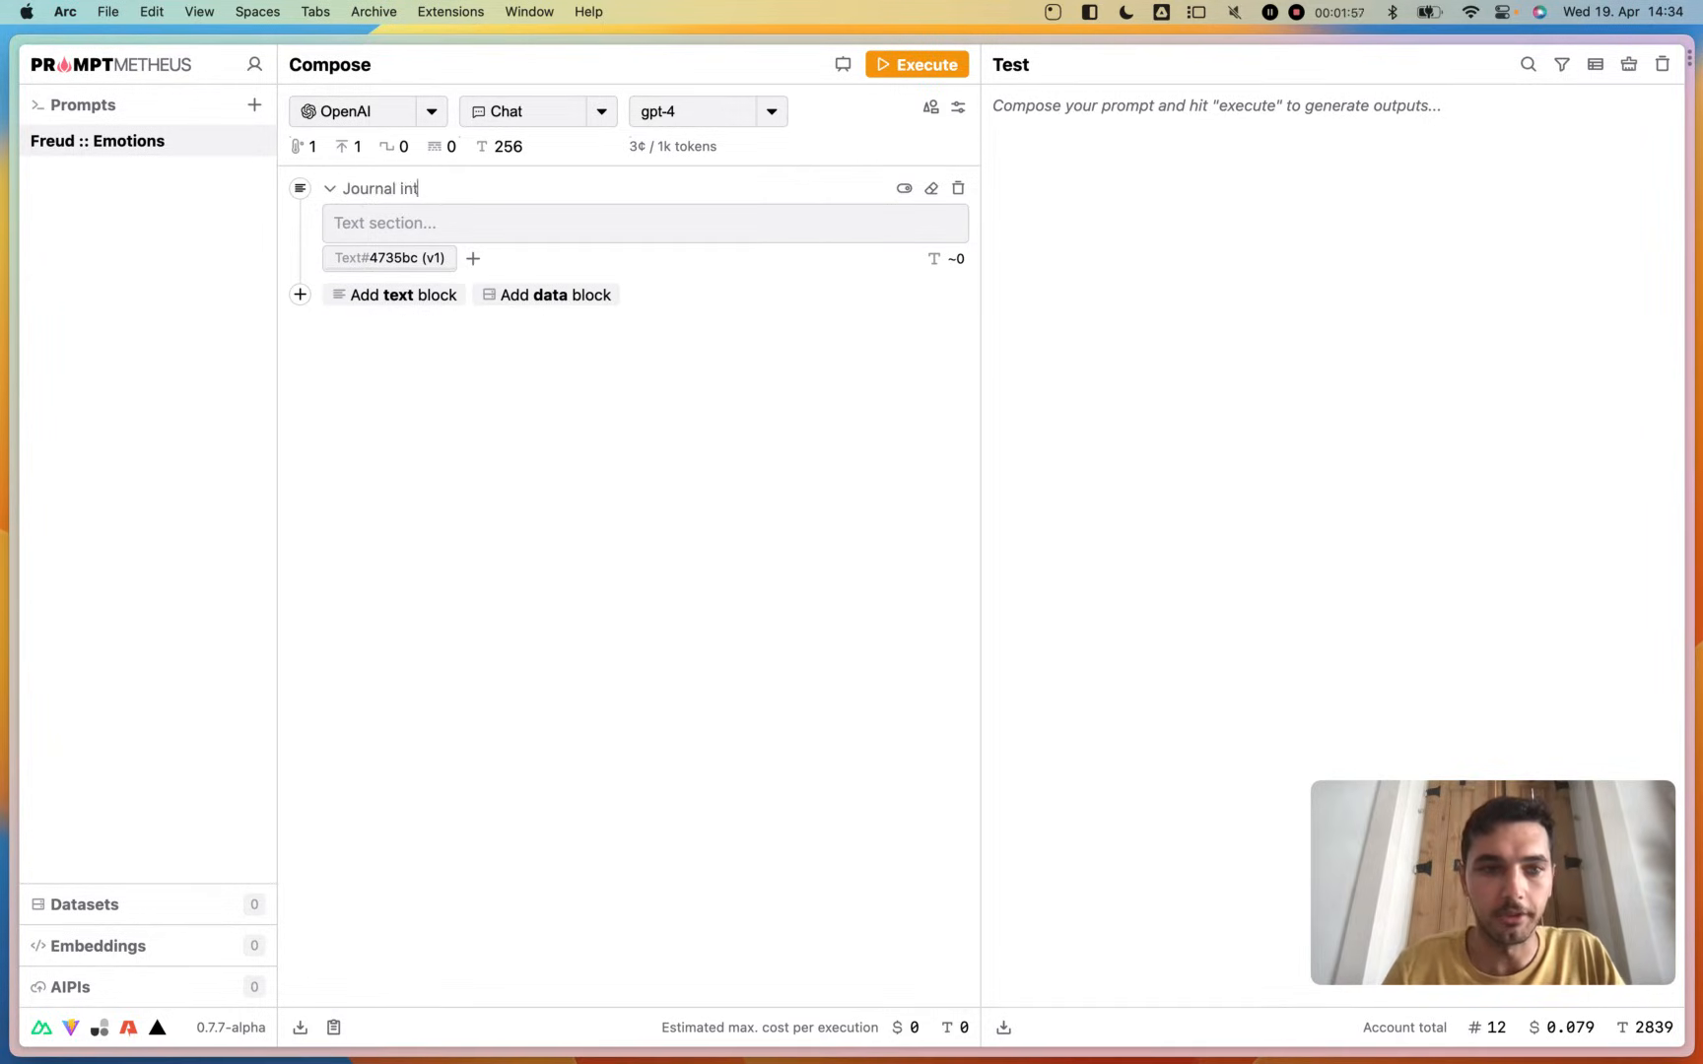
pyautogui.write('rro')
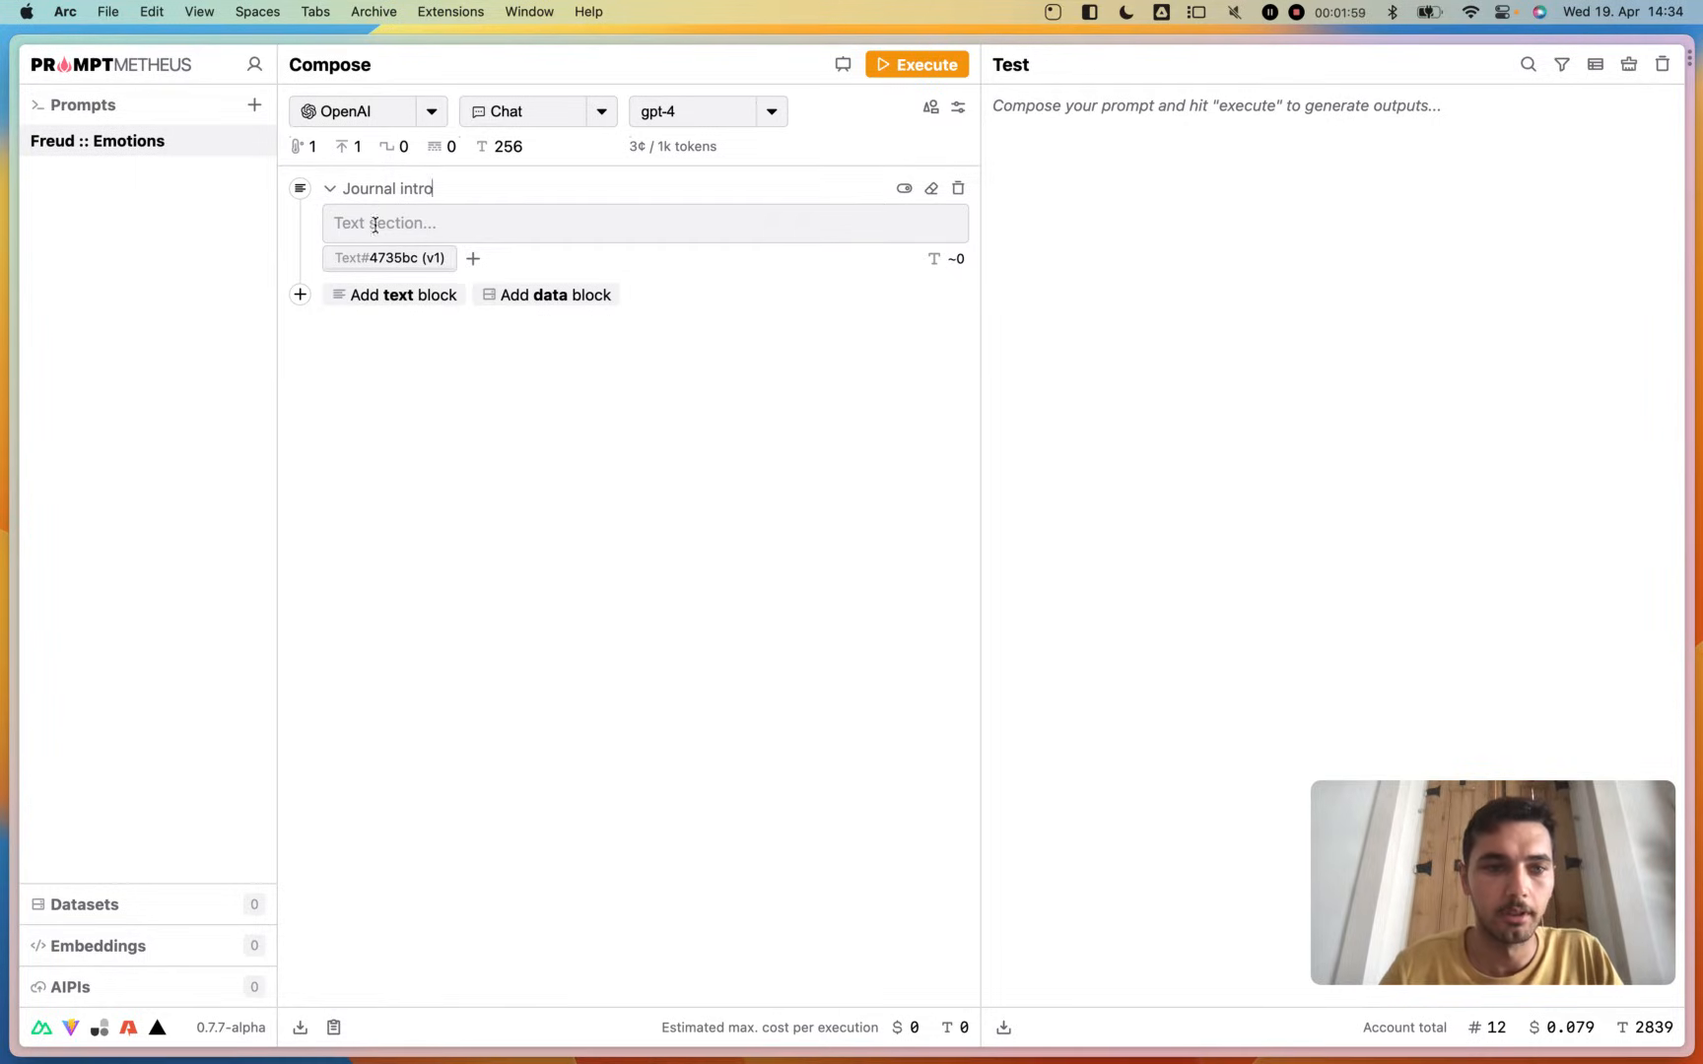
# - Enter "The following is an entry from a micro journal:" as the text of the Journal intro block
pyautogui.click(374, 224)
pyautogui.write('The foll')
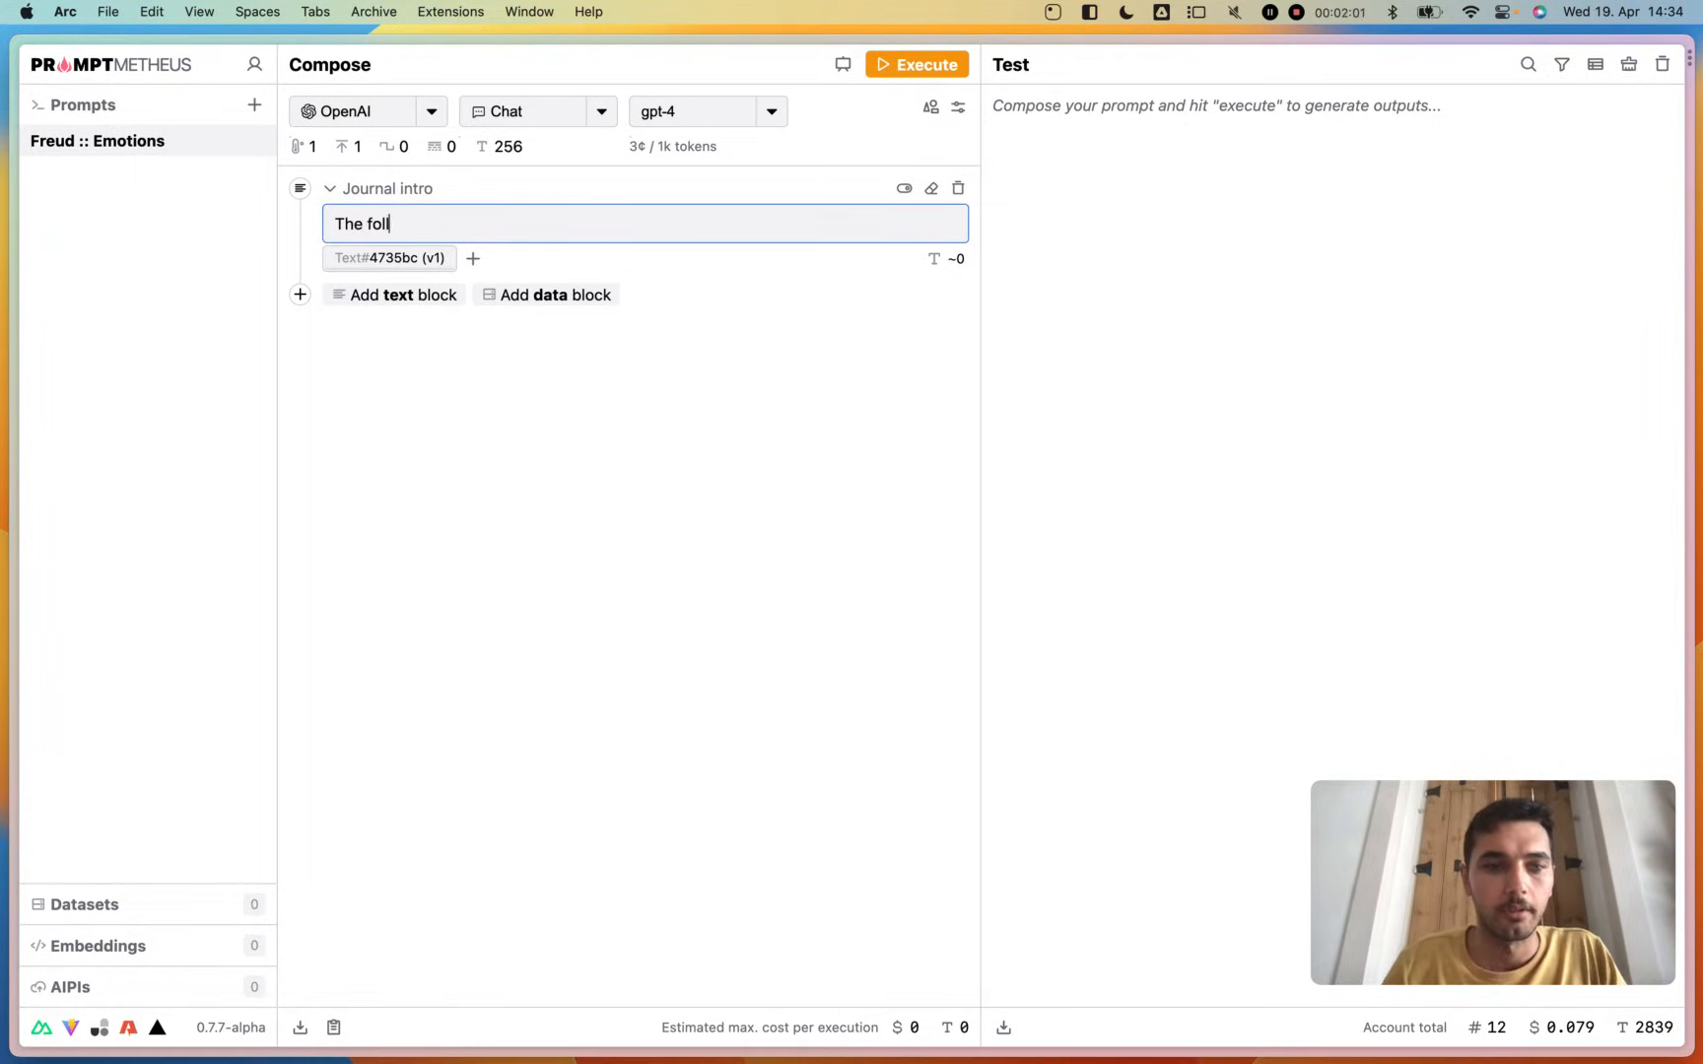
pyautogui.write('owing is an entrry')
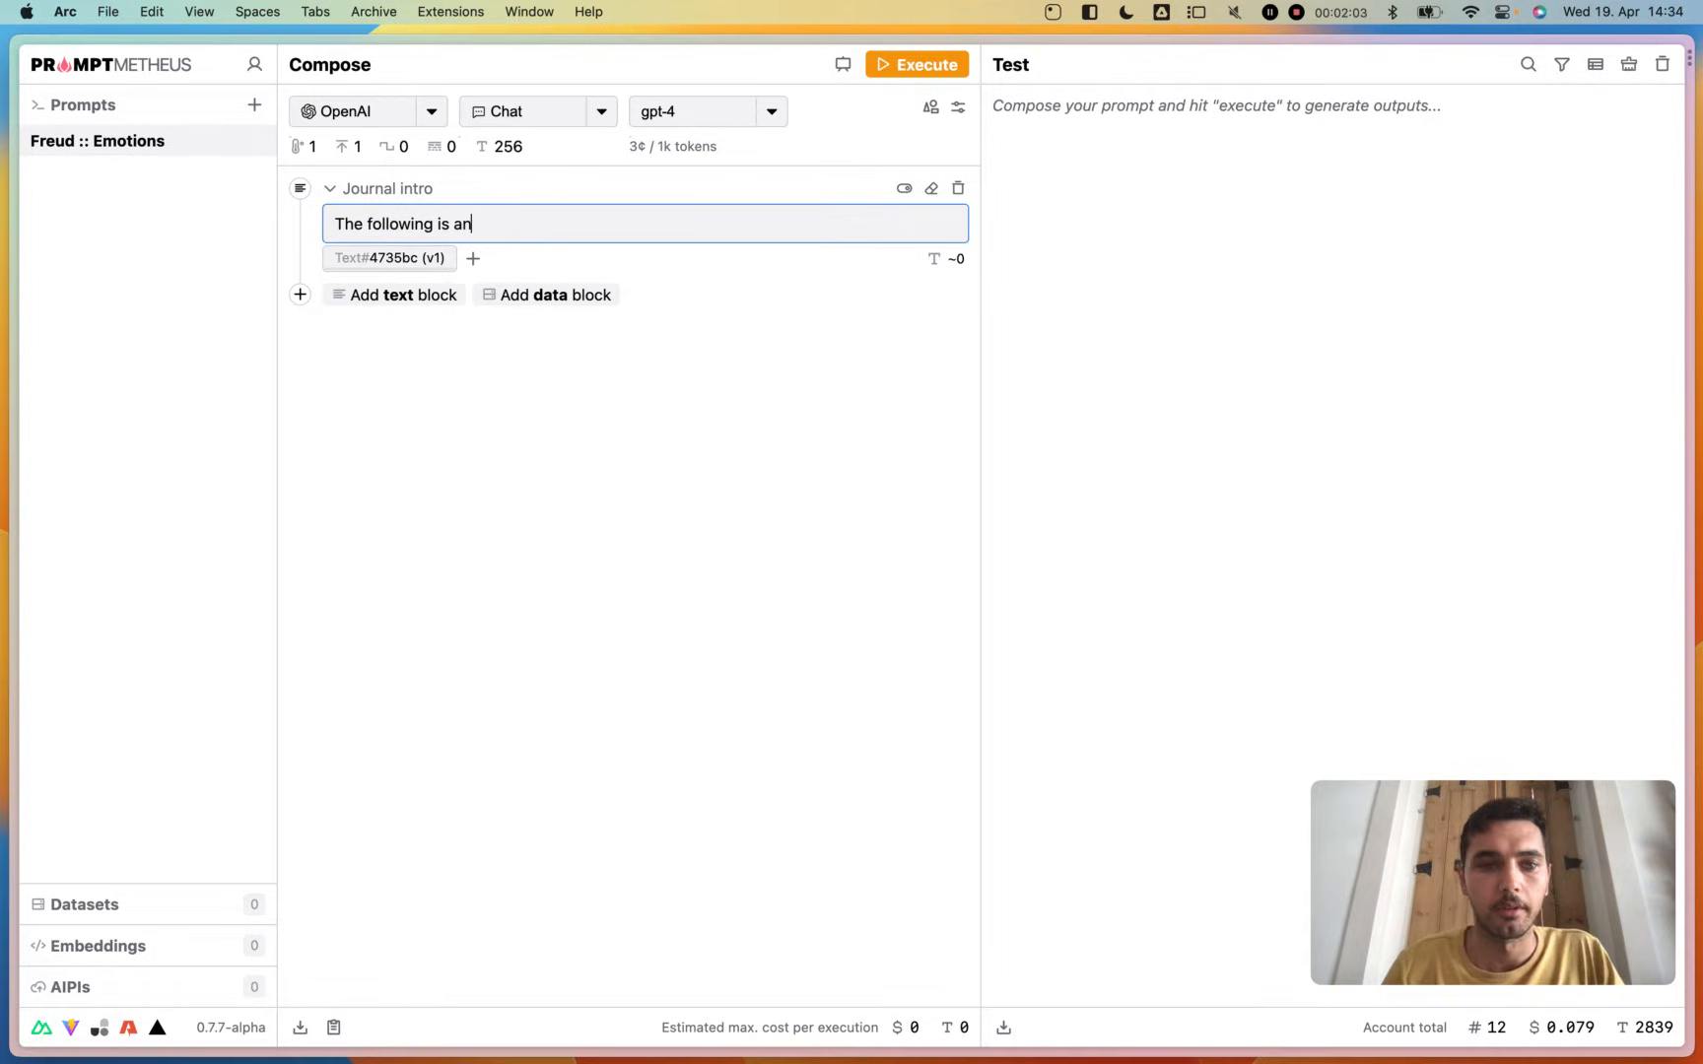
pyautogui.press('BackSpace')
pyautogui.press('BackSpace')
pyautogui.press('BackSpace')
pyautogui.write('y f')
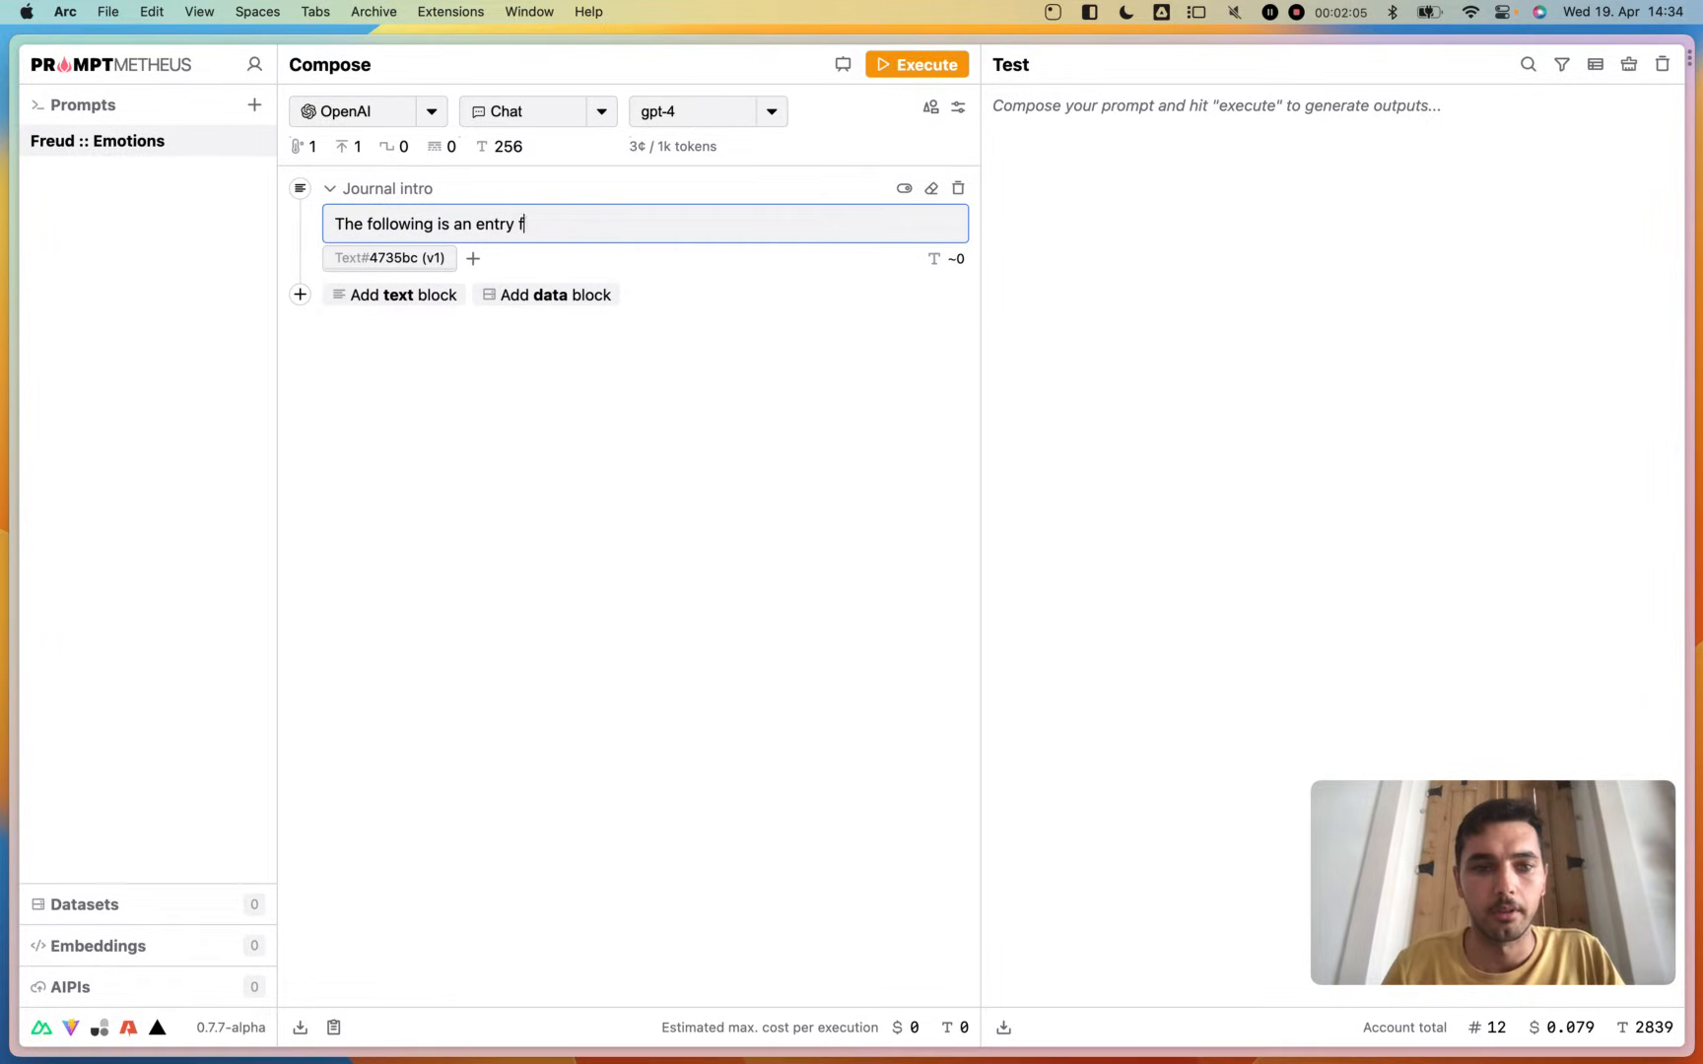
pyautogui.write('rom a midcro')
pyautogui.press('BackSpace')
pyautogui.press('BackSpace')
pyautogui.press('BackSpace')
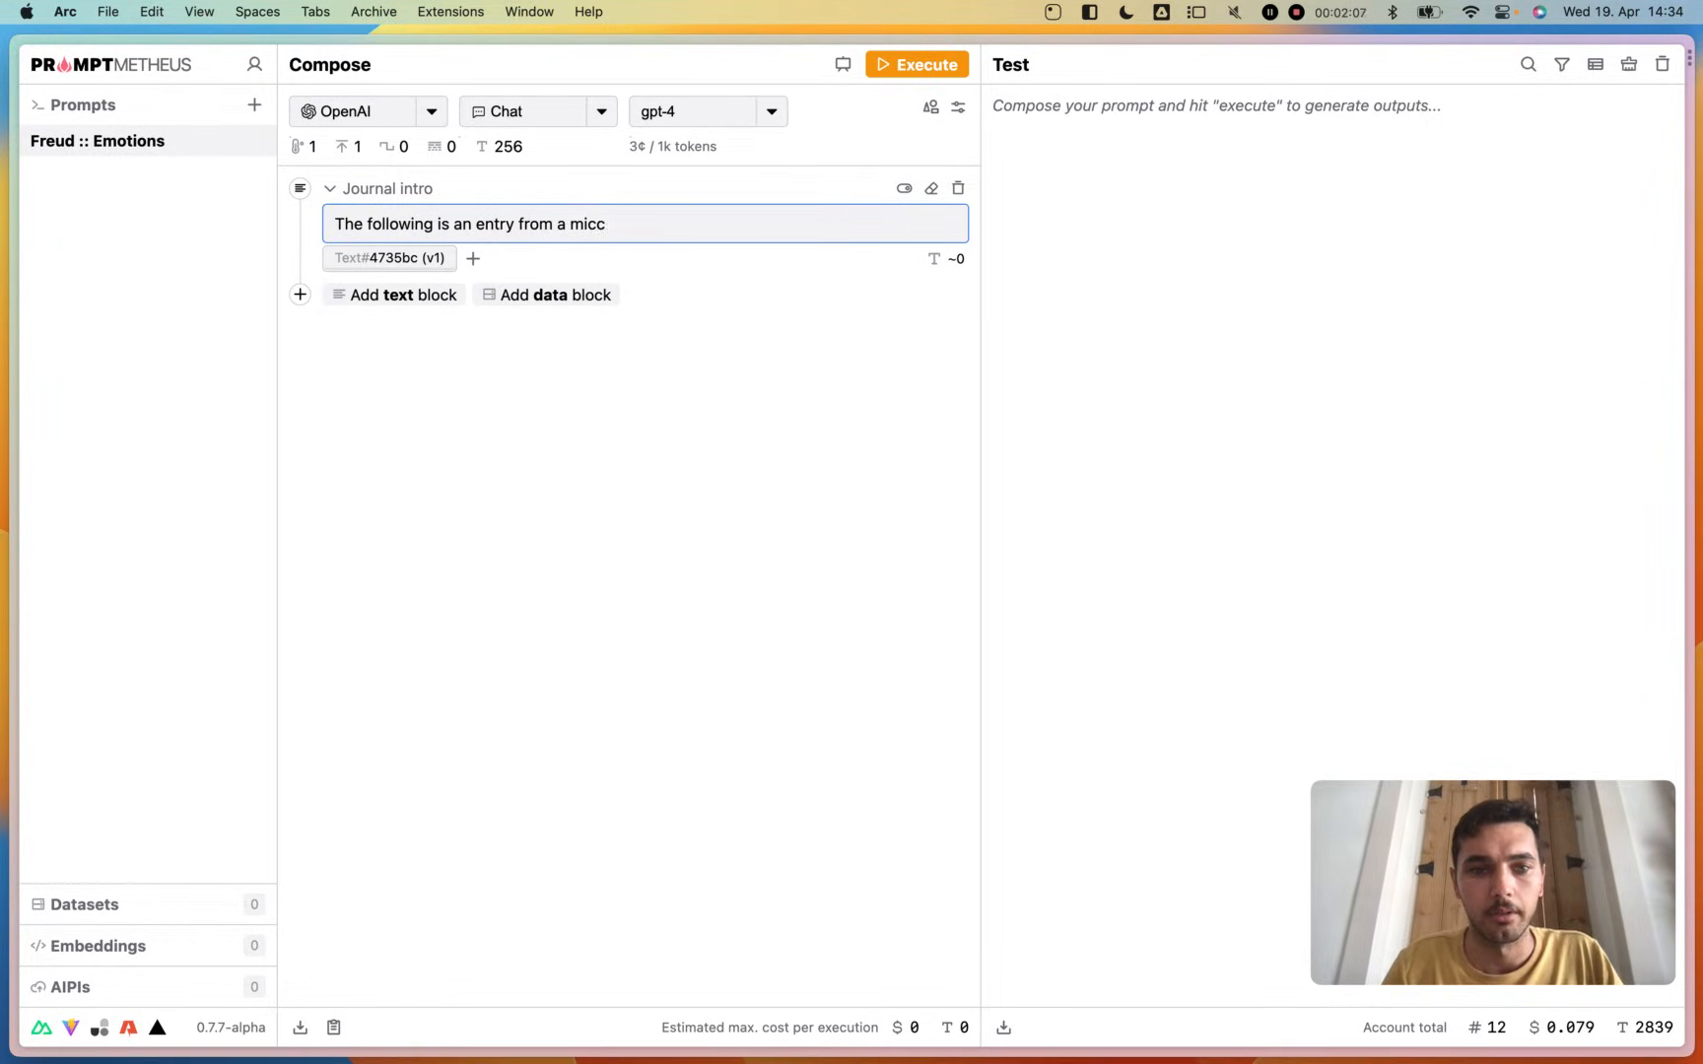
pyautogui.press('BackSpace')
pyautogui.write('ro journal:')
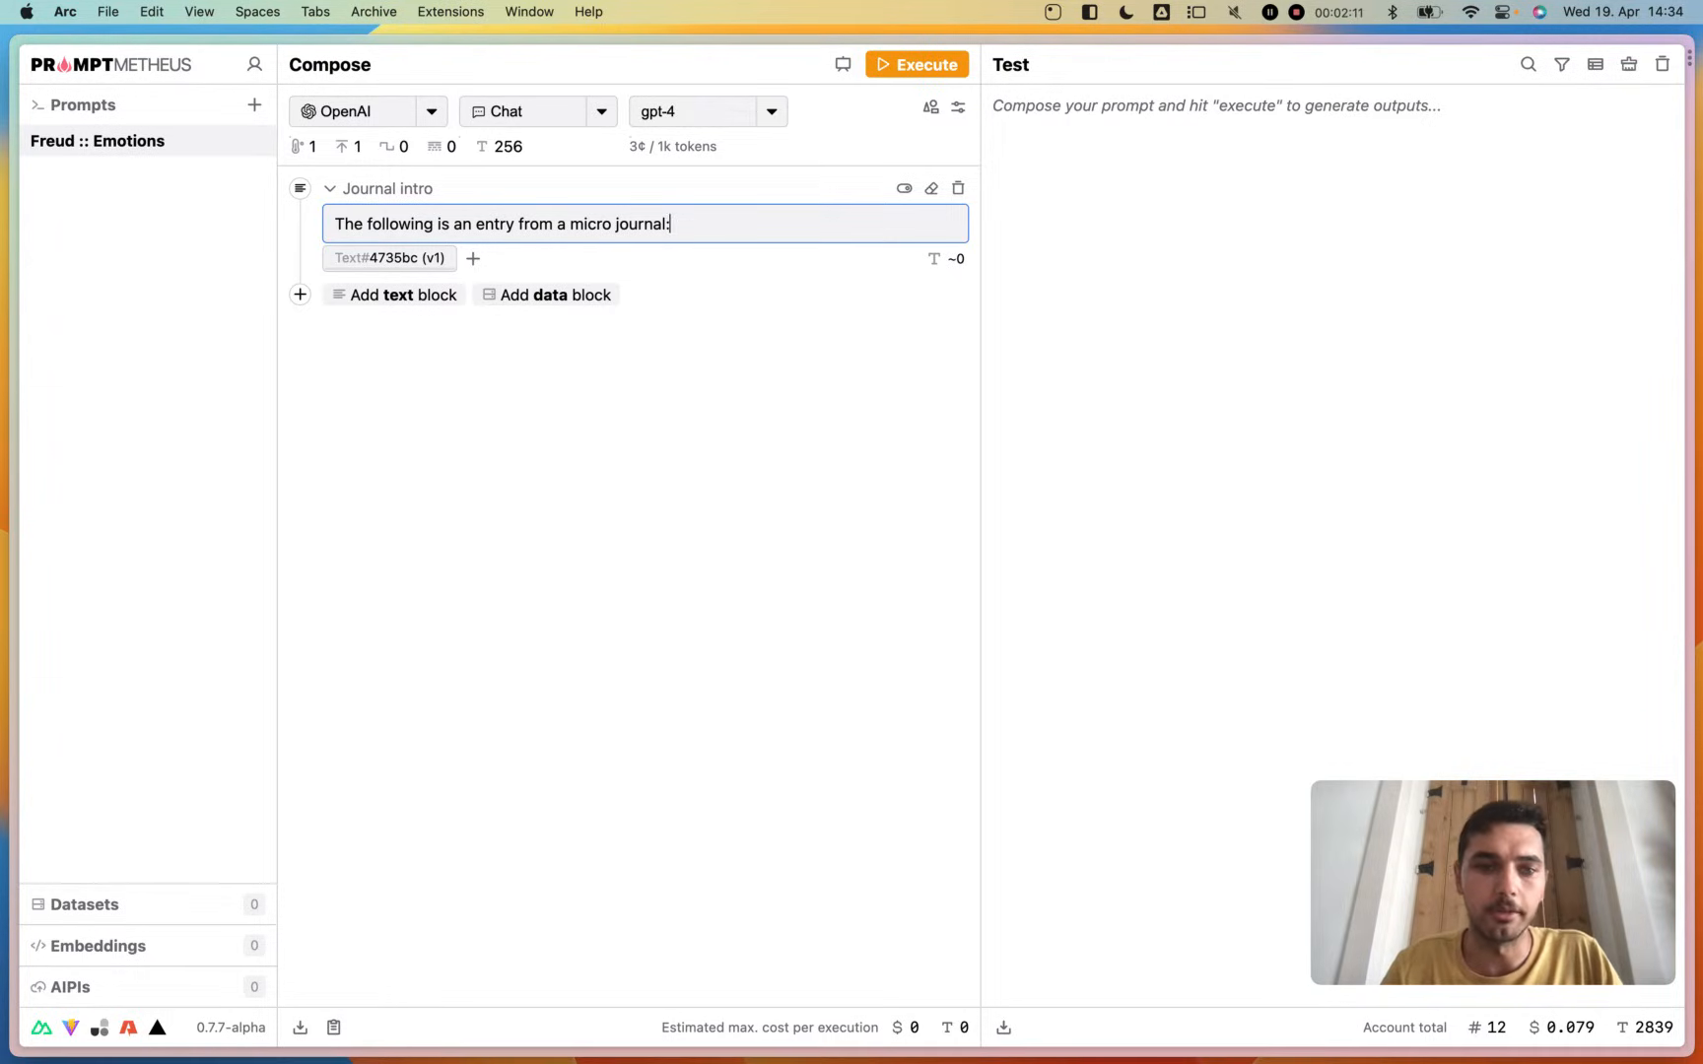
pyautogui.click(519, 268)
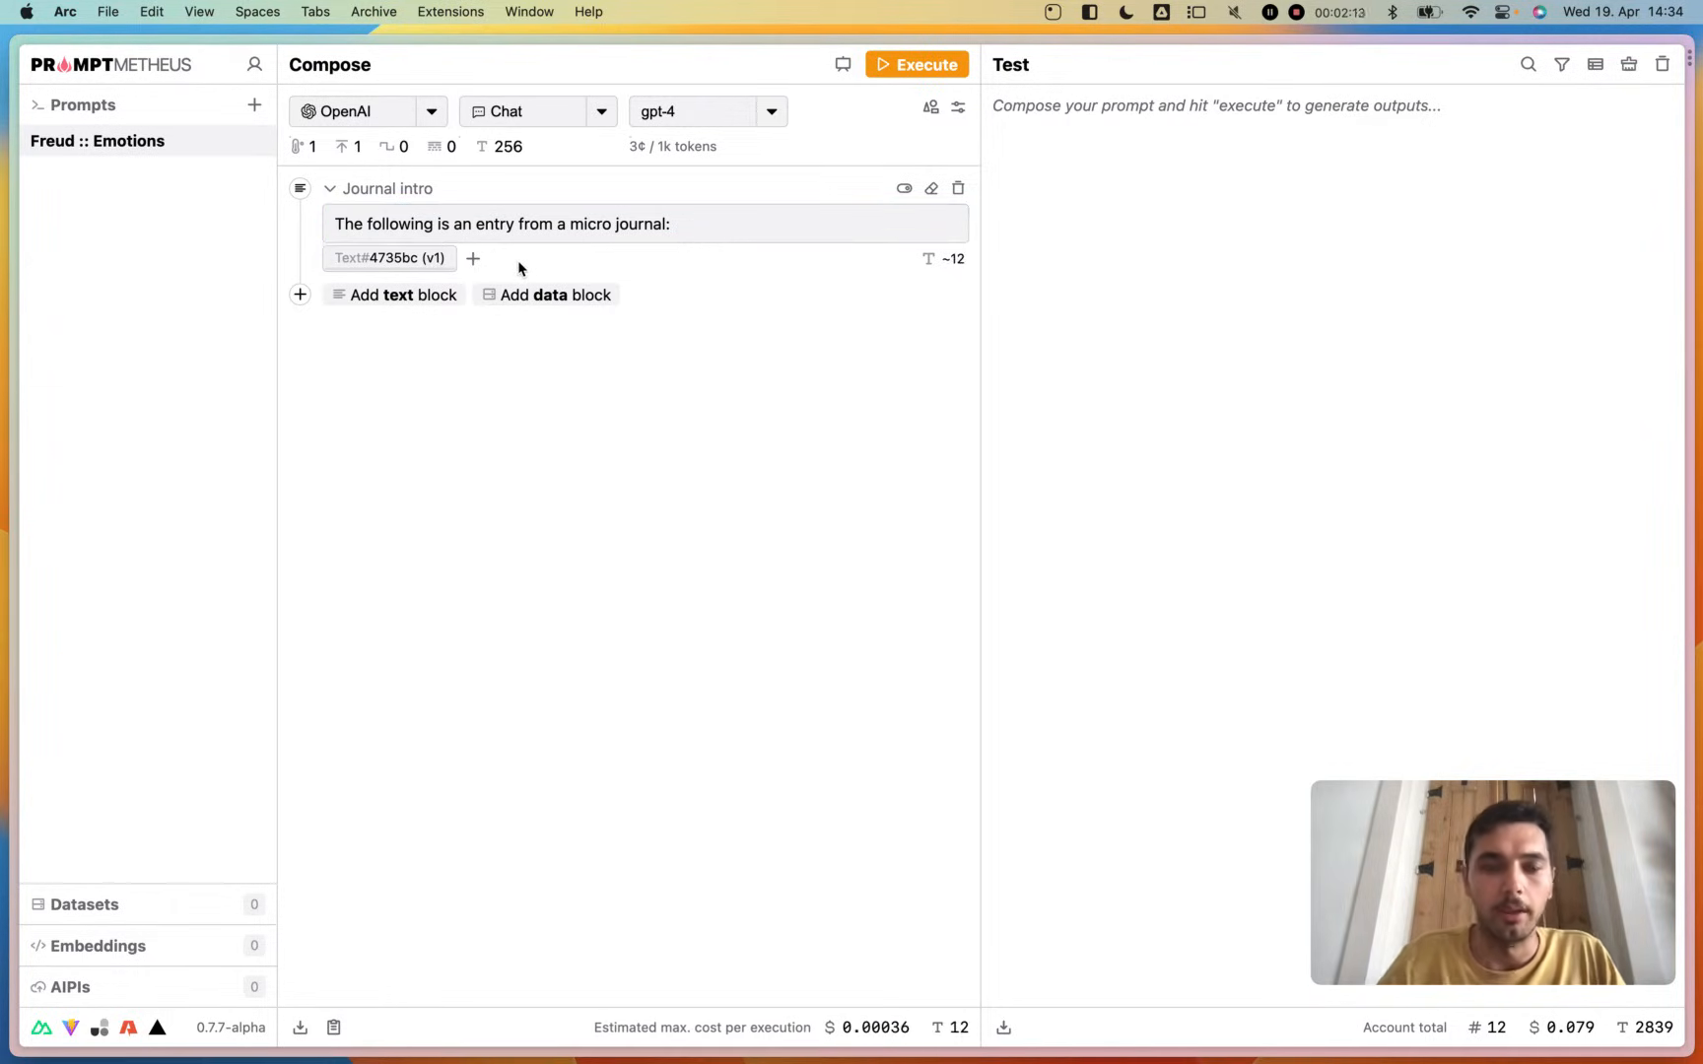
# - Rename the text variant of the Journal intro block to "Simple"
pyautogui.doubleClick(384, 259)
pyautogui.write('Simpl')
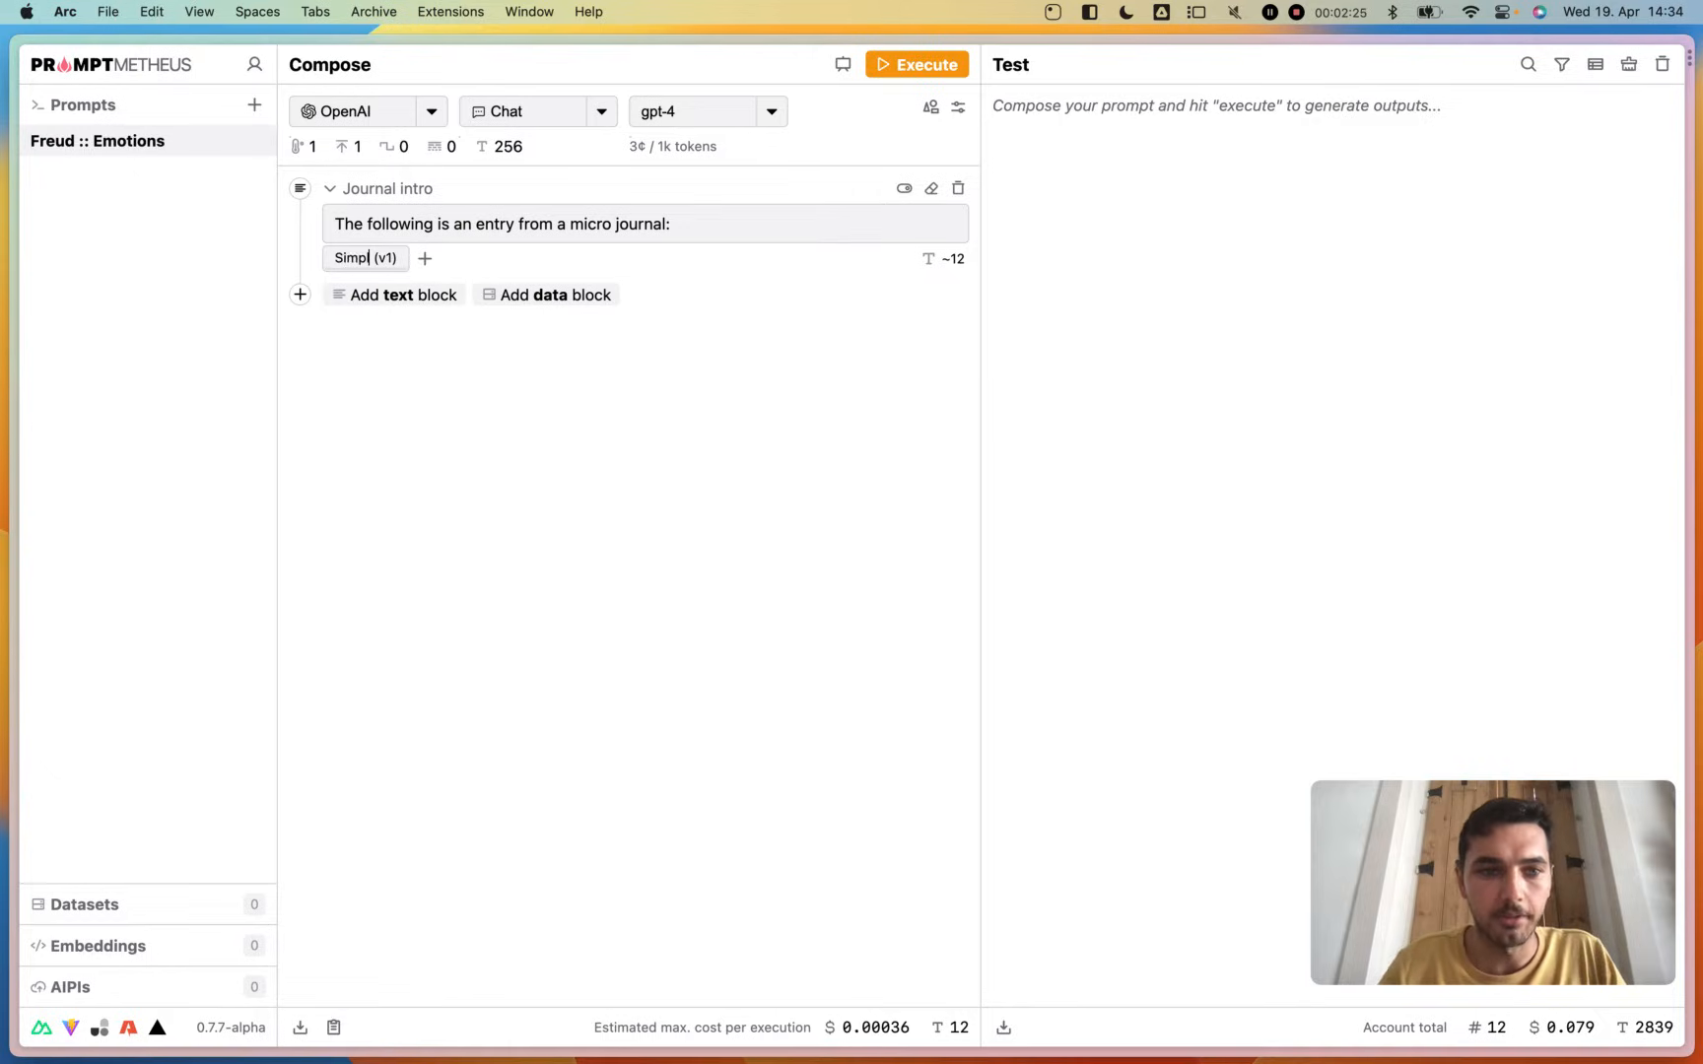
pyautogui.write('e')
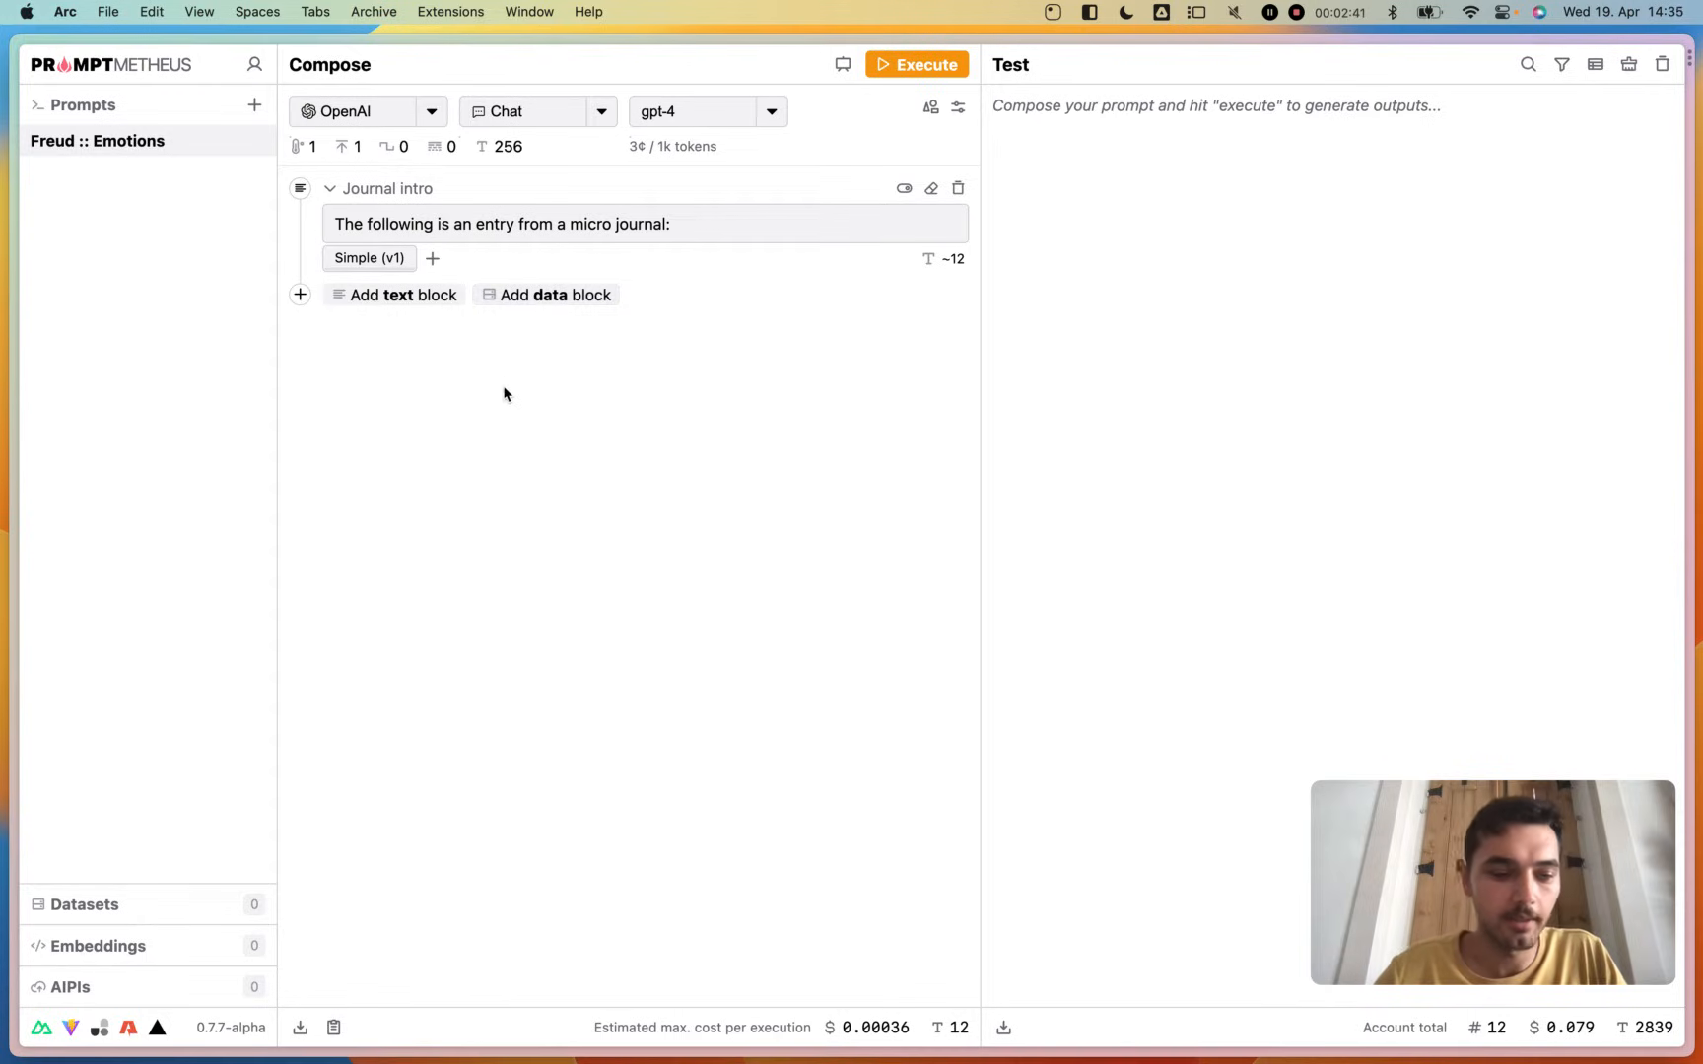
# - Create a new dataset and name it "Journal entries"
pyautogui.click(102, 907)
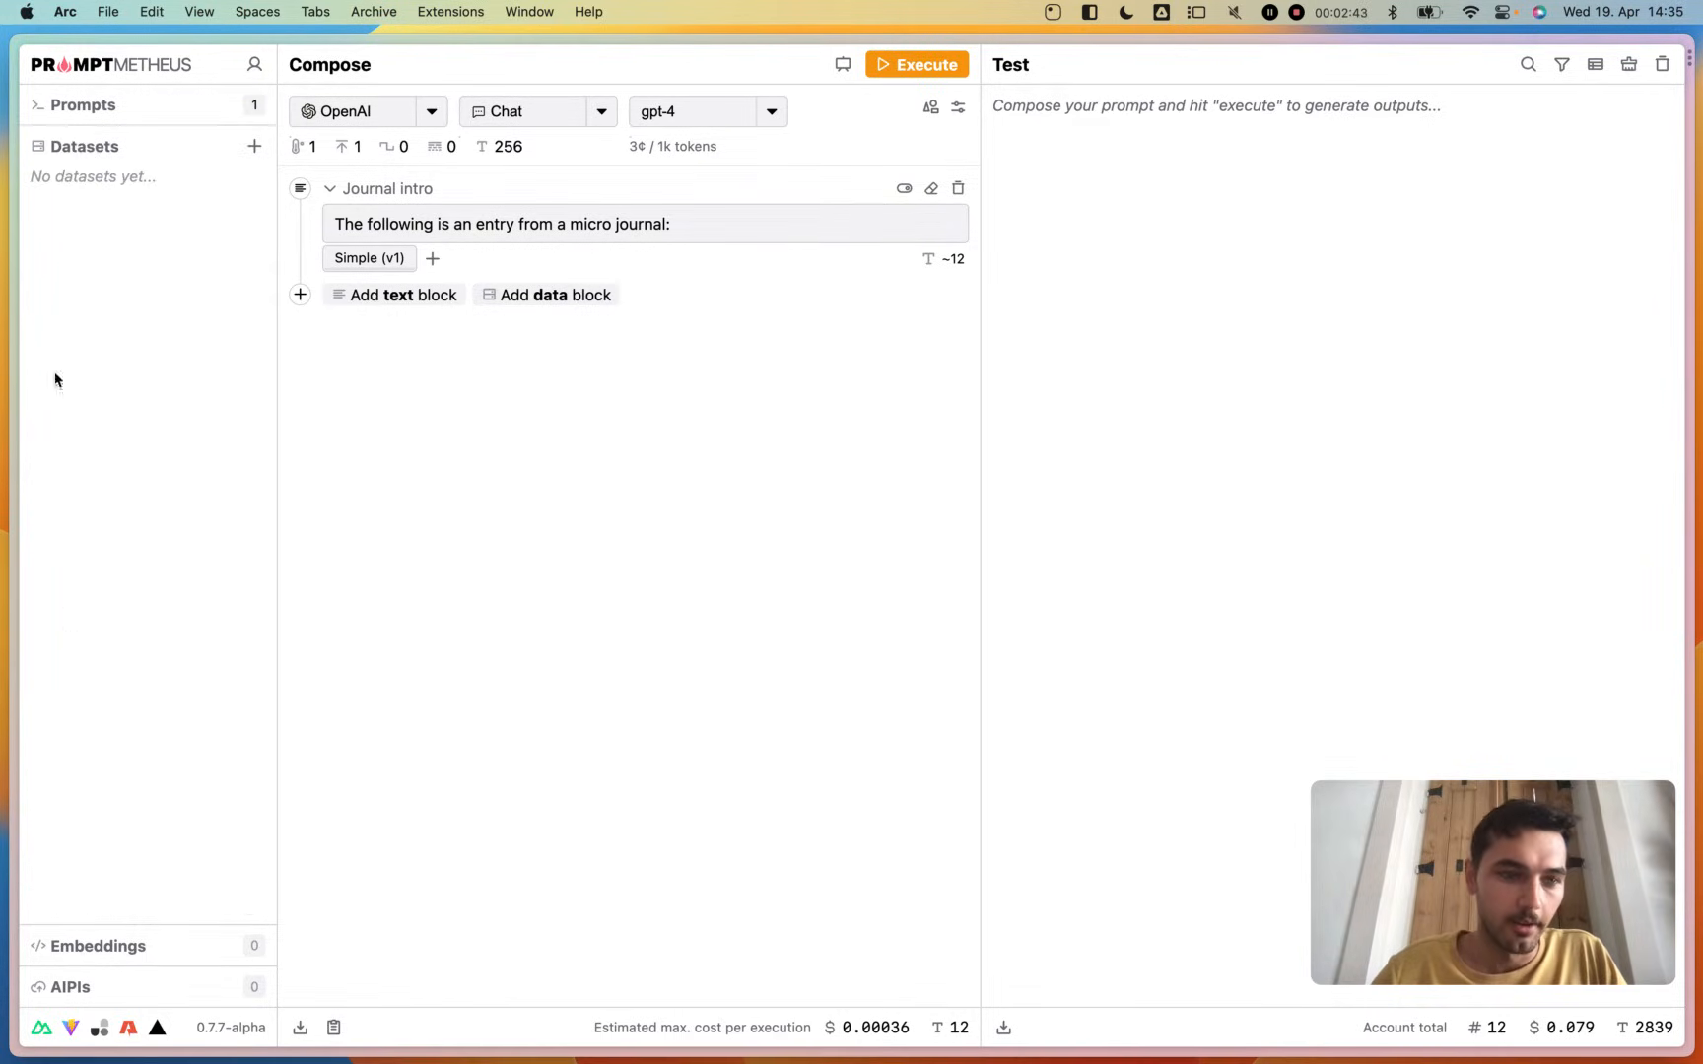
pyautogui.click(256, 145)
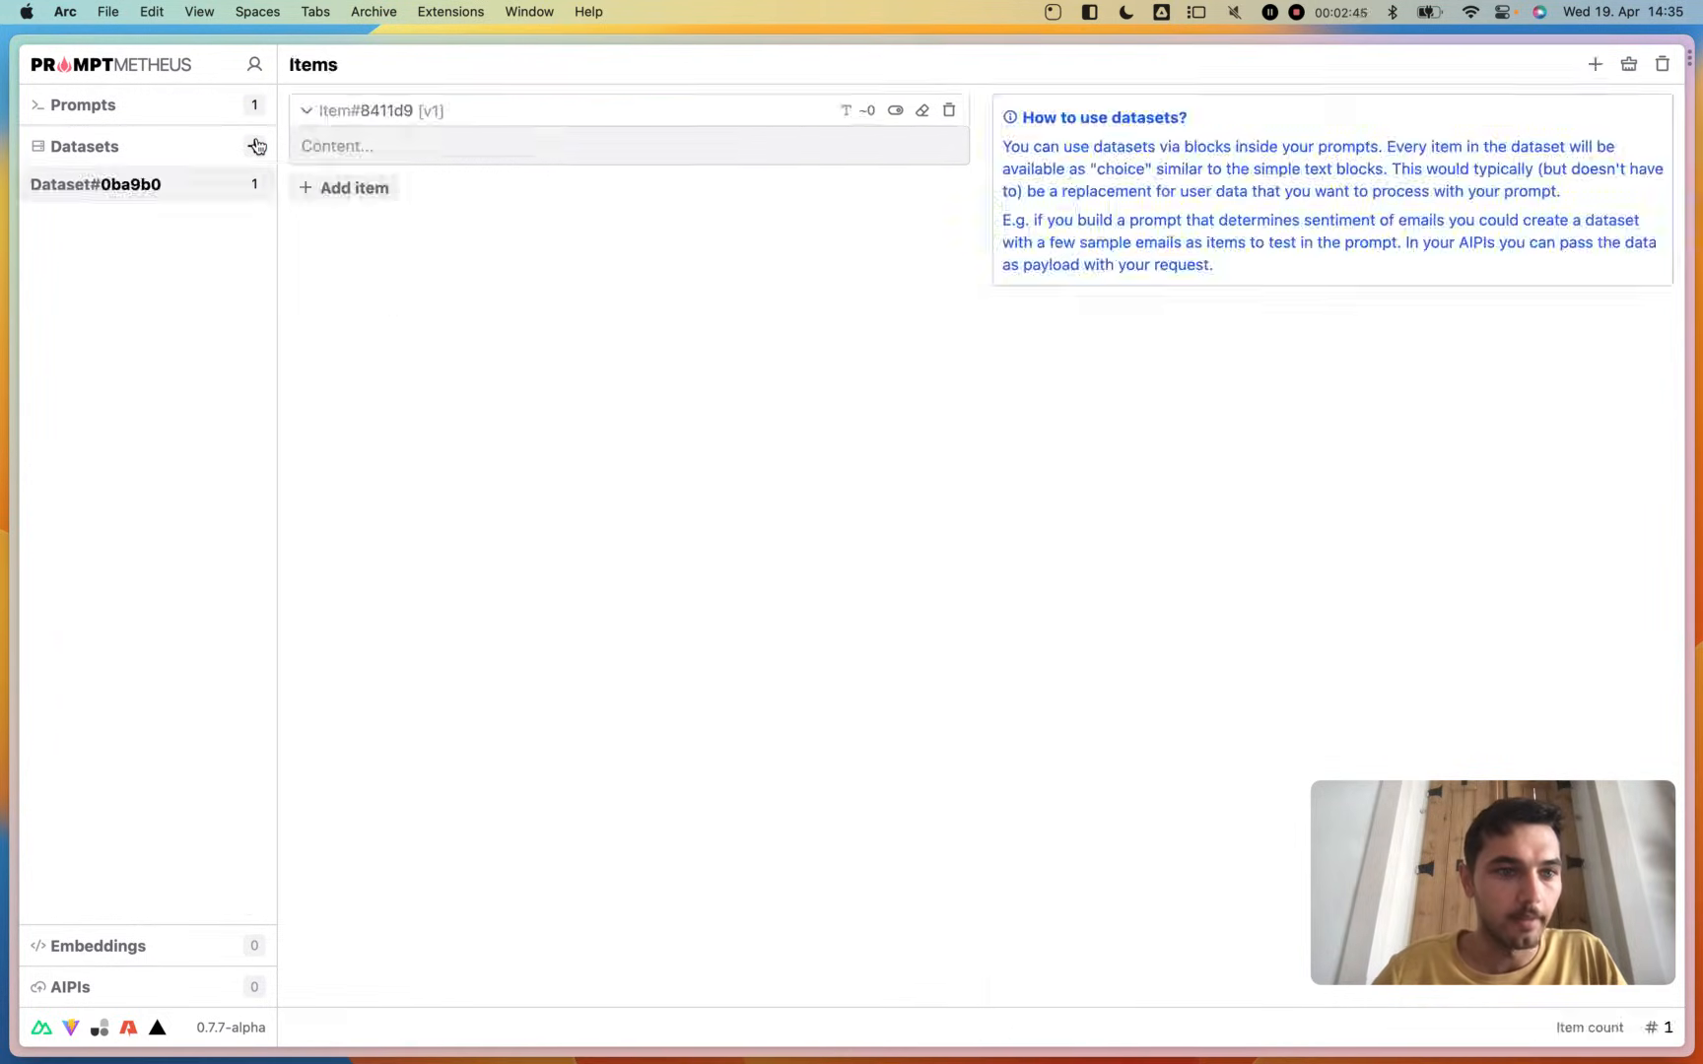
pyautogui.doubleClick(145, 188)
pyautogui.write('Journal entrrie')
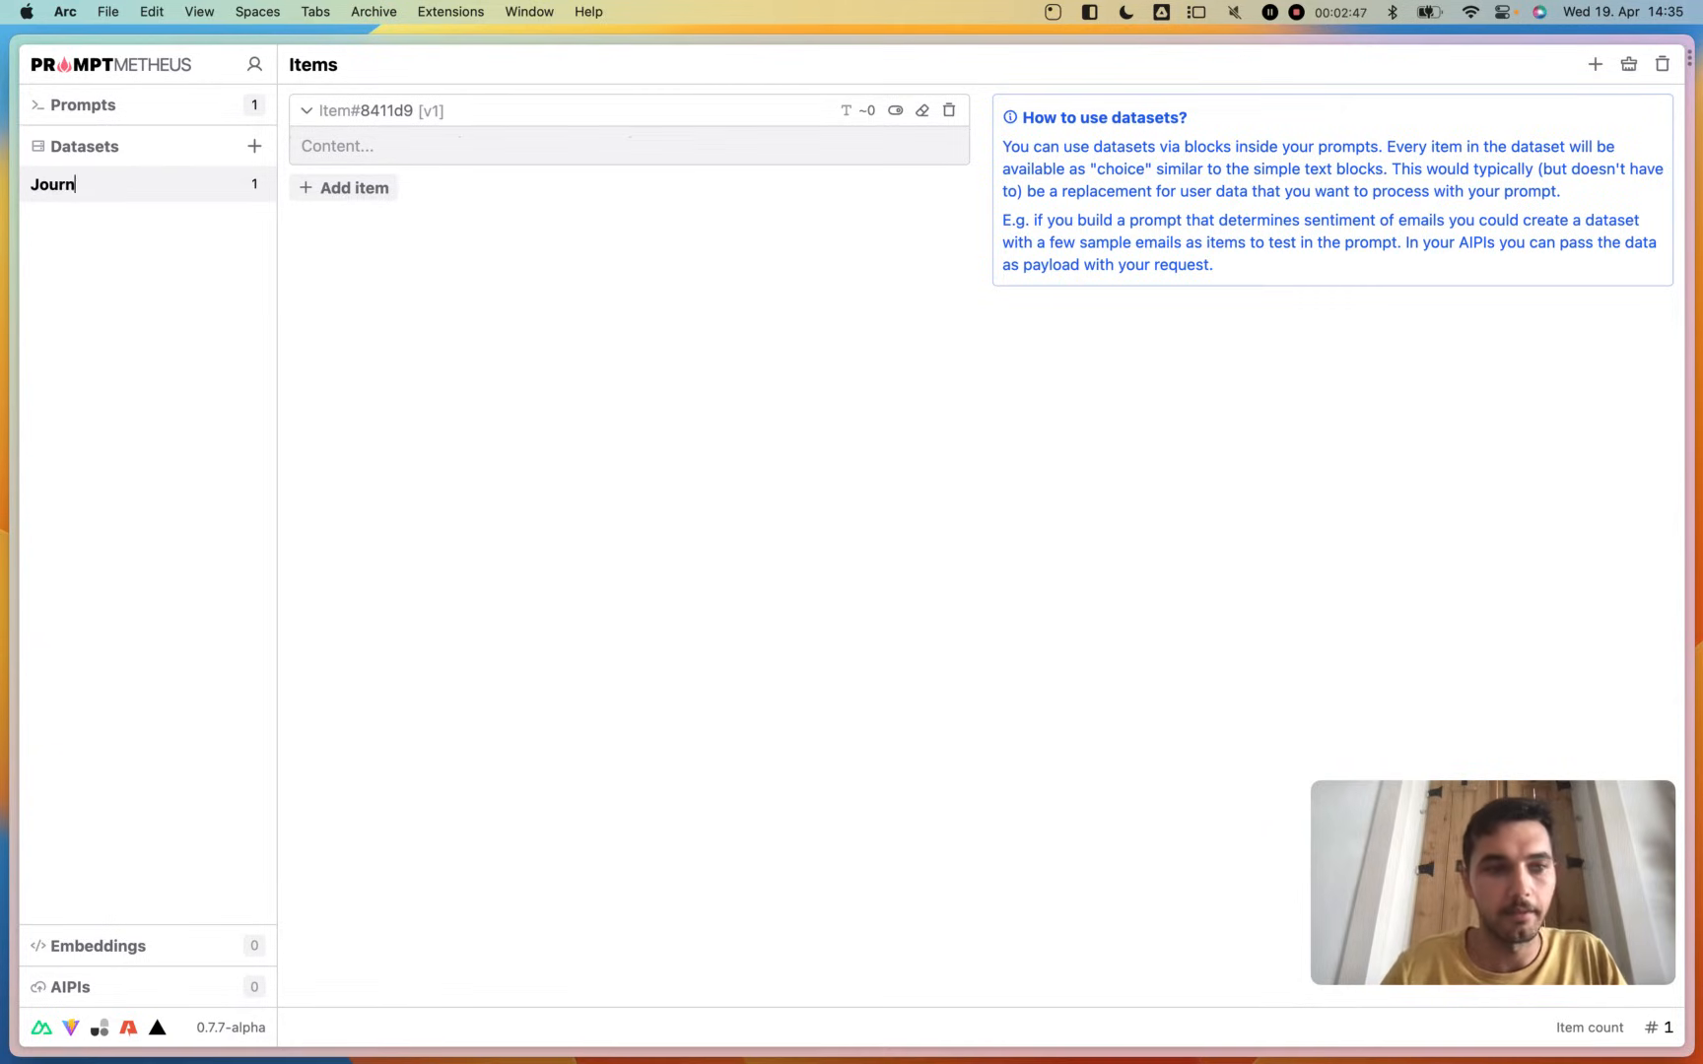
pyautogui.press('BackSpace')
pyautogui.press('BackSpace')
pyautogui.press('BackSpace')
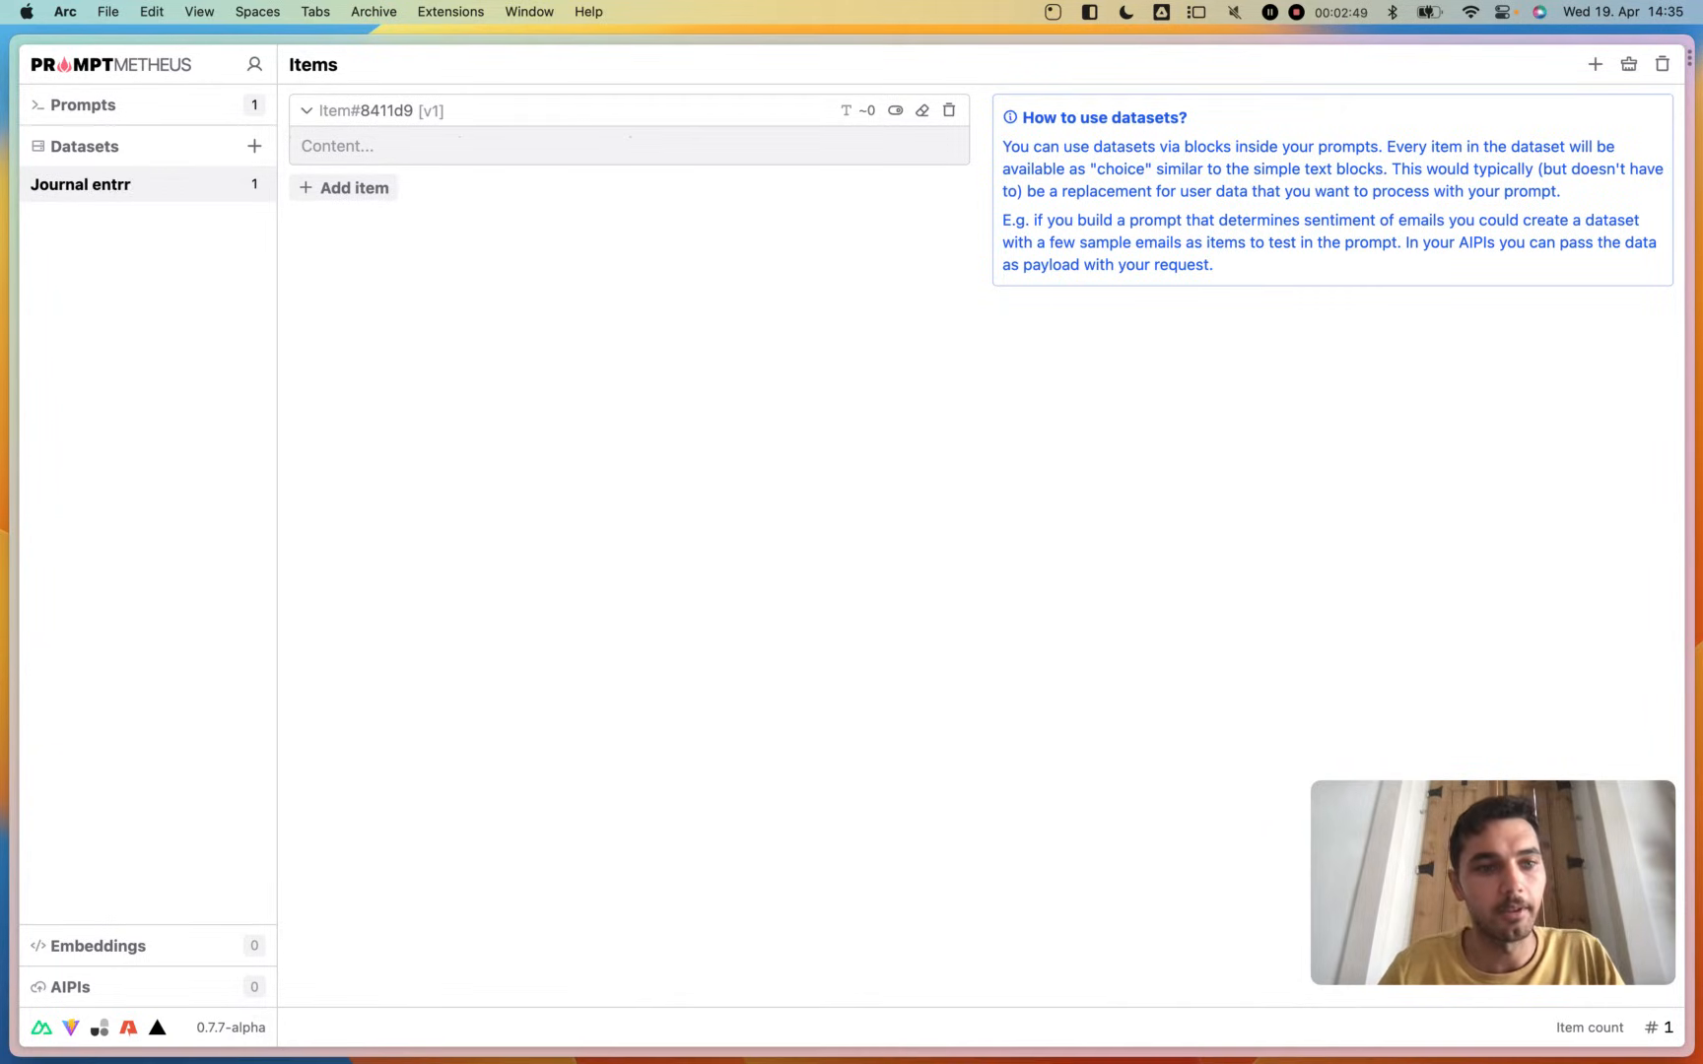
pyautogui.write('ies')
pyautogui.press('Return')
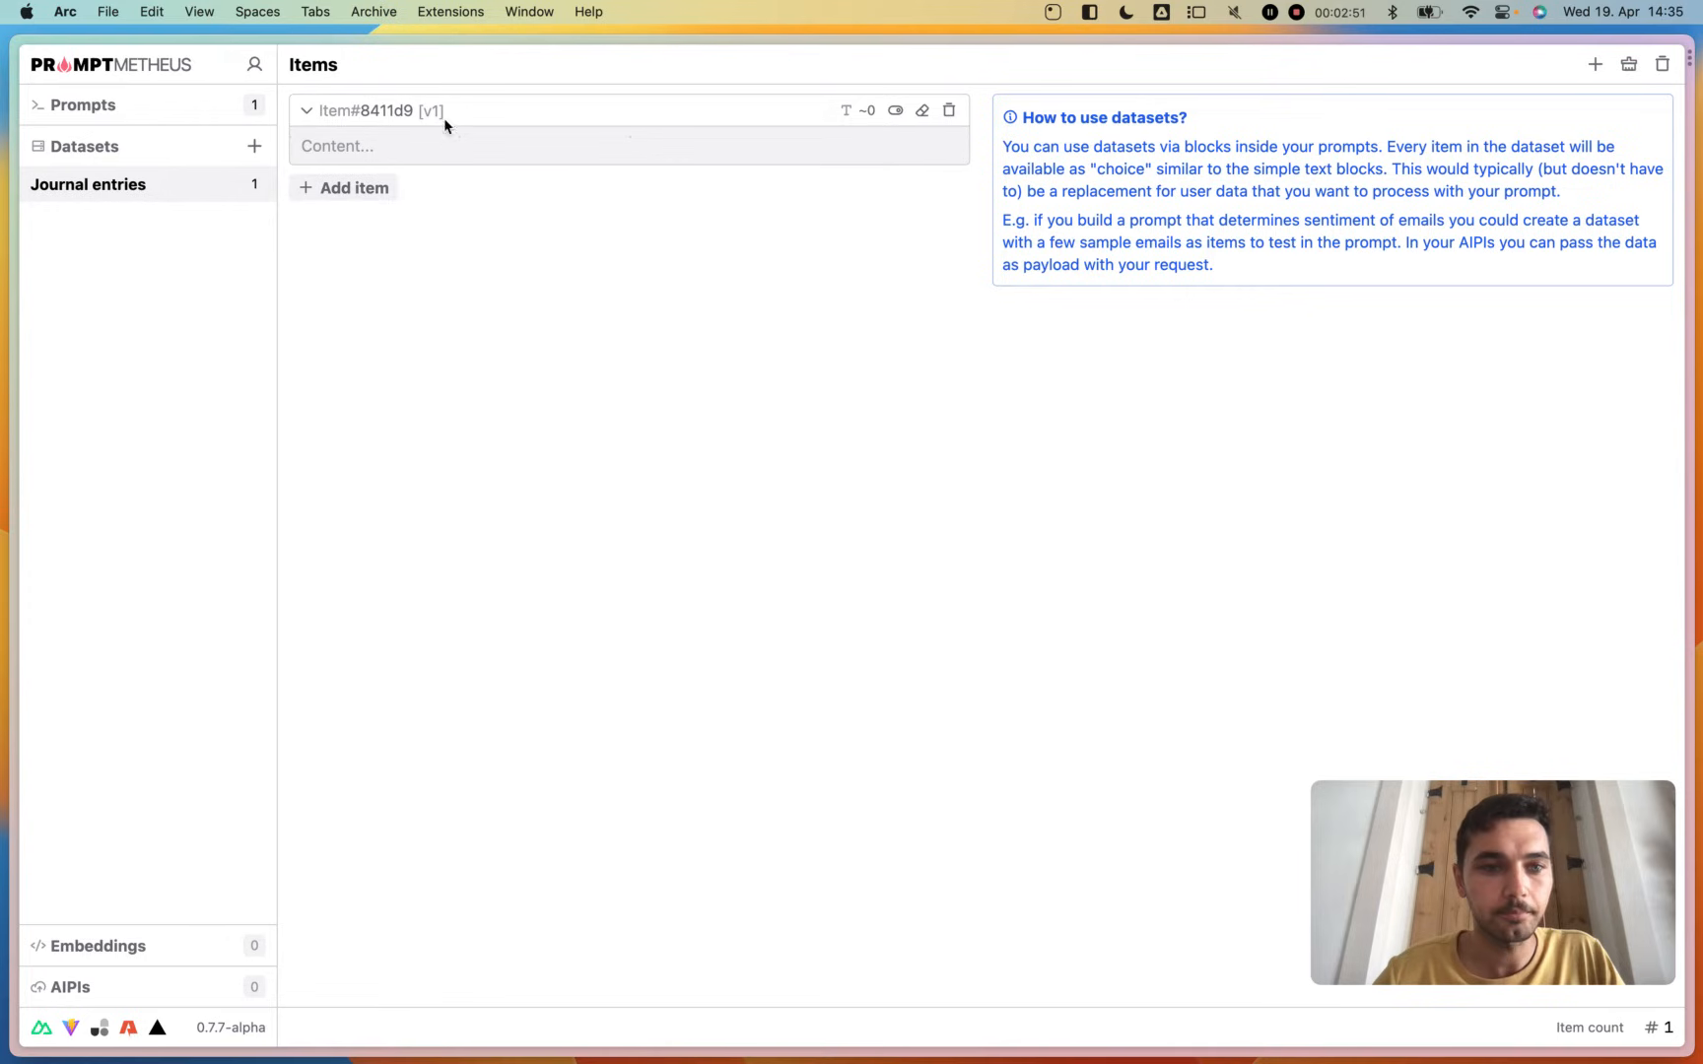
# - Copy the full text of Test Entry 1.rtf from TextEdit into the dataset's first item and name the item "My birthday"
pyautogui.hotkey('ctrl', 'Left')
pyautogui.doubleClick(494, 291)
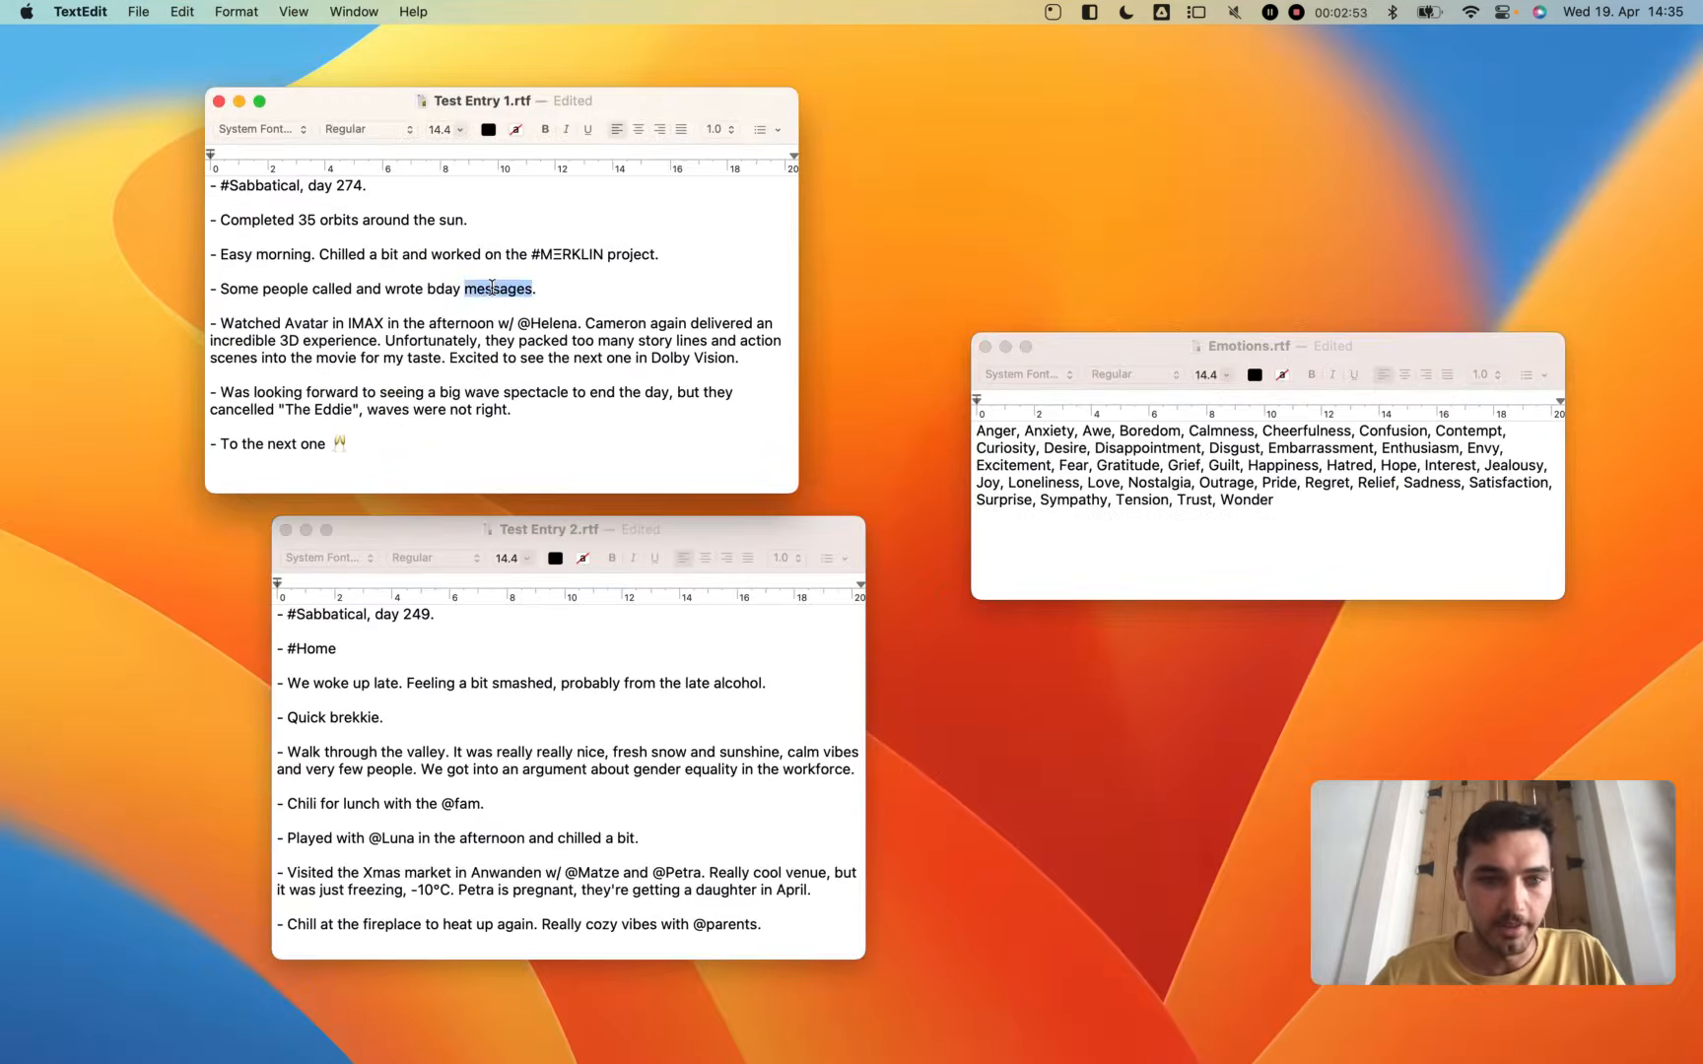
pyautogui.press('super+a')
pyautogui.press('super+c')
pyautogui.hotkey('ctrl', 'Right')
pyautogui.click(632, 146)
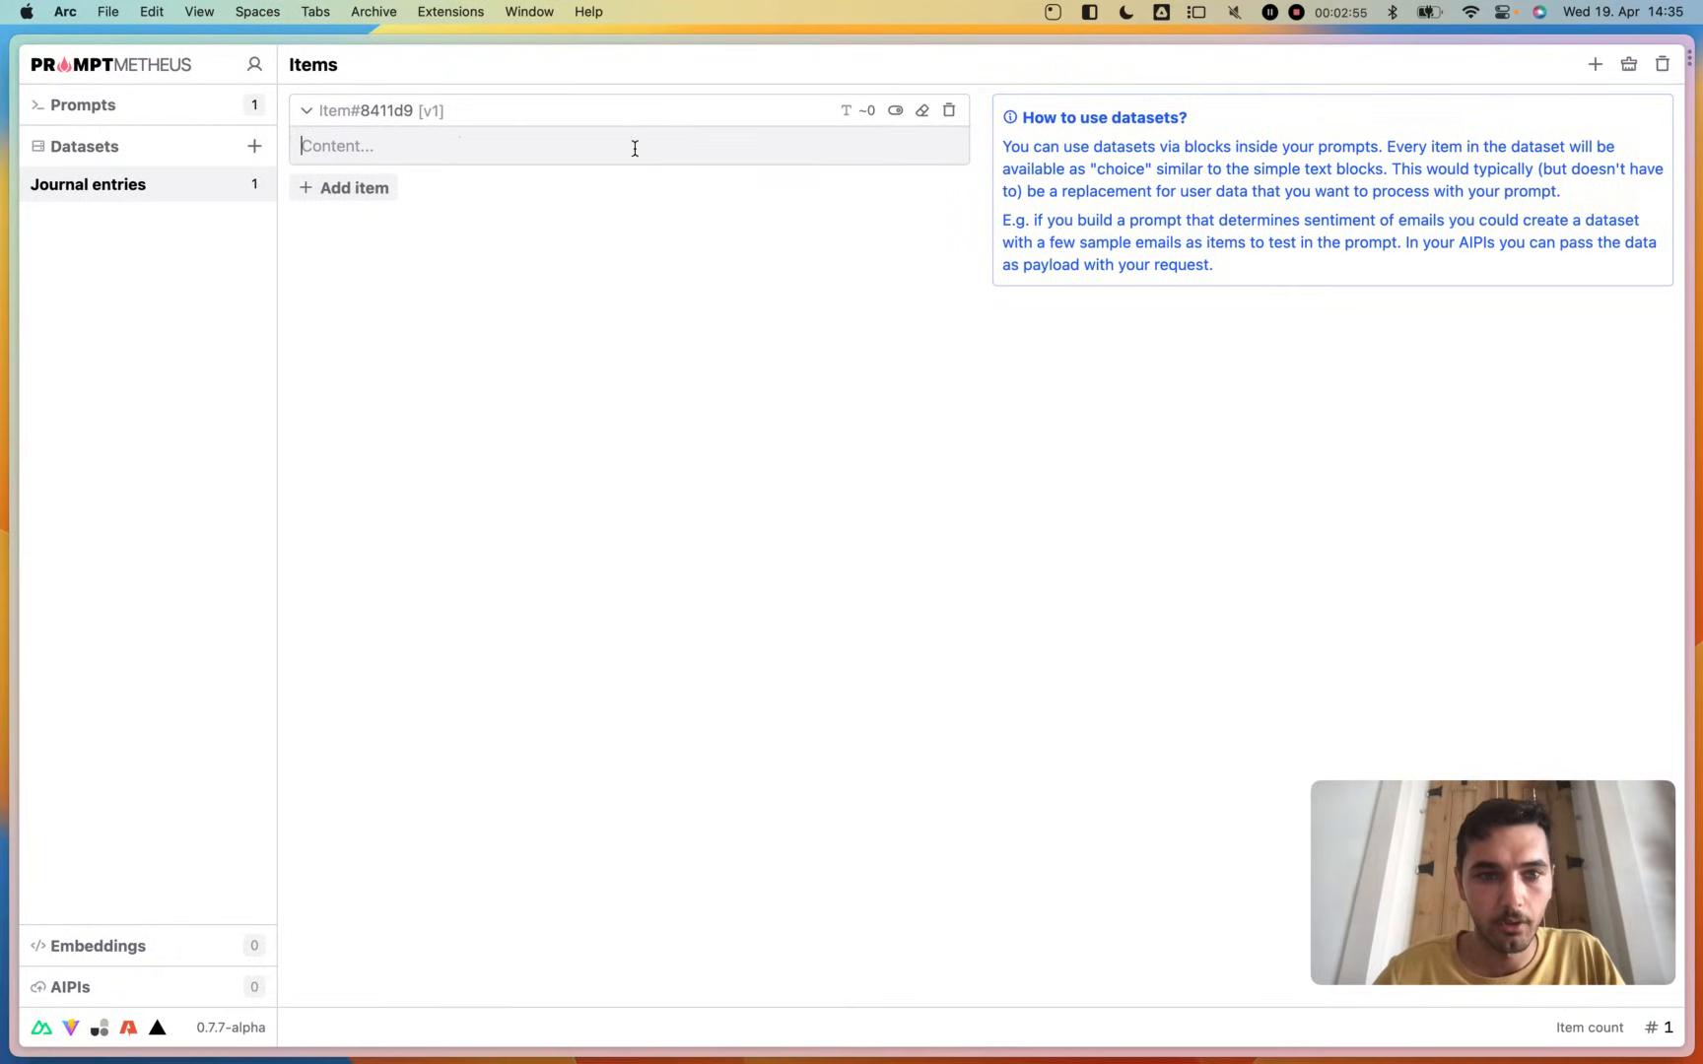
pyautogui.press('super+v')
pyautogui.click(410, 112)
pyautogui.press('BackSpace')
pyautogui.write('My birthday')
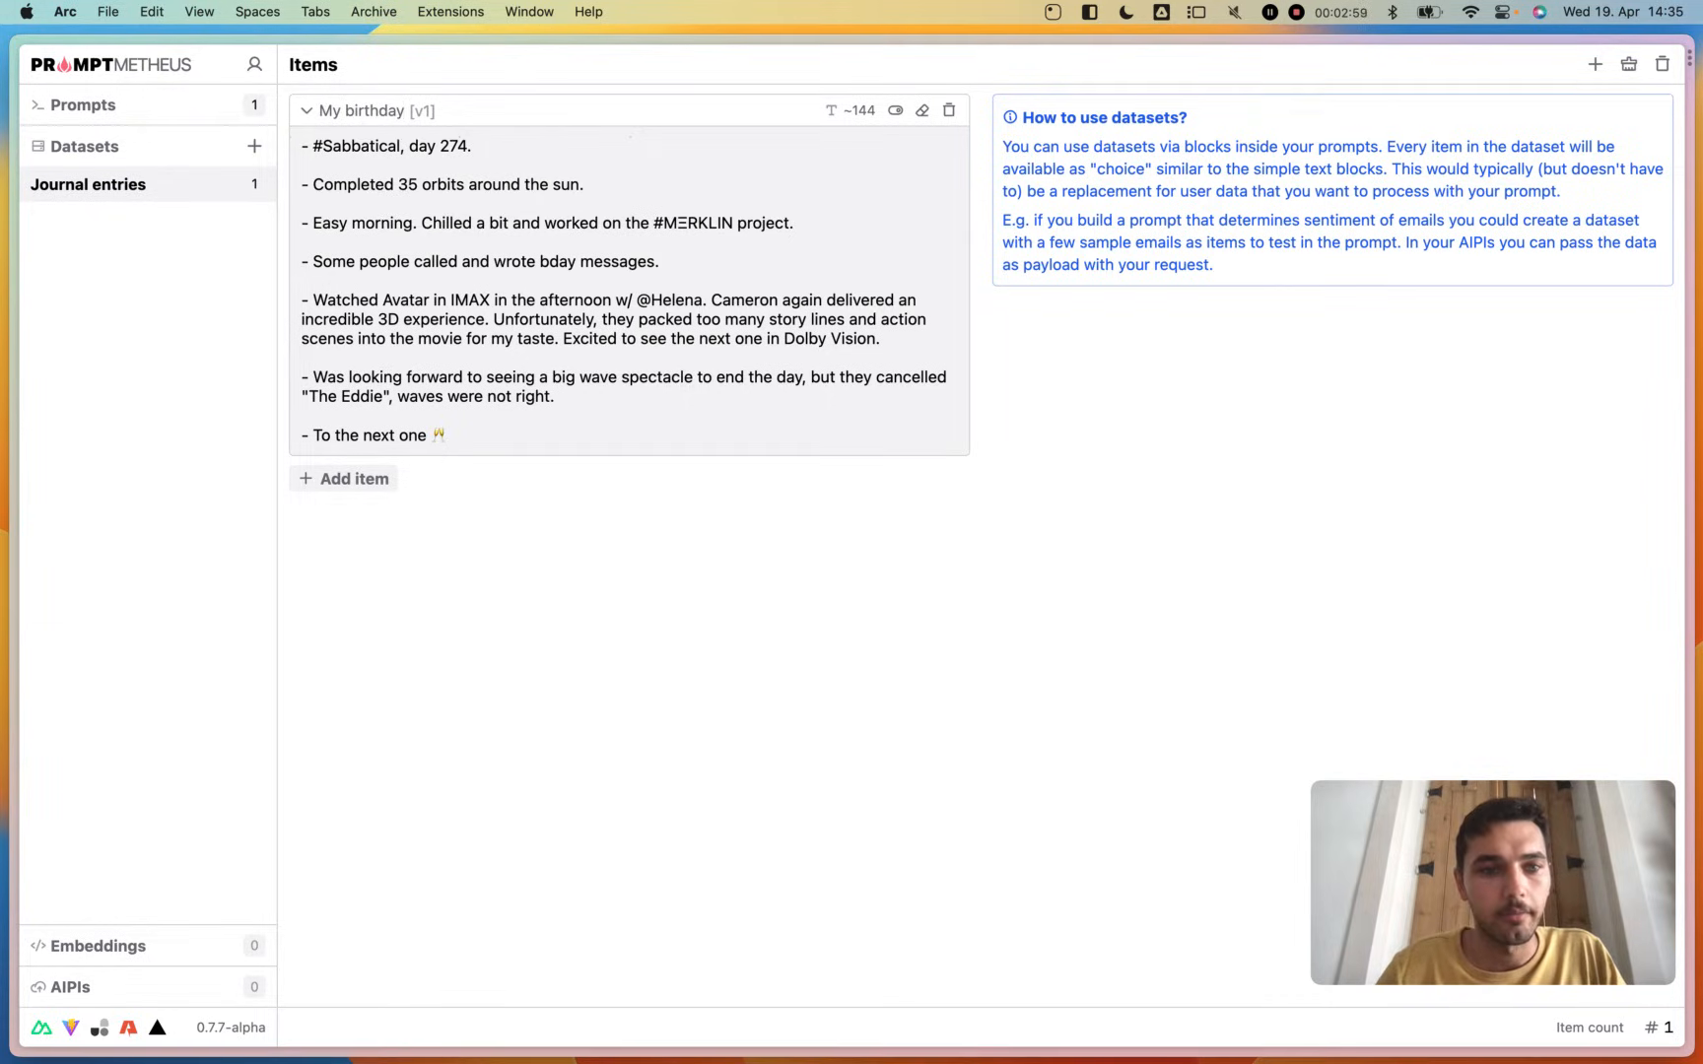
# - Add a second dataset item containing the full text of Test Entry 2.rtf from TextEdit and name it "Entry 2"
pyautogui.click(359, 480)
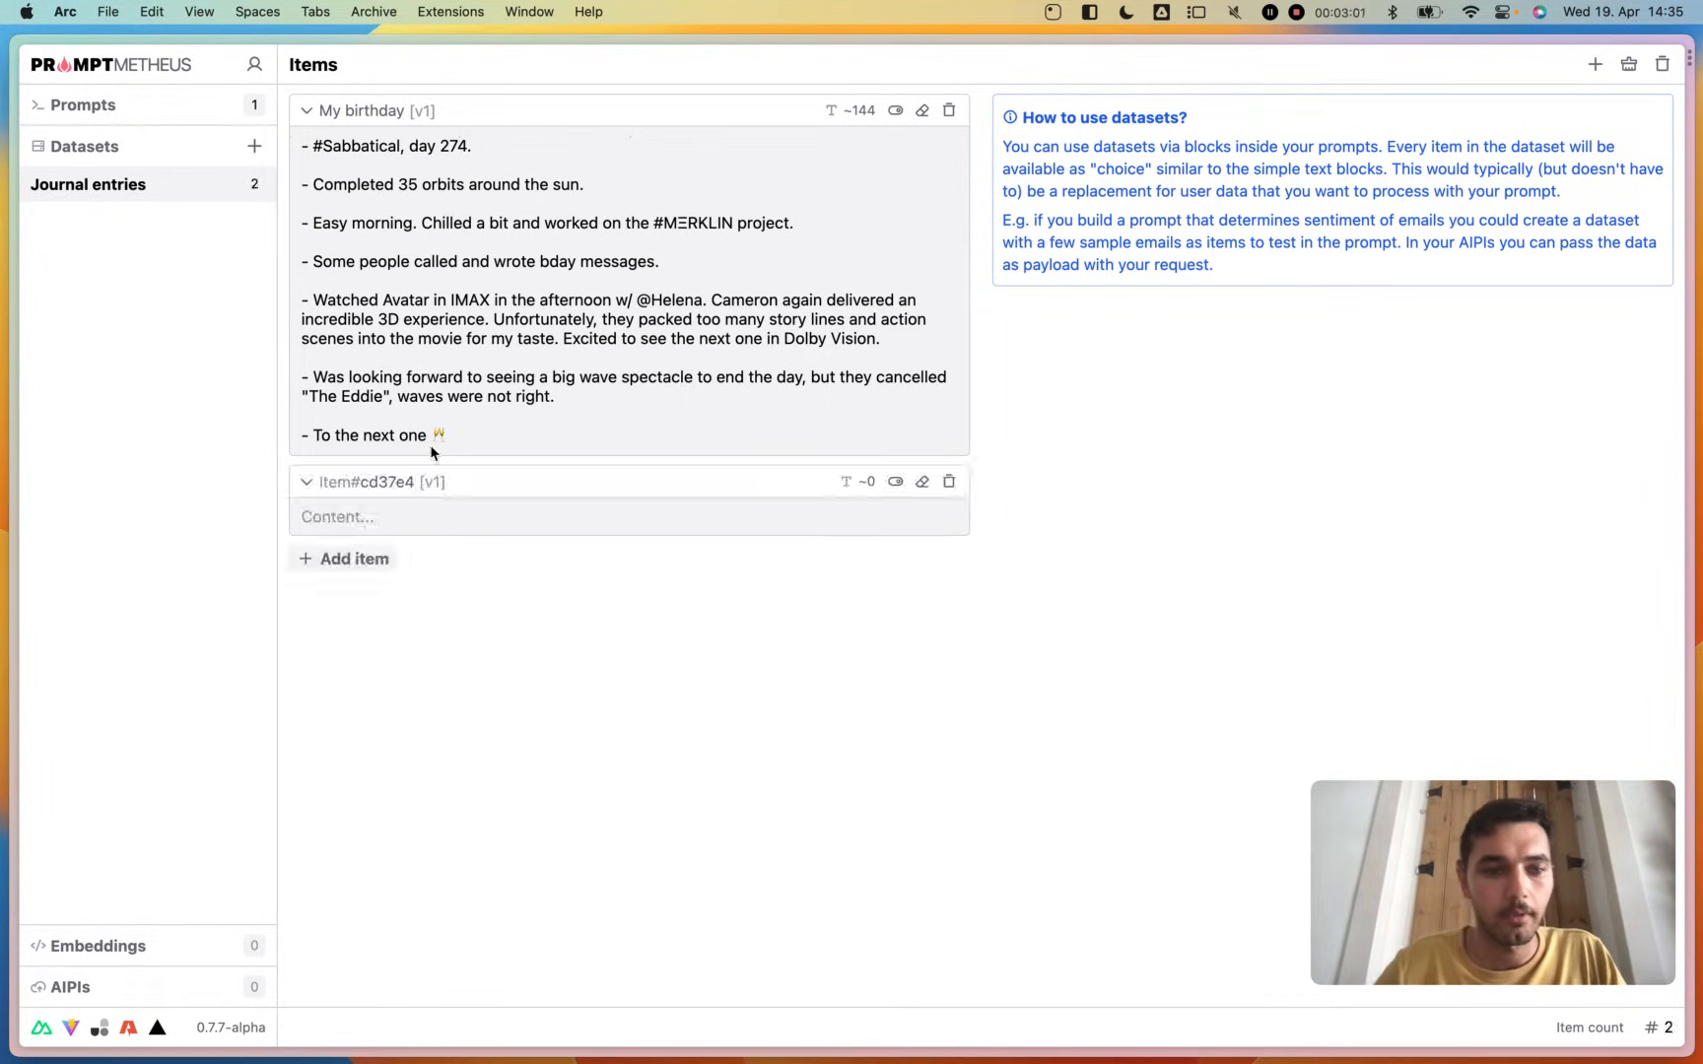
pyautogui.hotkey('ctrl', 'Left')
pyautogui.click(458, 796)
pyautogui.press('super+a')
pyautogui.press('super+c')
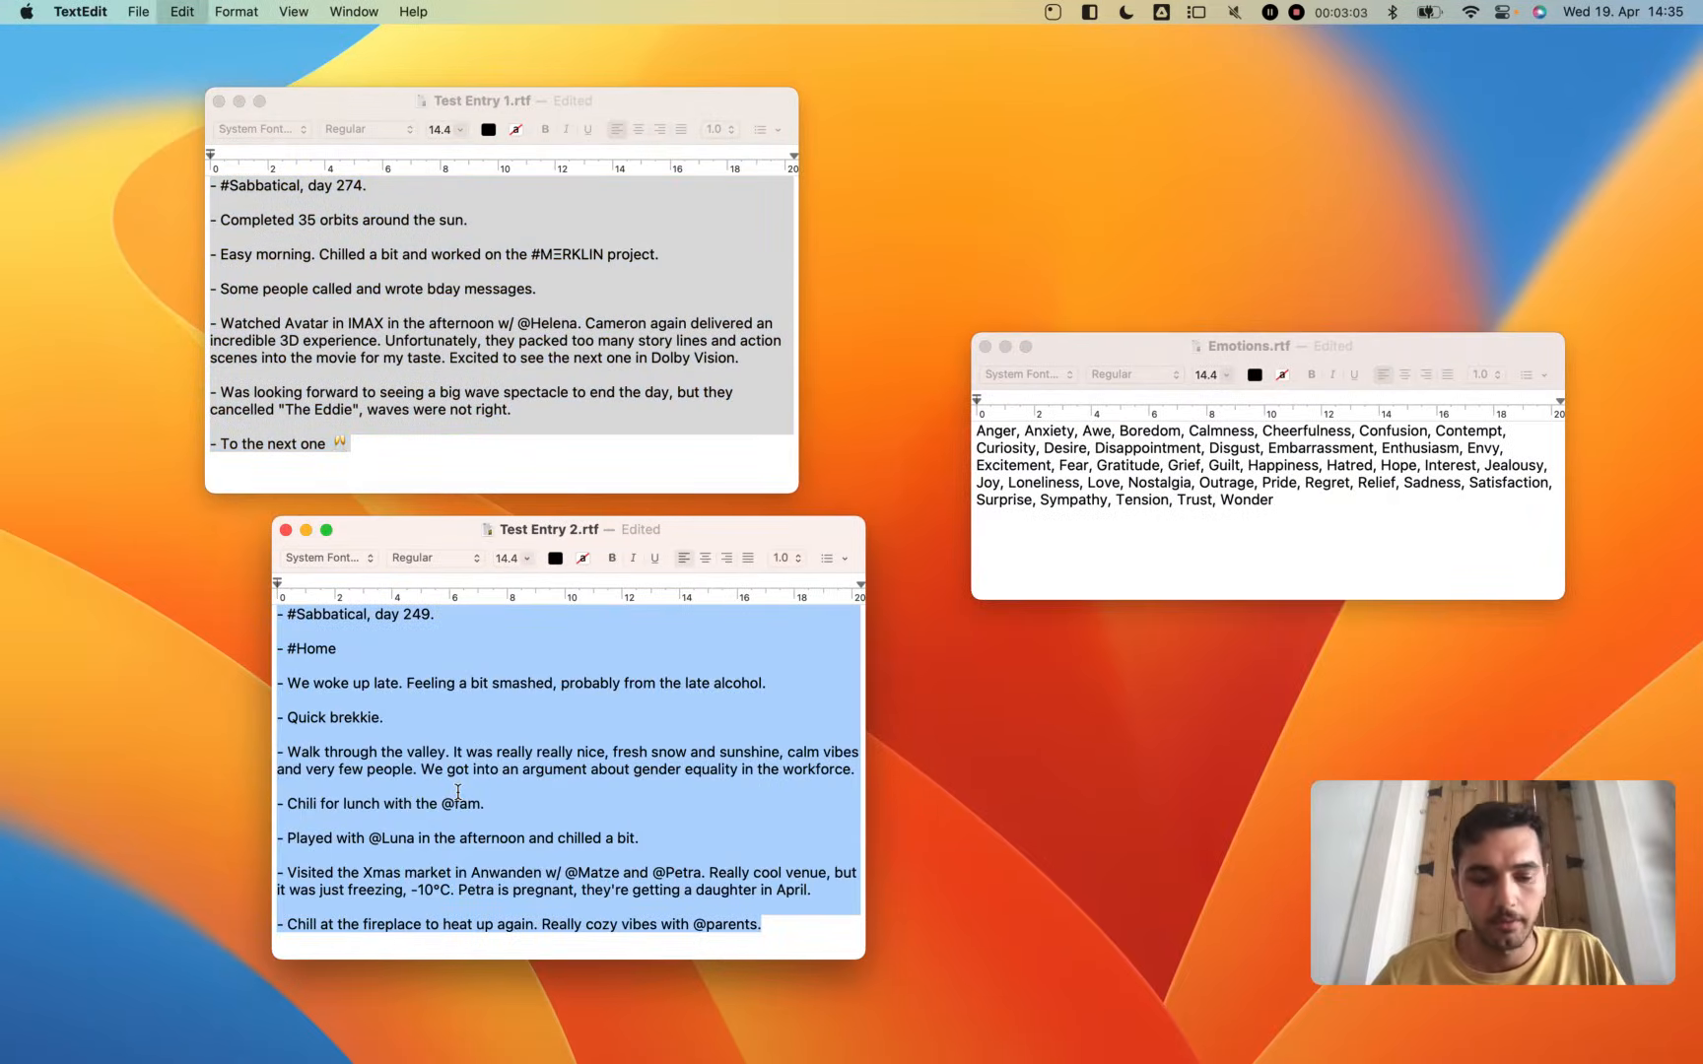
pyautogui.hotkey('ctrl', 'Right')
pyautogui.click(475, 512)
pyautogui.press('super+v')
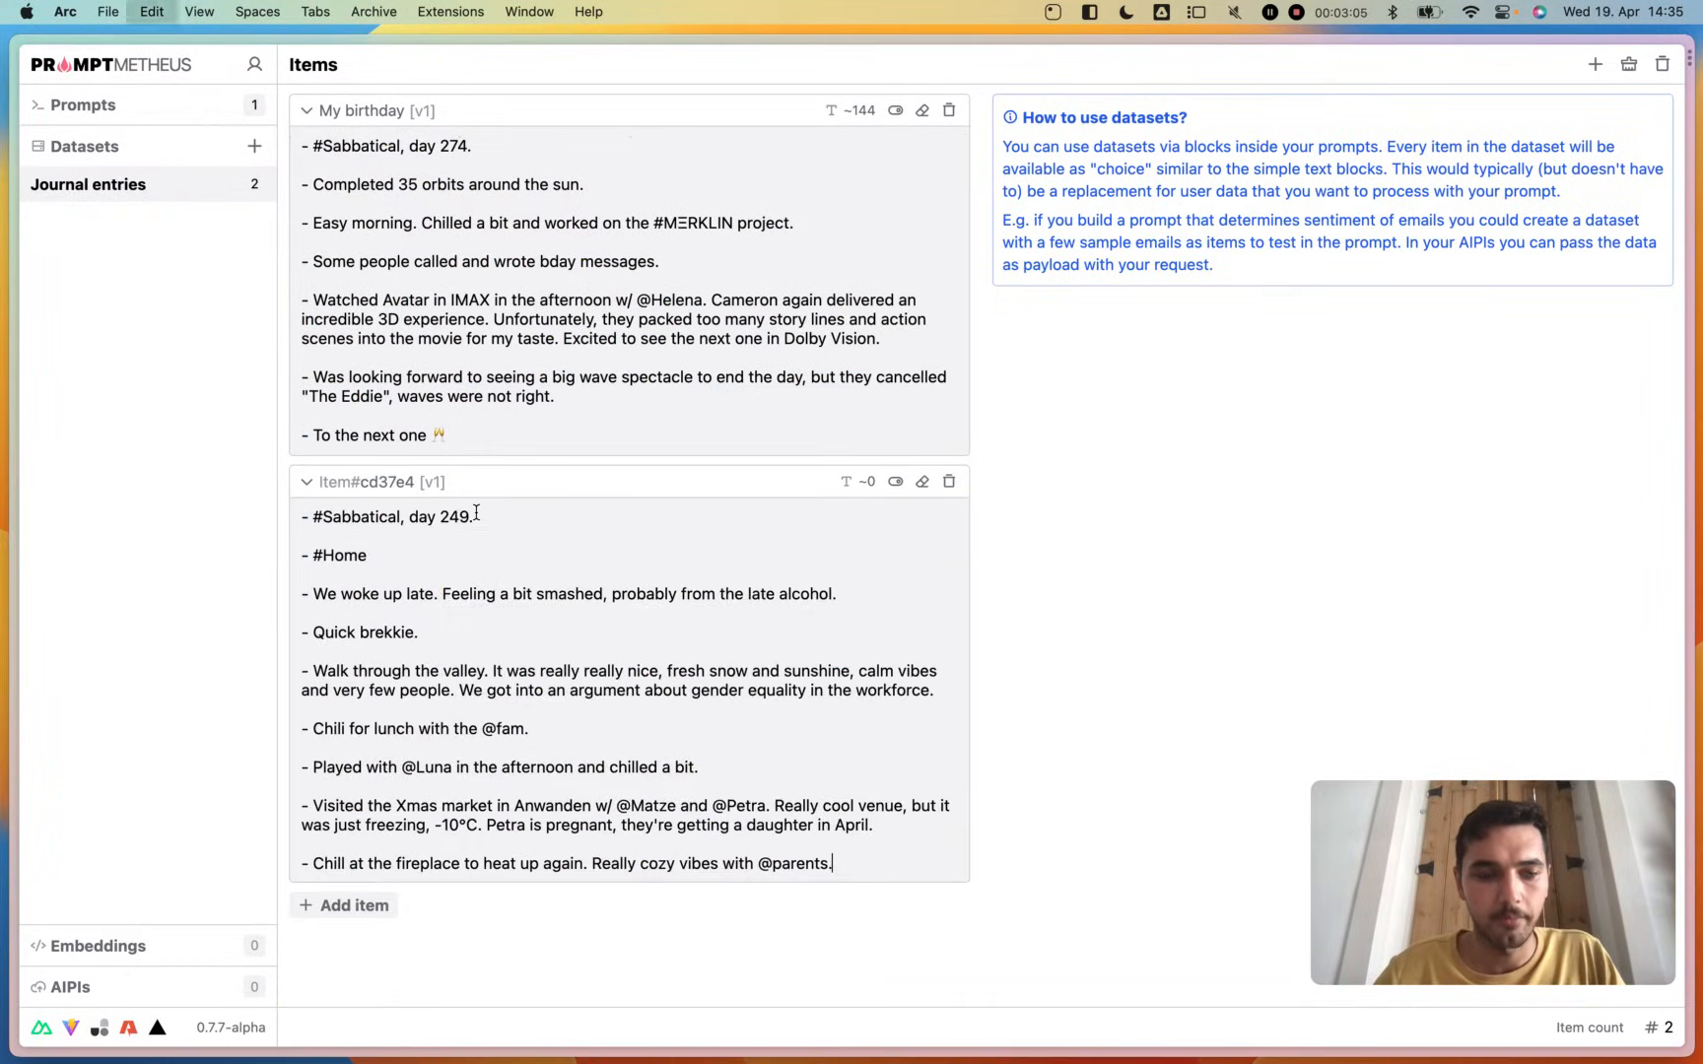
pyautogui.click(370, 482)
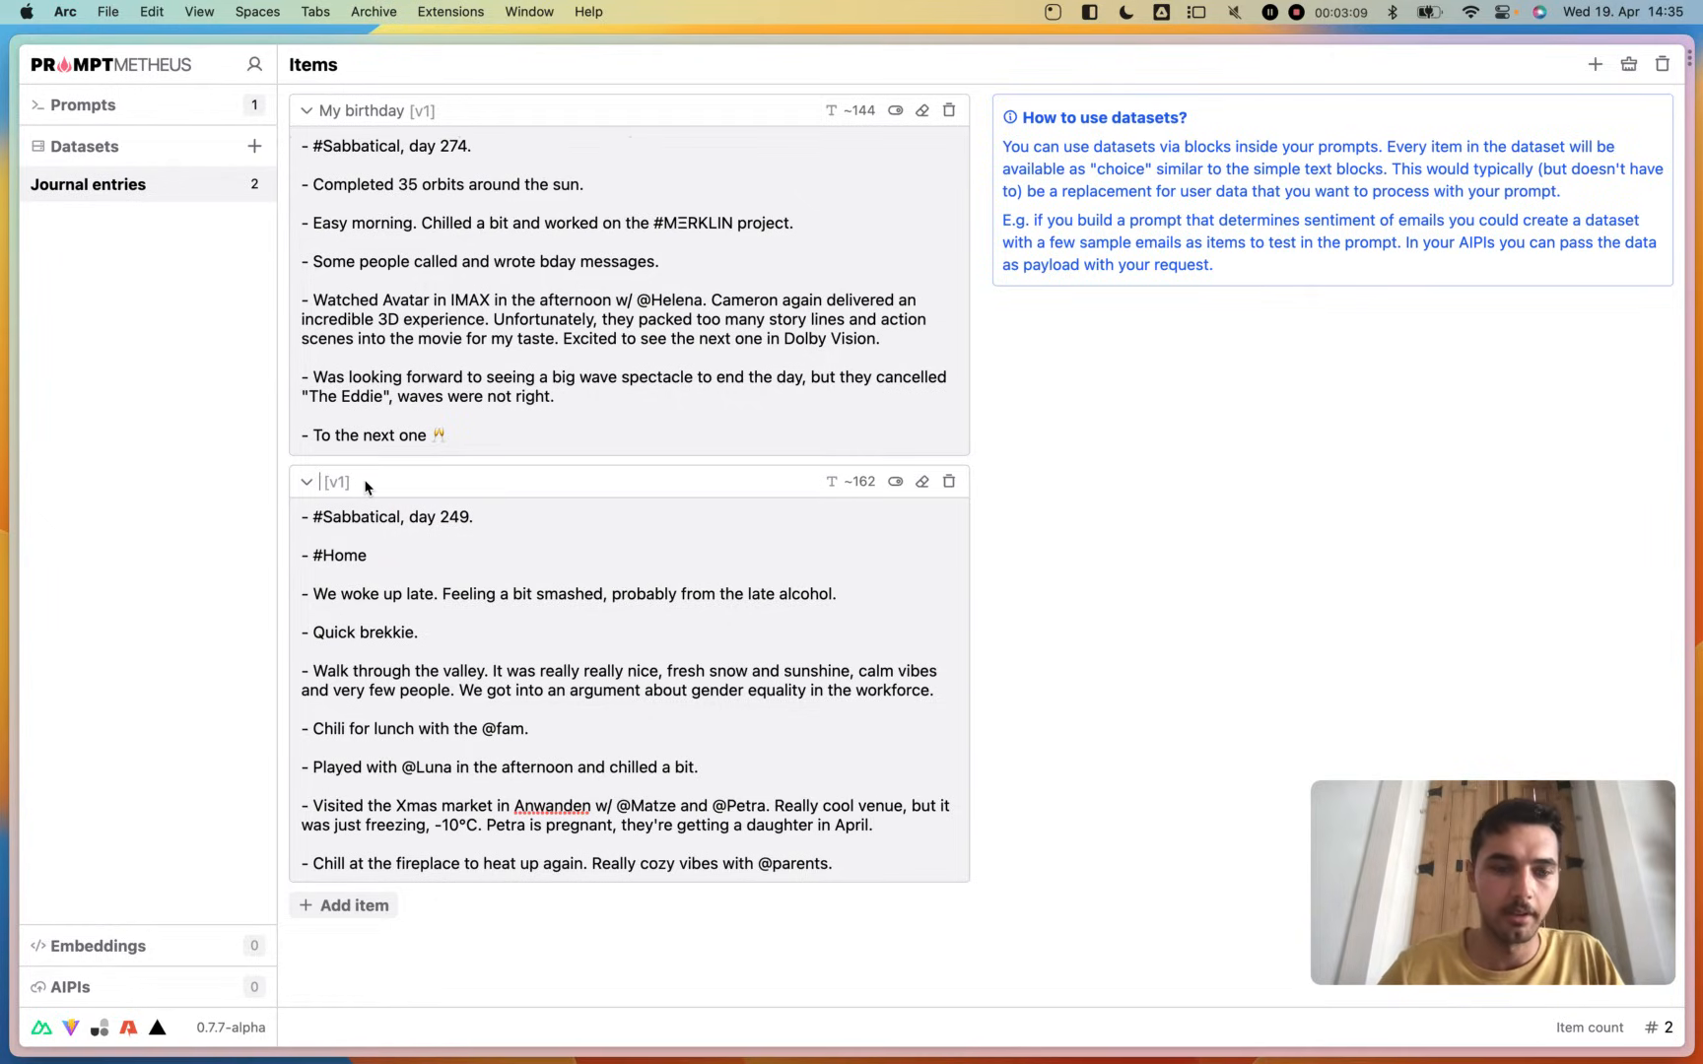
pyautogui.write('Entry 2')
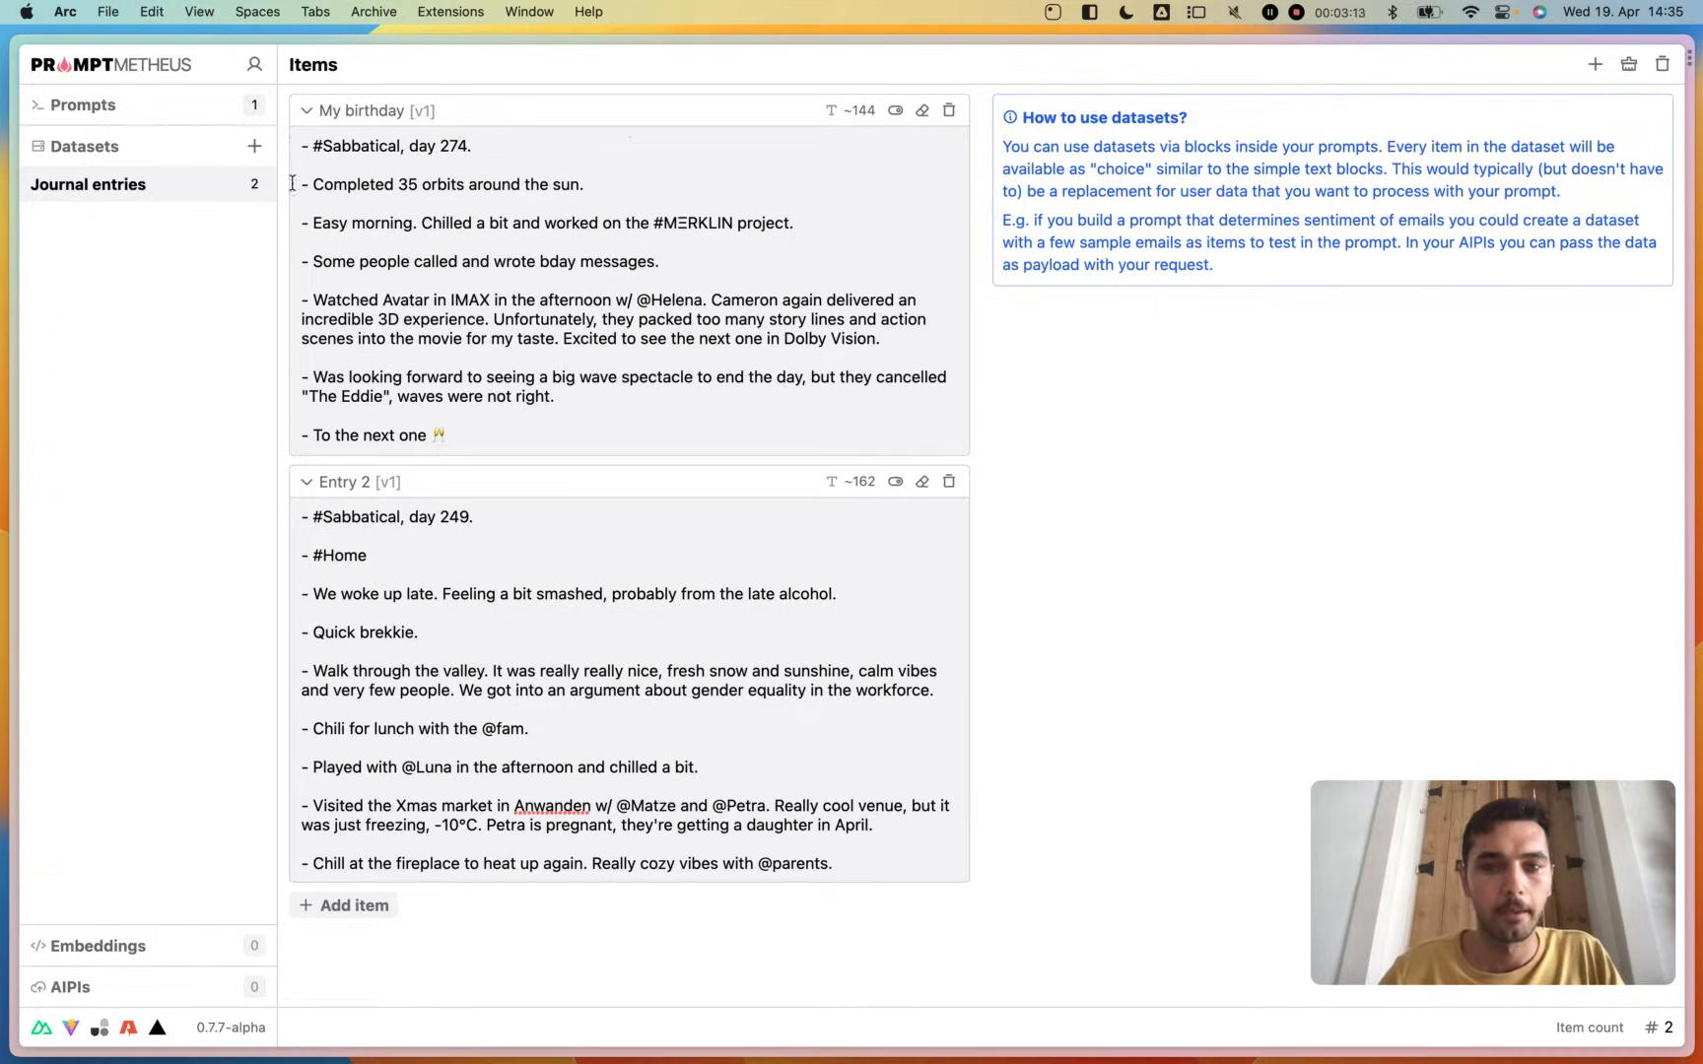
# - Add a data block with the Journal entries dataset to the Freud :: Emotions prompt, check Entry 2 and keep My birthday selected
pyautogui.click(59, 107)
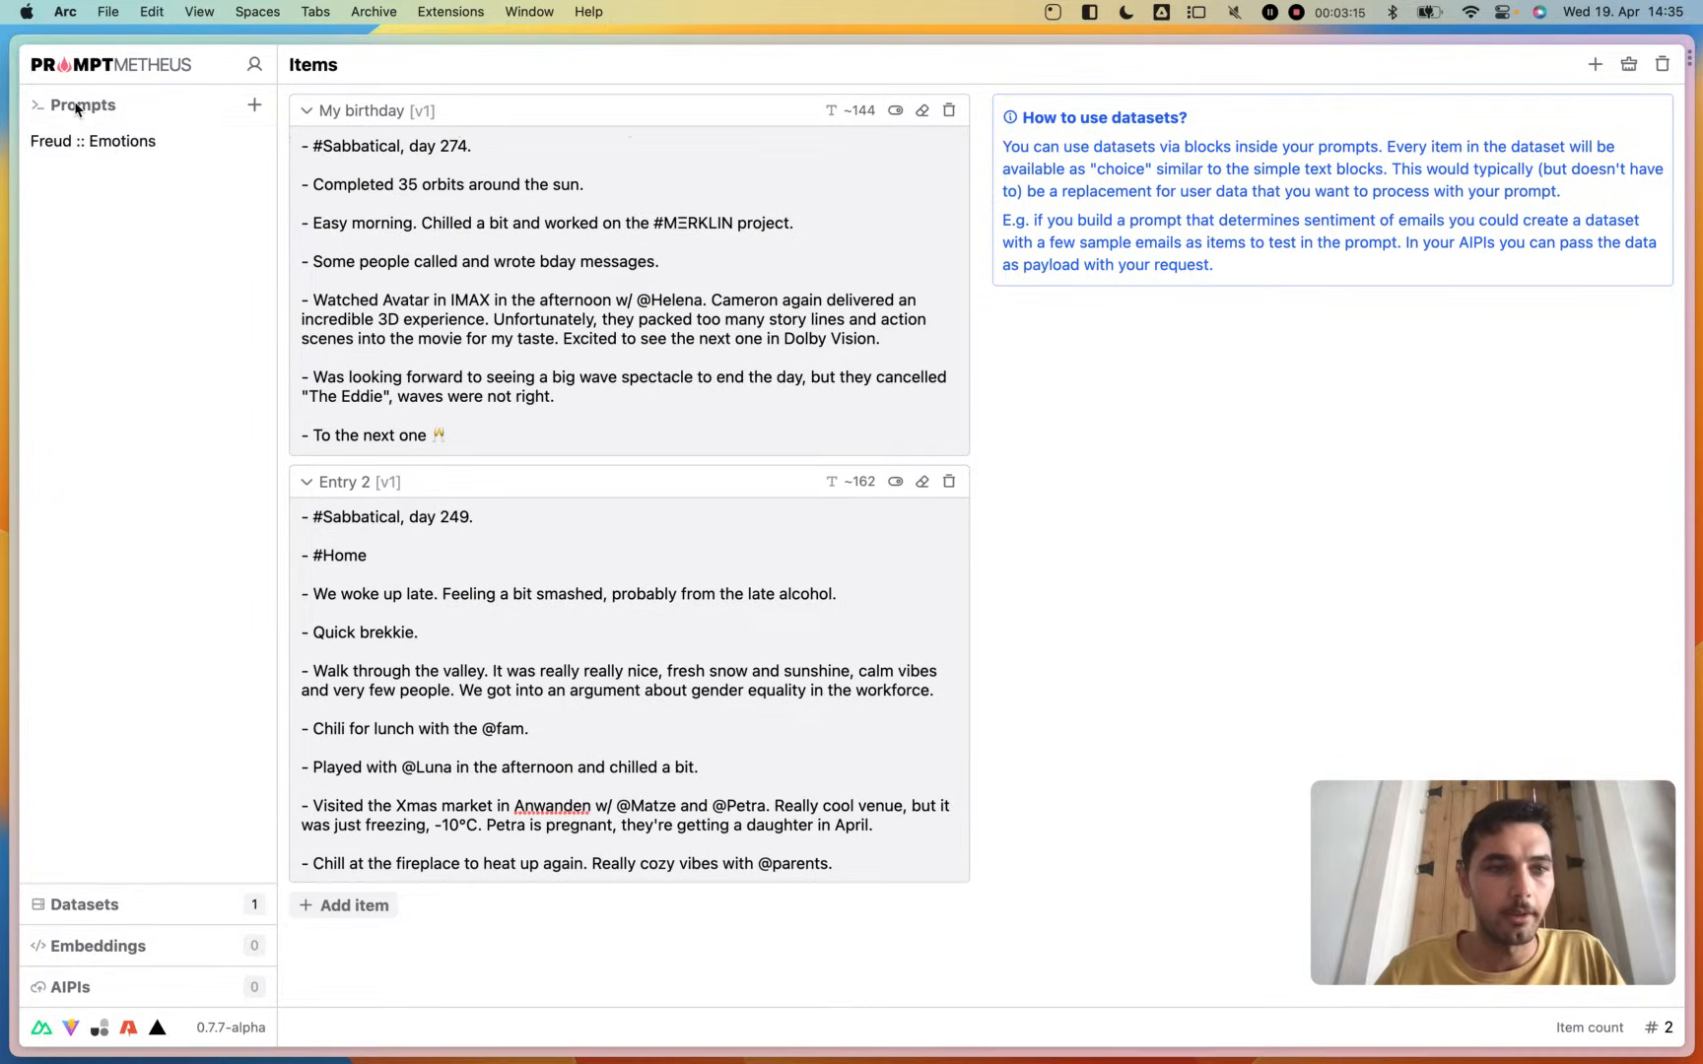
pyautogui.click(81, 140)
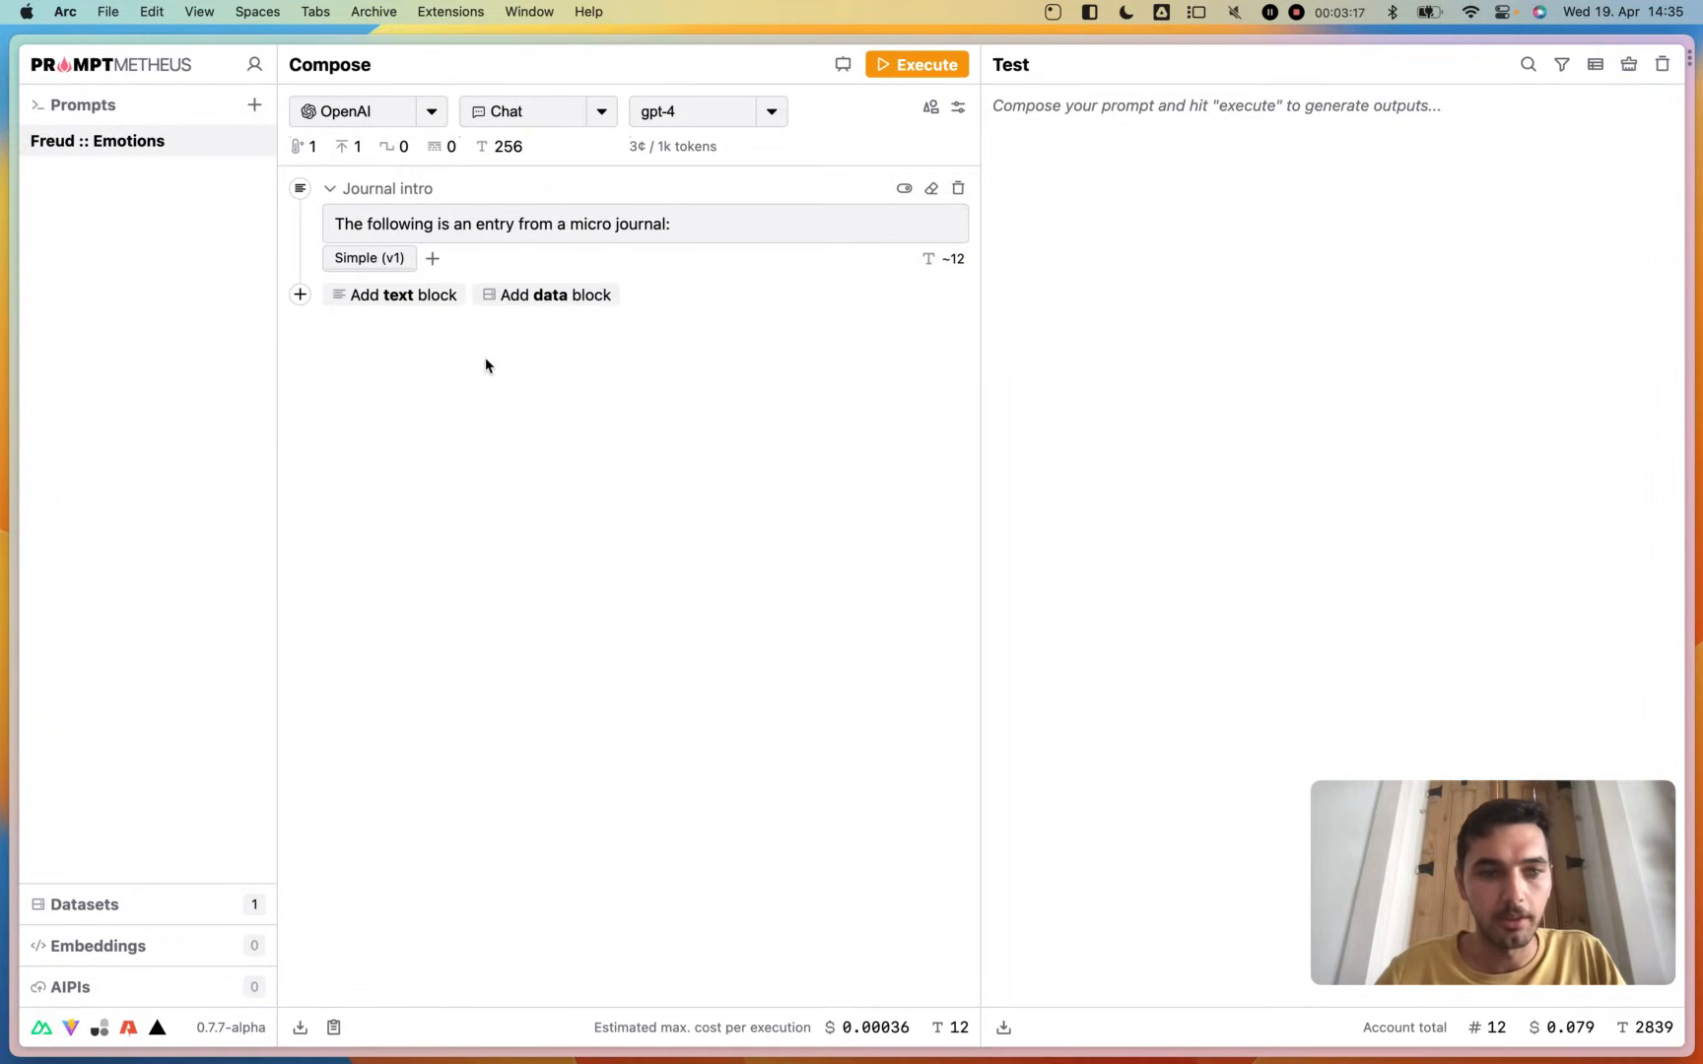
pyautogui.click(546, 296)
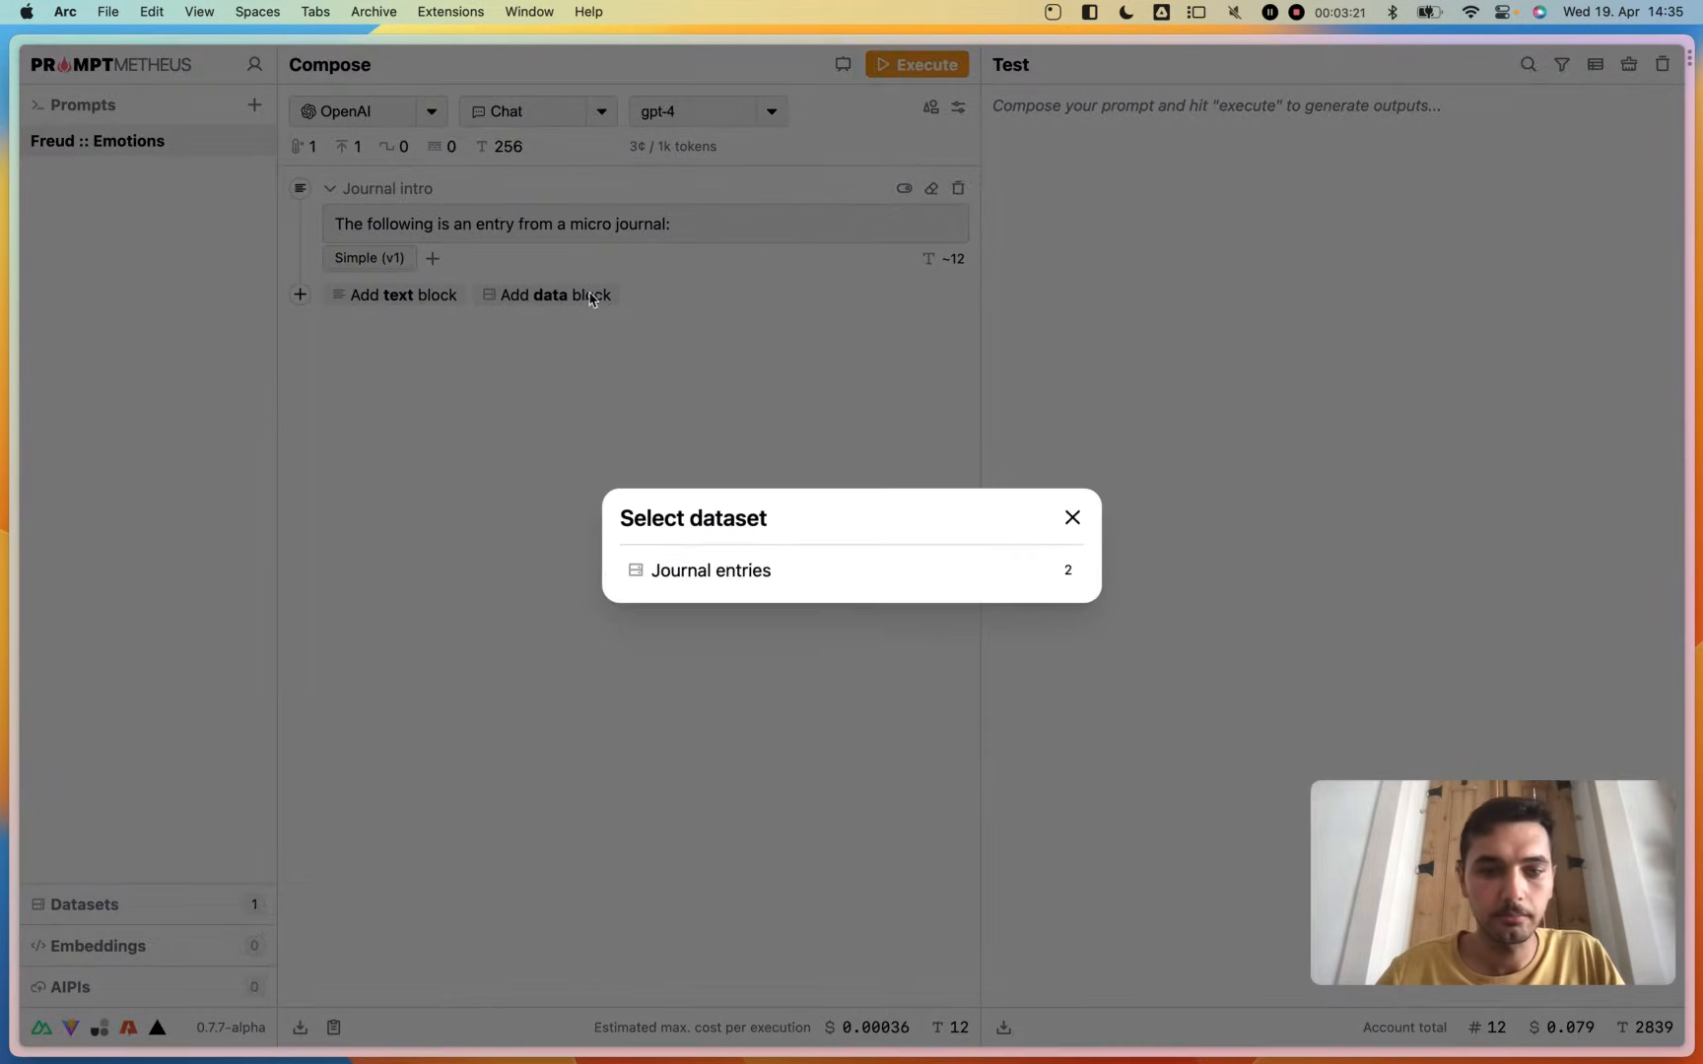
pyautogui.click(756, 572)
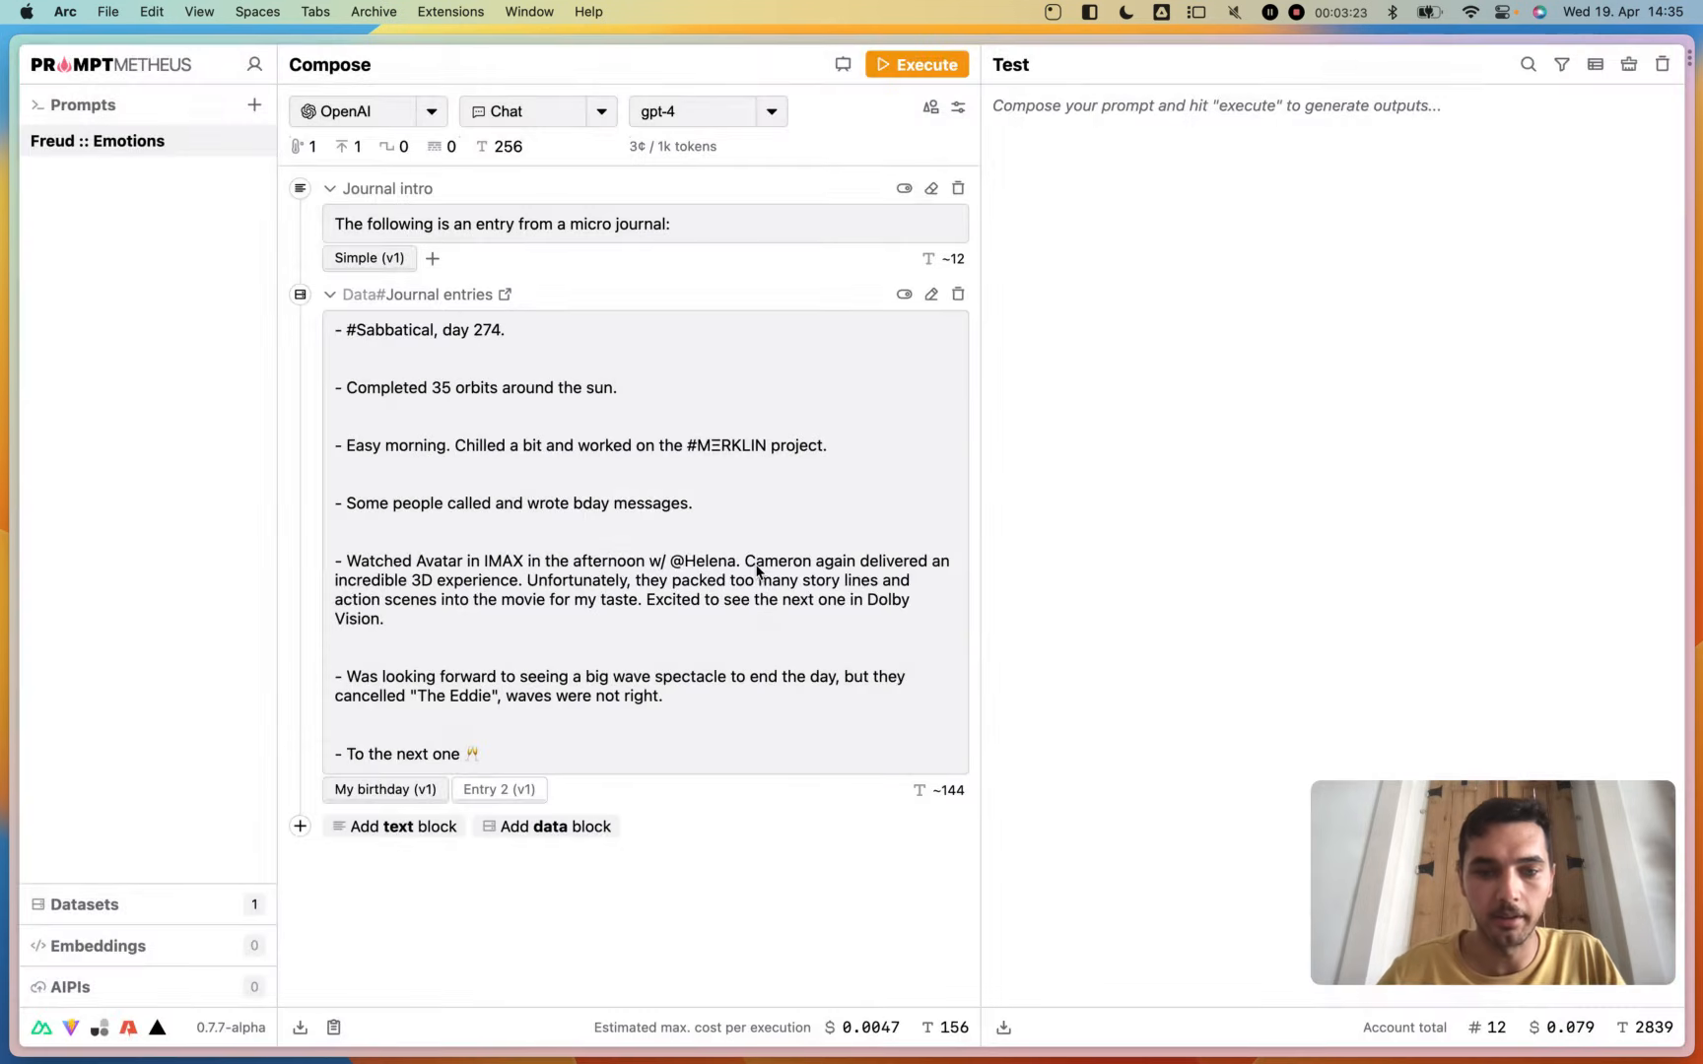
pyautogui.click(501, 791)
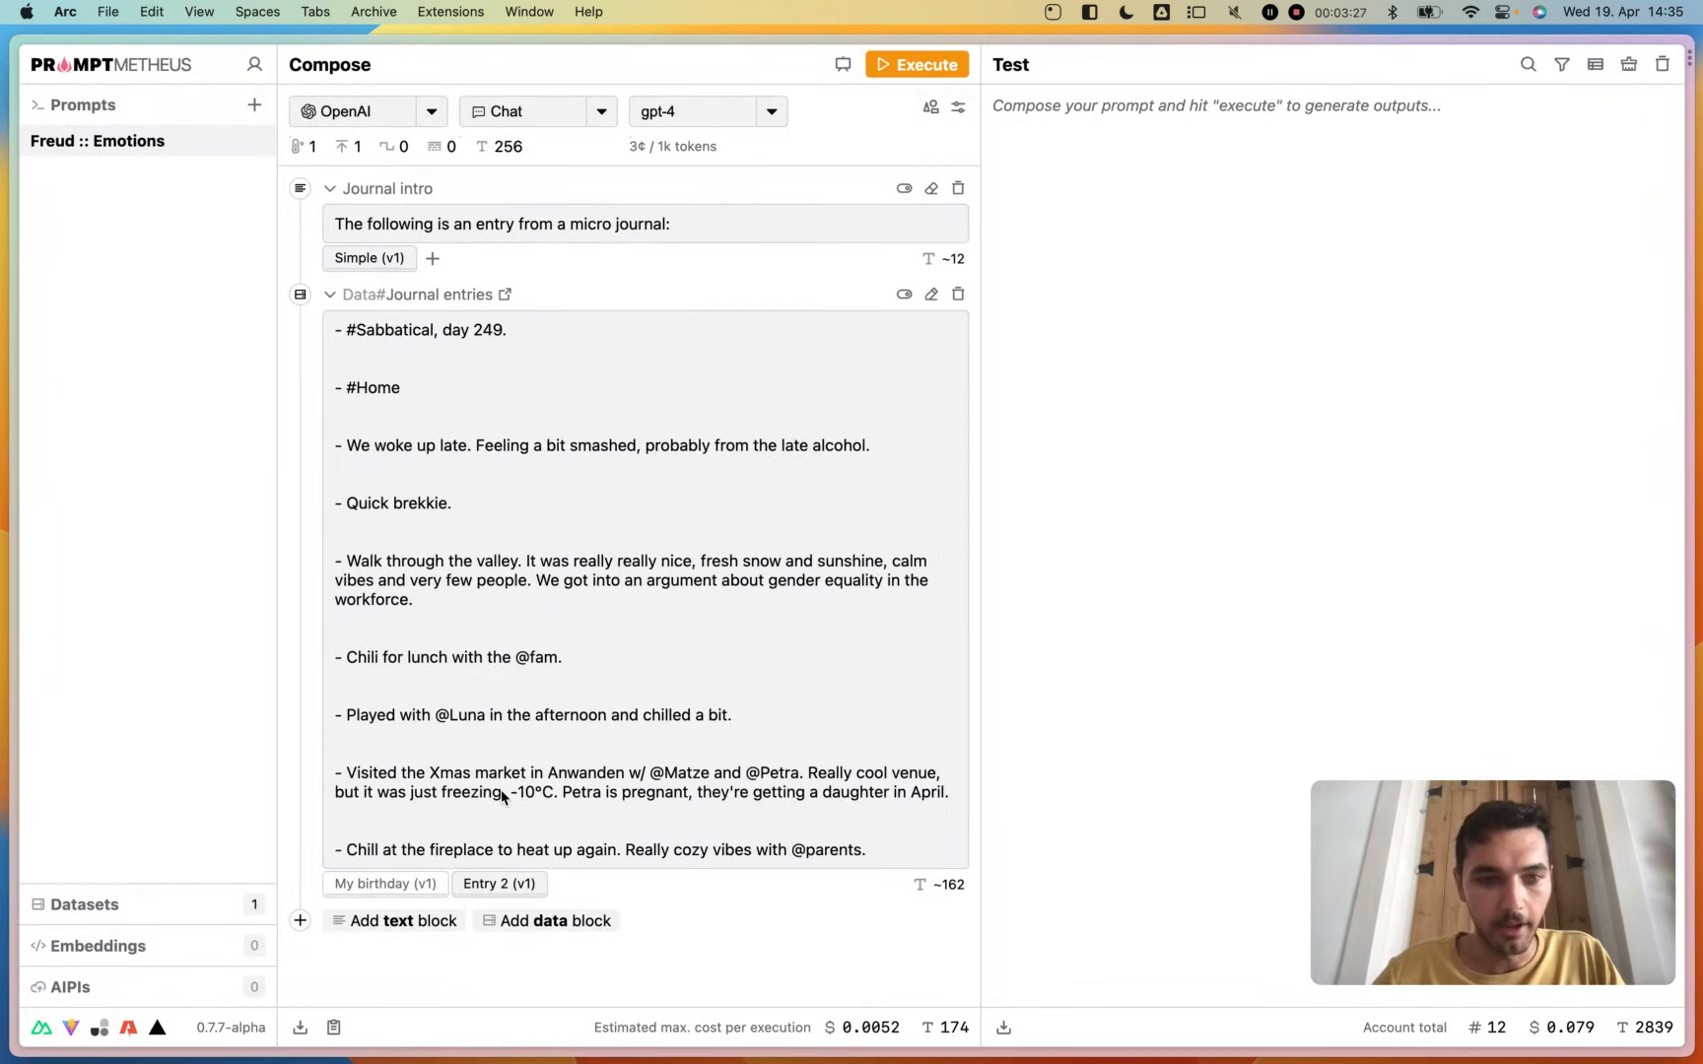
pyautogui.click(375, 884)
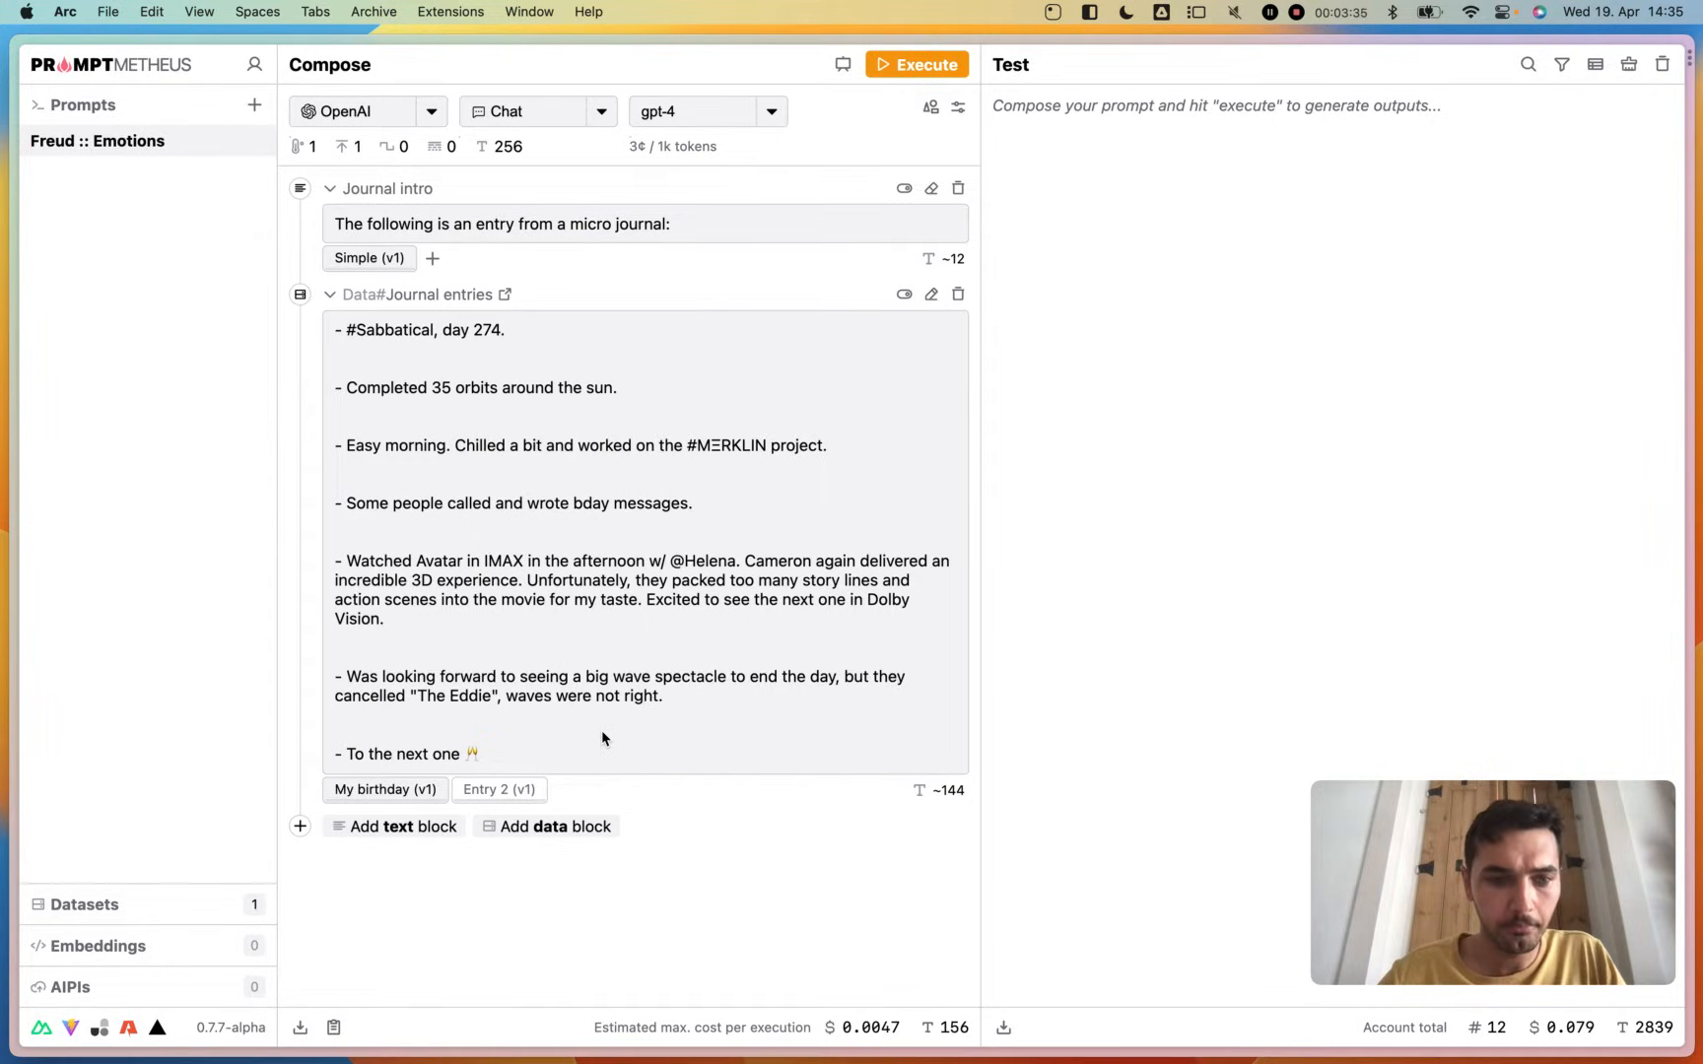
# - Add a text block below the journal data and name it "Instructions"
pyautogui.click(426, 828)
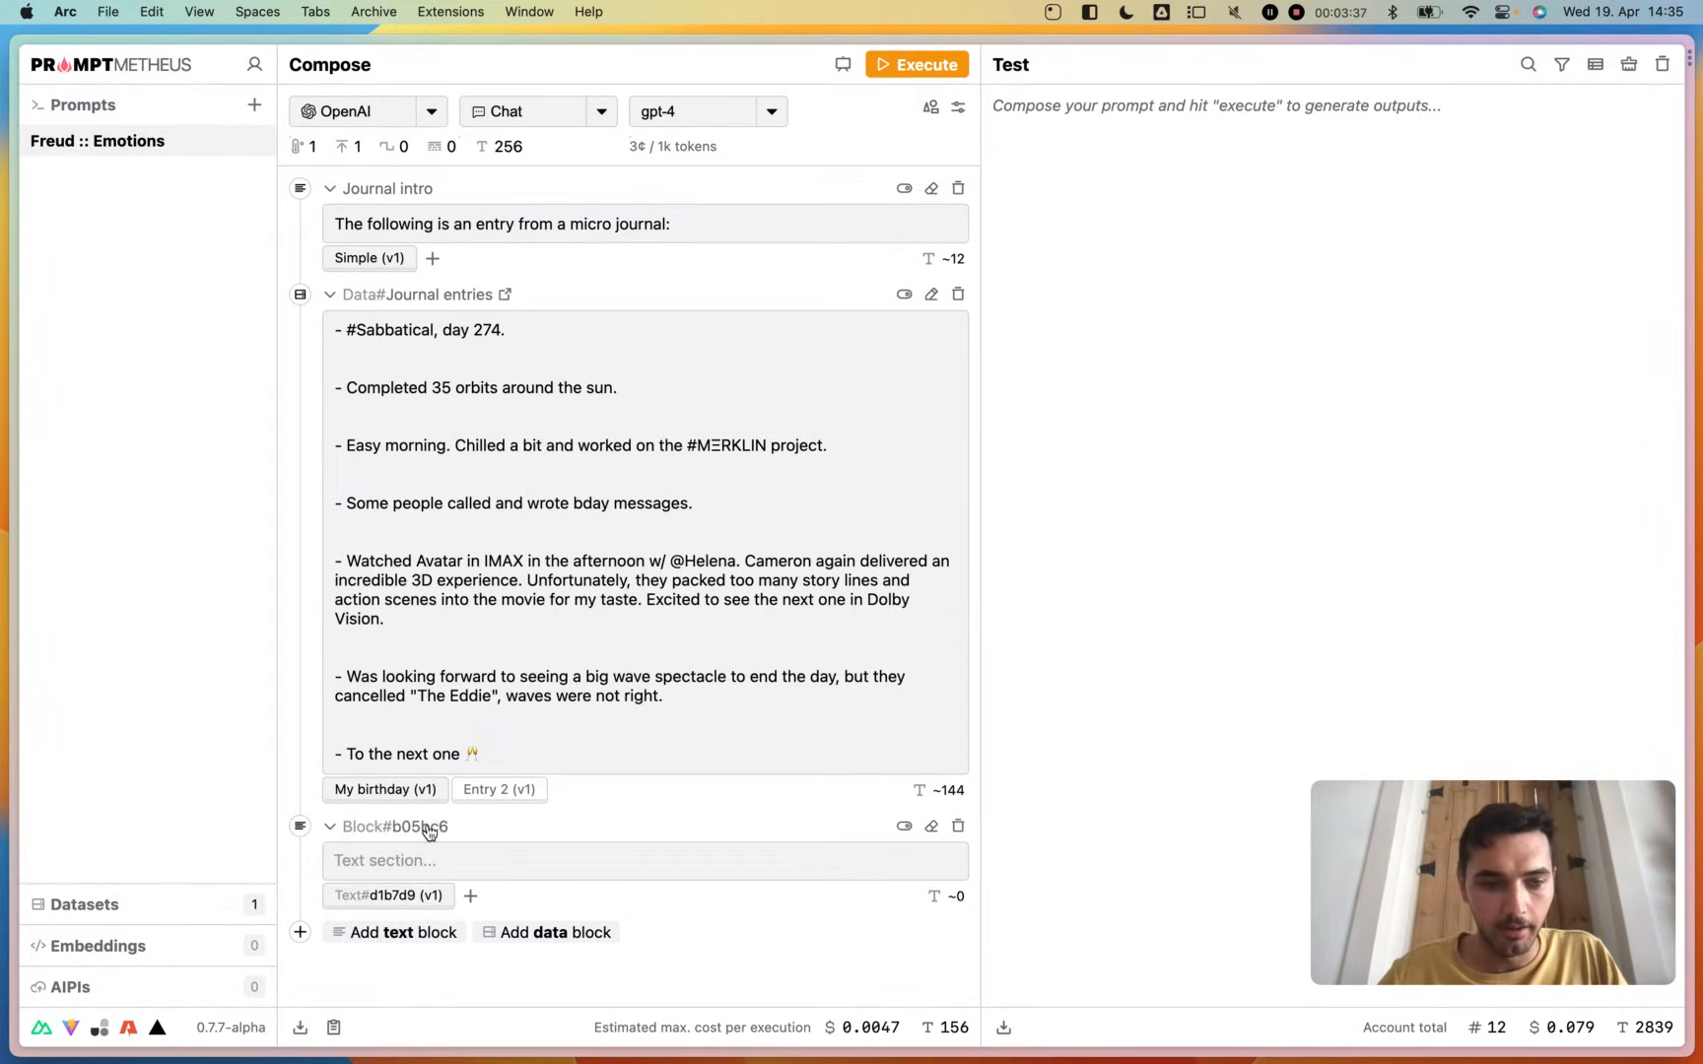
pyautogui.click(428, 831)
pyautogui.write('Instructions')
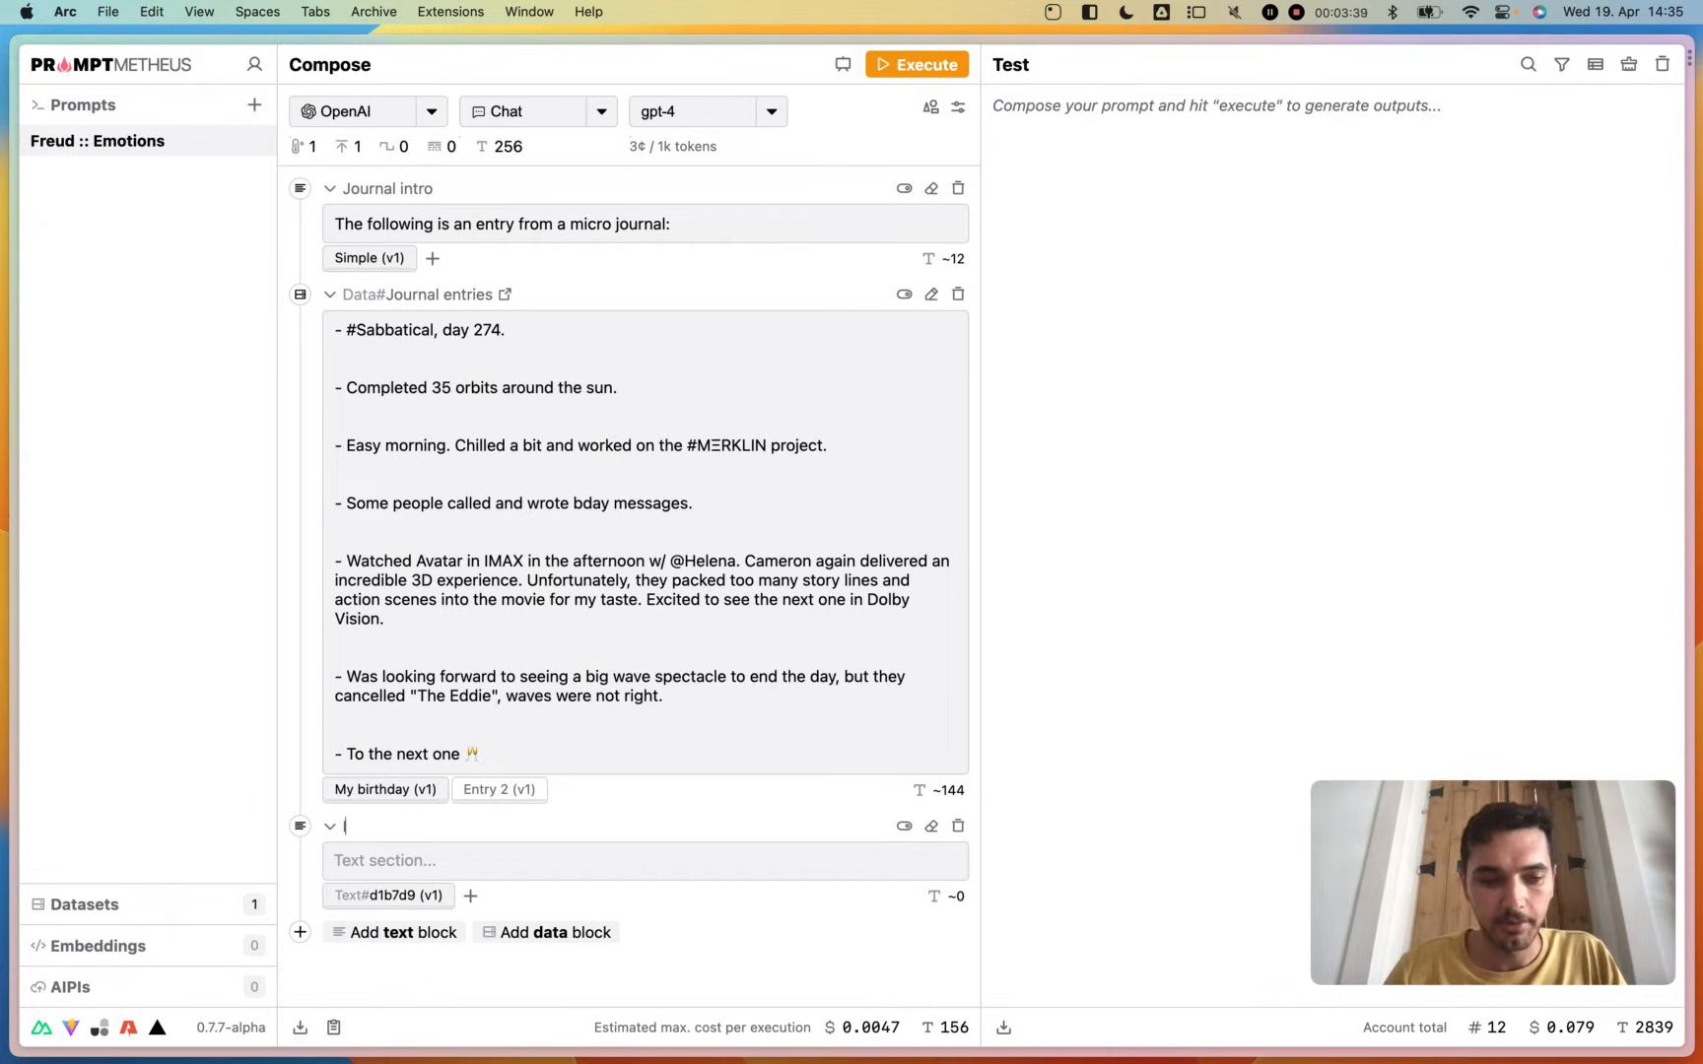
# - Enter "Which emotions are present in the entry?" as the text of the Instructions block
pyautogui.click(439, 860)
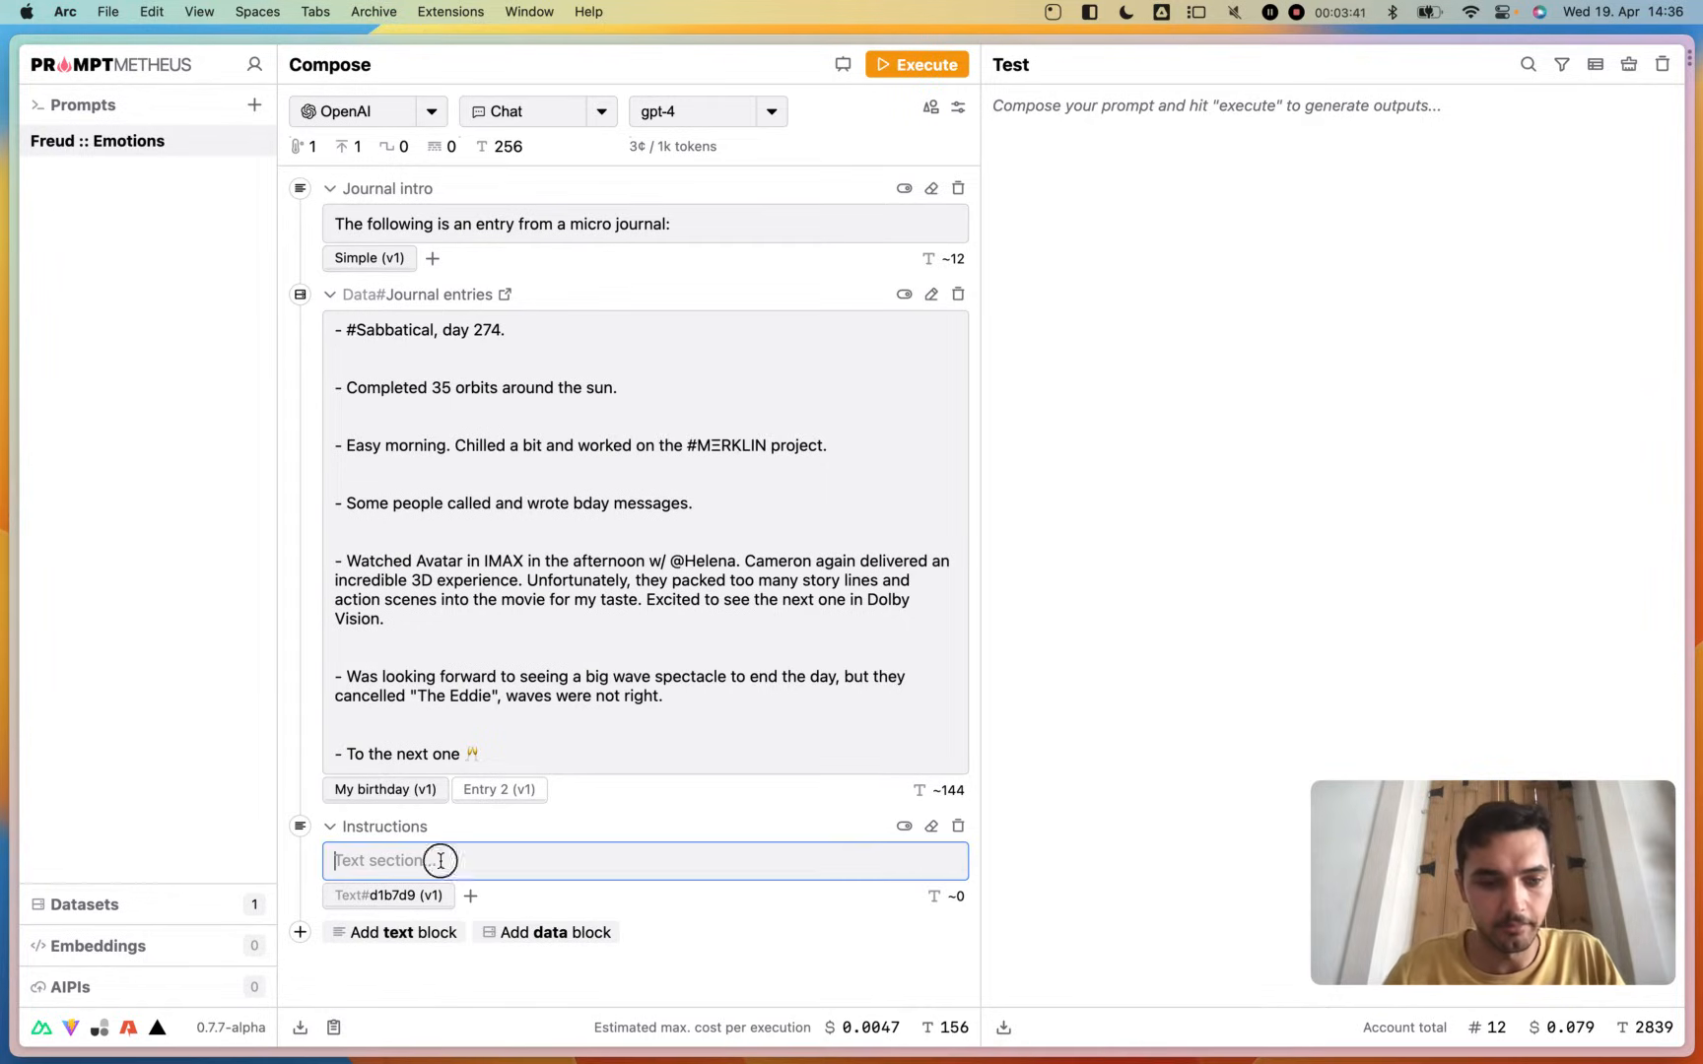
pyautogui.write('Which e')
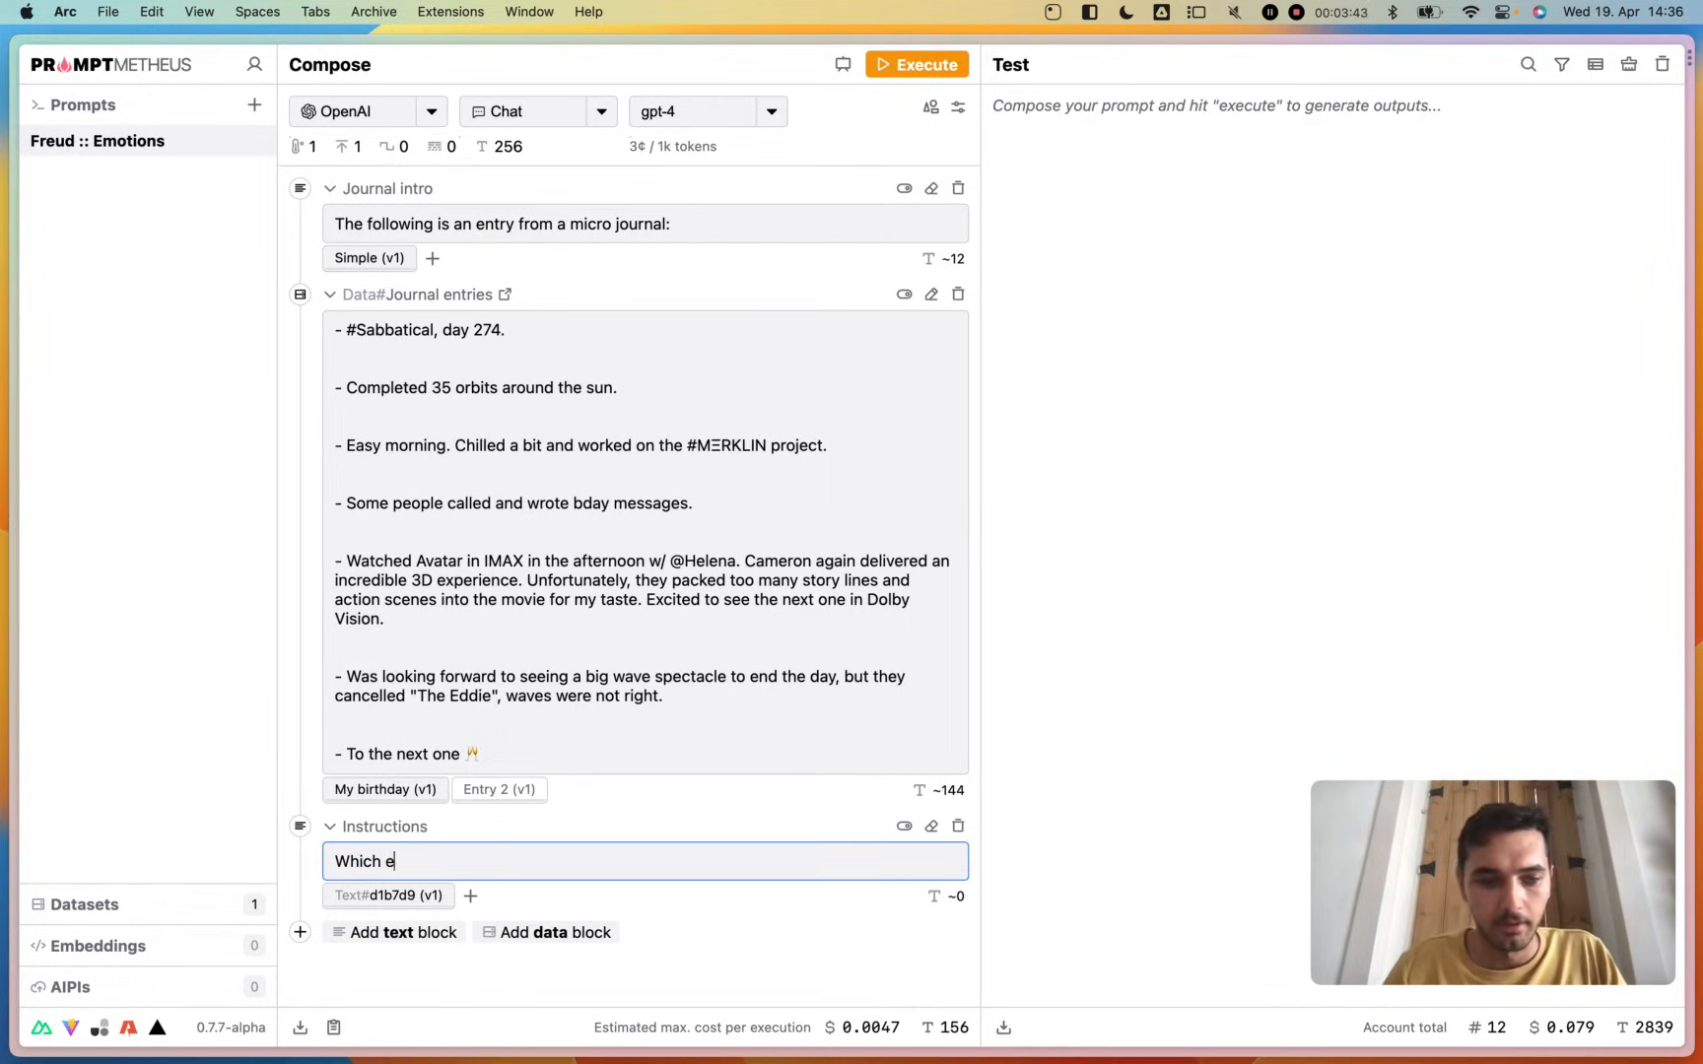
pyautogui.write('motions are prese')
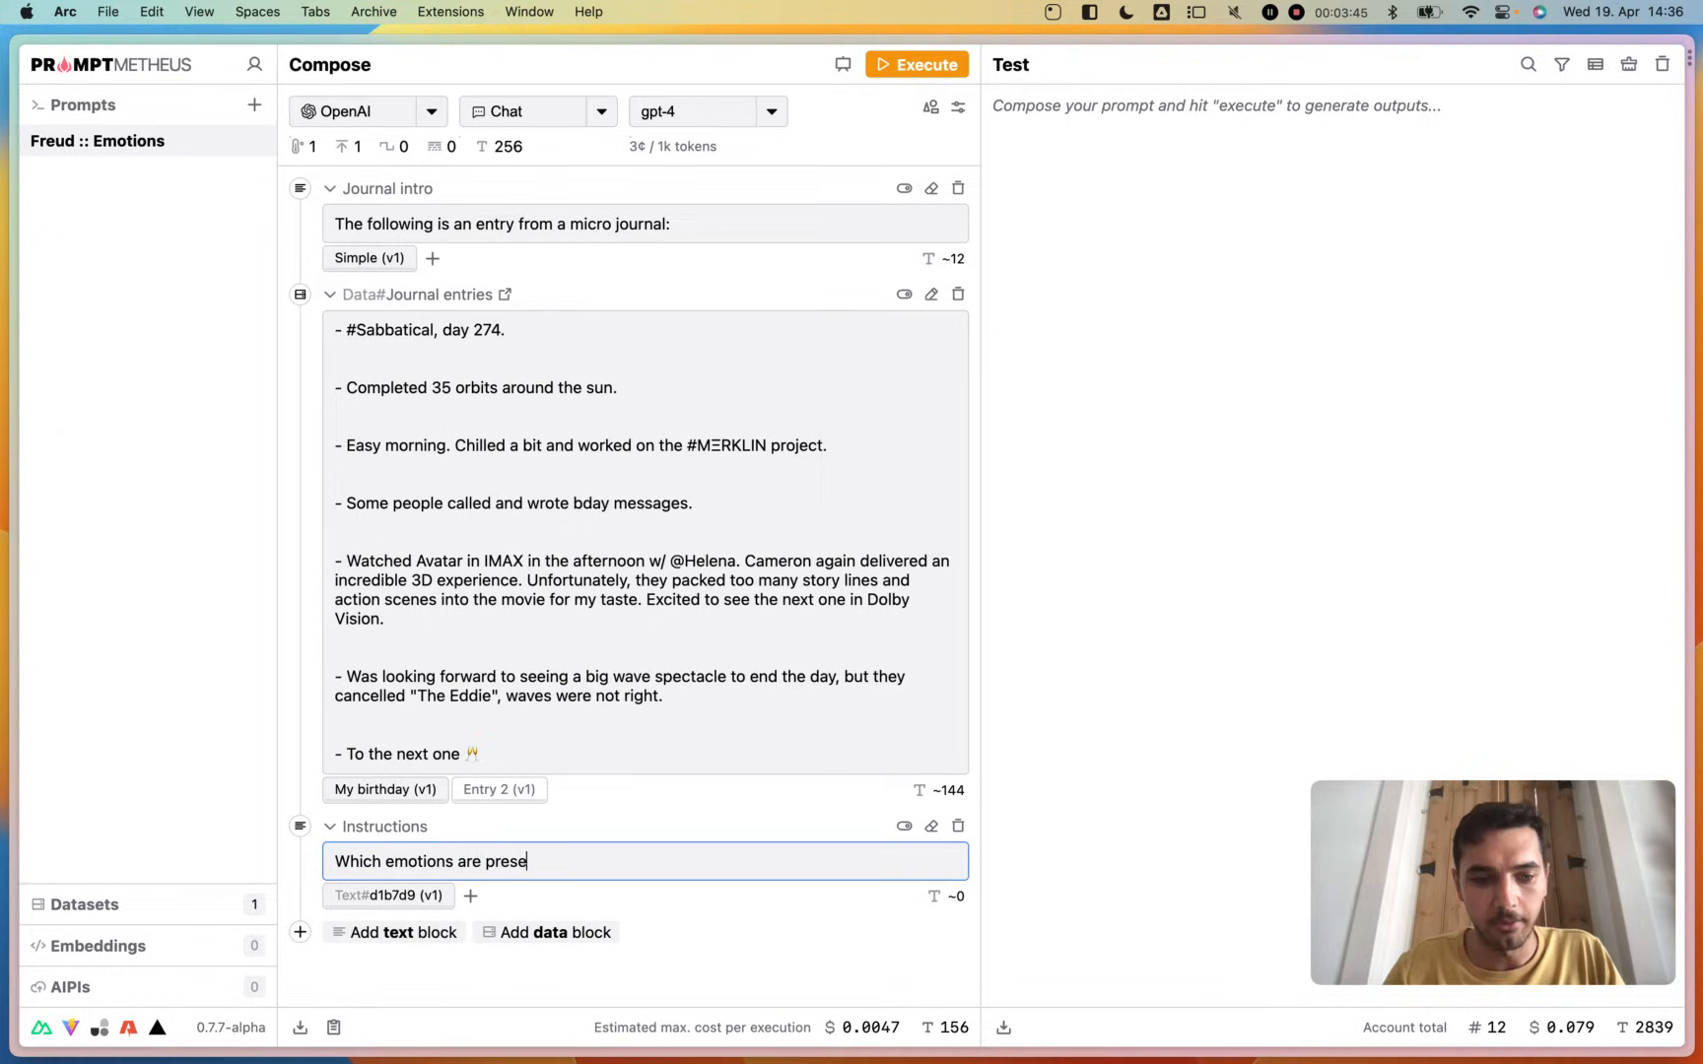
pyautogui.write('nt in the entry')
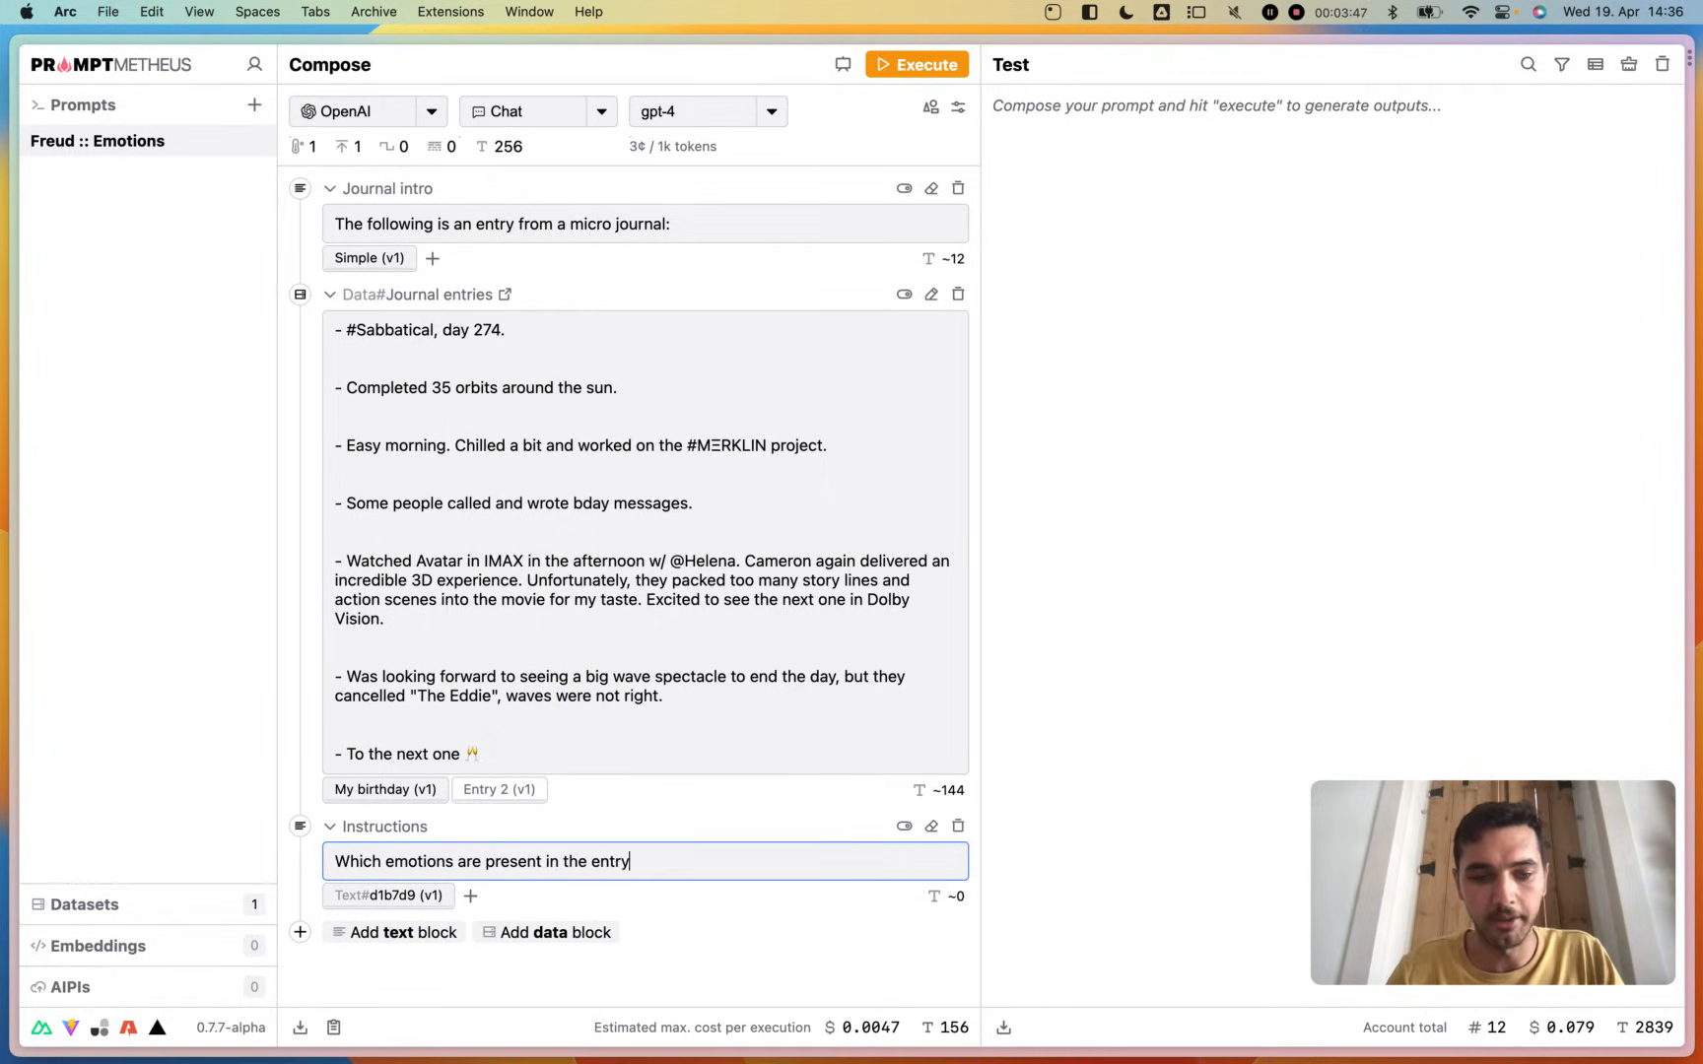
pyautogui.write('?')
pyautogui.click(621, 796)
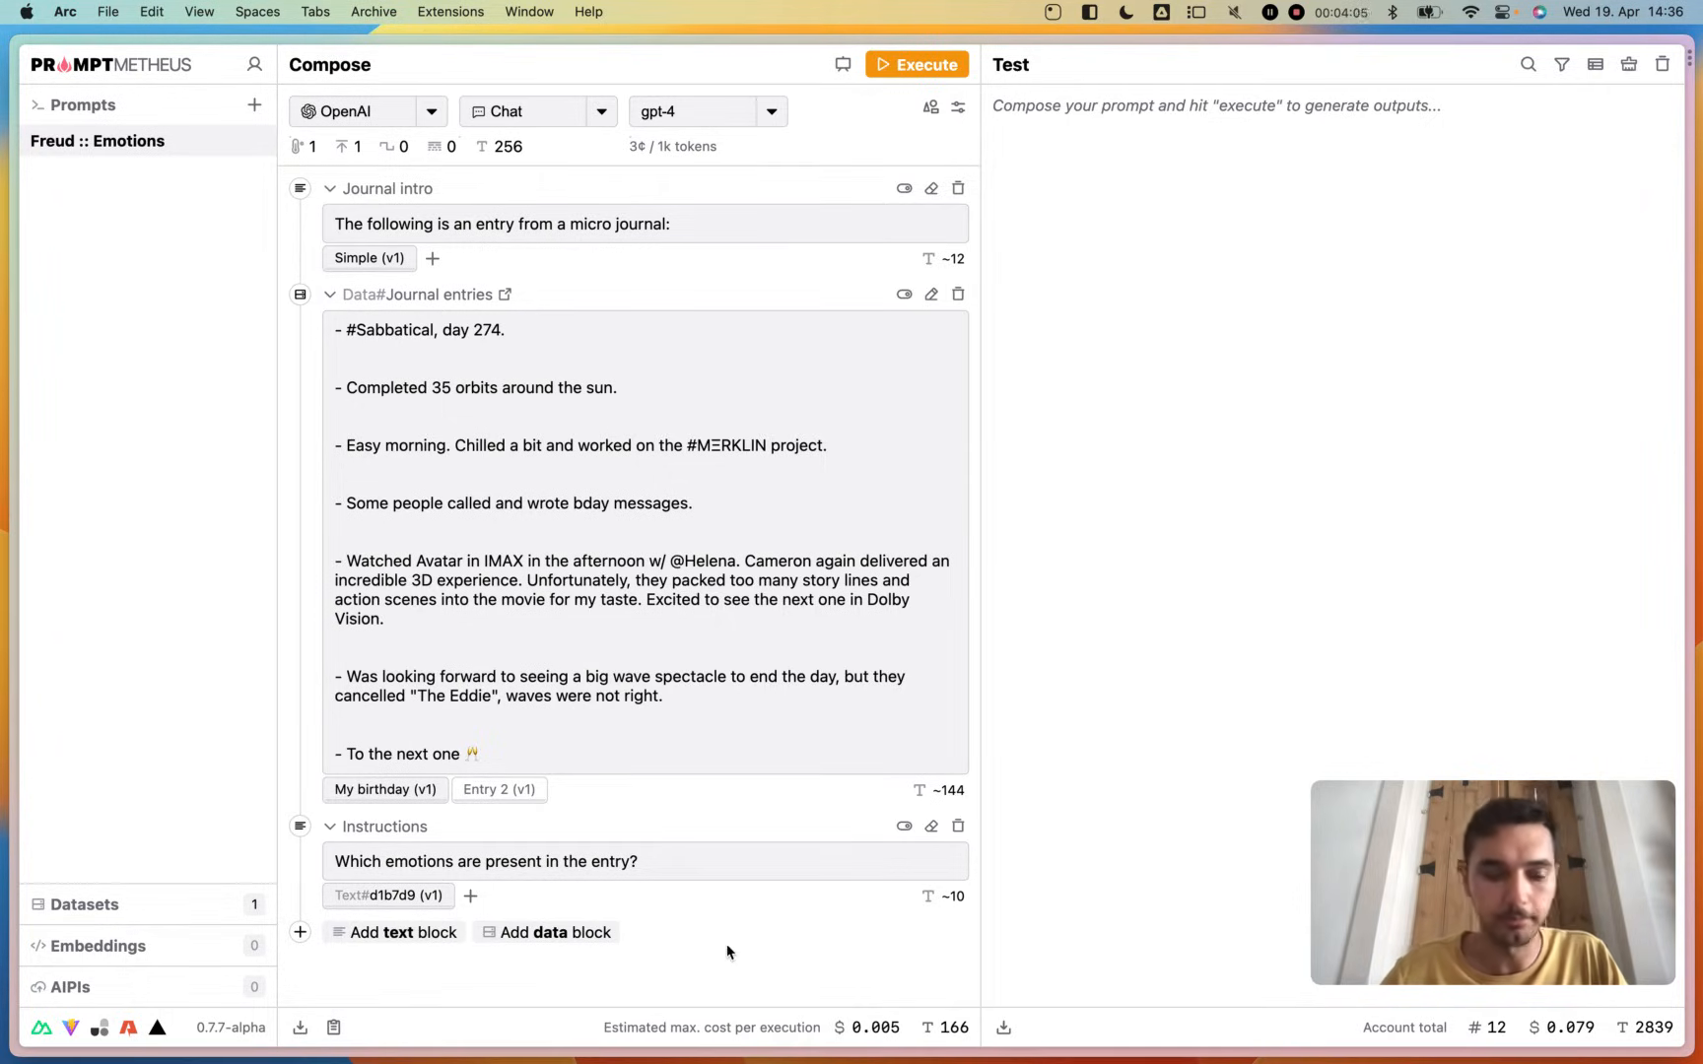
# - Add another text block below Instructions and name it "Output instructions"
pyautogui.click(391, 941)
pyautogui.click(389, 937)
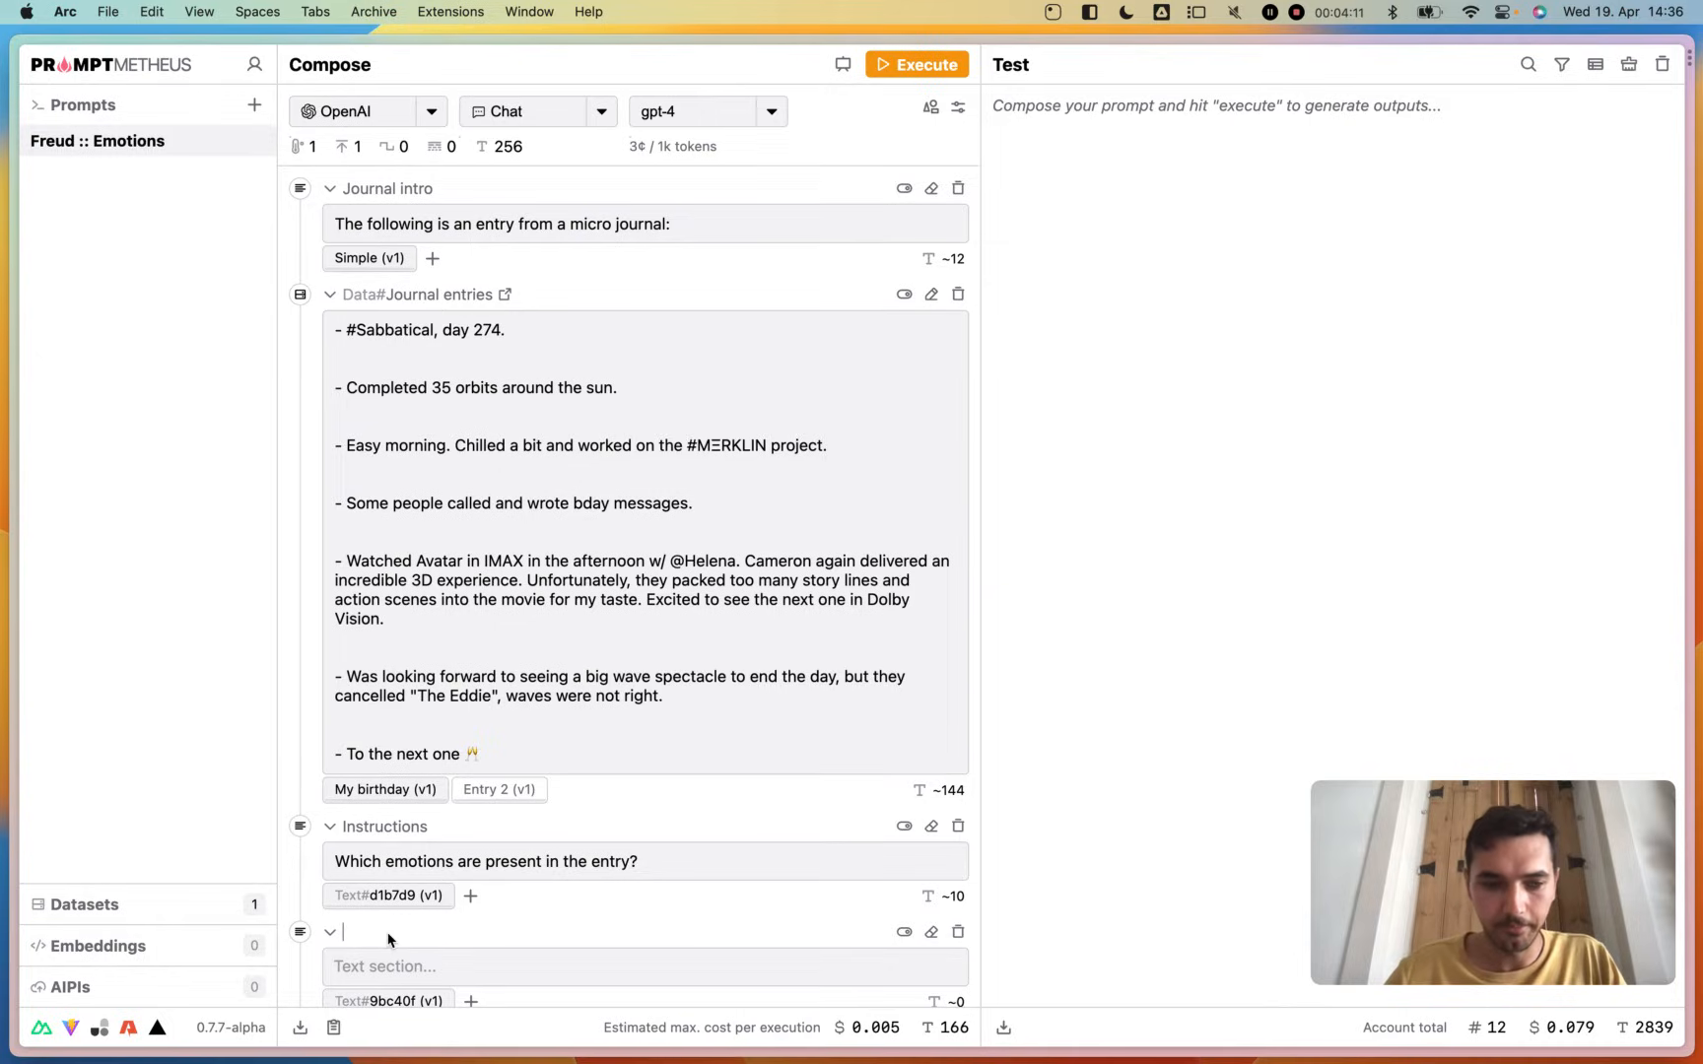
pyautogui.write('Output instr')
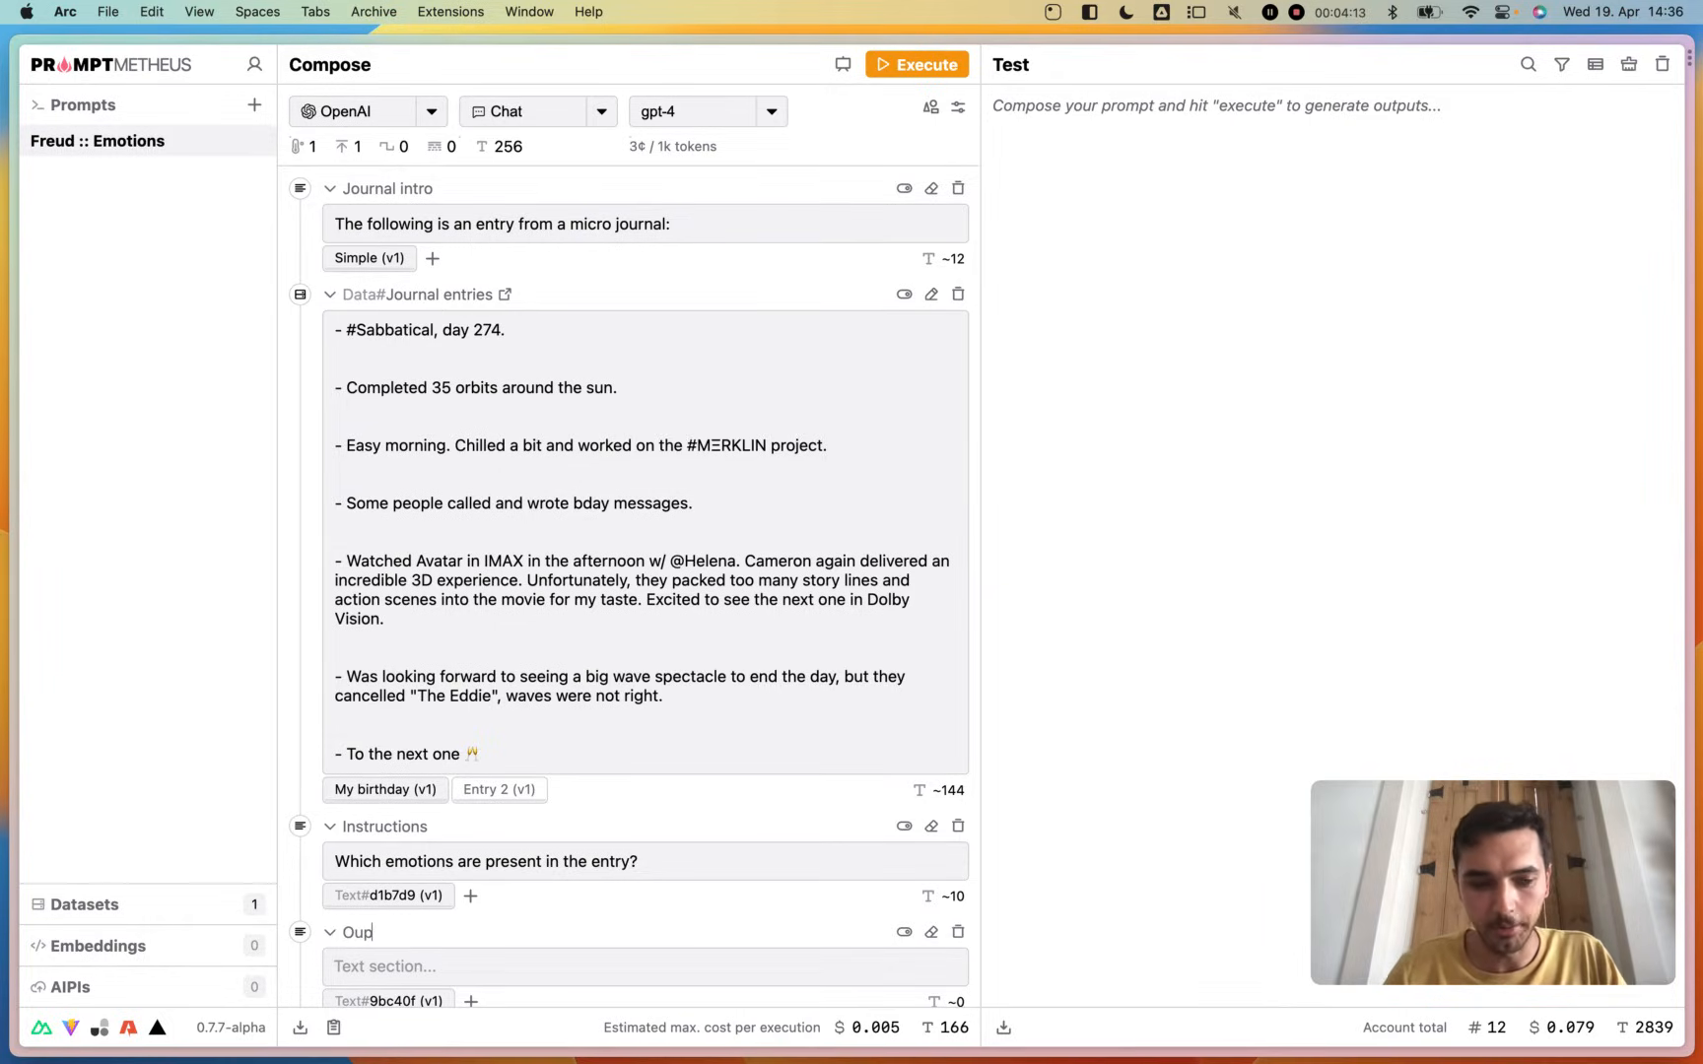
pyautogui.write('uctions')
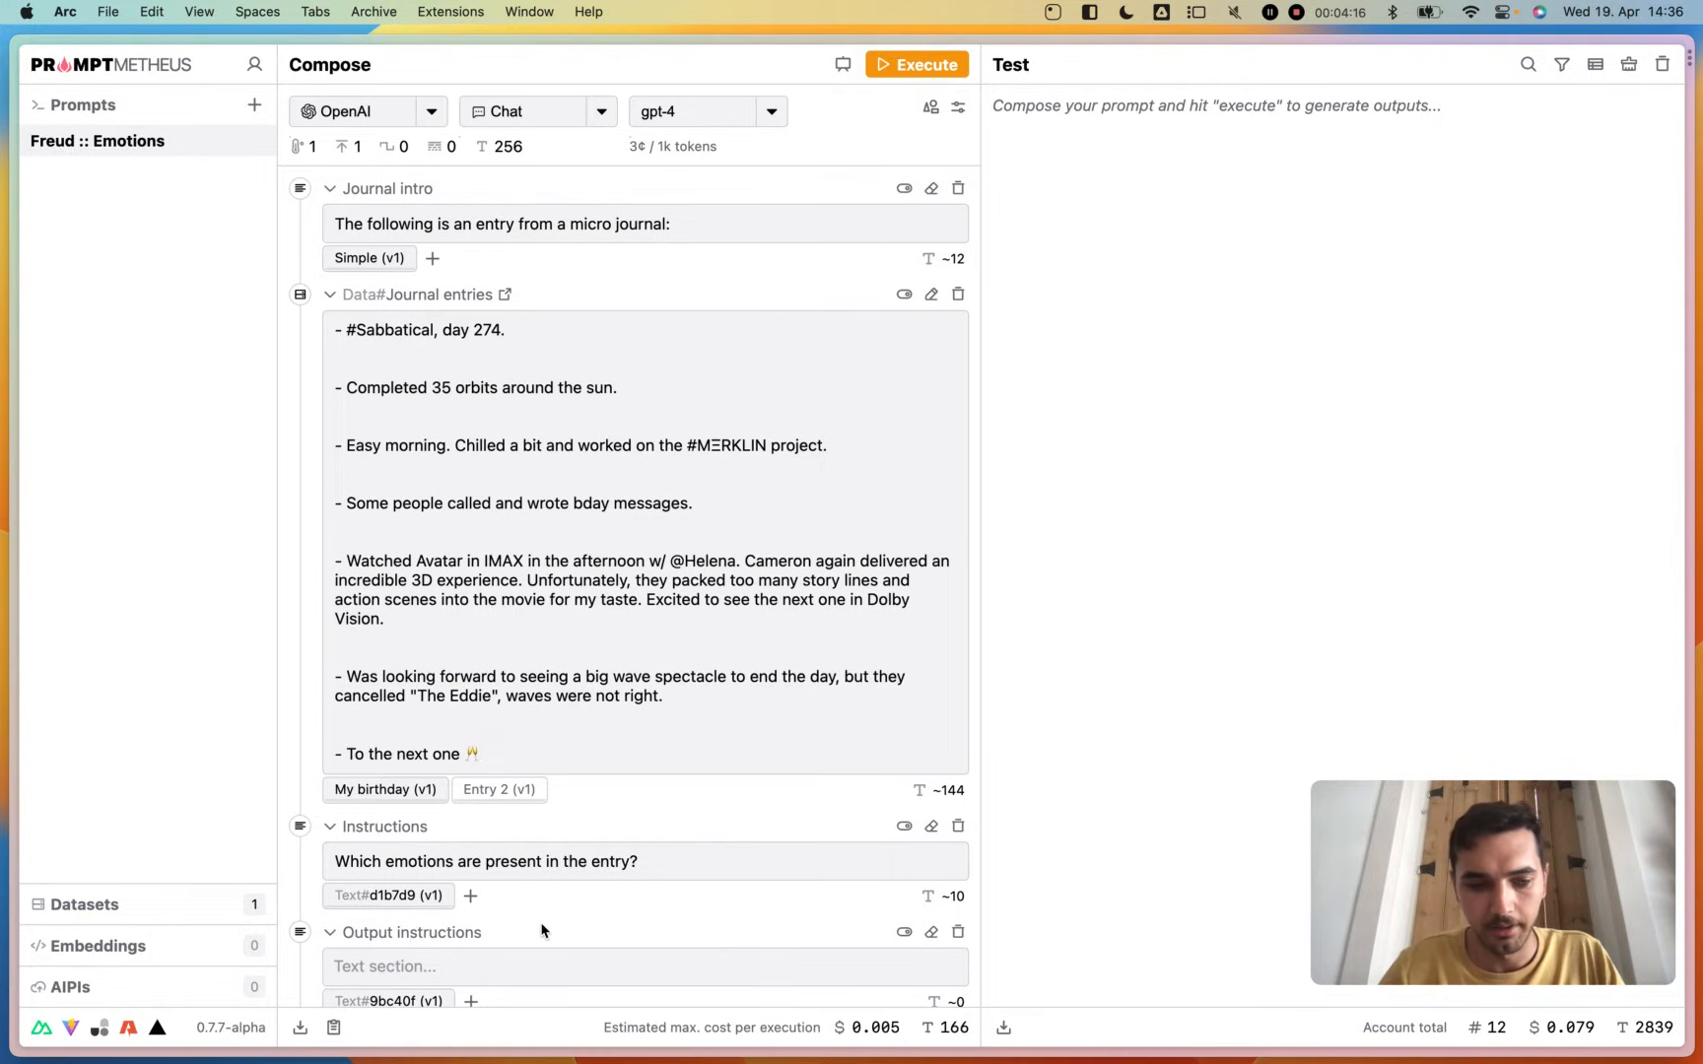
# - Enter "Print only the emotions as a comma-separated list, nothing else." as the text of the Output instructions block
pyautogui.scroll(-1, 541, 930)
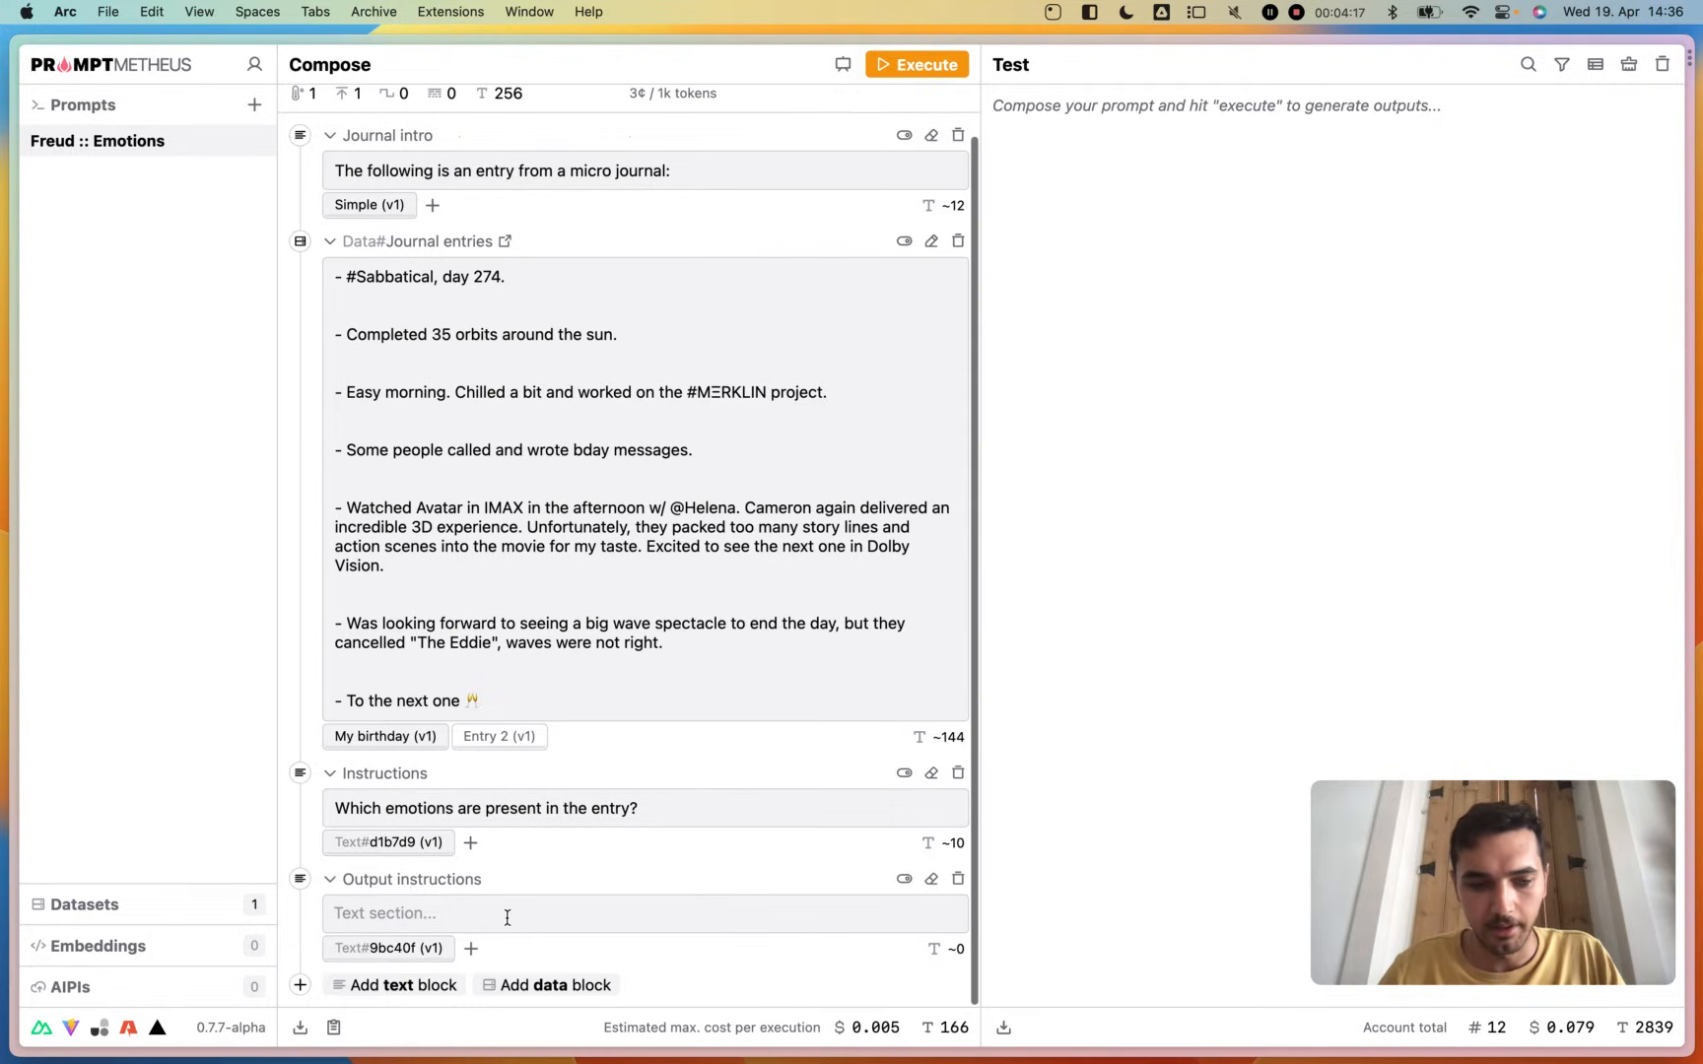
pyautogui.click(505, 915)
pyautogui.write('Print onl')
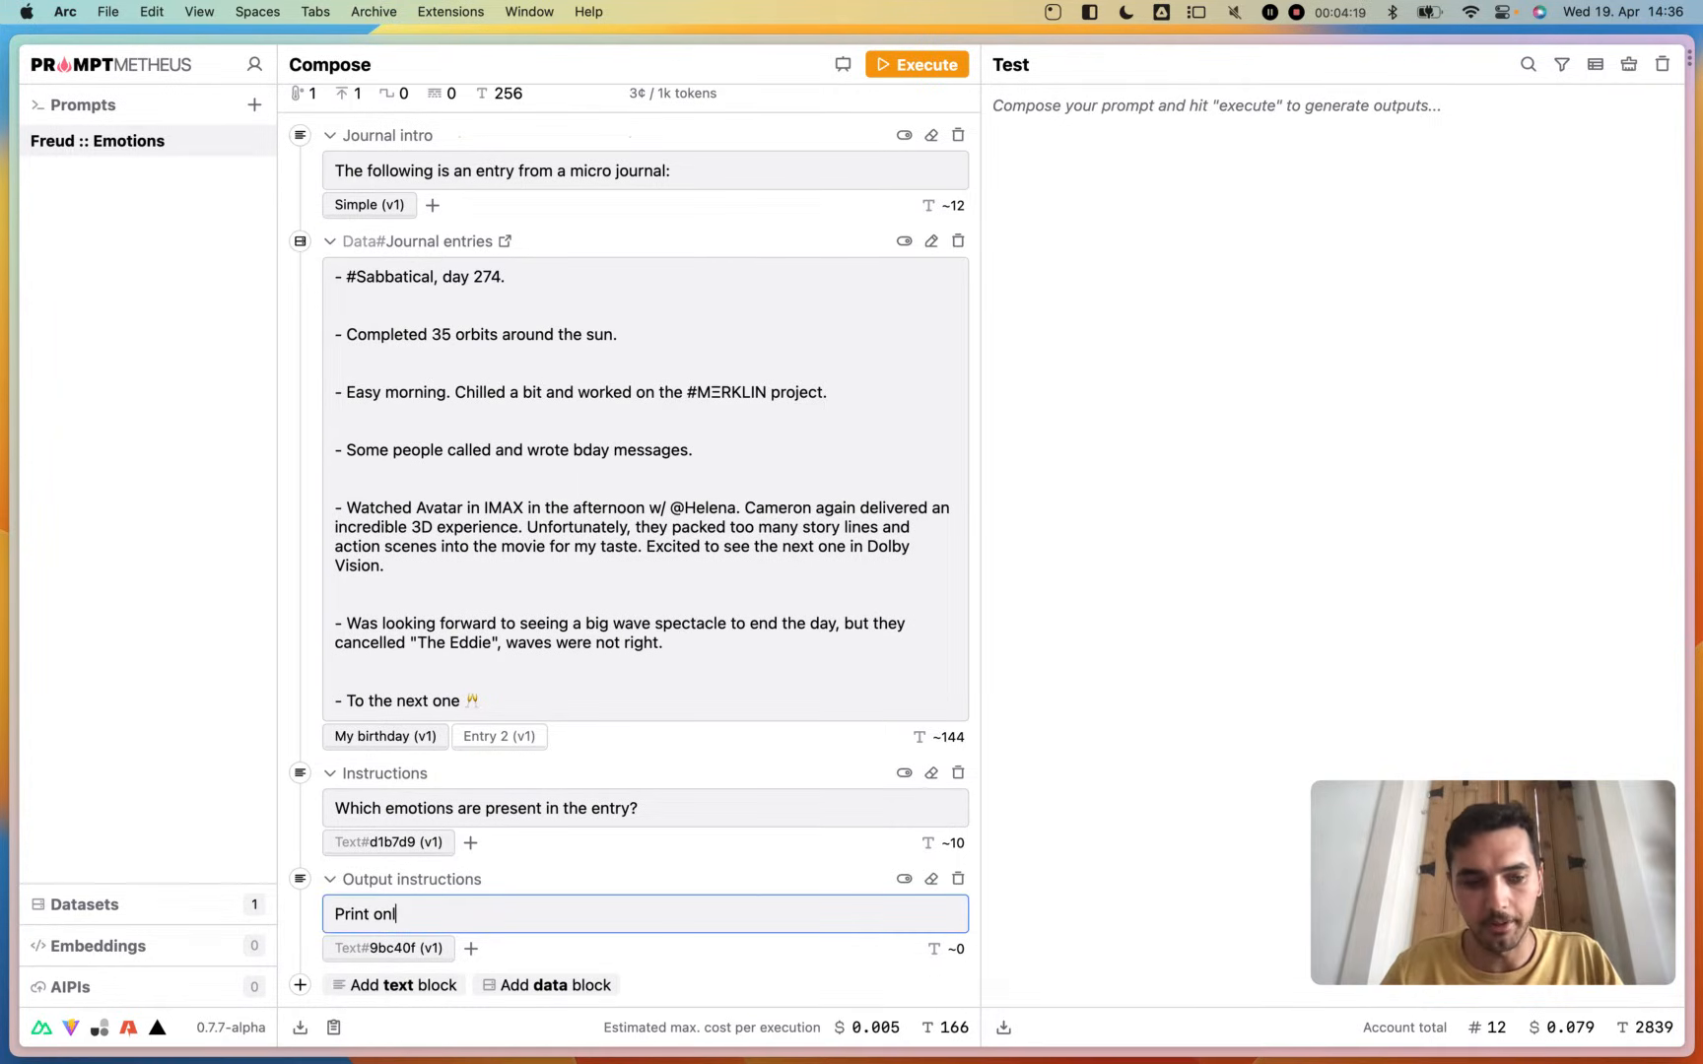
pyautogui.write('y the')
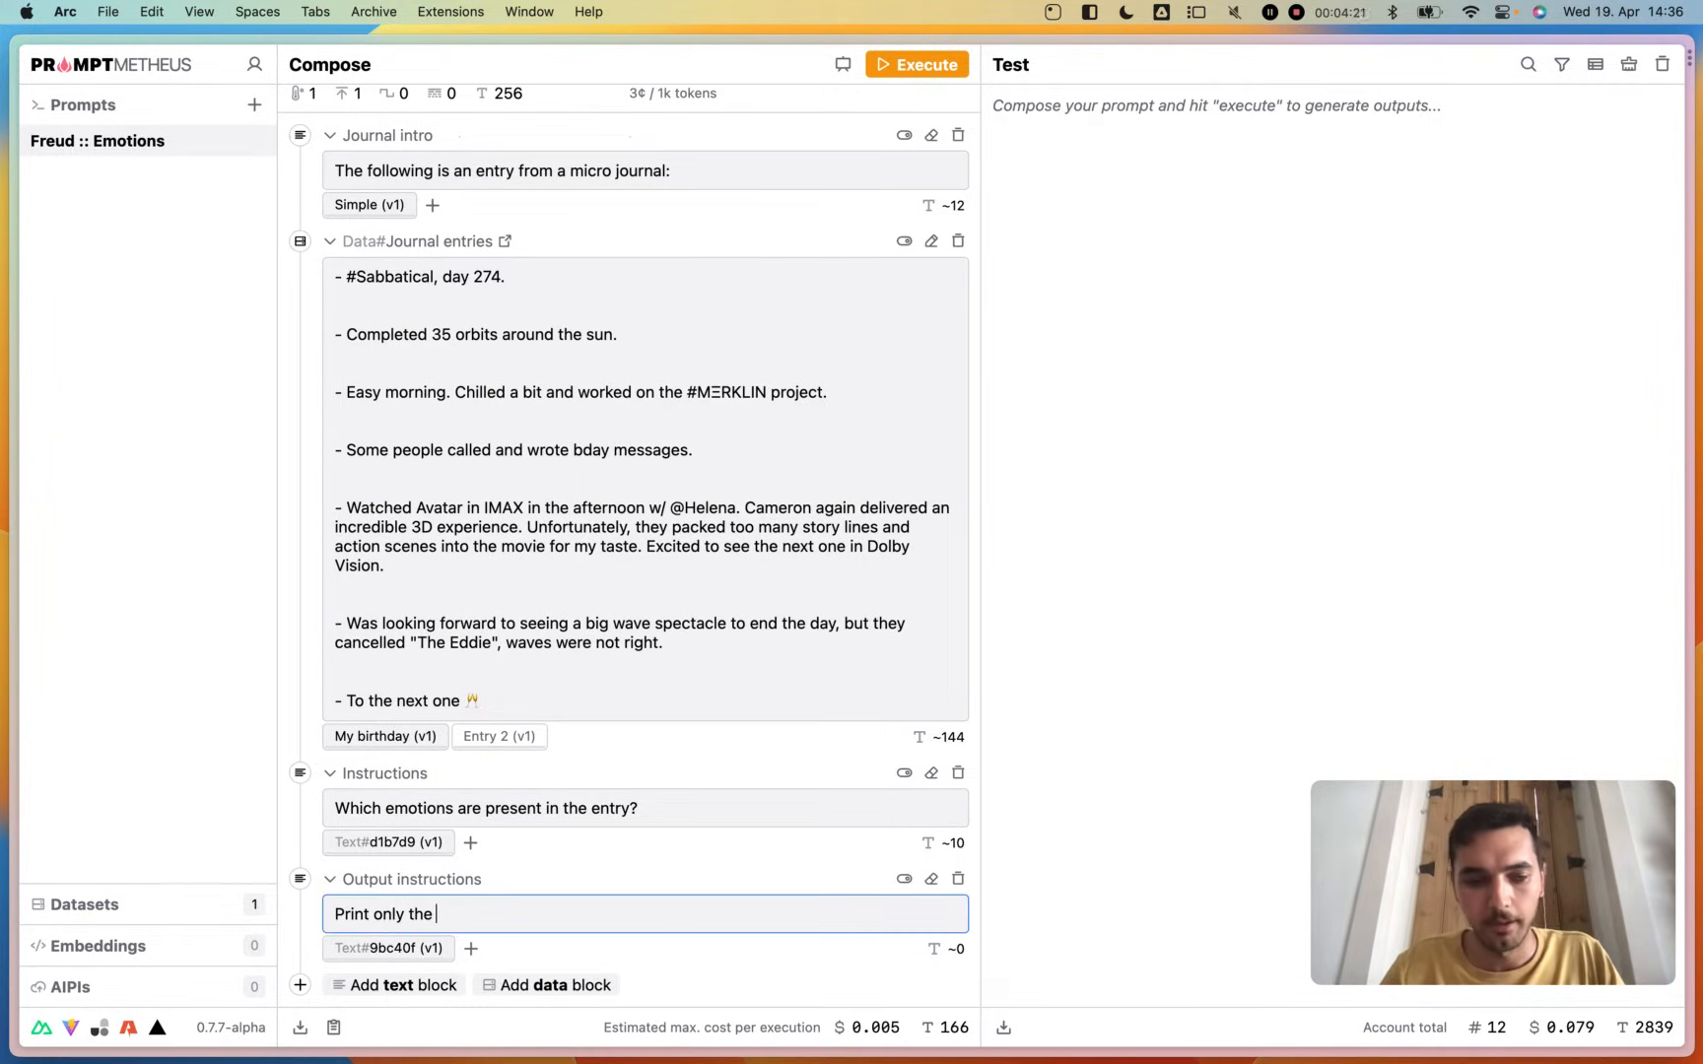
pyautogui.write(' e')
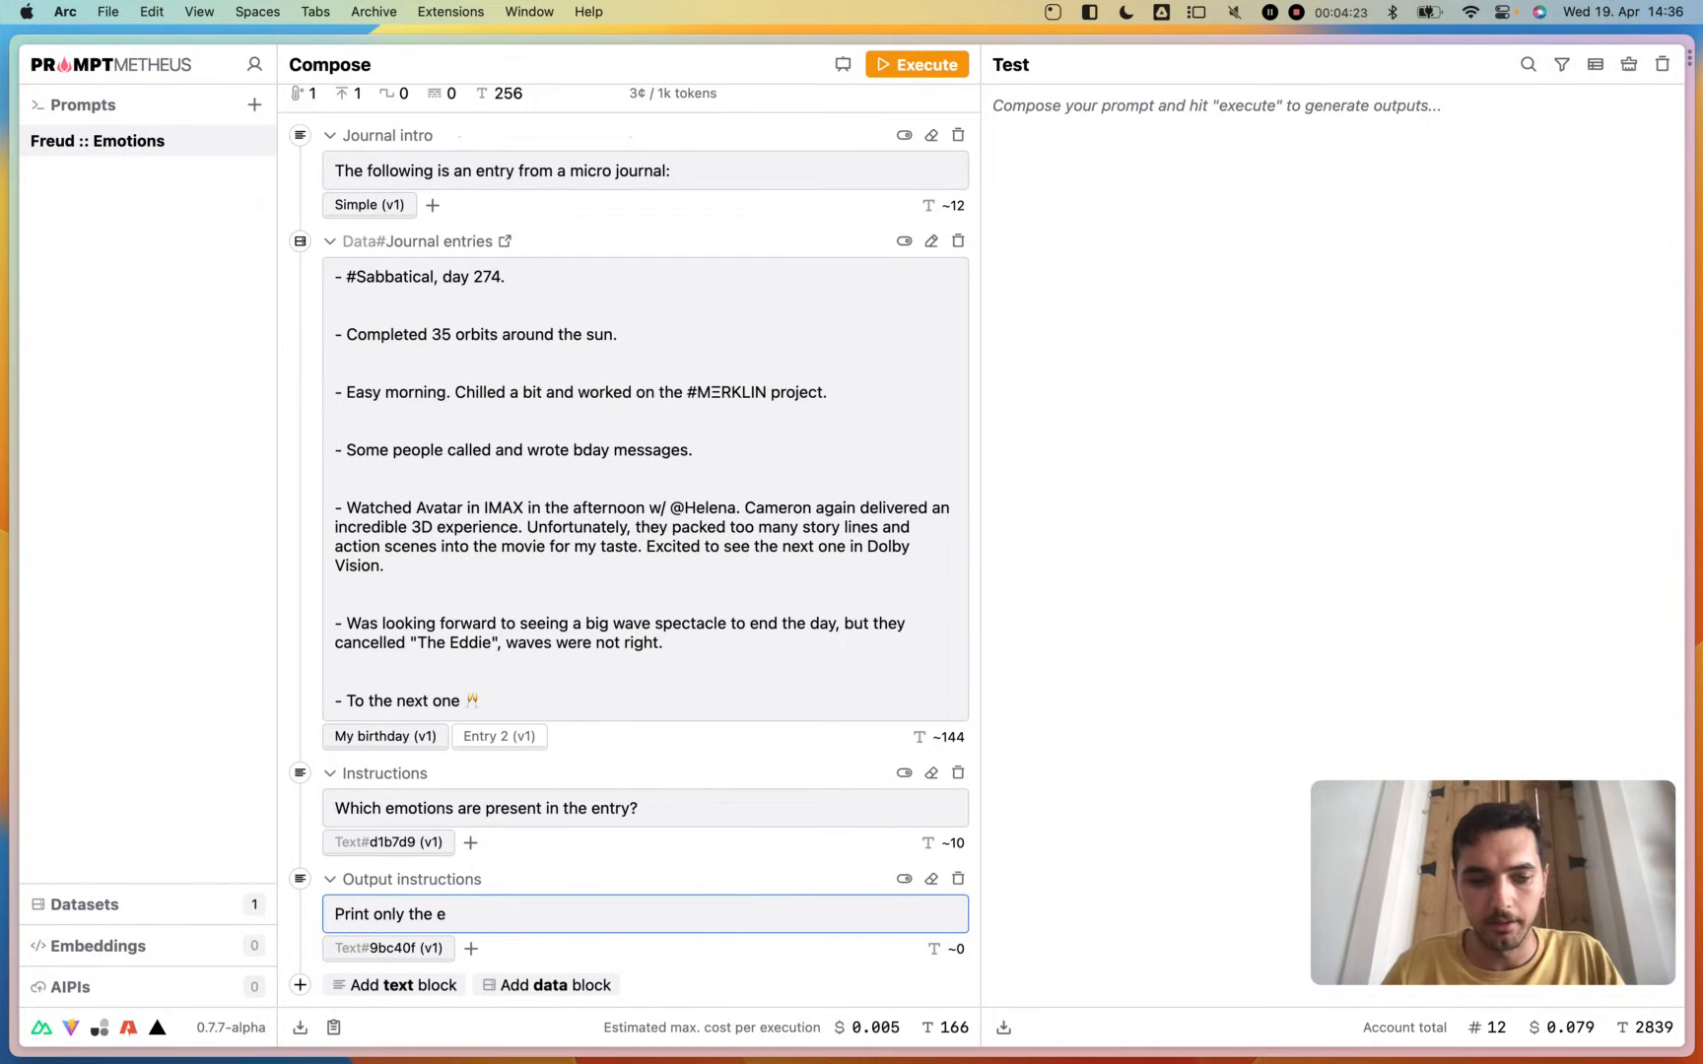
pyautogui.write('motions a s')
pyautogui.press('BackSpace')
pyautogui.press('BackSpace')
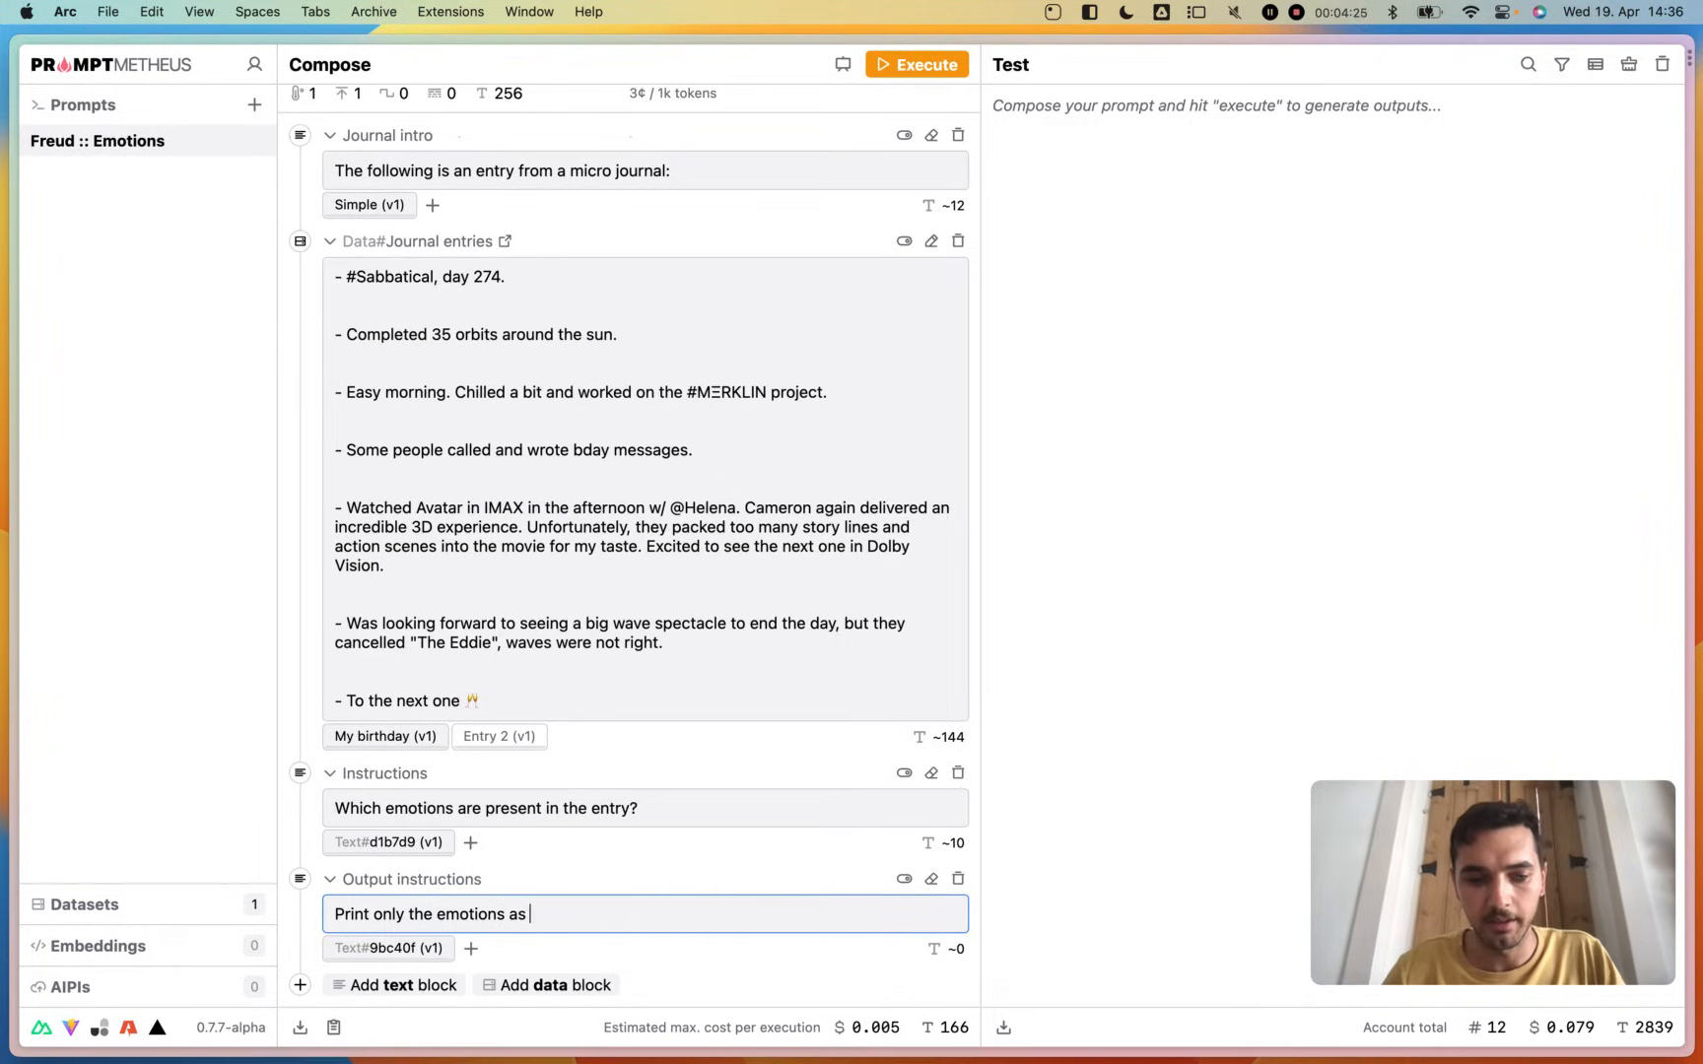
pyautogui.write('s a comma')
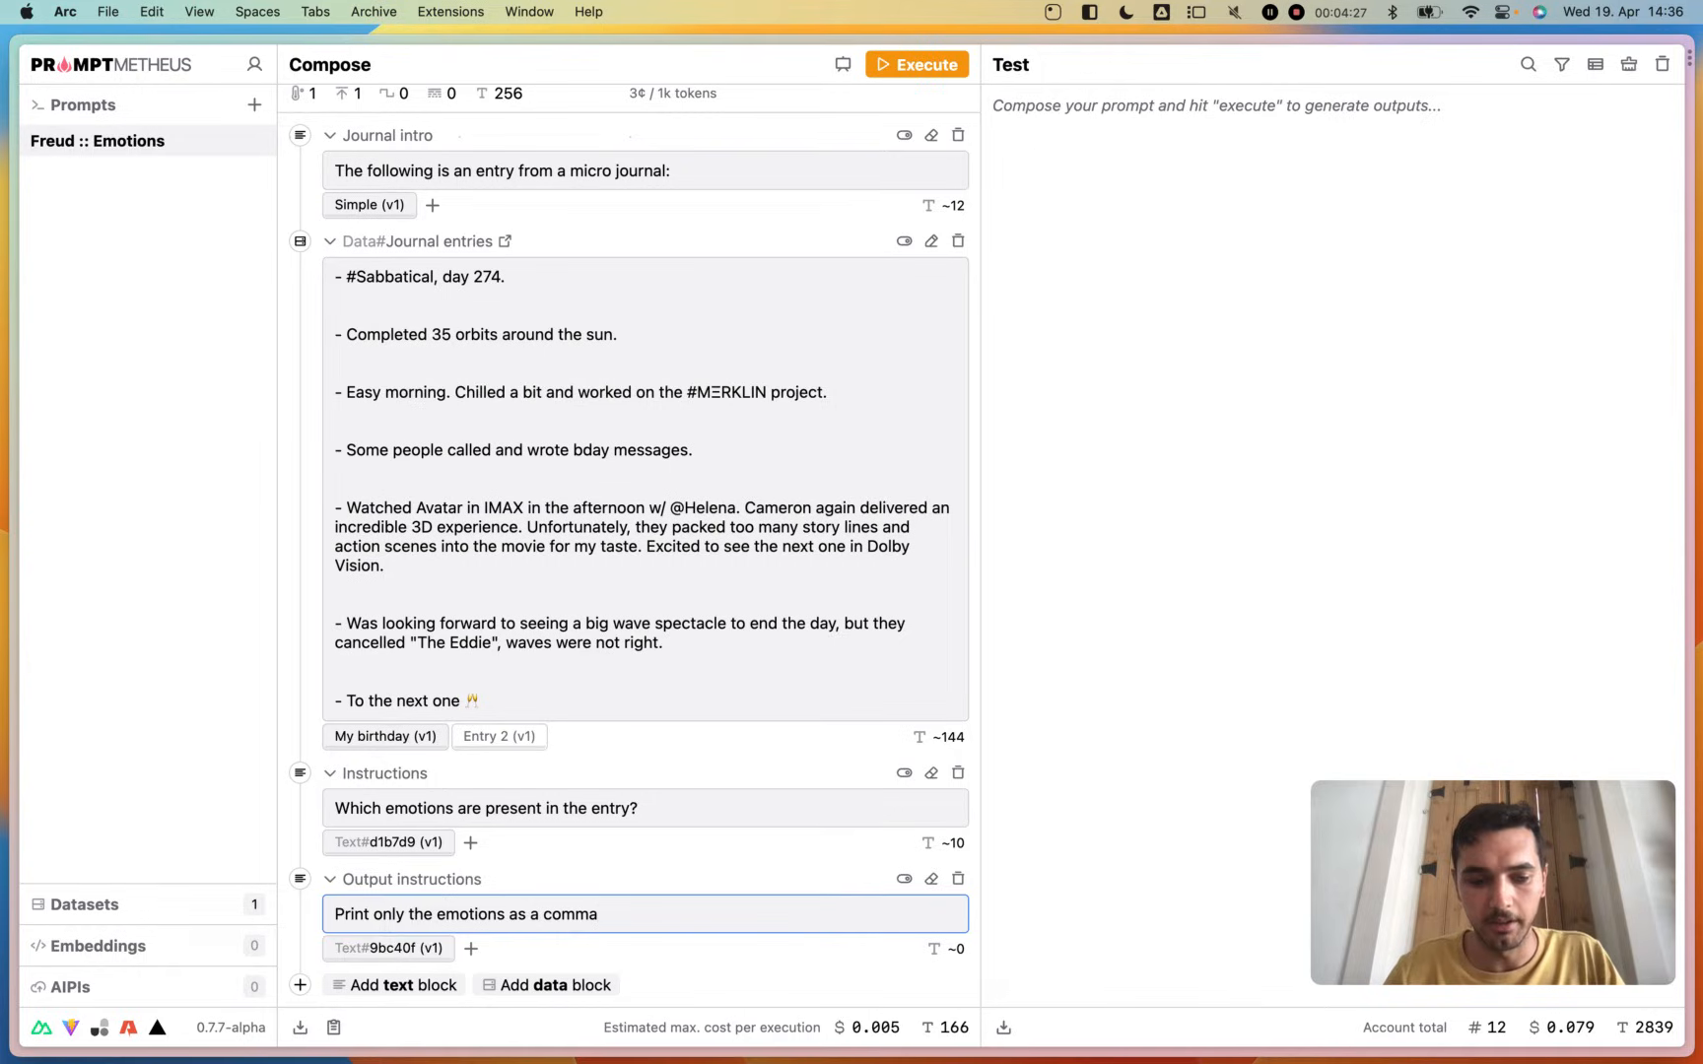
pyautogui.write('-separated ')
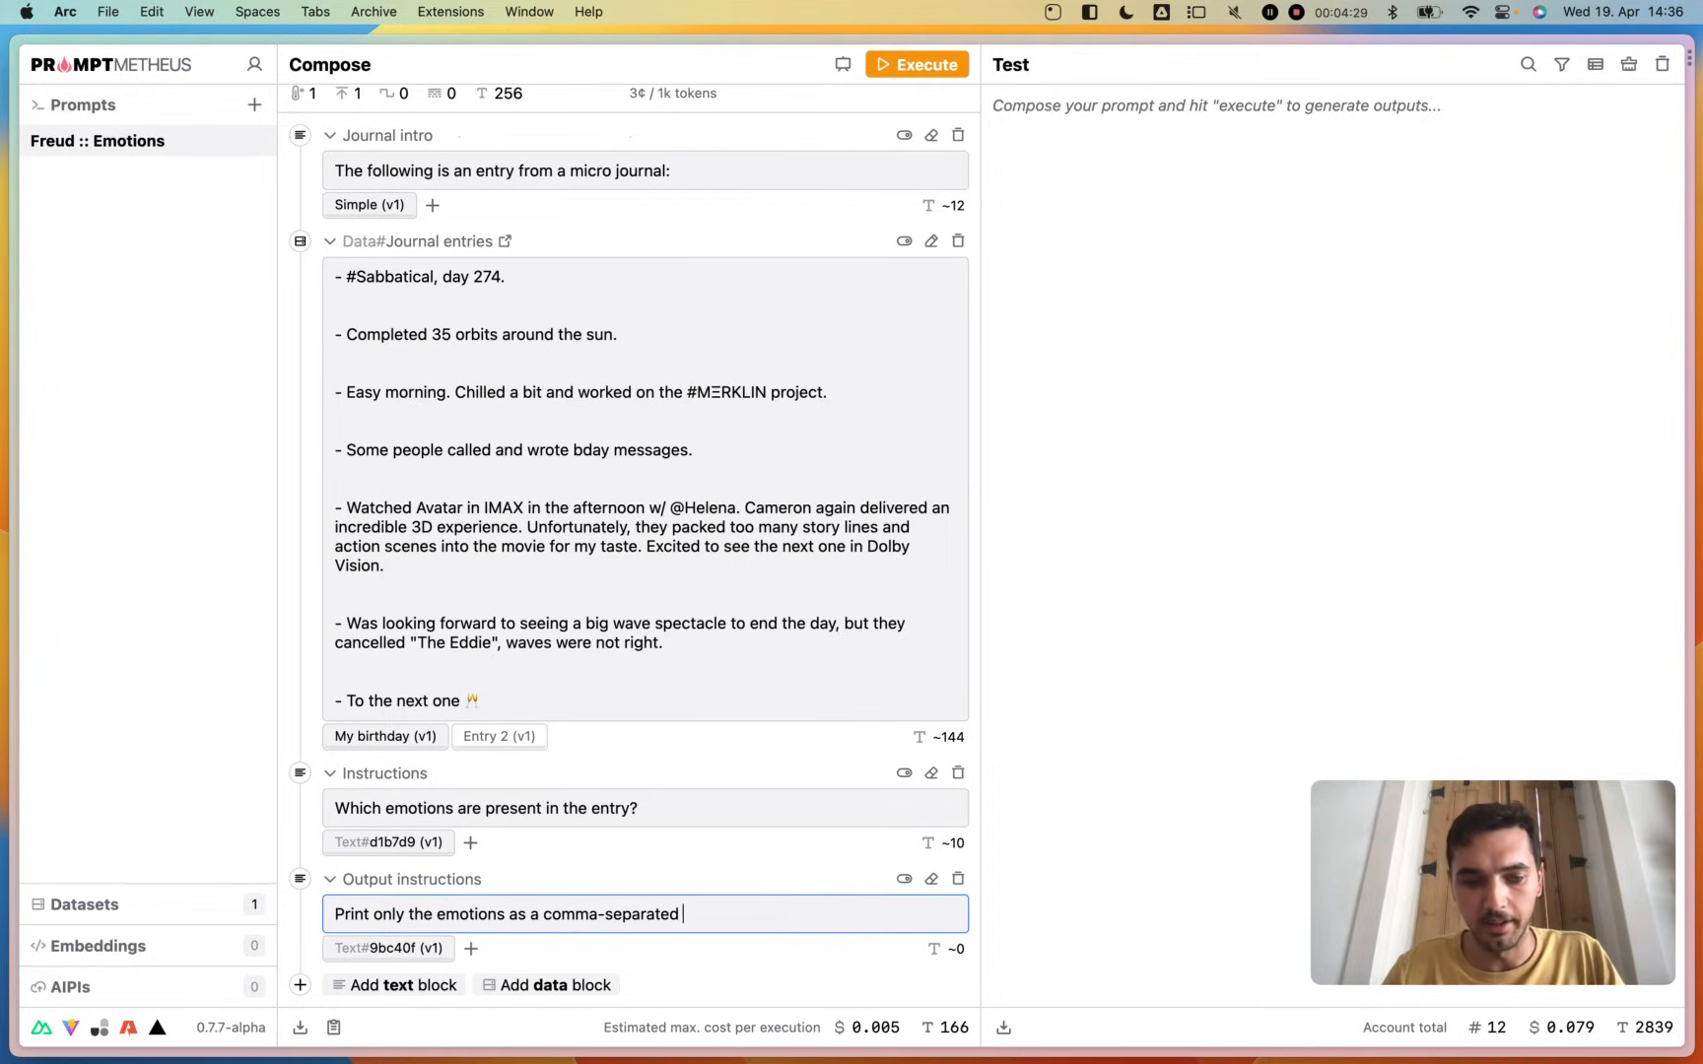
pyautogui.write('list')
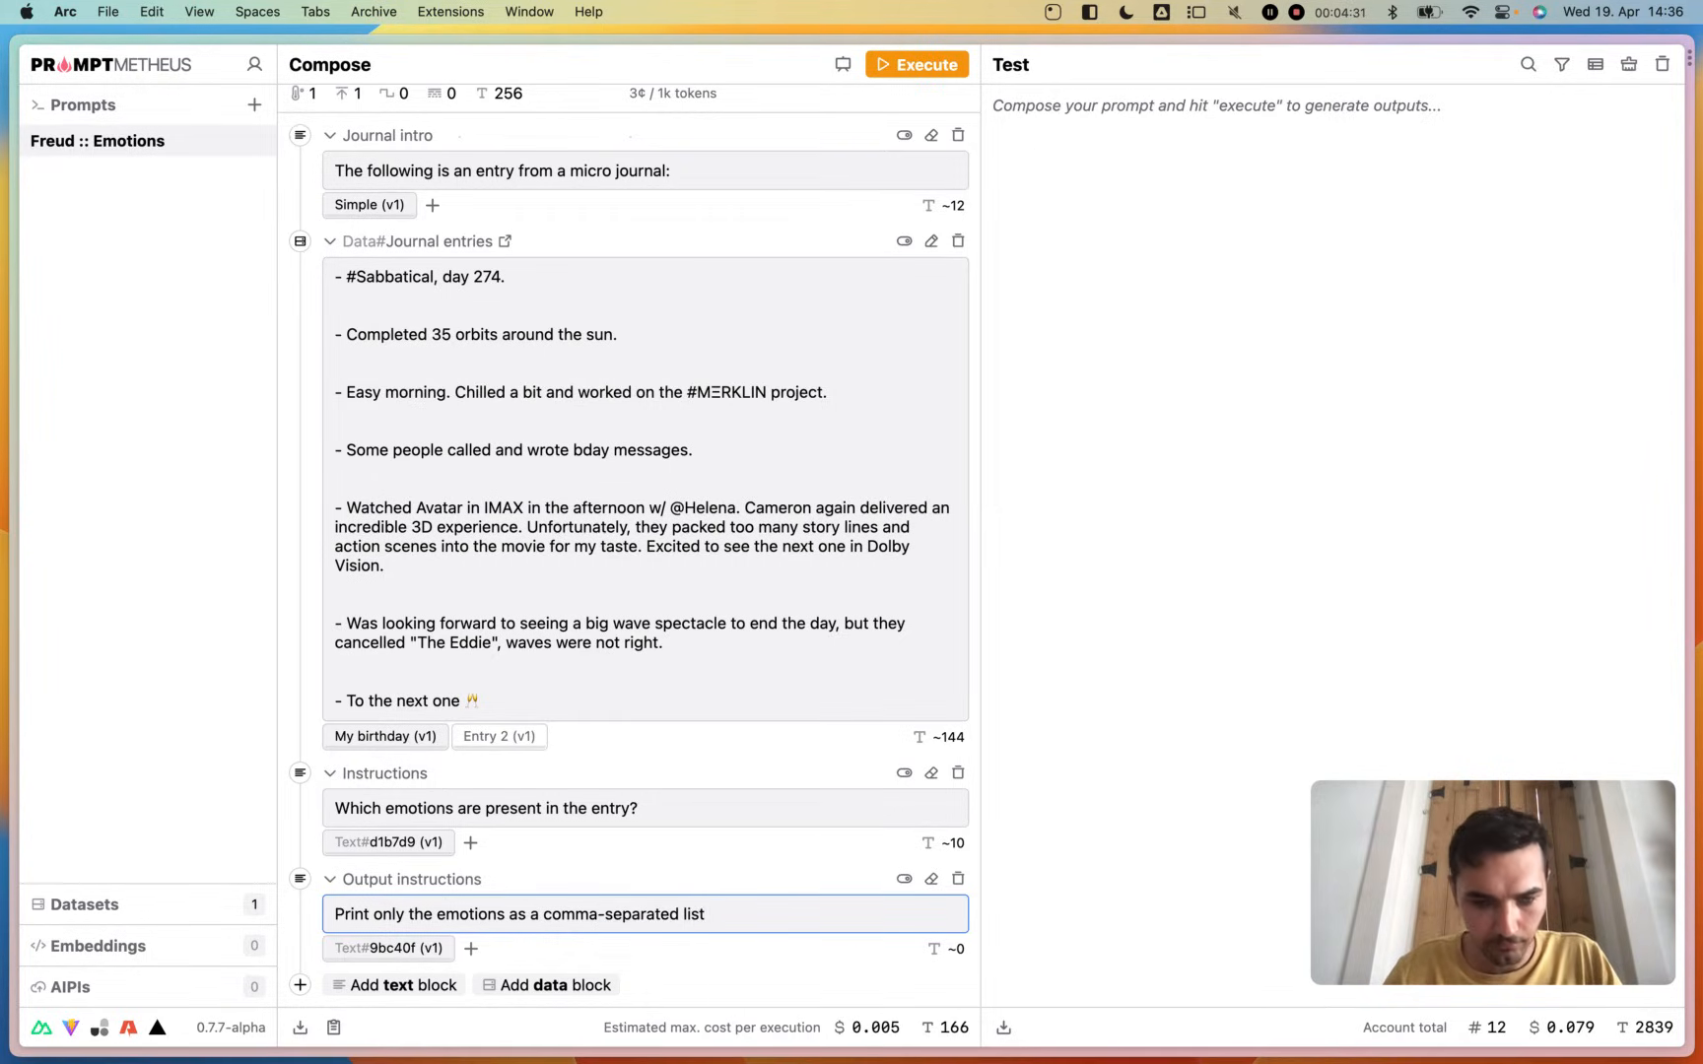
pyautogui.write(', nothing else.')
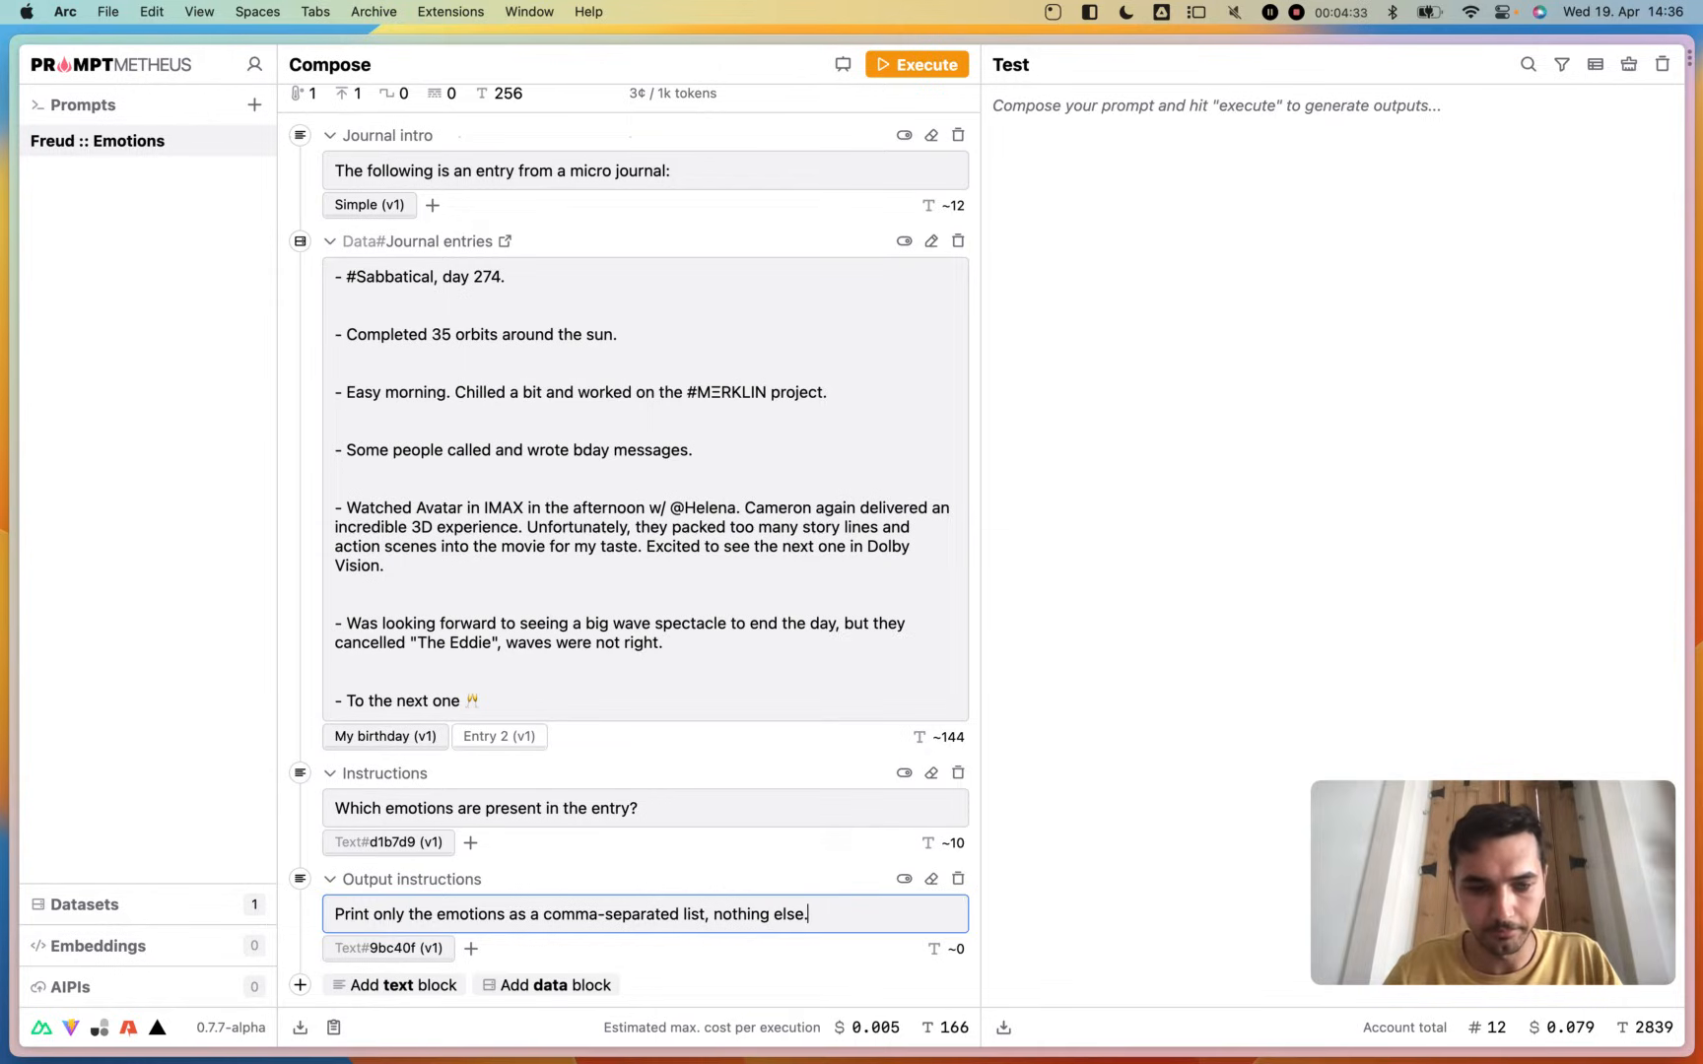
# - Add a blank line and an "Emotions:" line at the end of the Output instructions text
pyautogui.press('Return')
pyautogui.press('Return')
pyautogui.write('Emotoins')
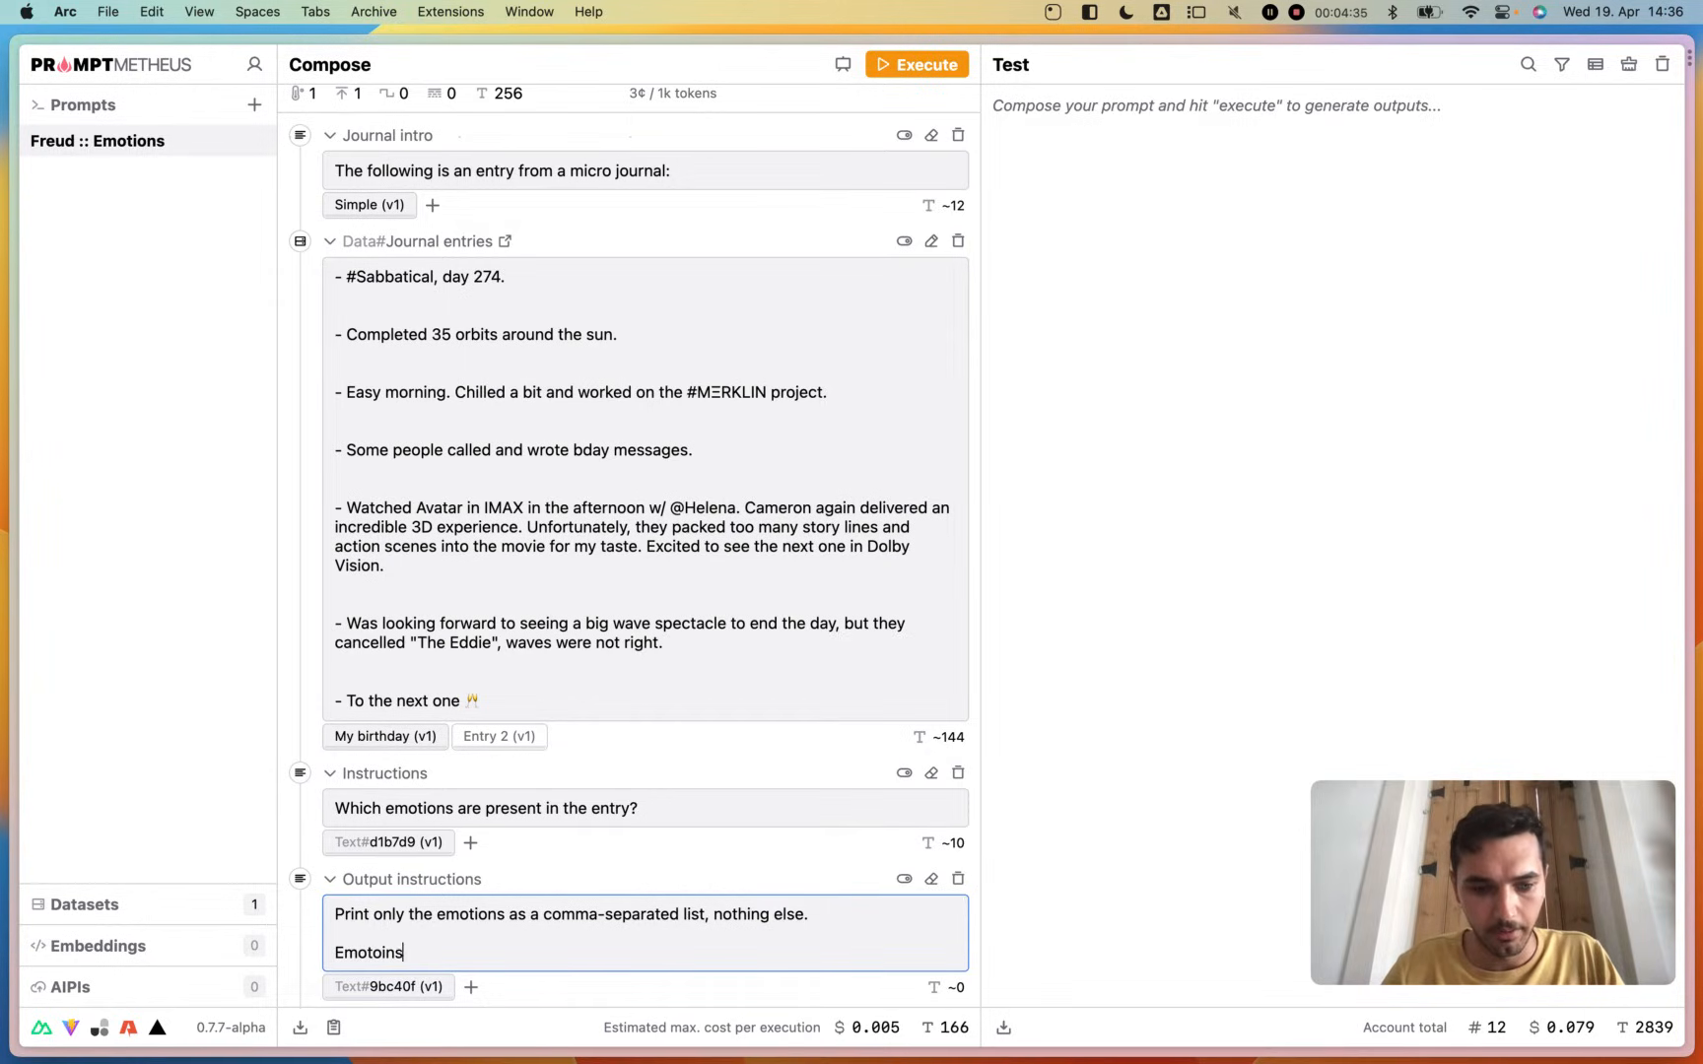
pyautogui.press('BackSpace')
pyautogui.press('BackSpace')
pyautogui.press('BackSpace')
pyautogui.press('BackSpace')
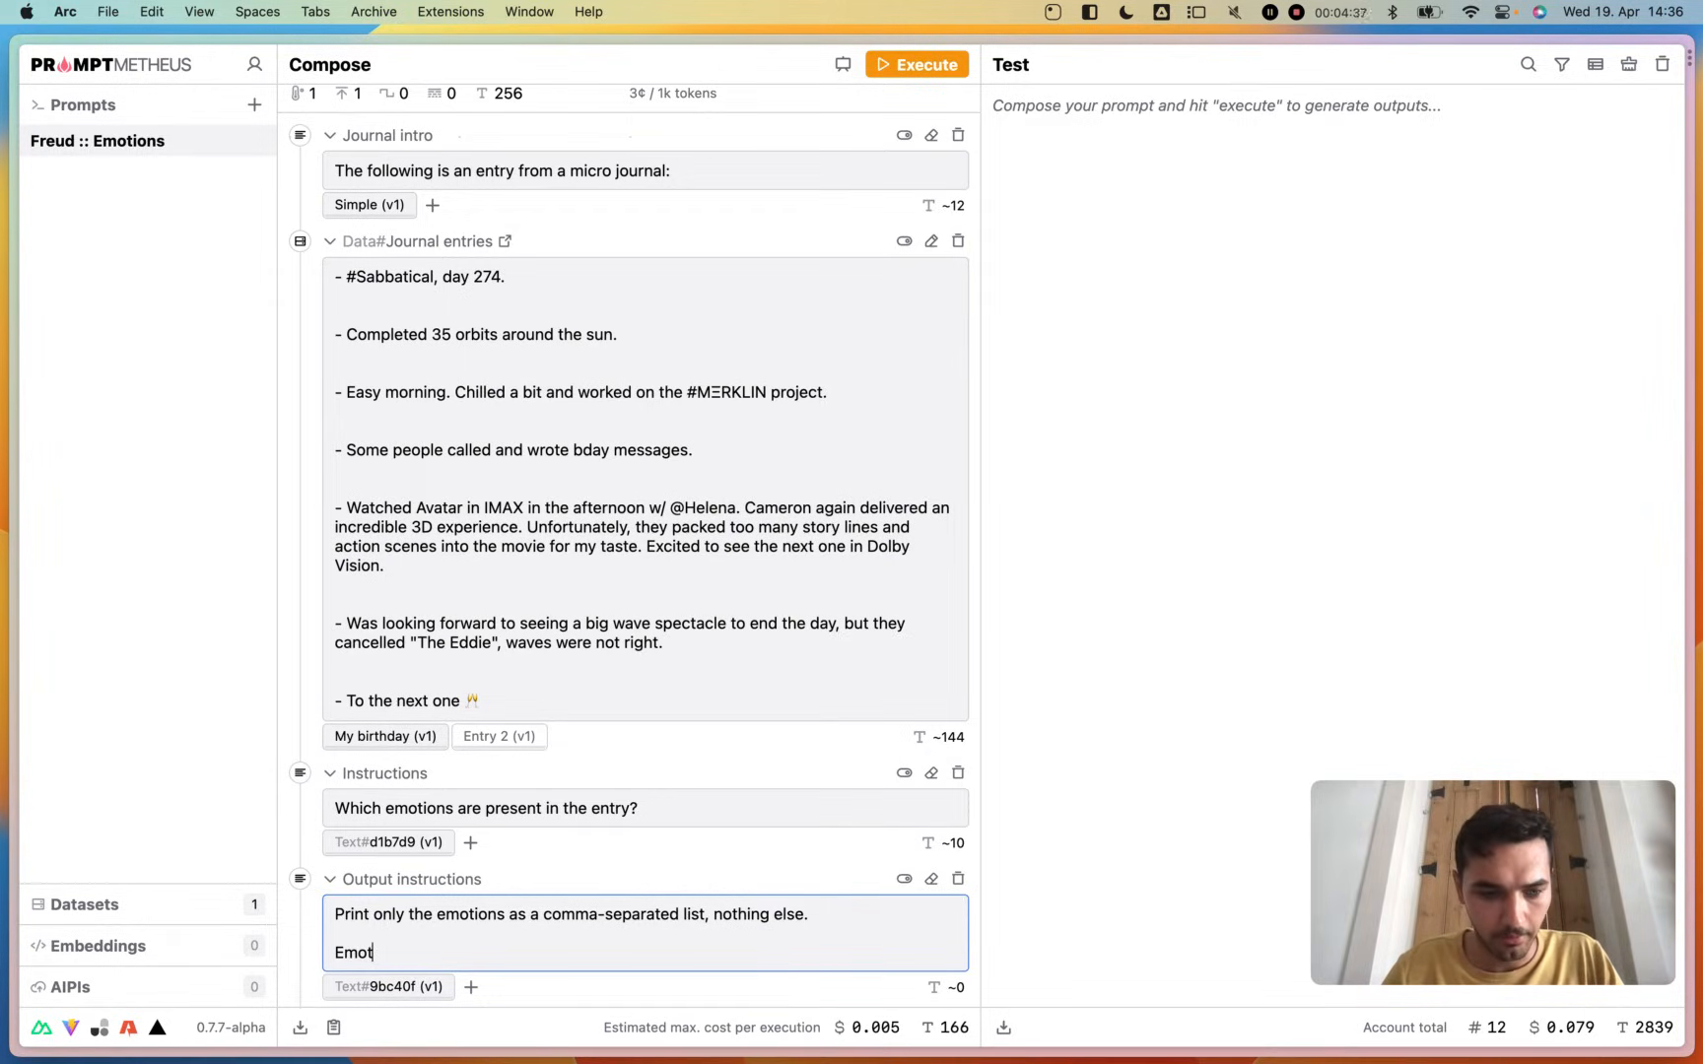
pyautogui.write('ions:')
pyautogui.click(681, 995)
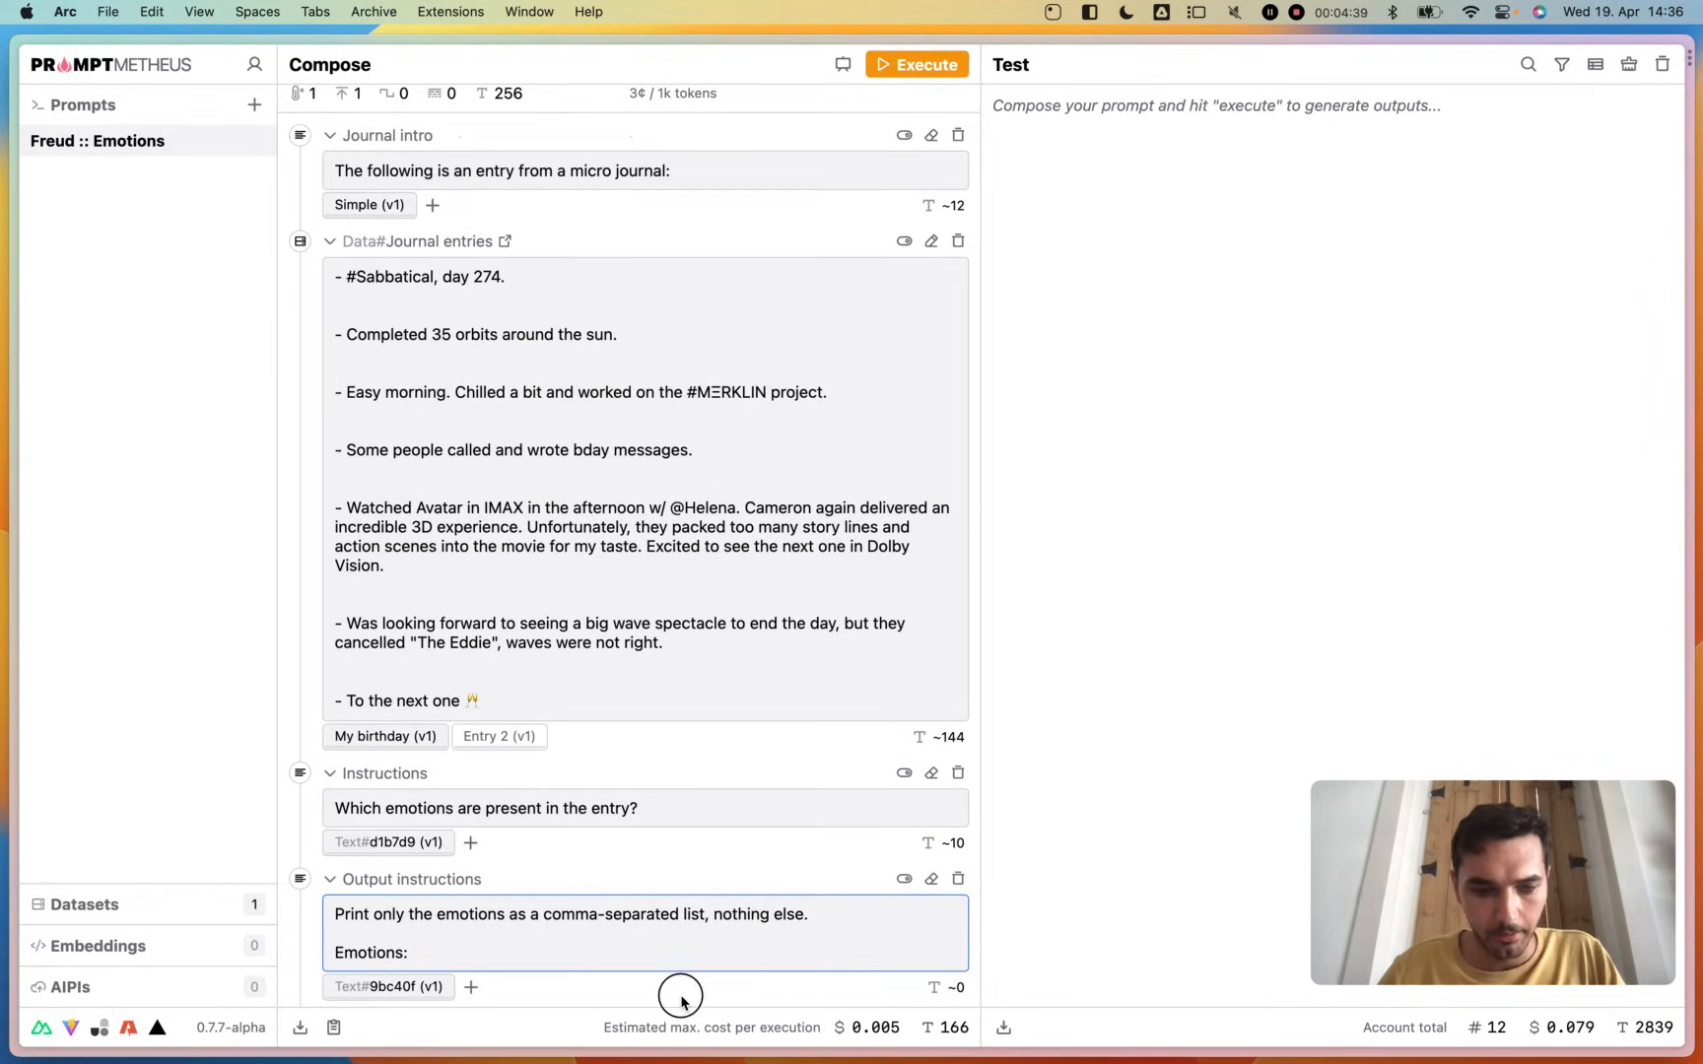
# - Name the Output instructions block's variant "Basic" and the Instructions block's variant "Unsupervised"
pyautogui.doubleClick(410, 989)
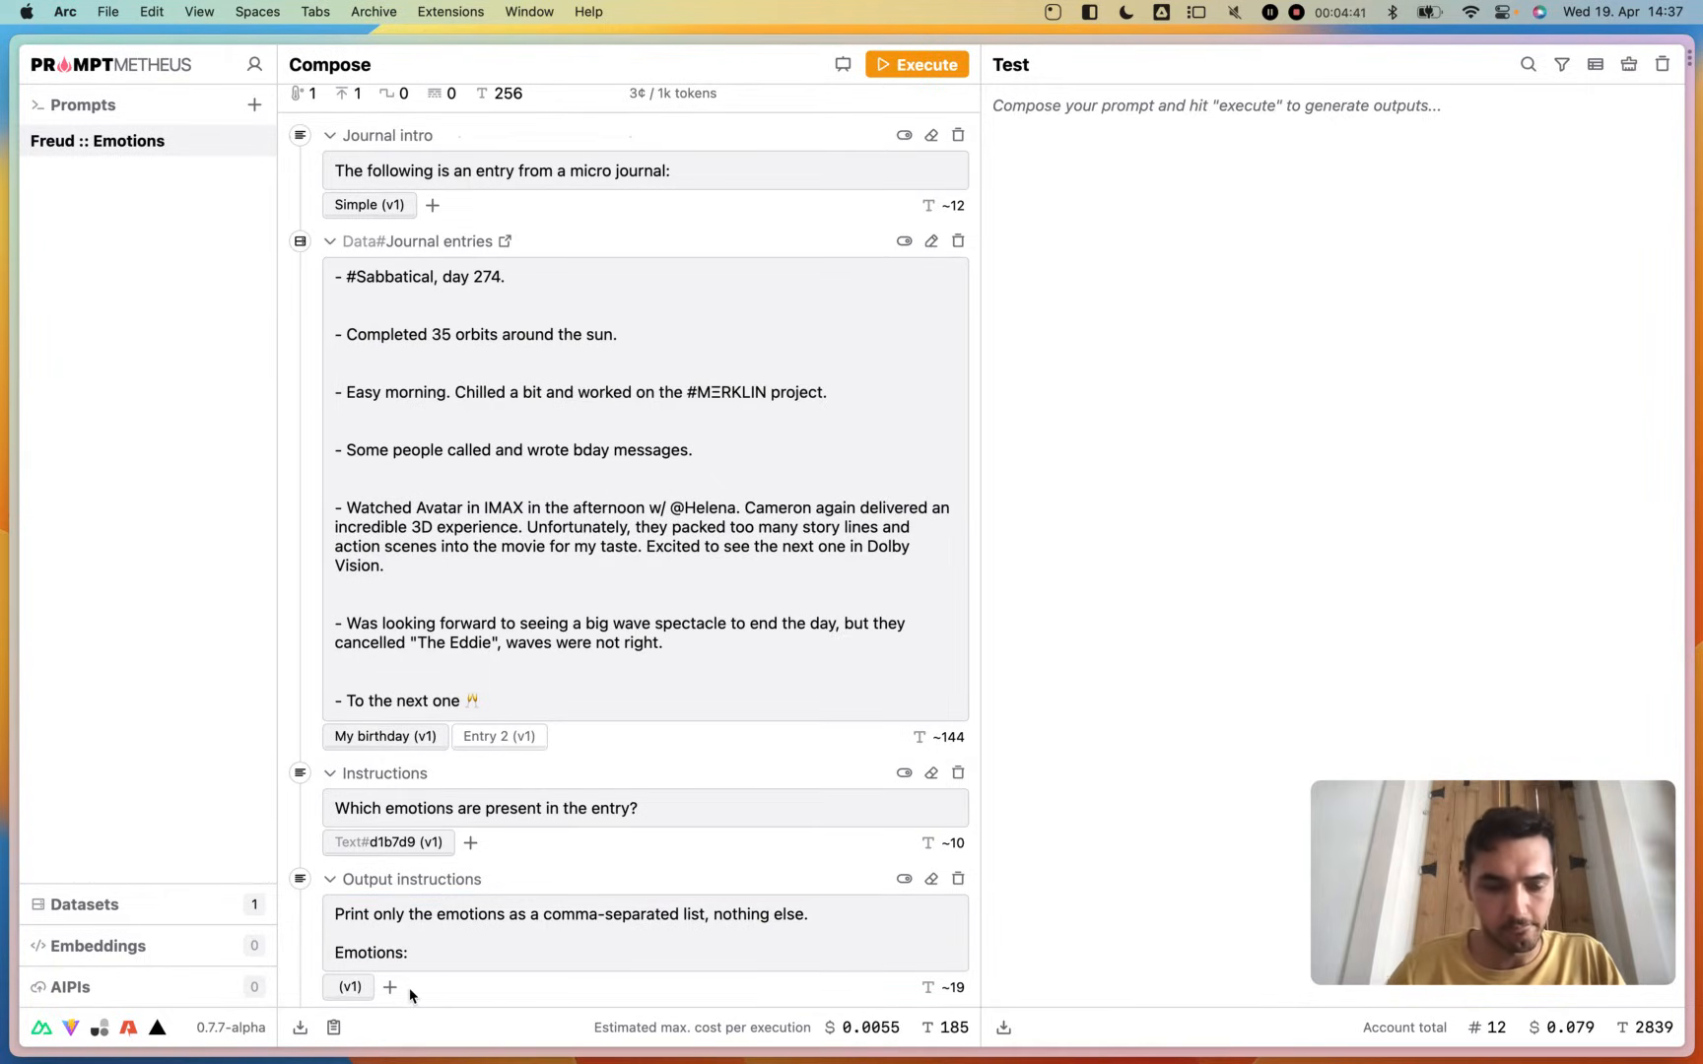
pyautogui.write('Basic')
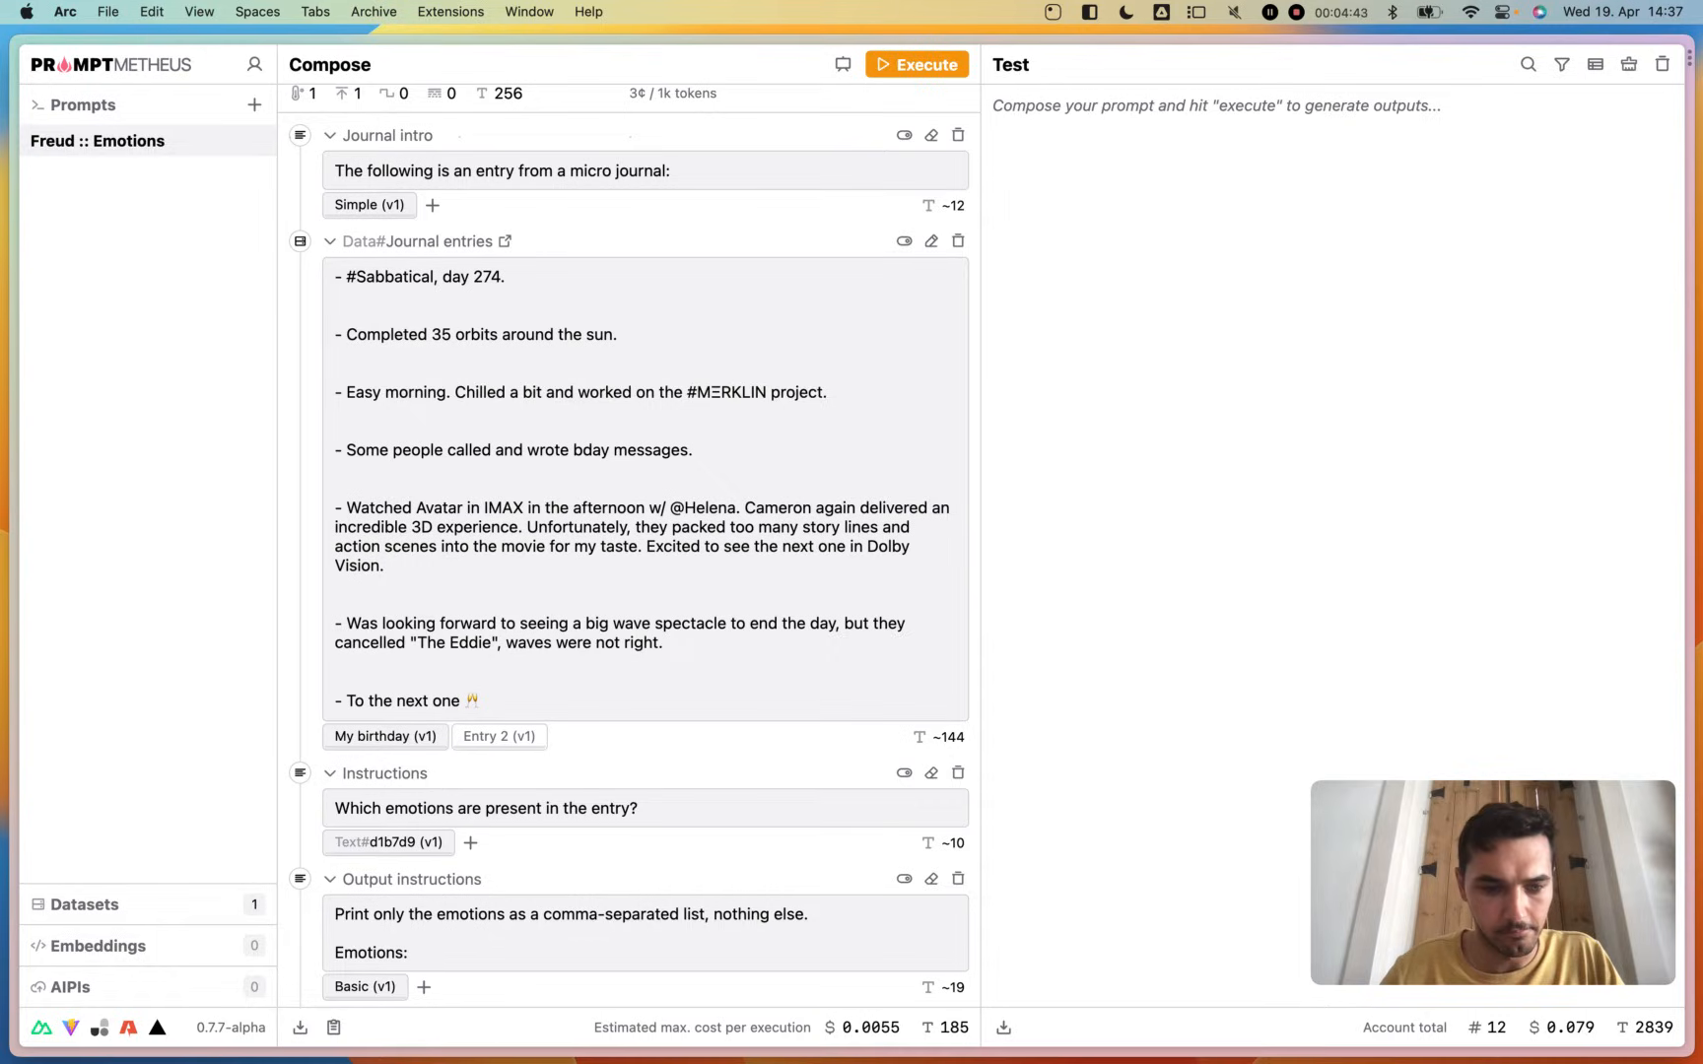
pyautogui.click(381, 842)
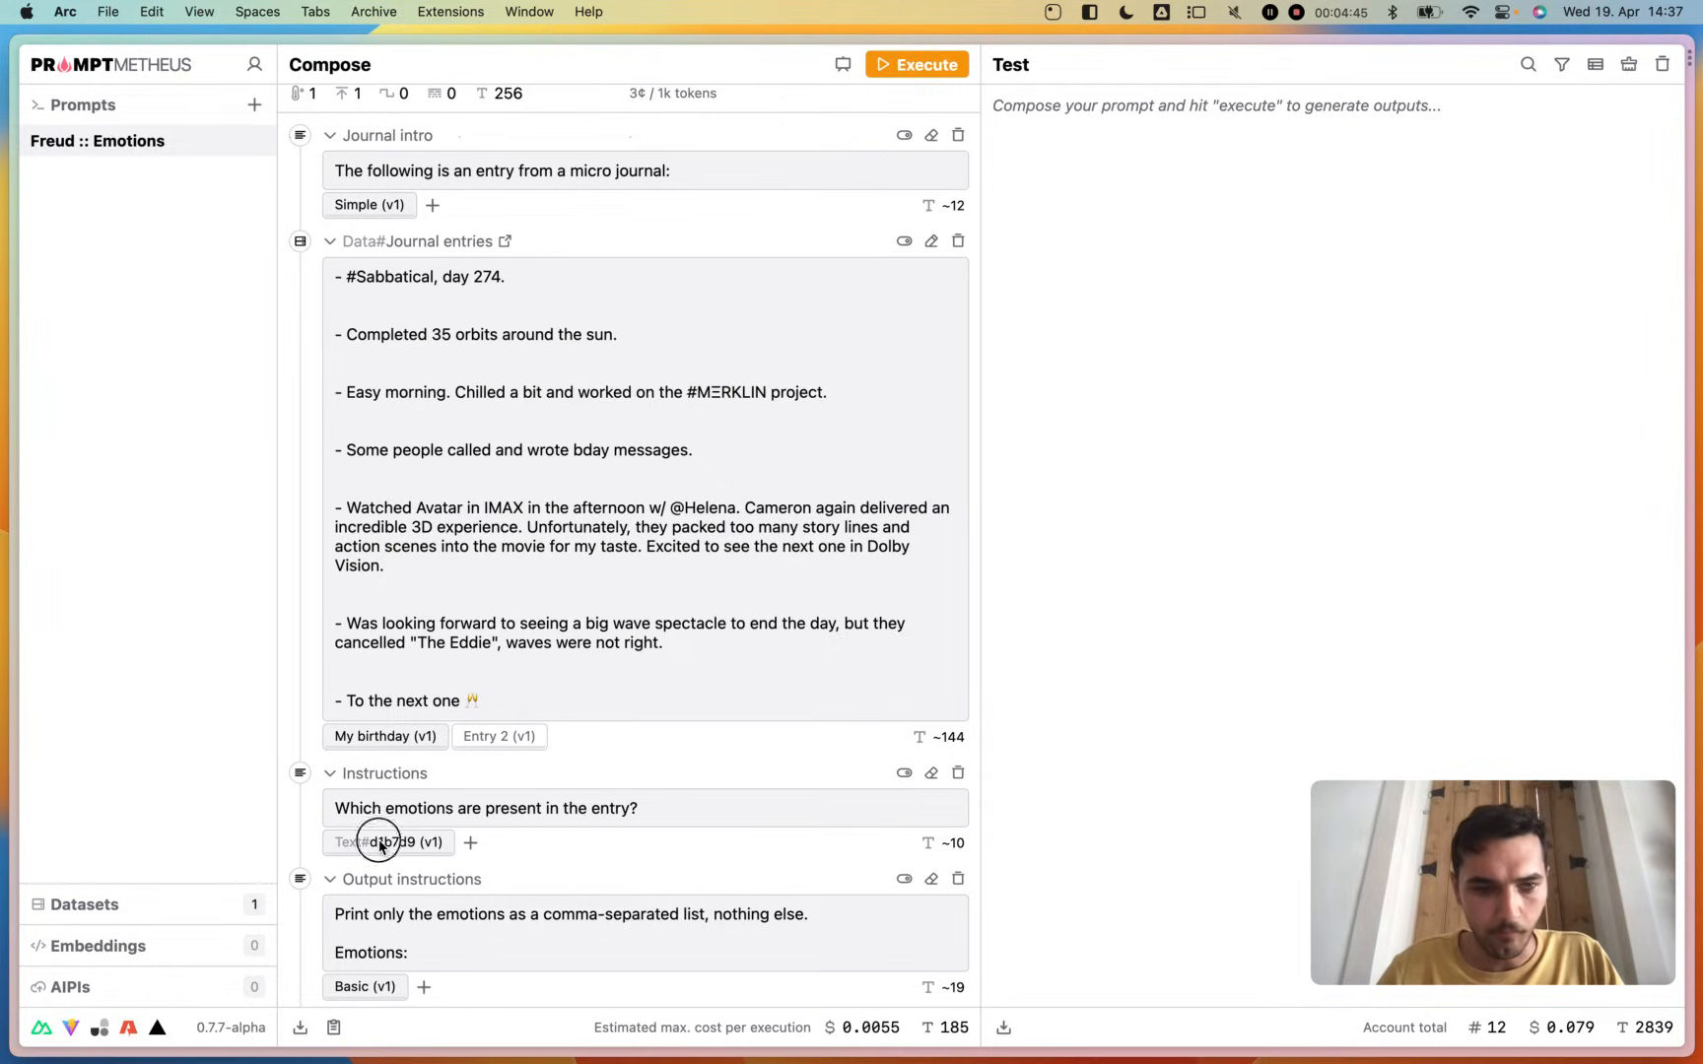
pyautogui.doubleClick(380, 842)
pyautogui.write('Simple')
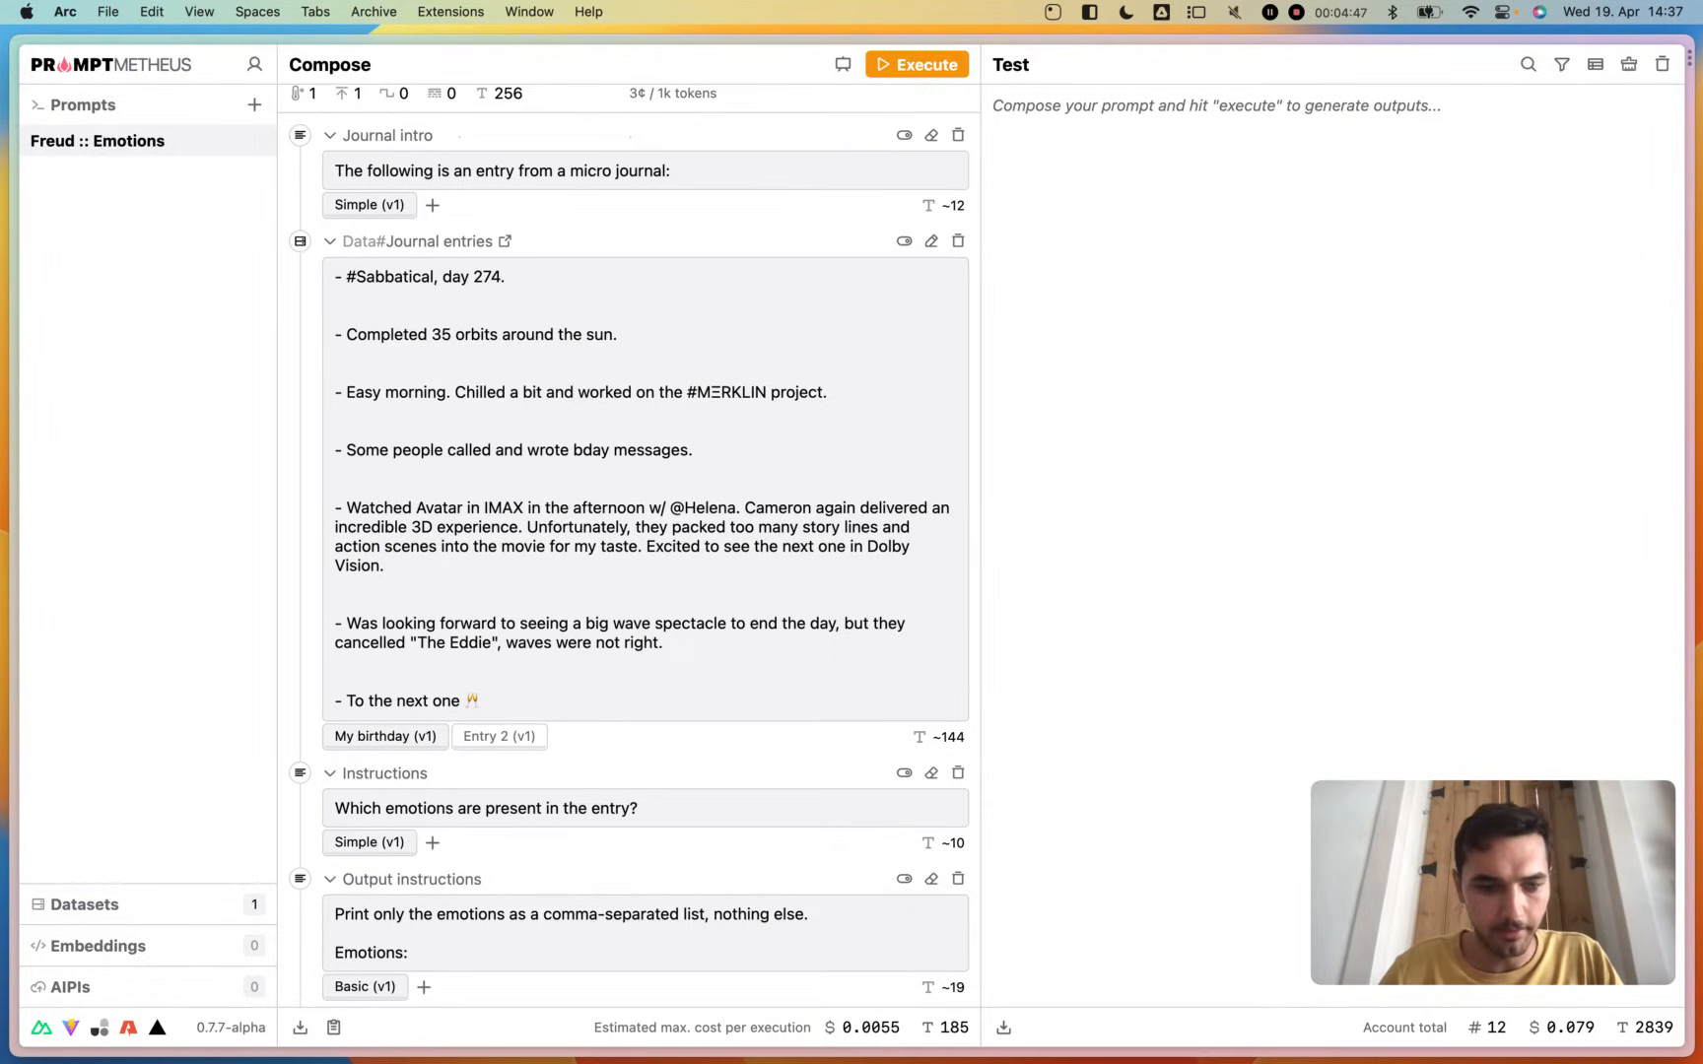
pyautogui.doubleClick(348, 842)
pyautogui.write('Unsup')
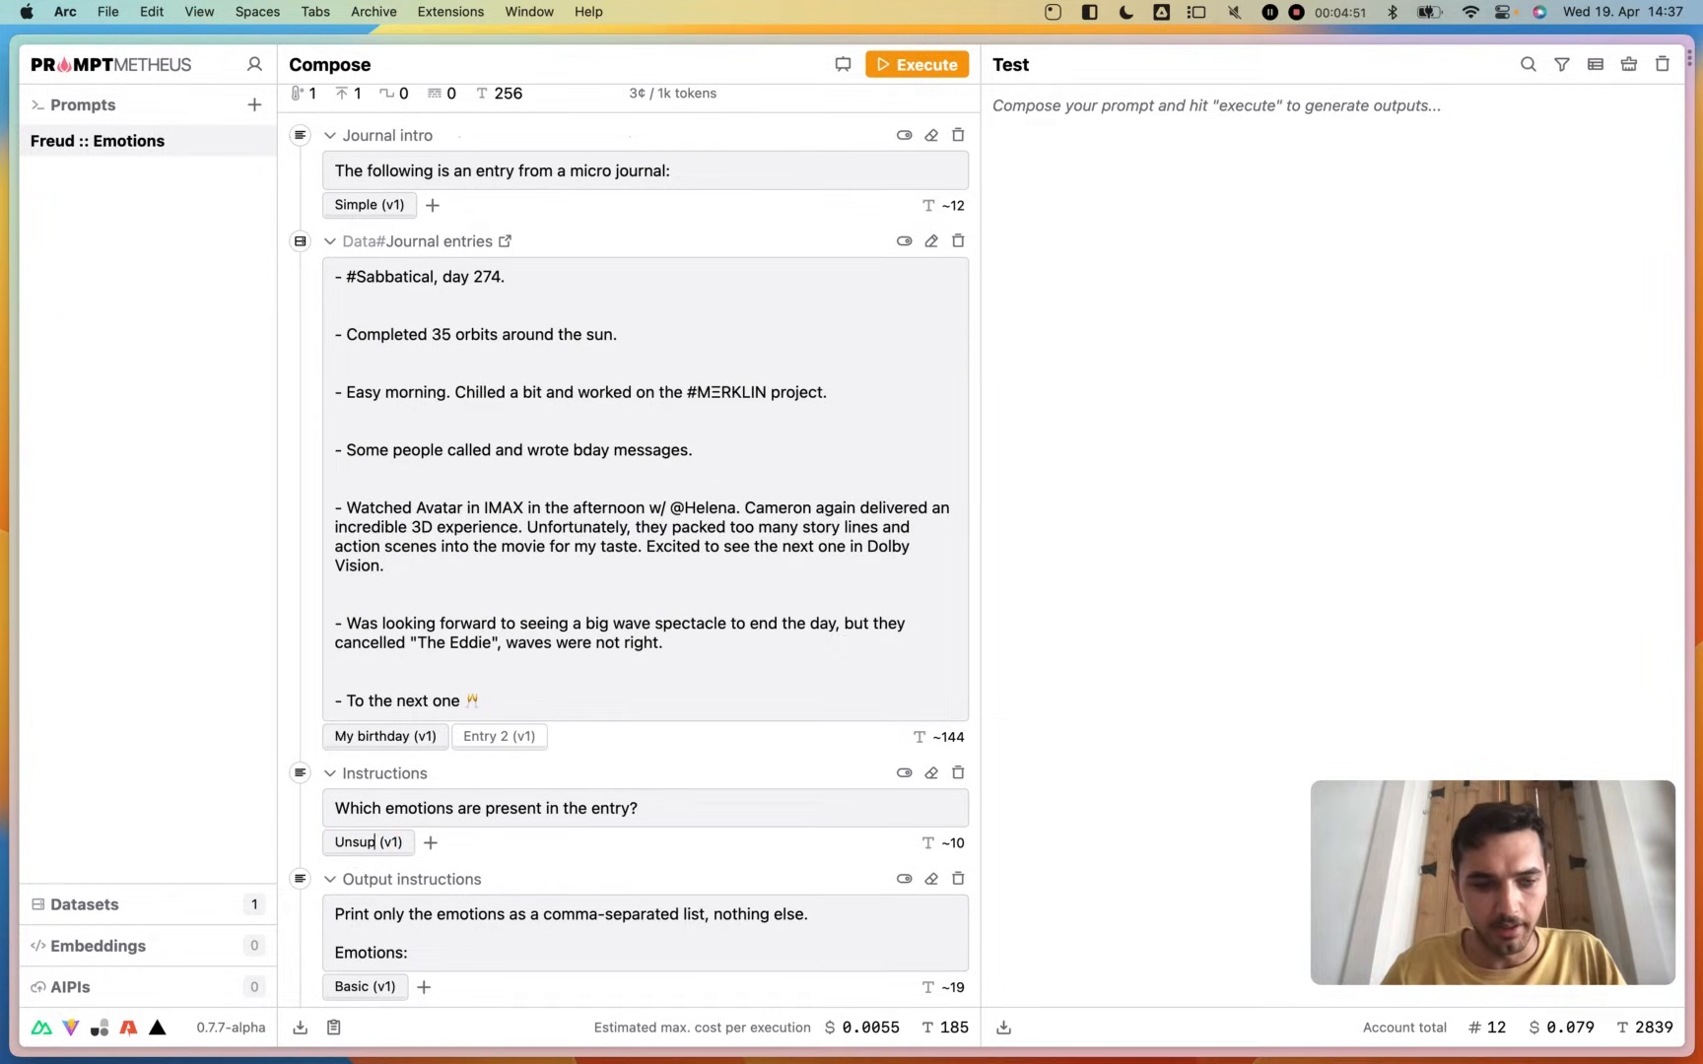
pyautogui.write('ervised')
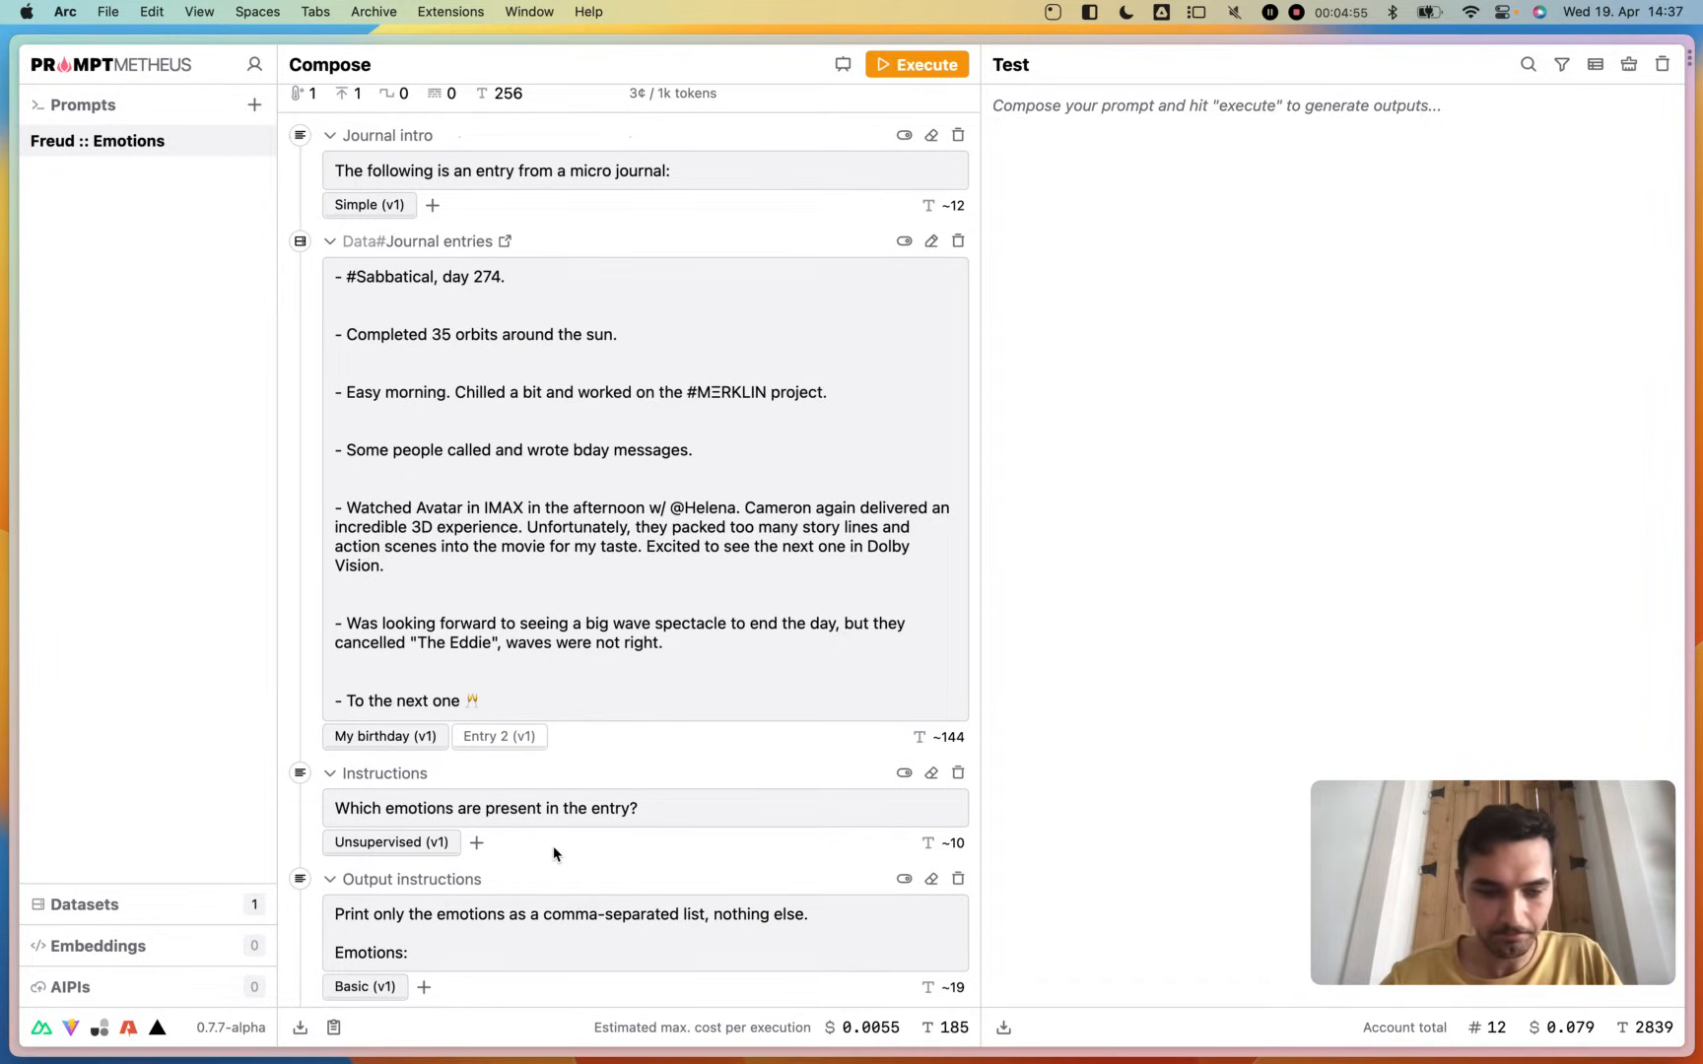
# - Preview the full composed prompt and close the preview
pyautogui.scroll(-1, 554, 848)
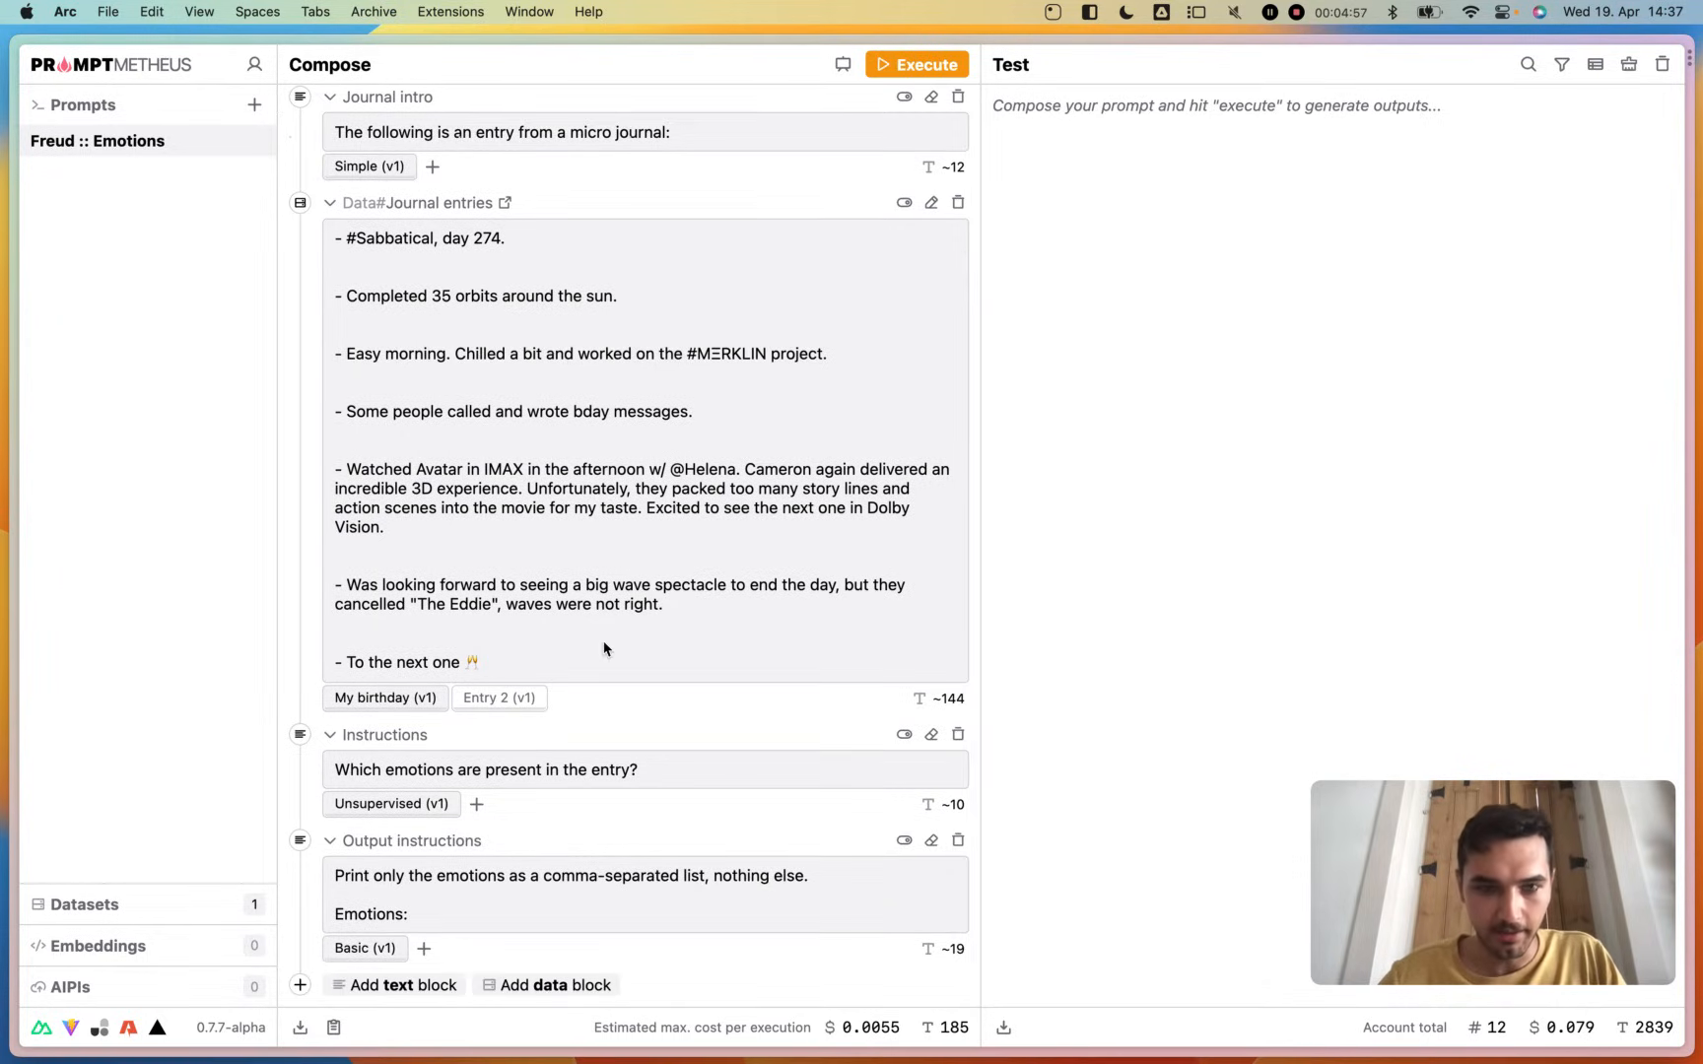
pyautogui.click(843, 65)
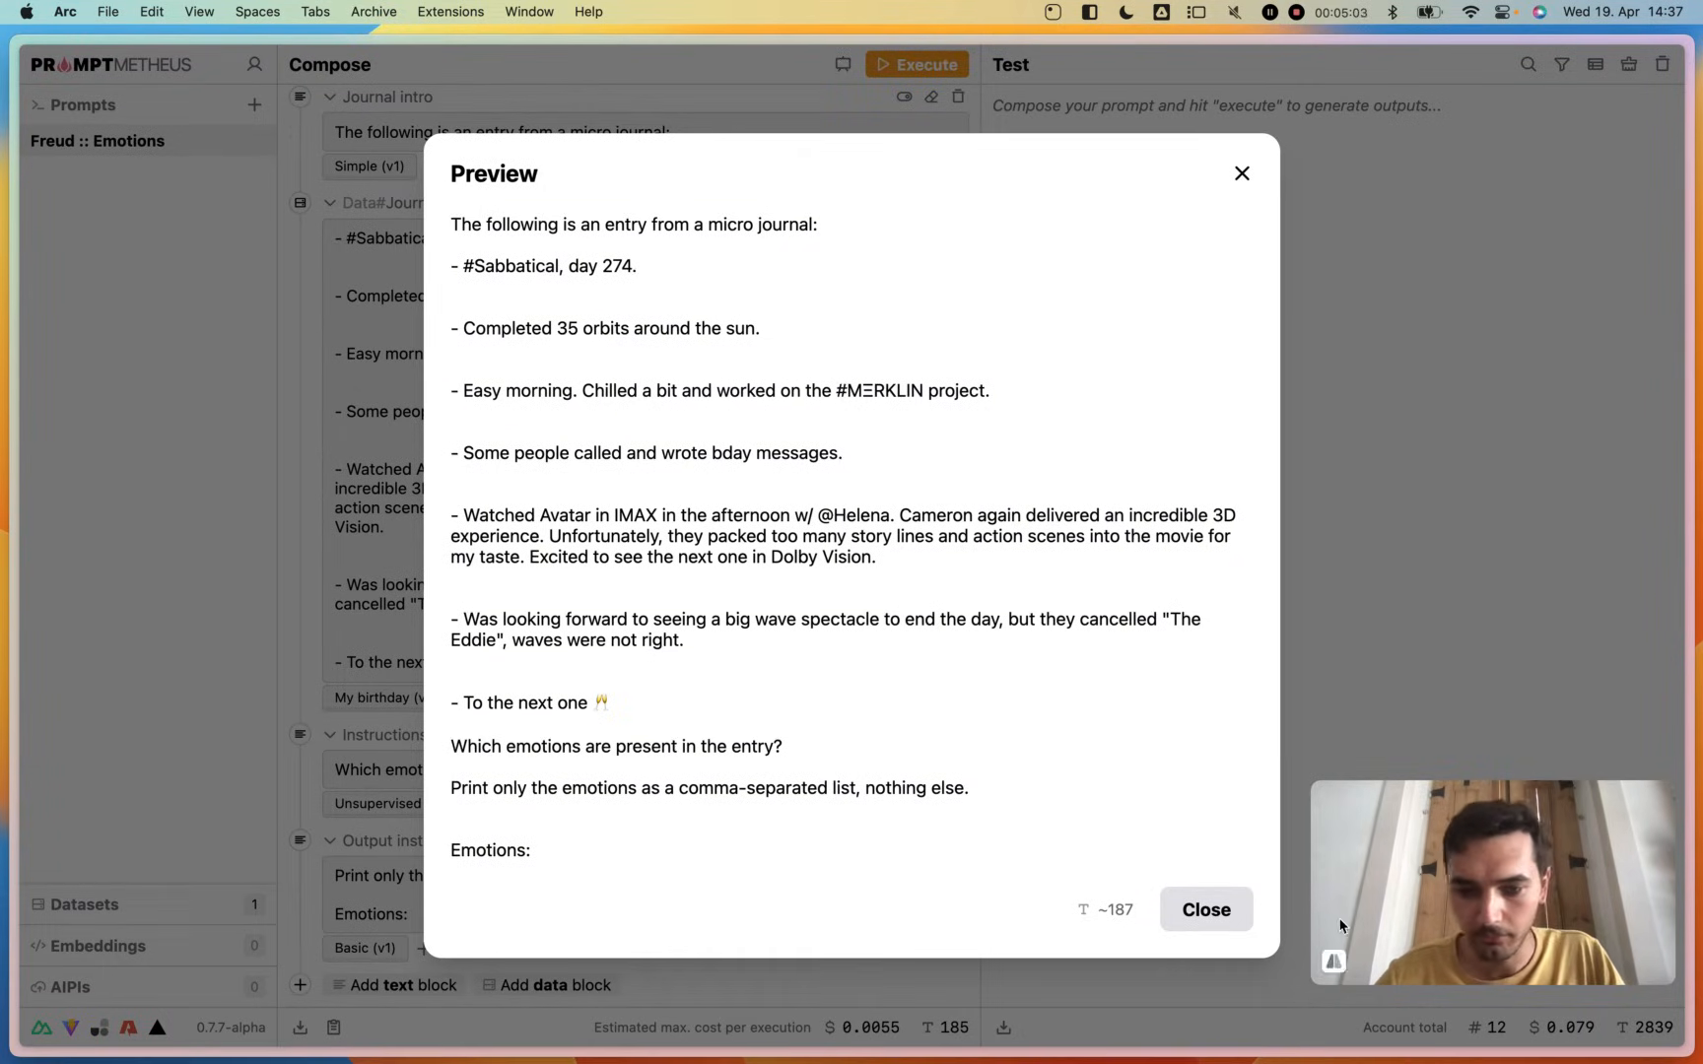
pyautogui.click(1204, 909)
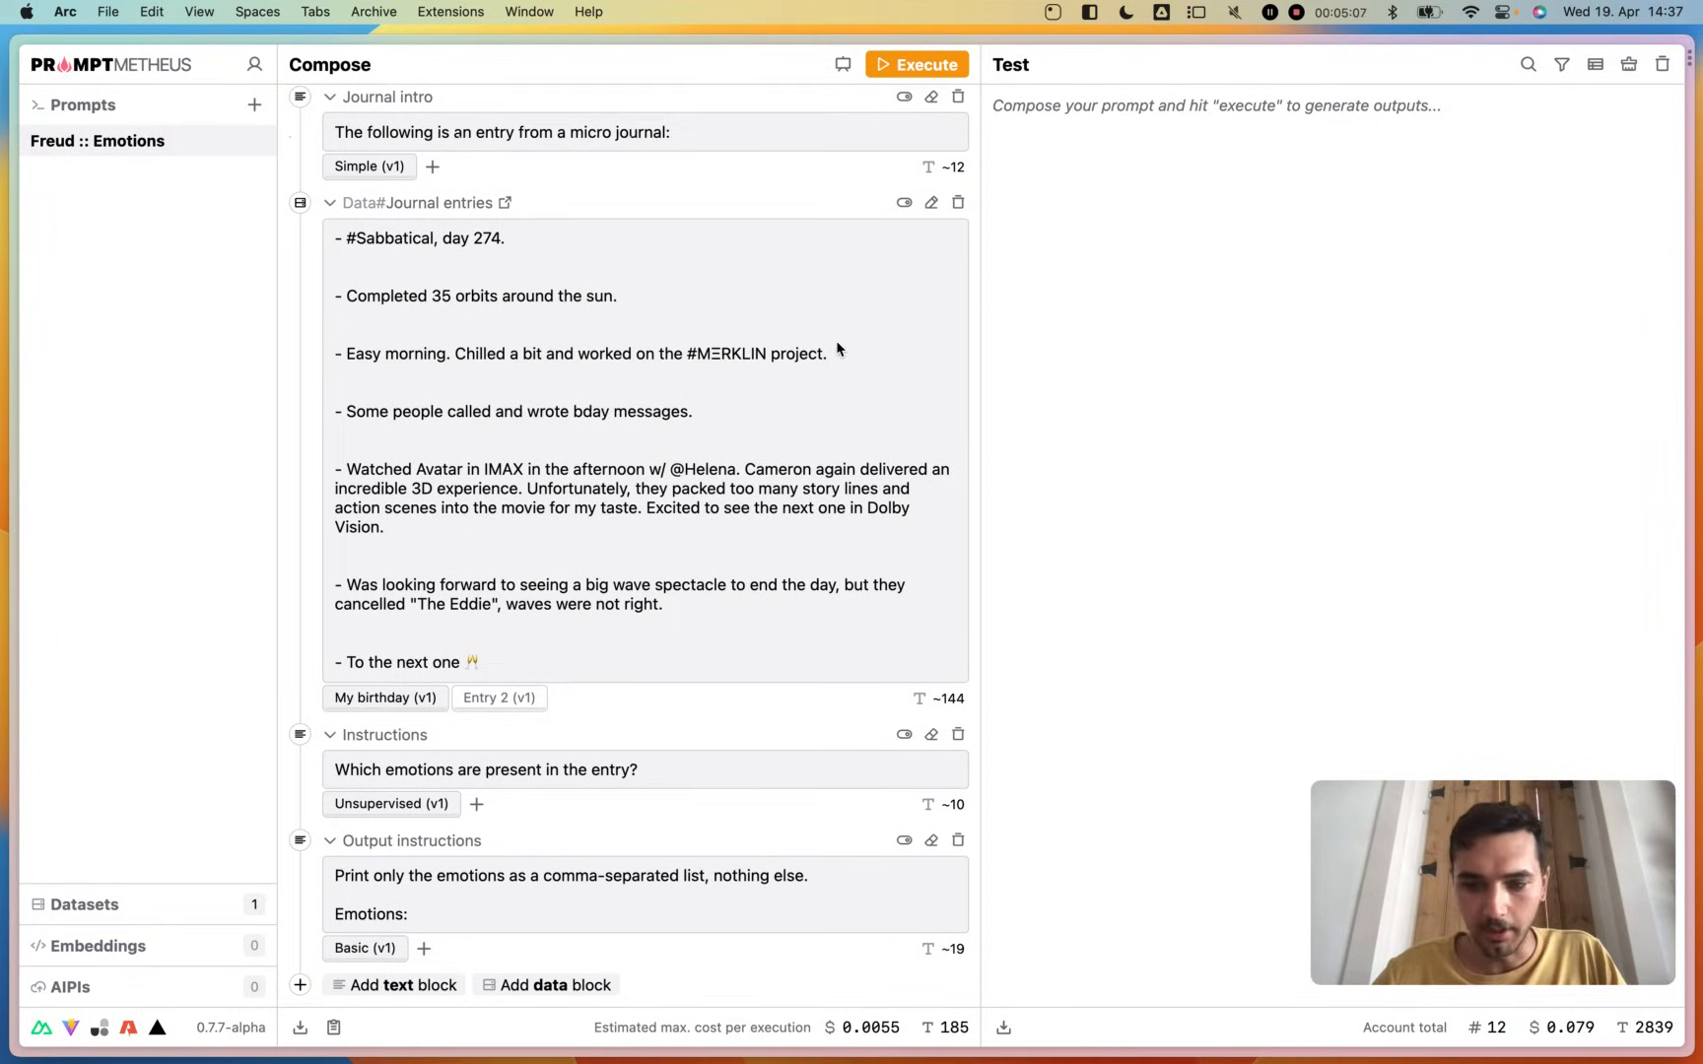
# - Execute the prompt twice, rating the first output with a star and the second output as negative
pyautogui.click(919, 67)
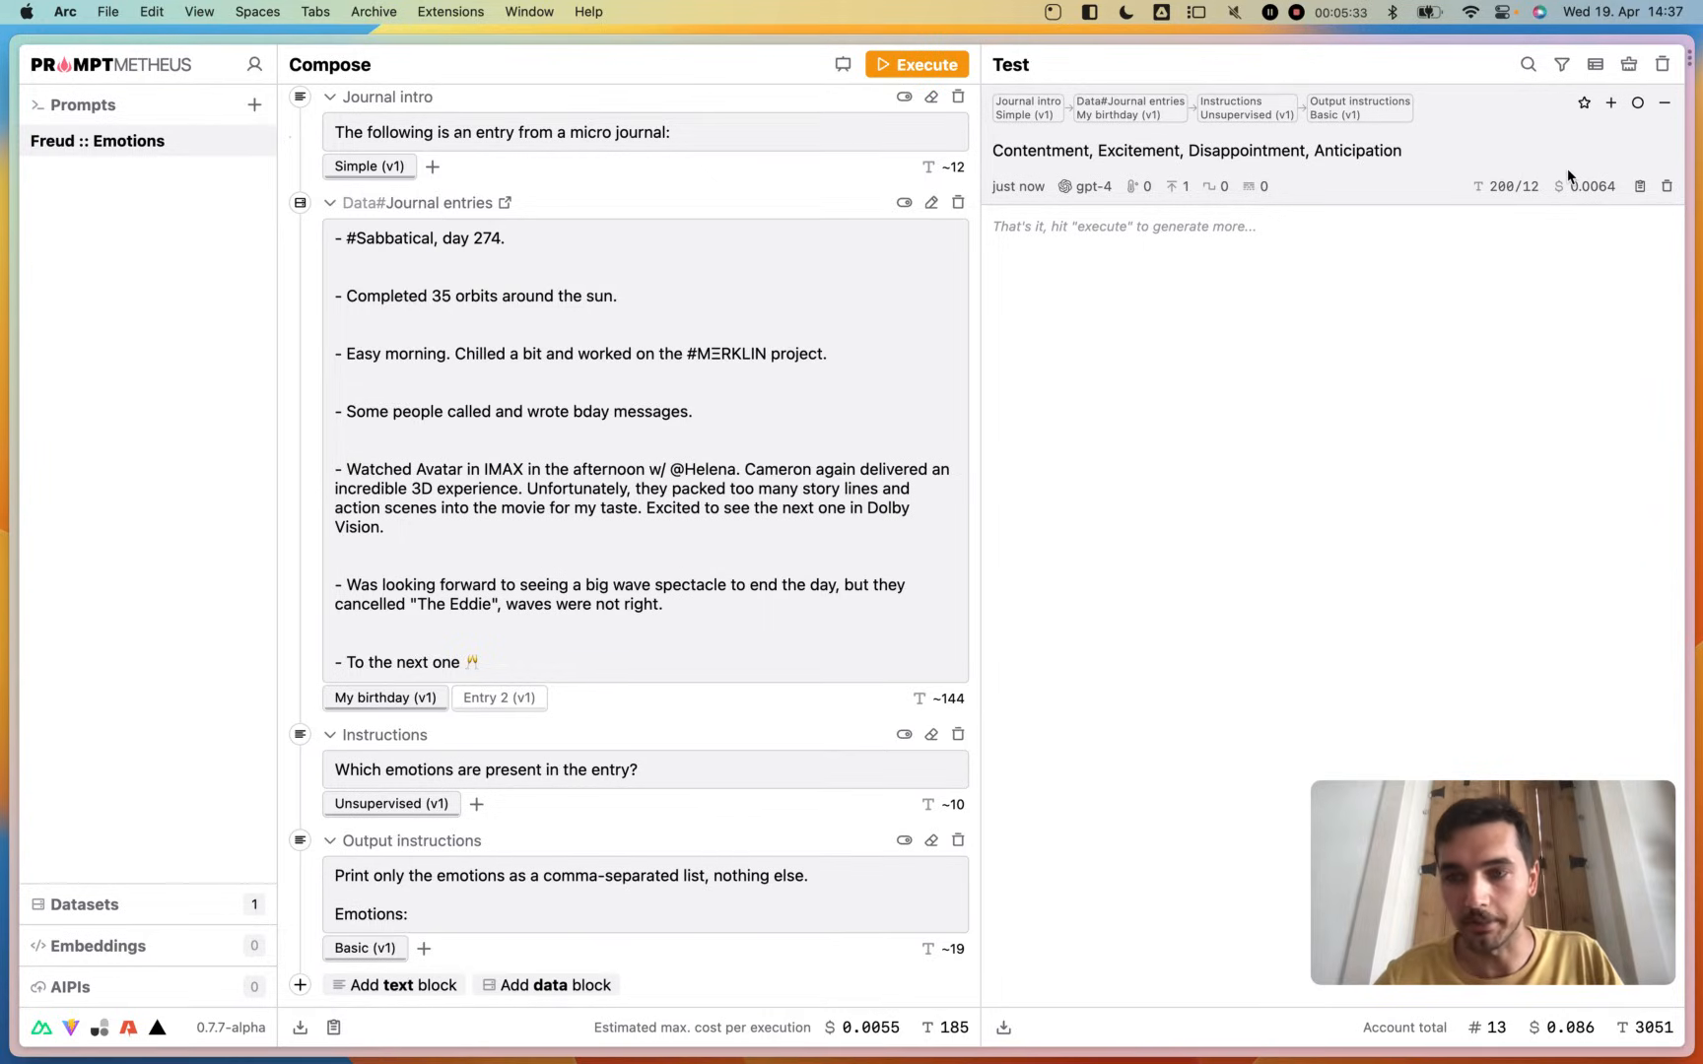
pyautogui.click(1584, 103)
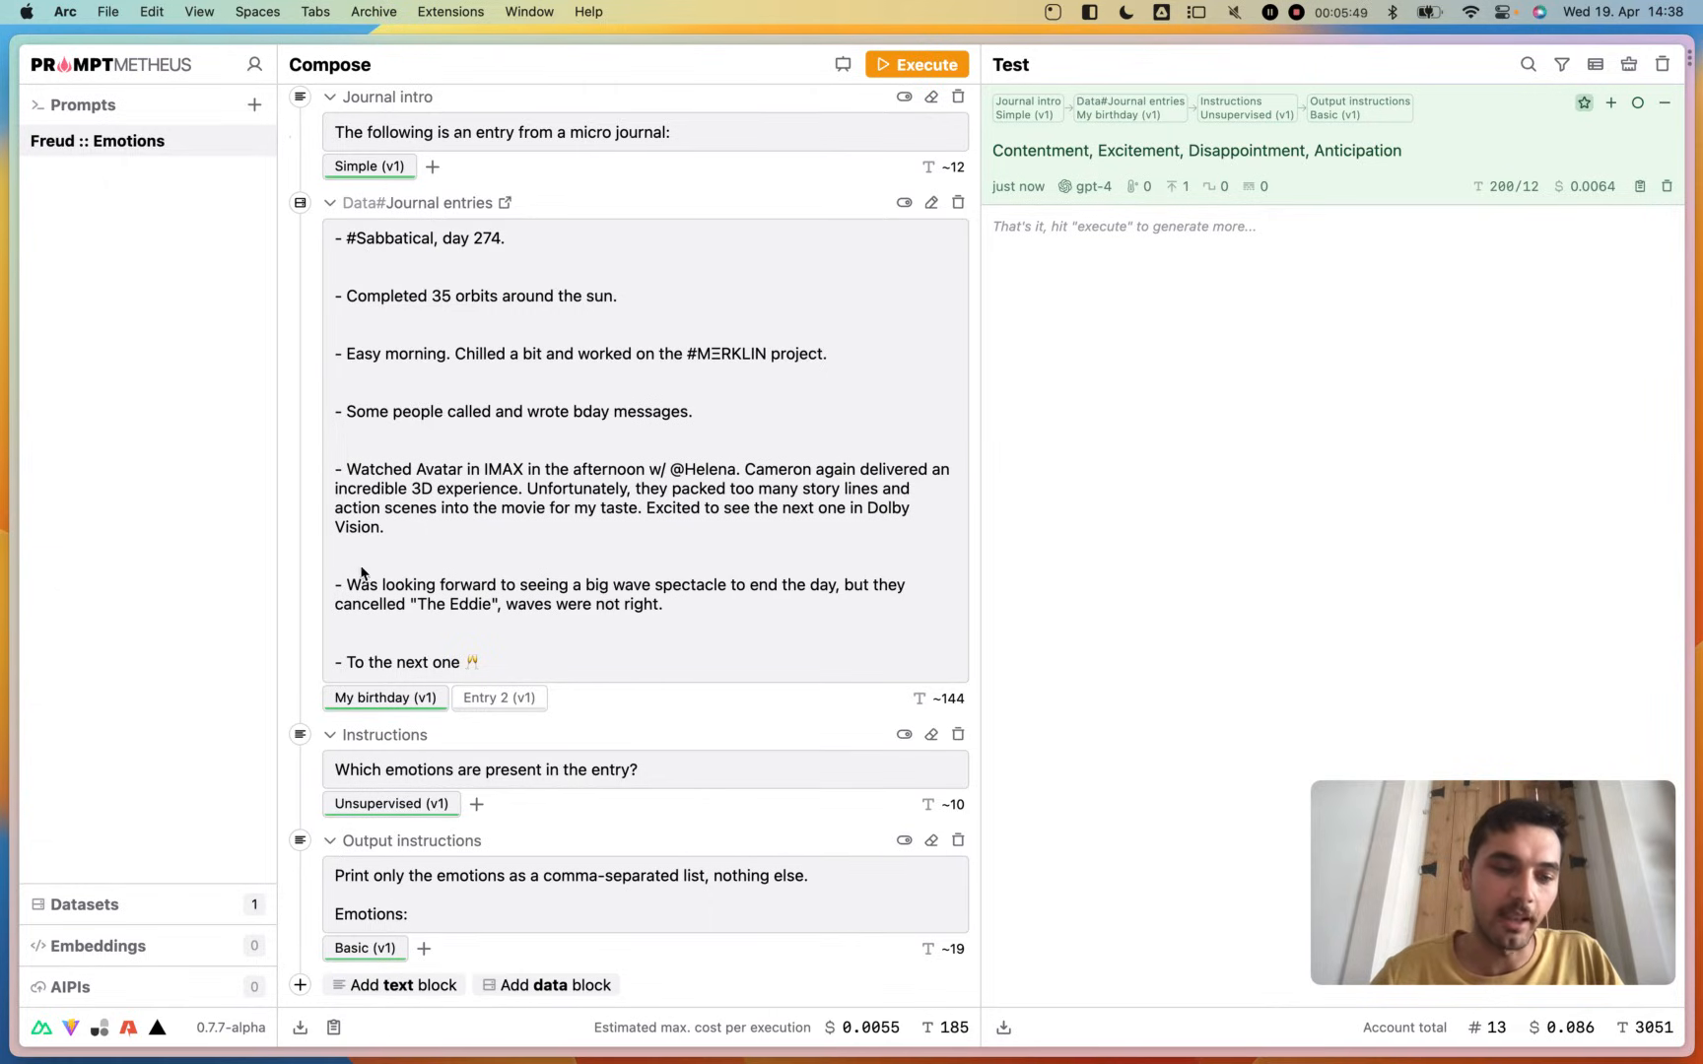
pyautogui.scroll(2, 363, 587)
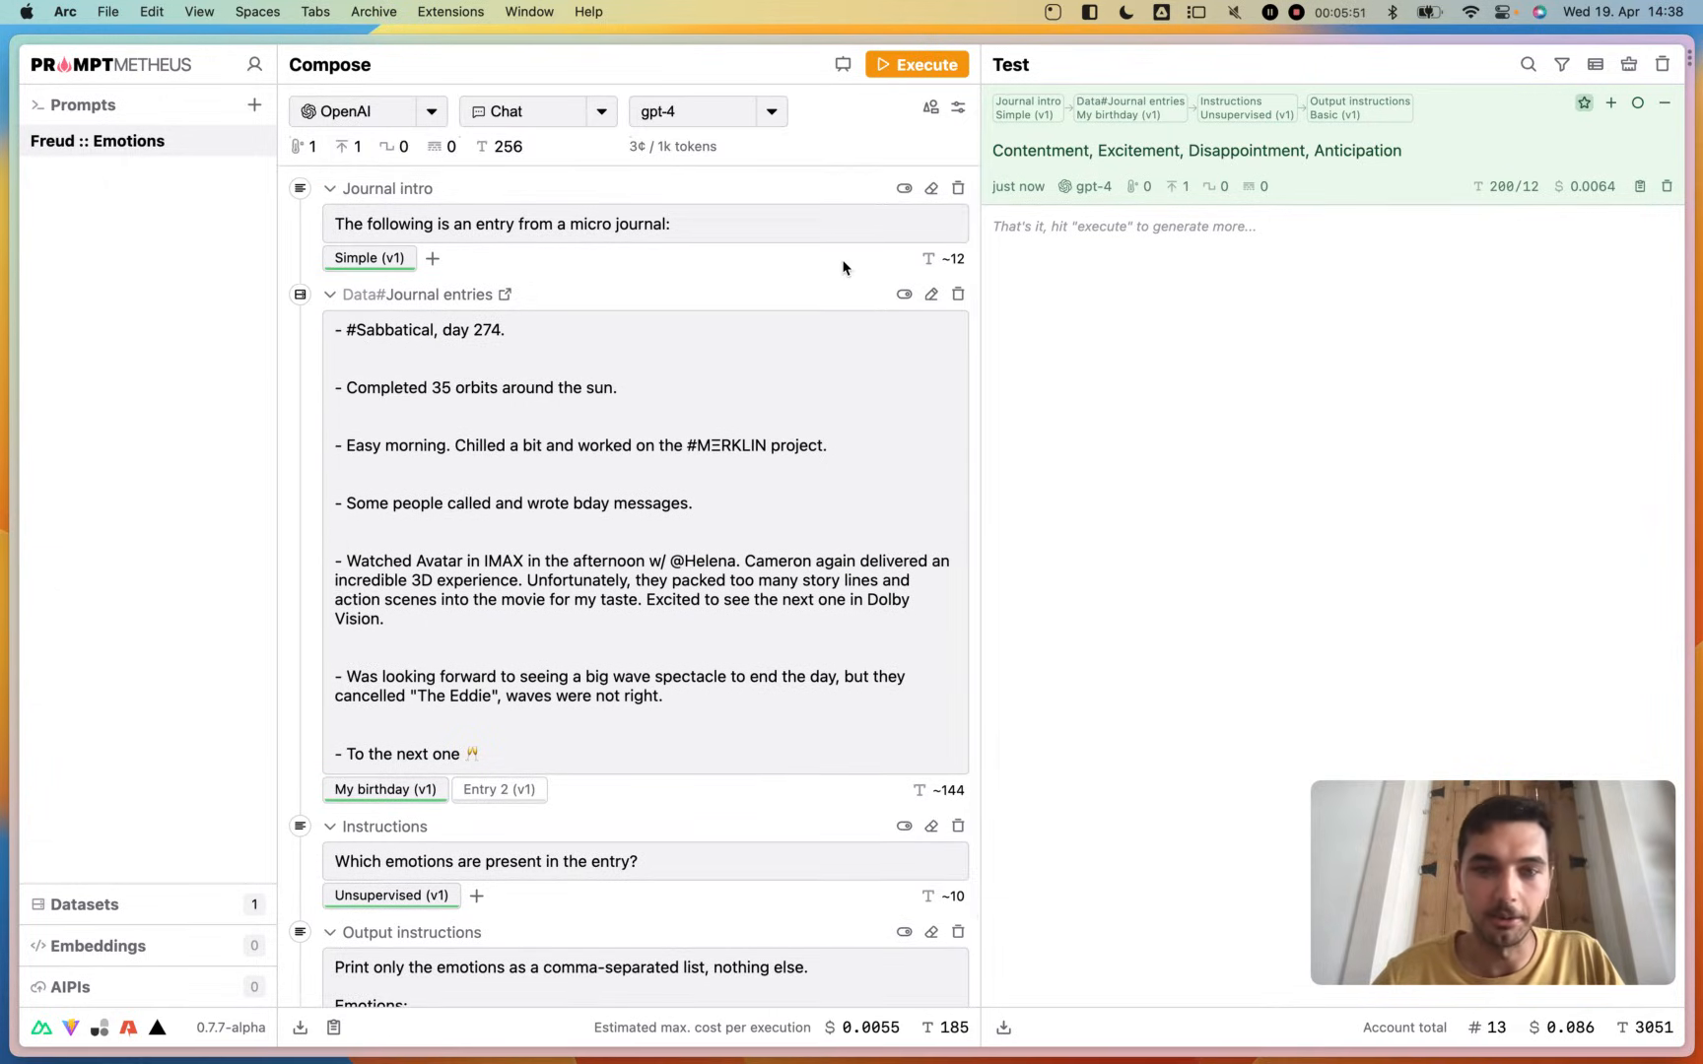
pyautogui.click(921, 69)
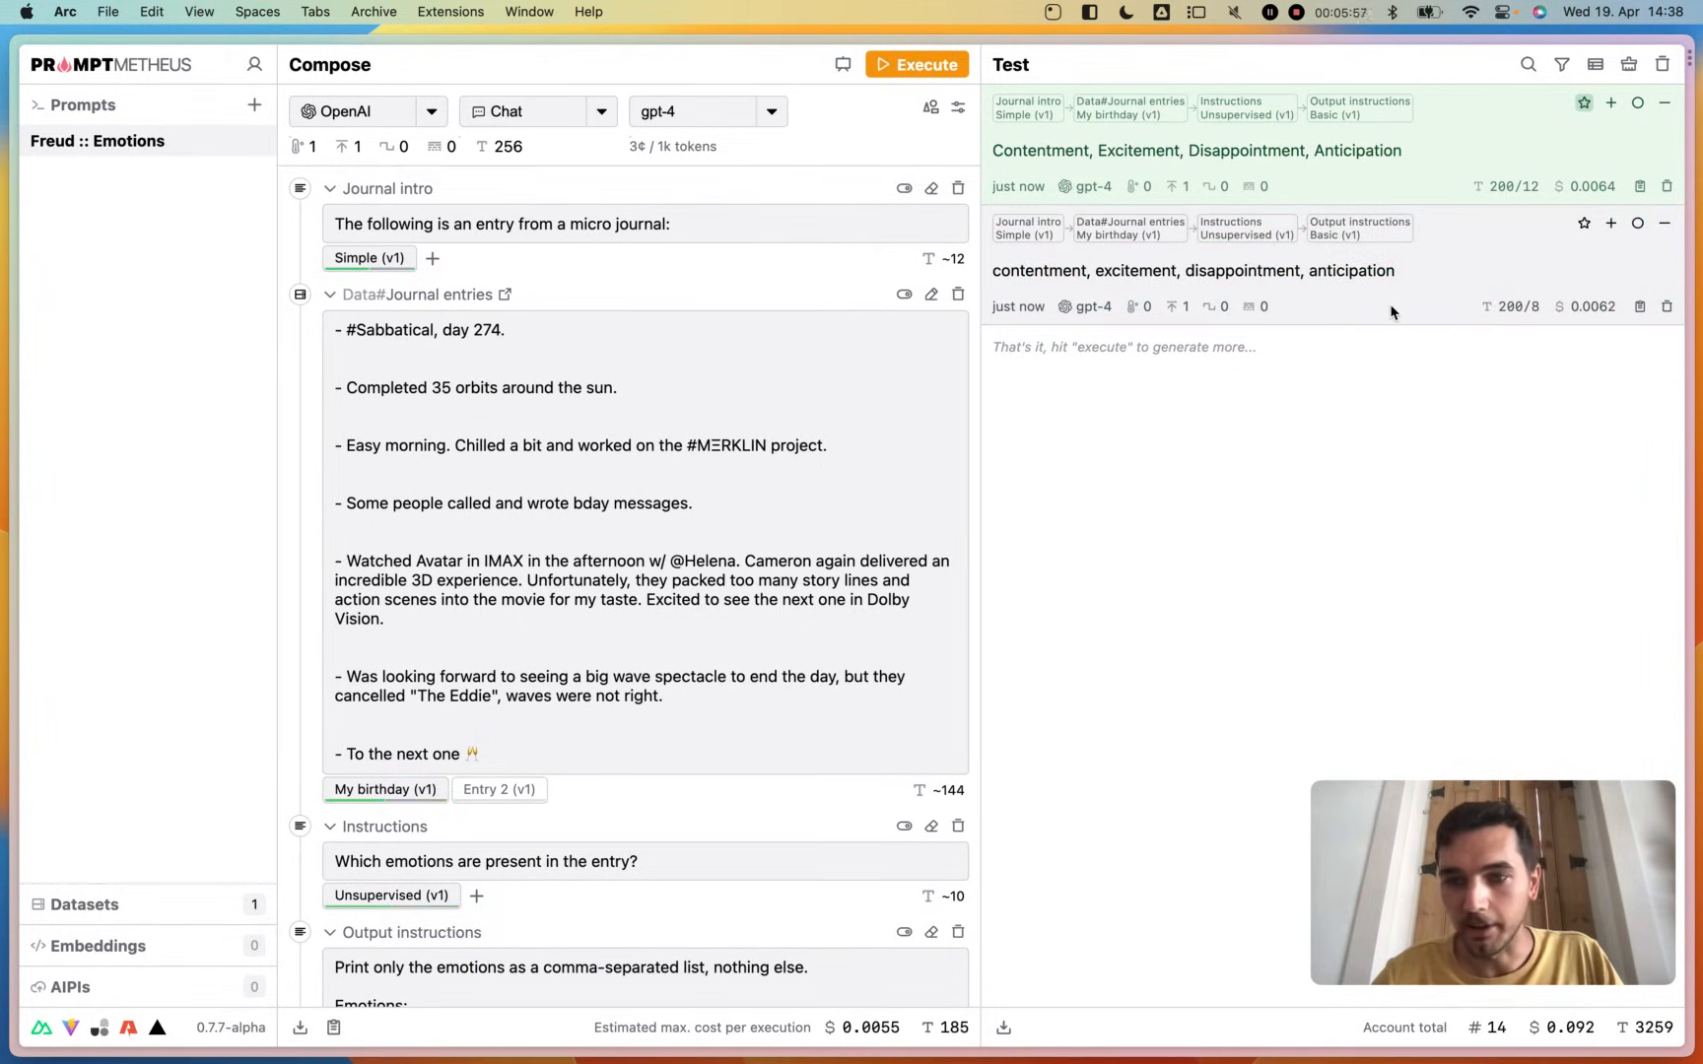
pyautogui.click(1664, 225)
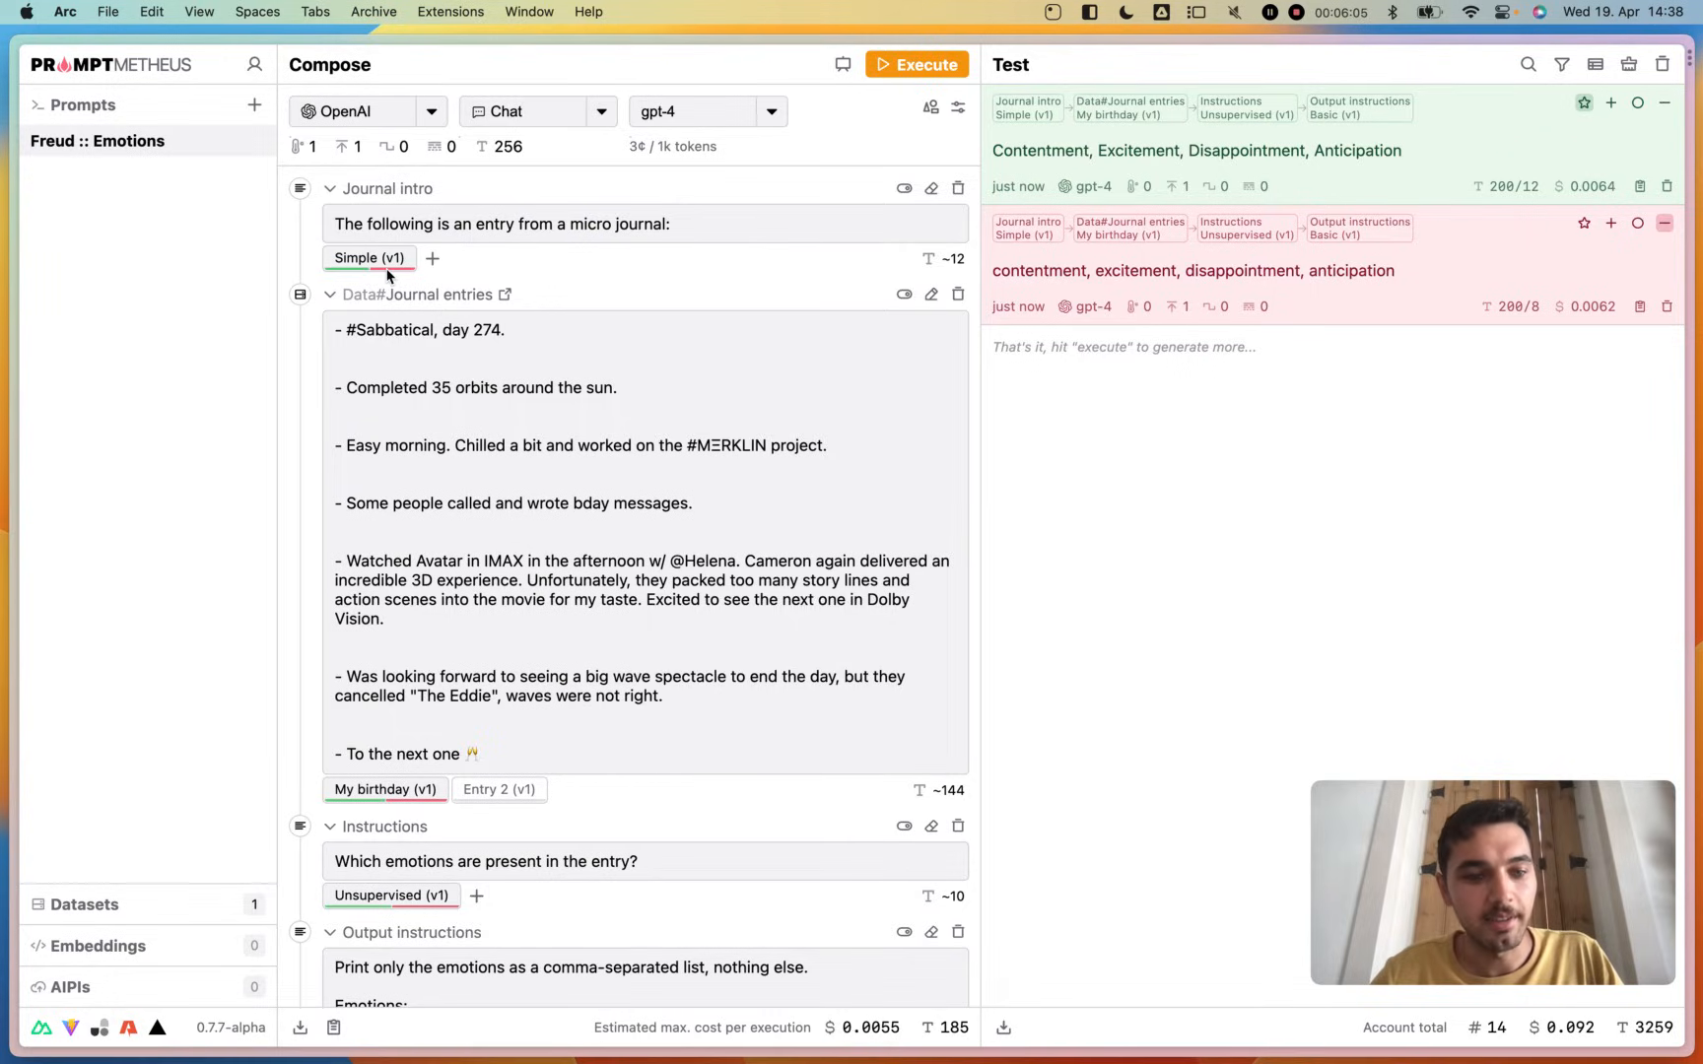
# - Add a second variant to the Journal intro block and name it "Detailed"
pyautogui.scroll(-2, 414, 672)
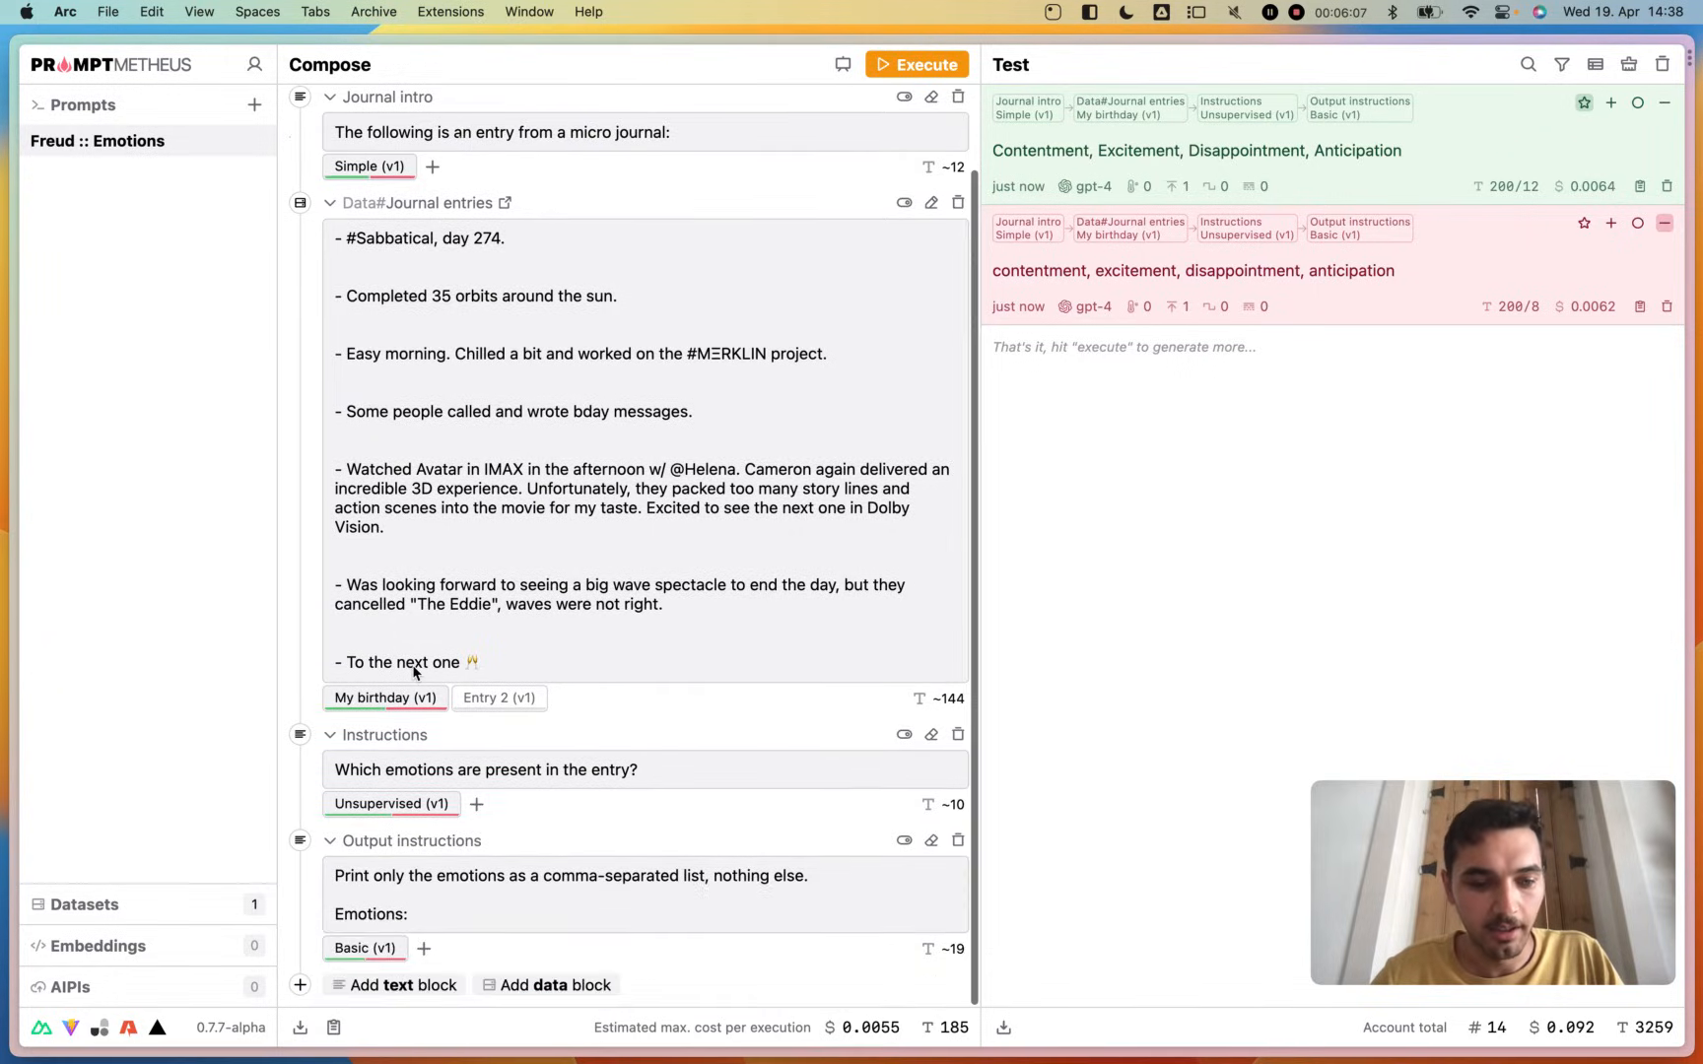
pyautogui.scroll(2, 414, 670)
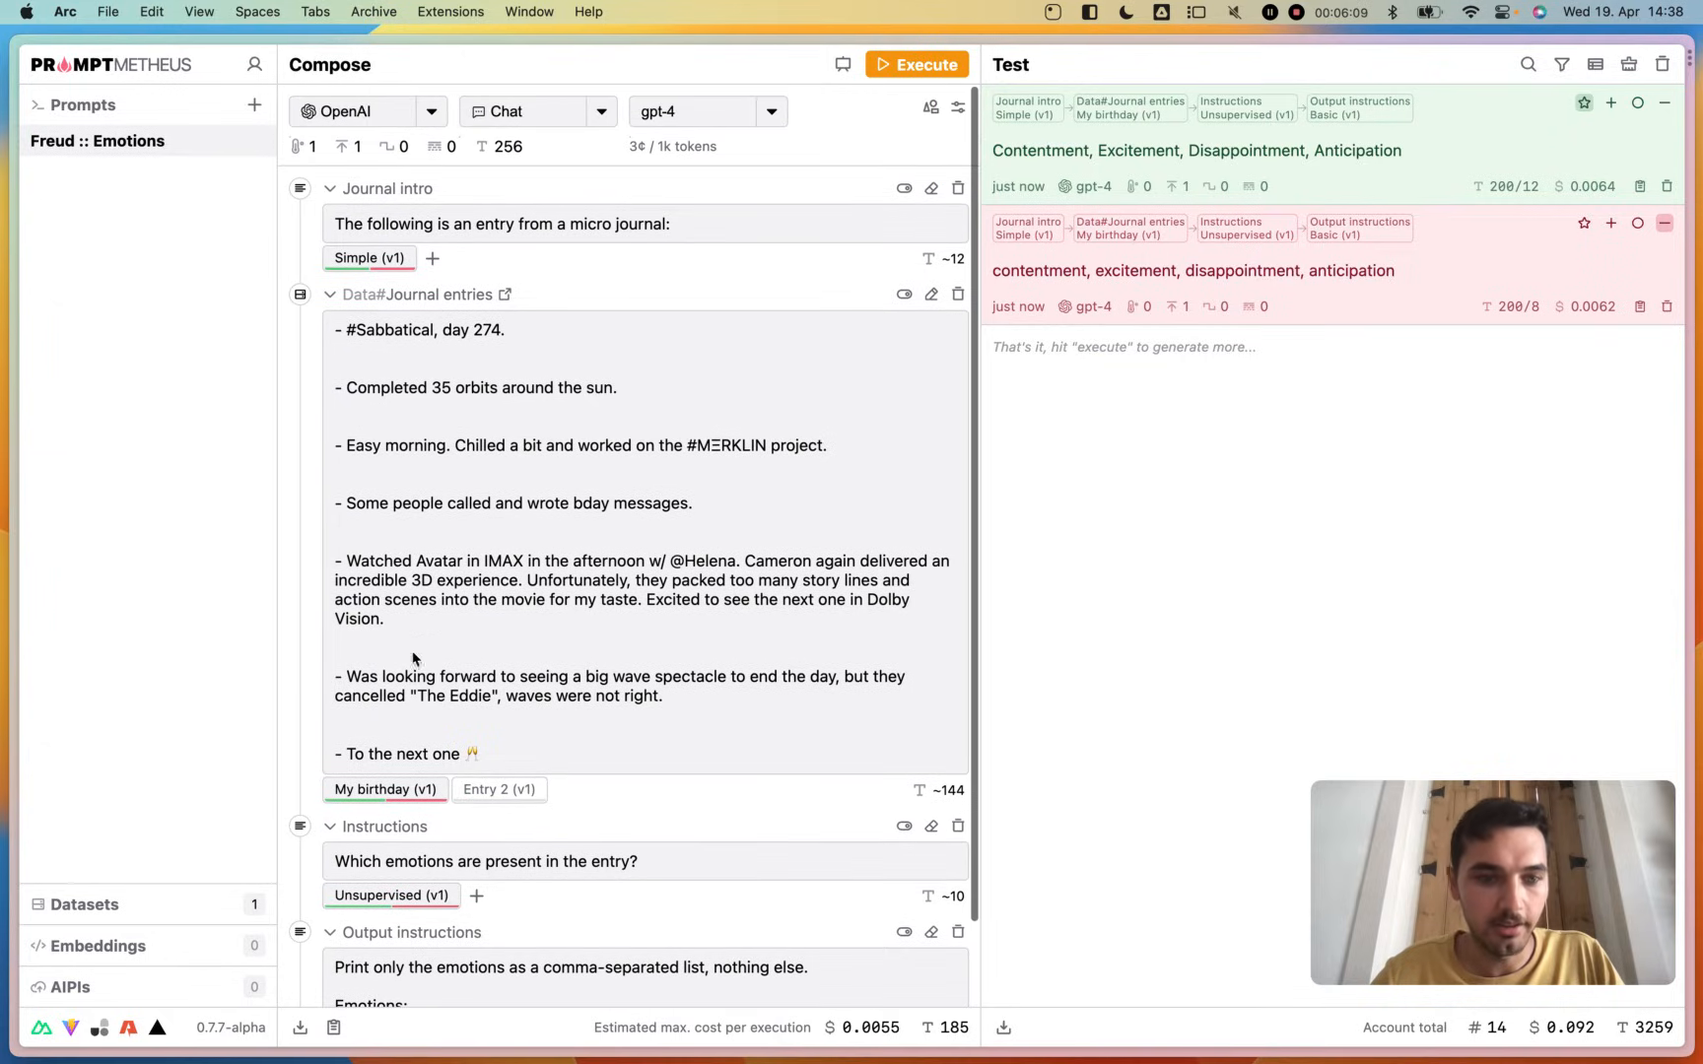
pyautogui.click(431, 258)
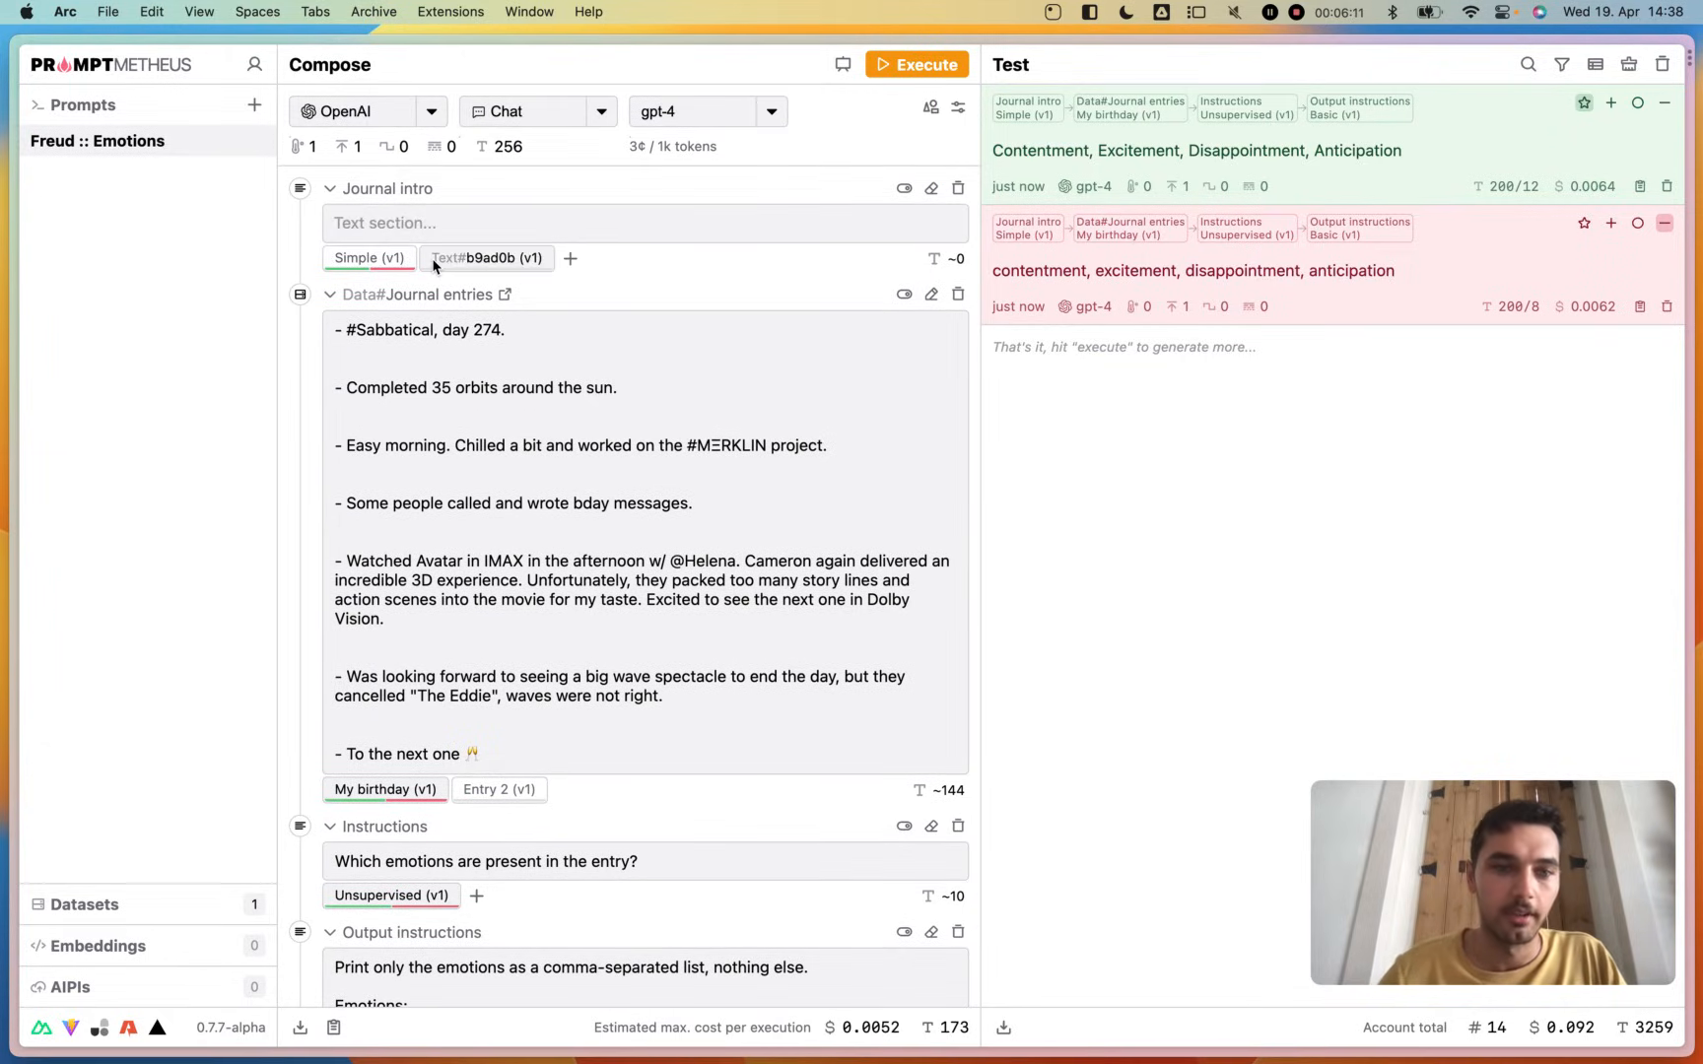
pyautogui.doubleClick(433, 258)
pyautogui.write('De')
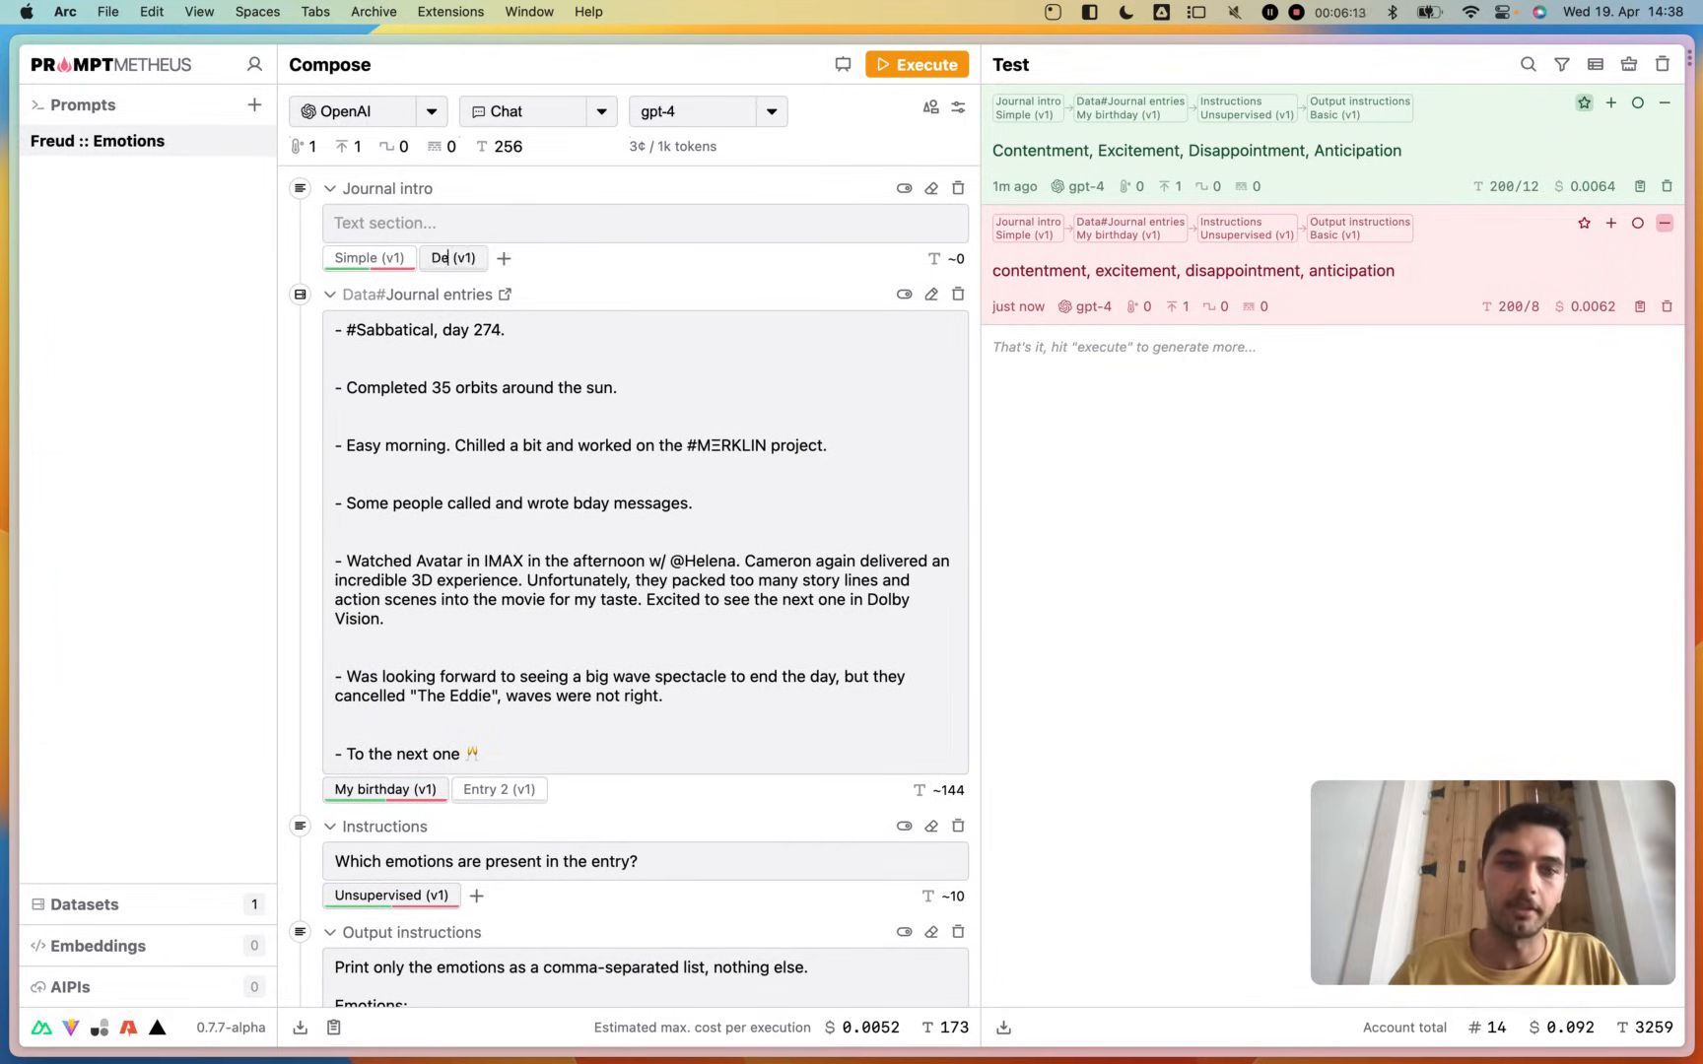
pyautogui.write('tails')
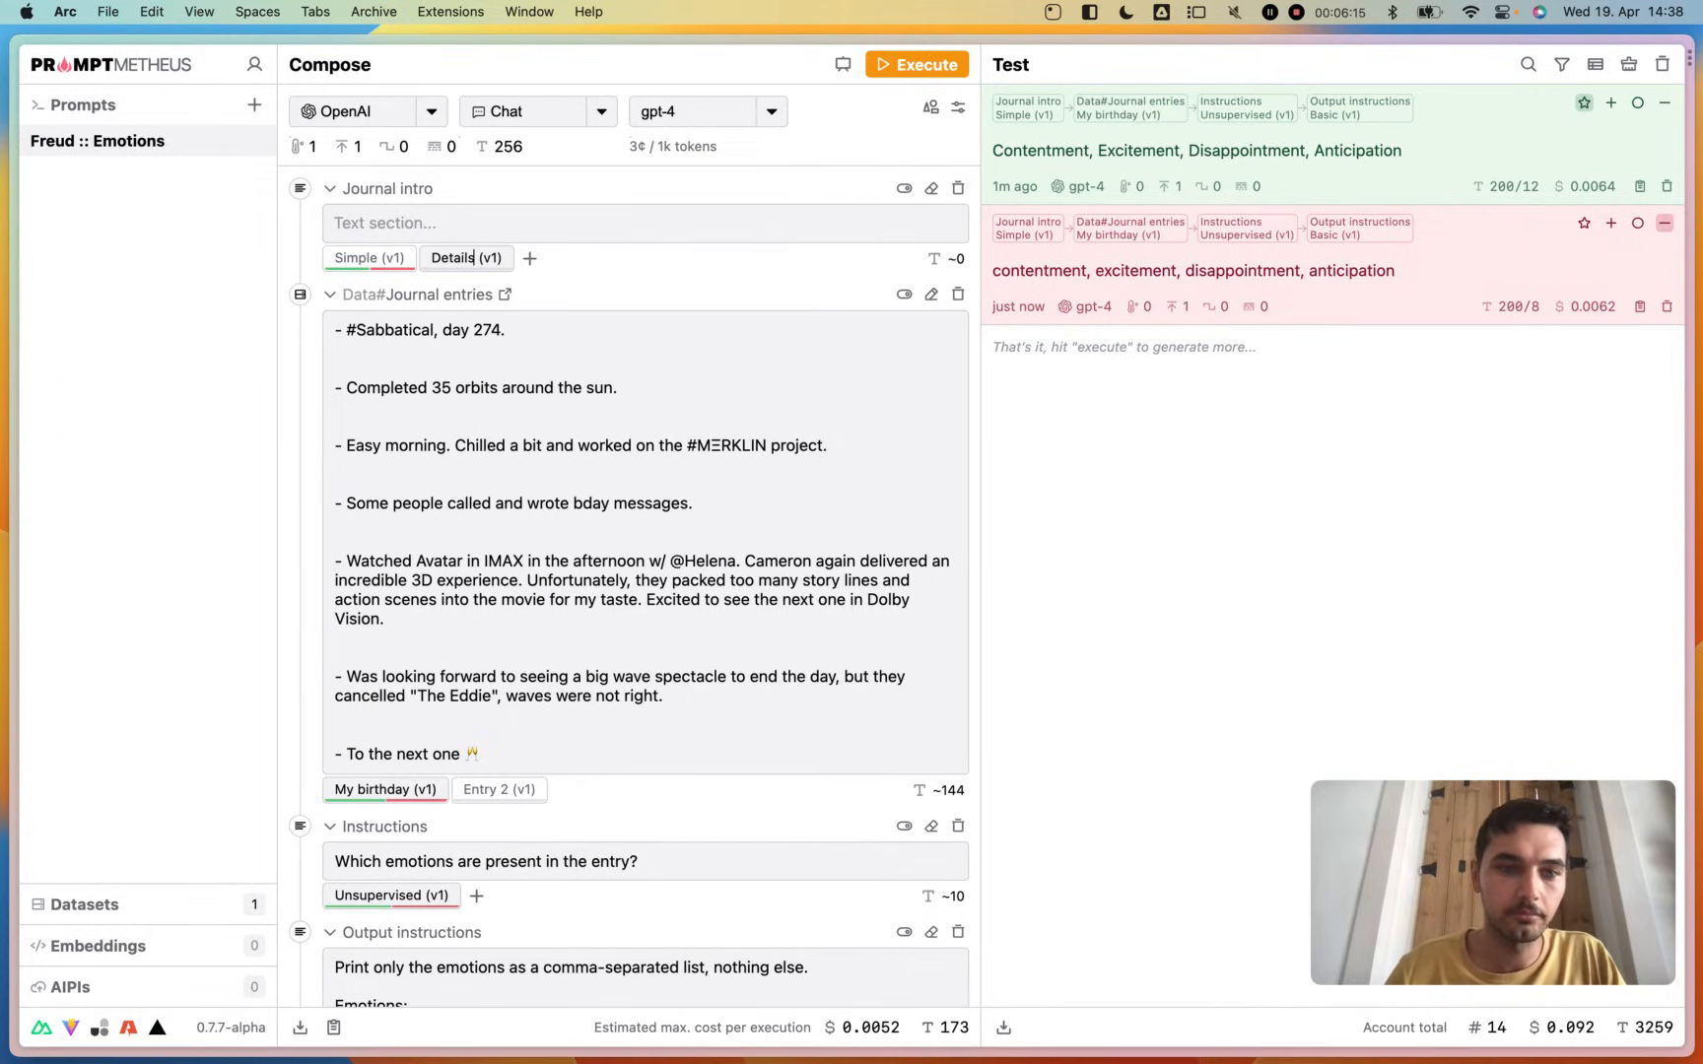
pyautogui.press('BackSpace')
pyautogui.write('ed')
pyautogui.press('Return')
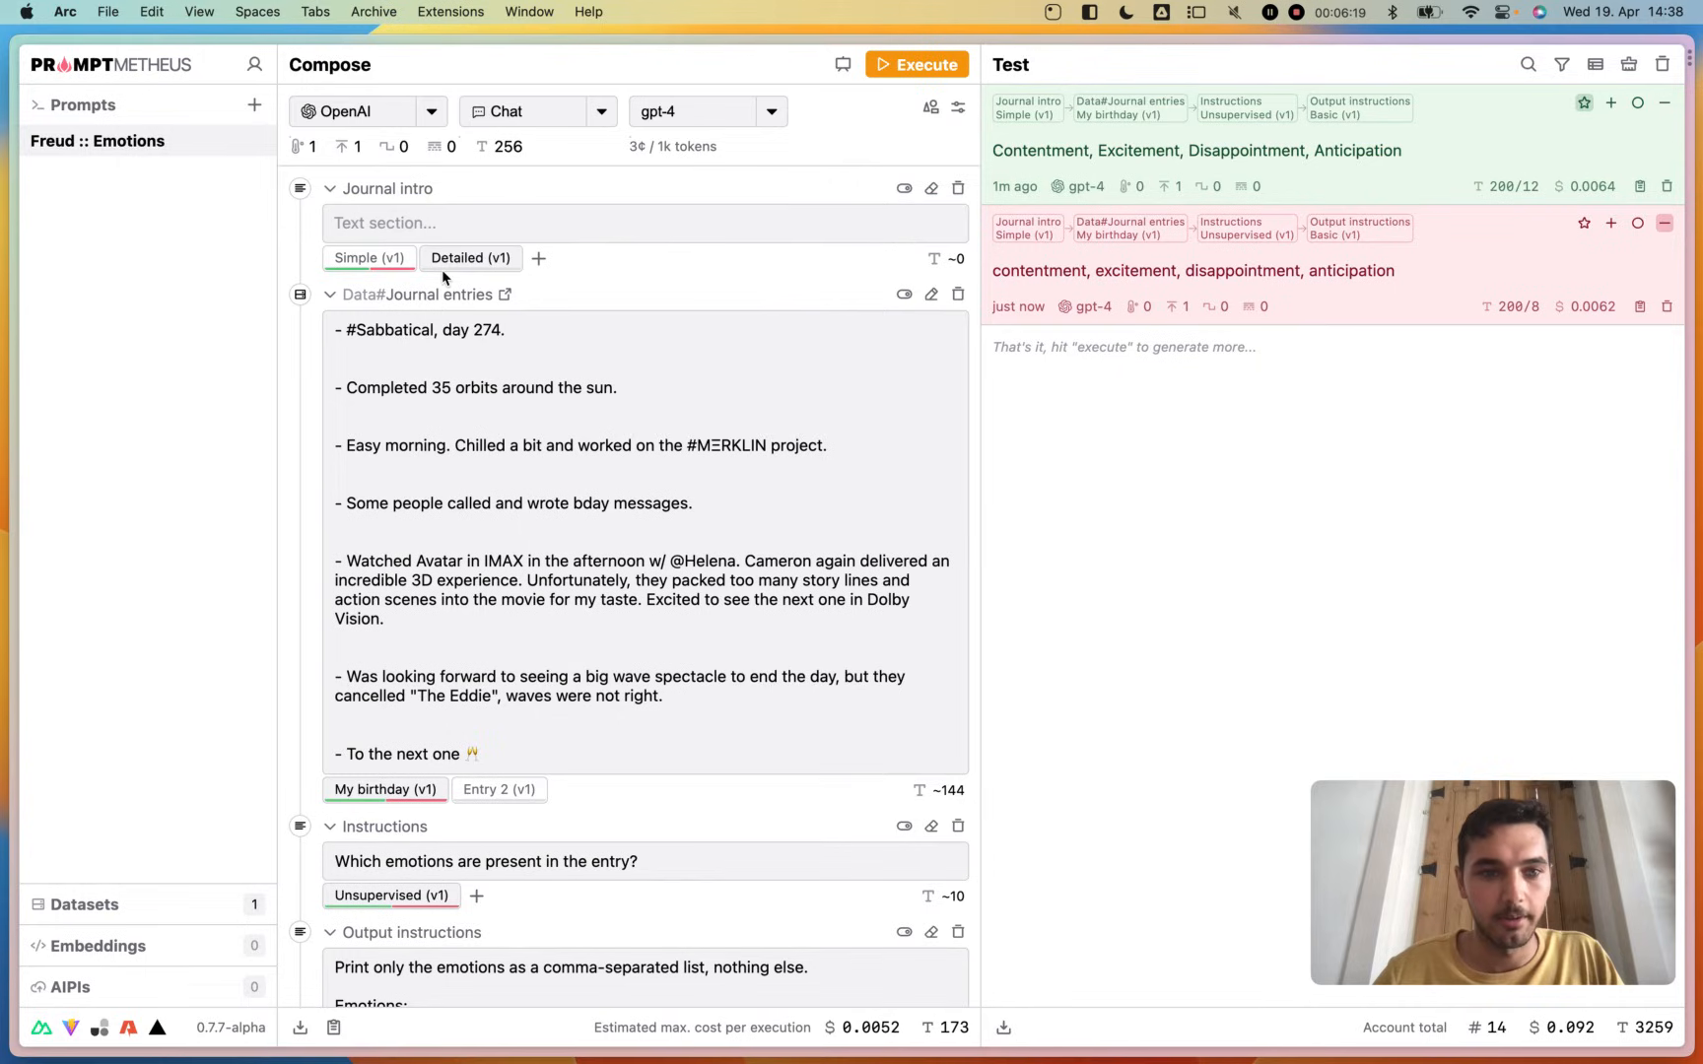
# - Paste the simple intro into the Detailed variant, preceded by "A micro journal is a bullet journal with a focus on a minimalistic writing style."
pyautogui.click(456, 227)
pyautogui.write('The following is an entry from a micro journal:')
pyautogui.press('super+Up')
pyautogui.press('Return')
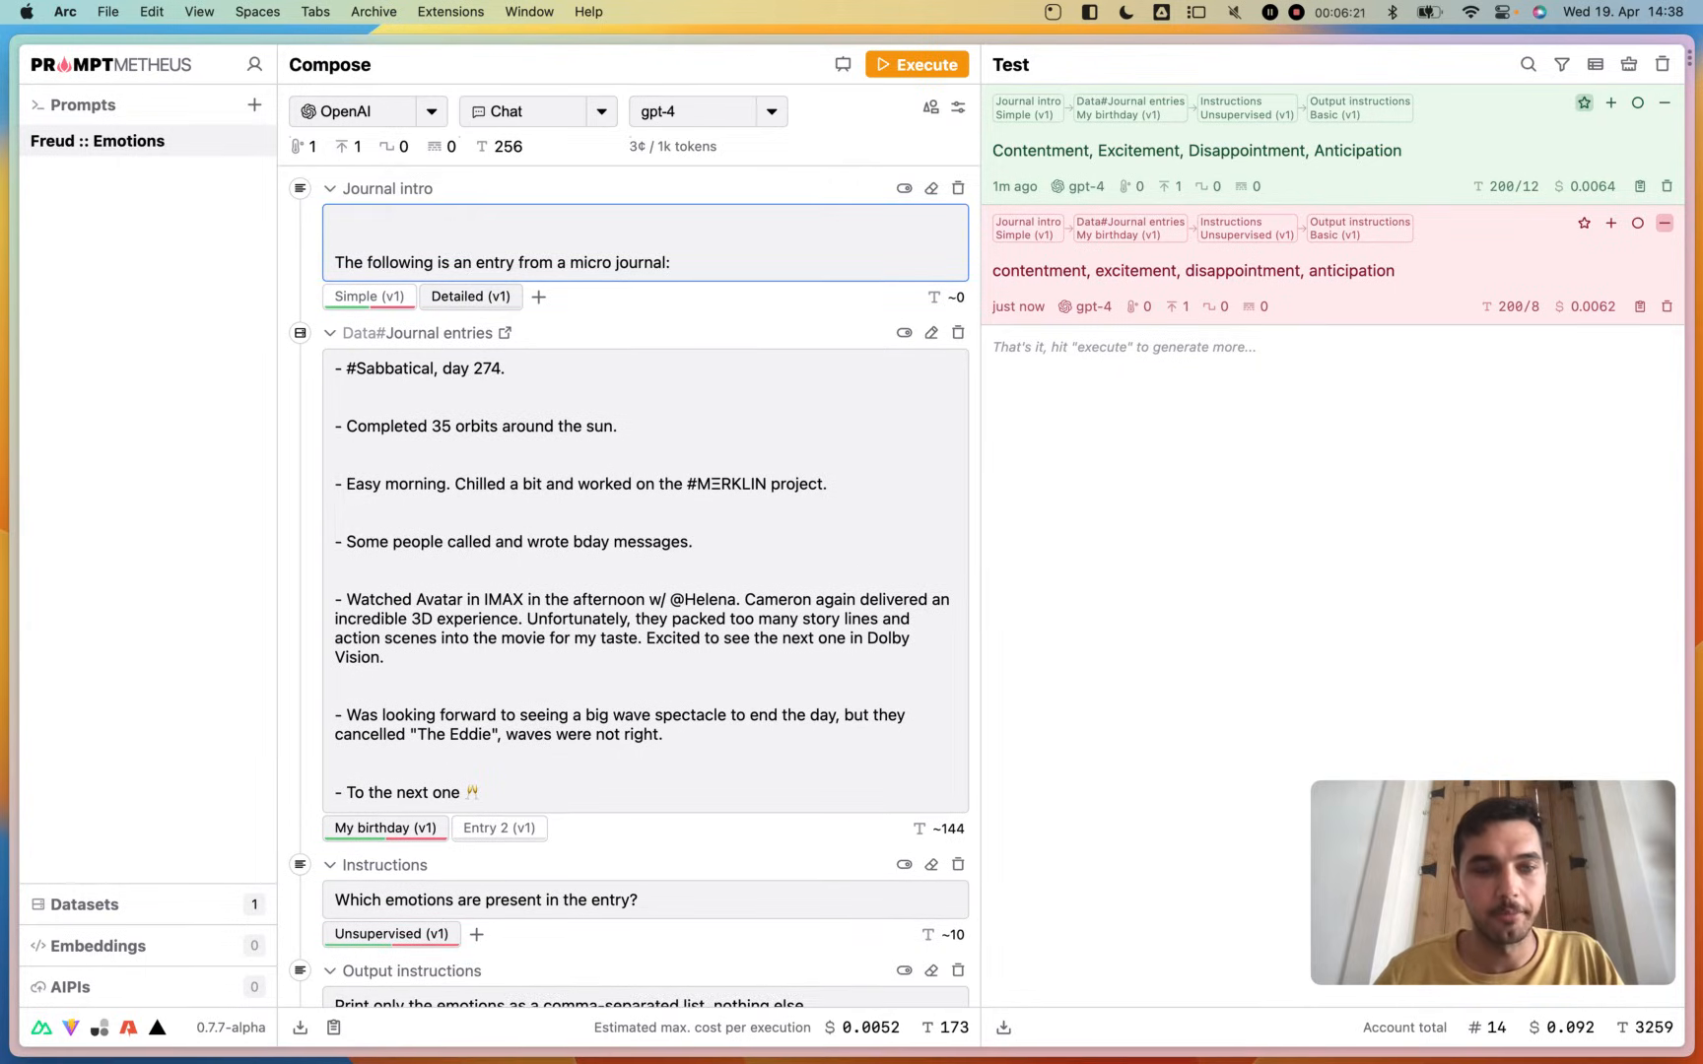
pyautogui.write('A')
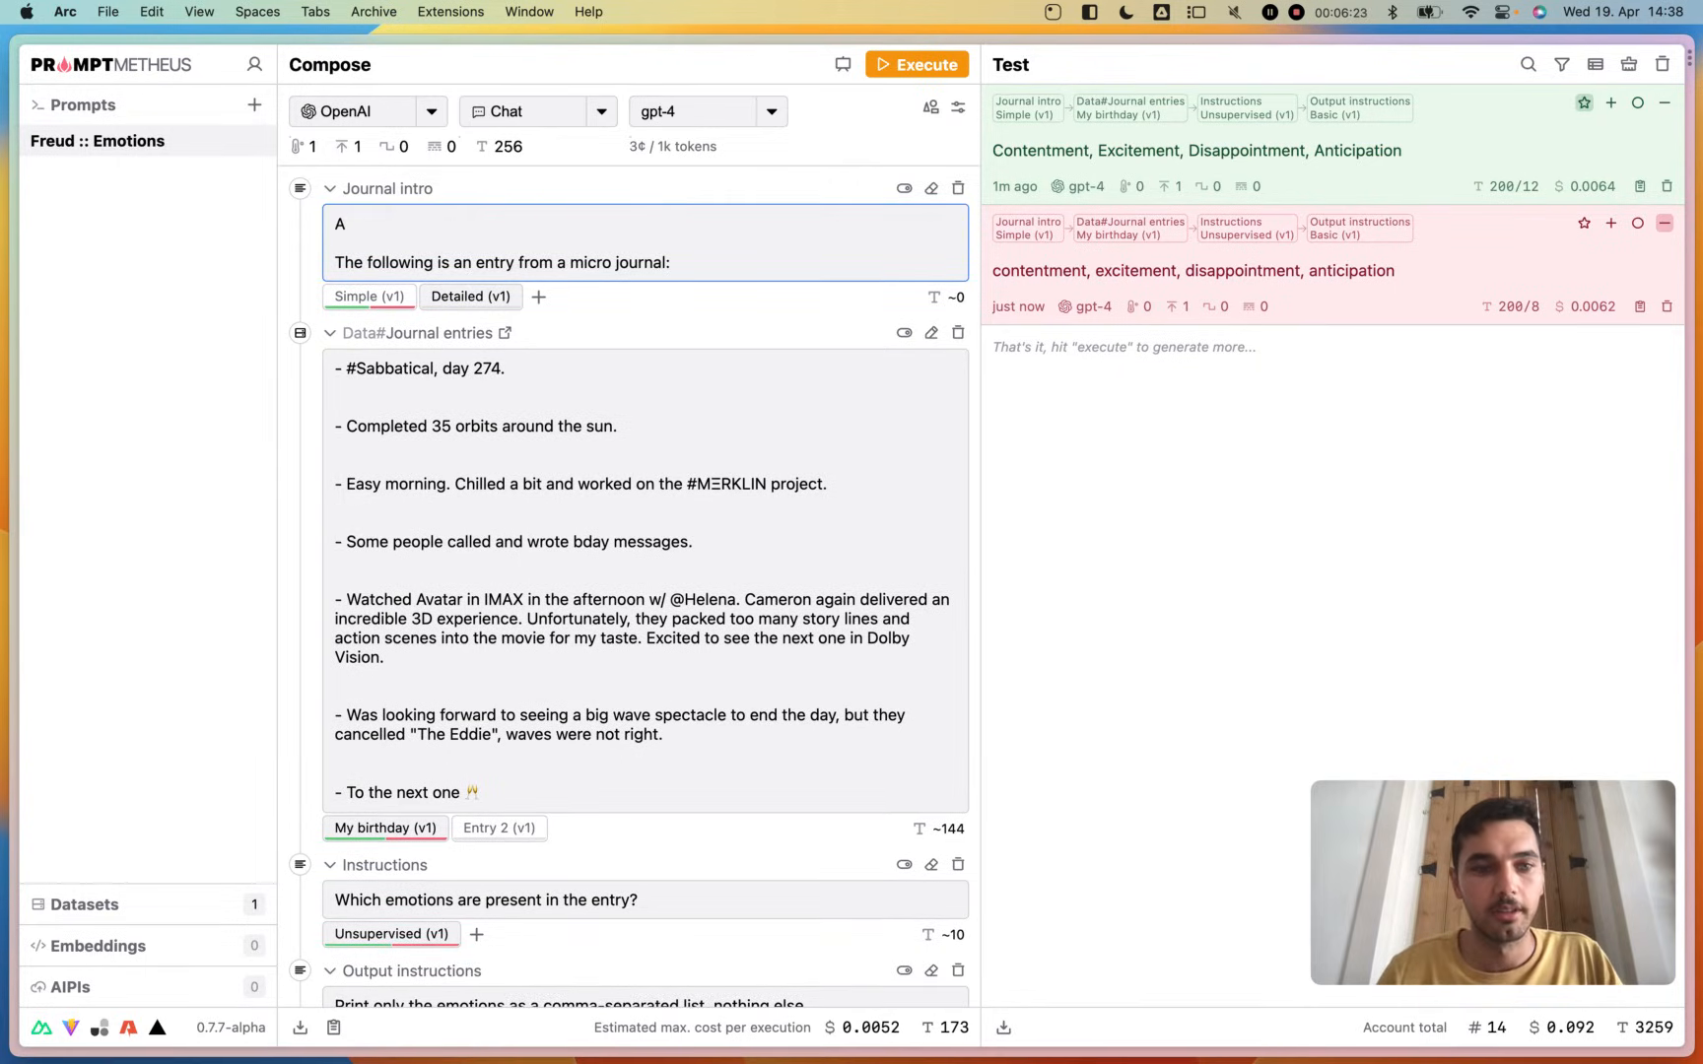
pyautogui.write(' micro journal is')
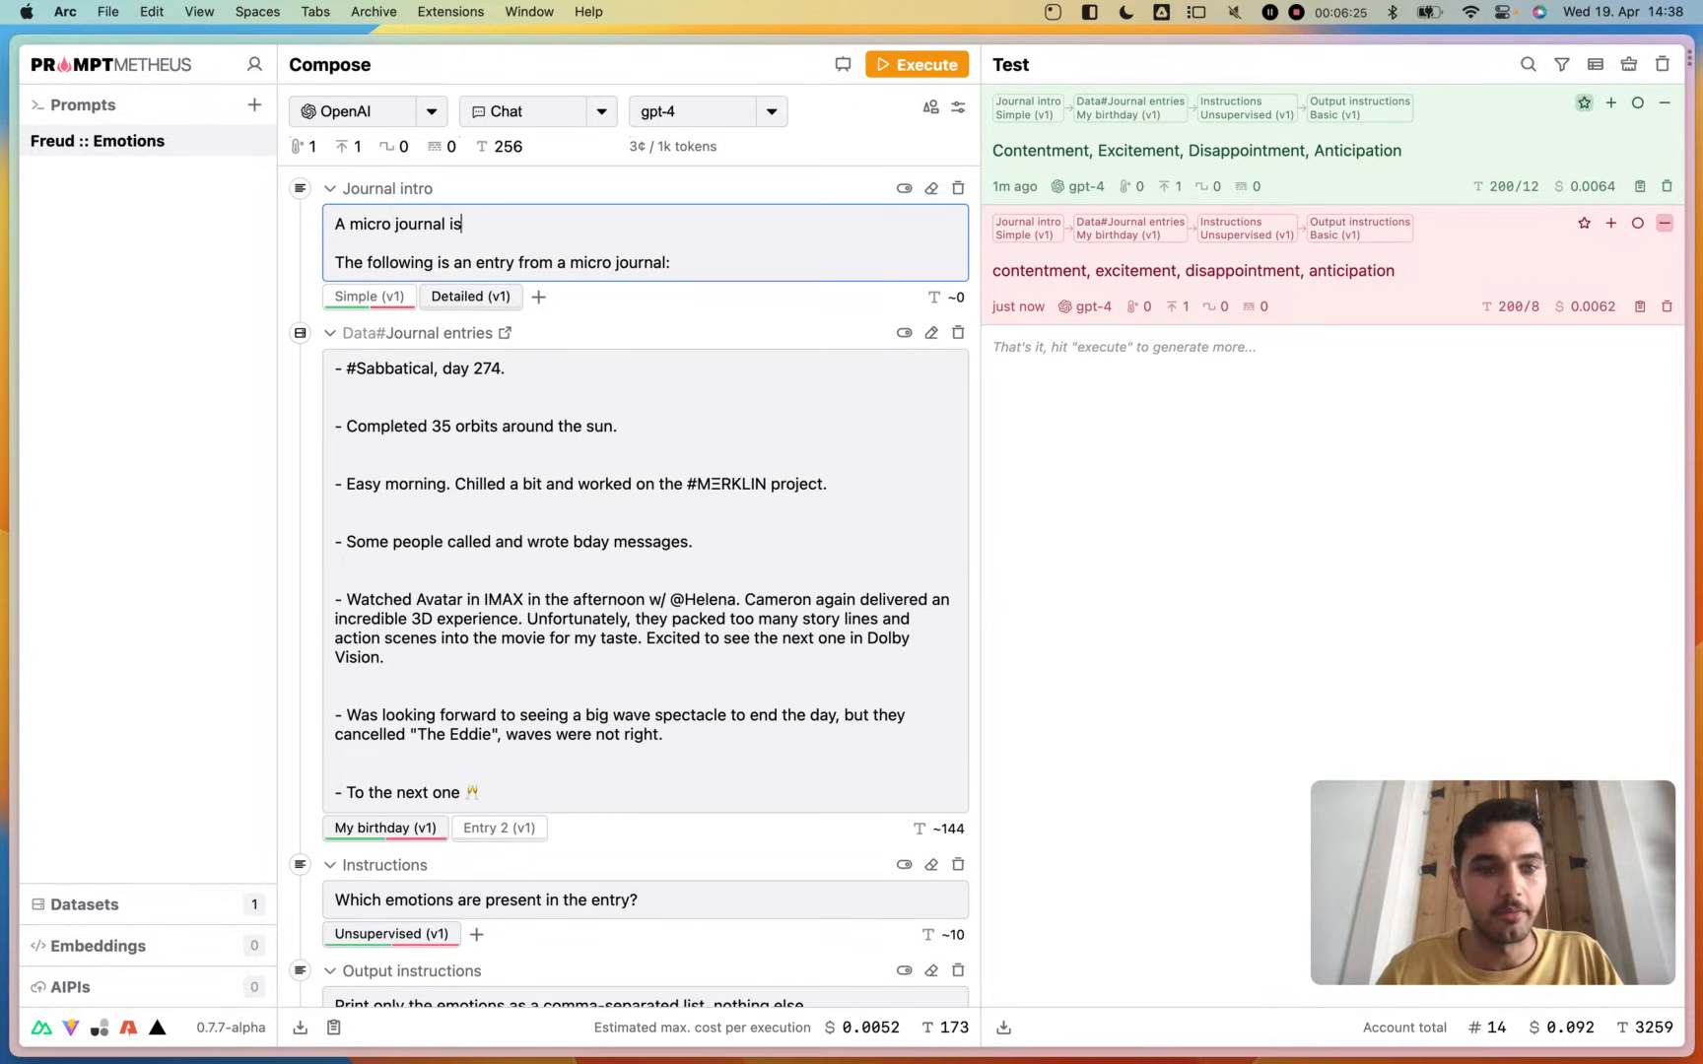
pyautogui.write(' a bullet journal ')
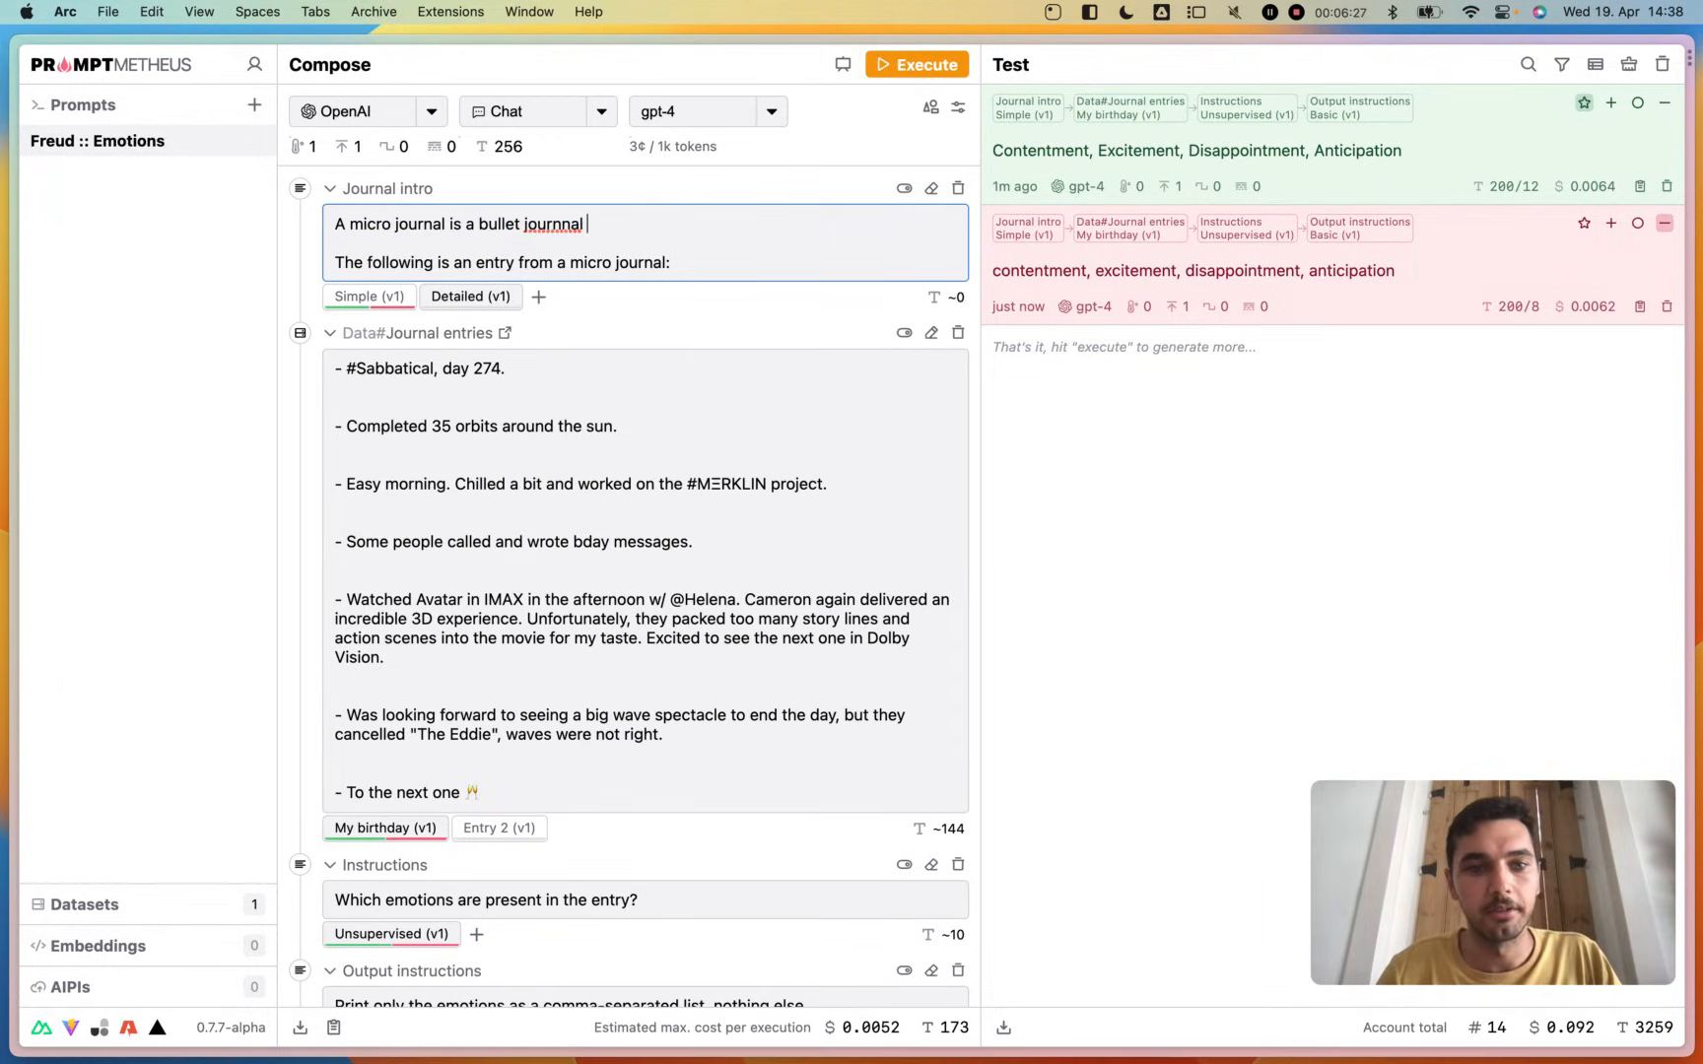
pyautogui.write('with a fo')
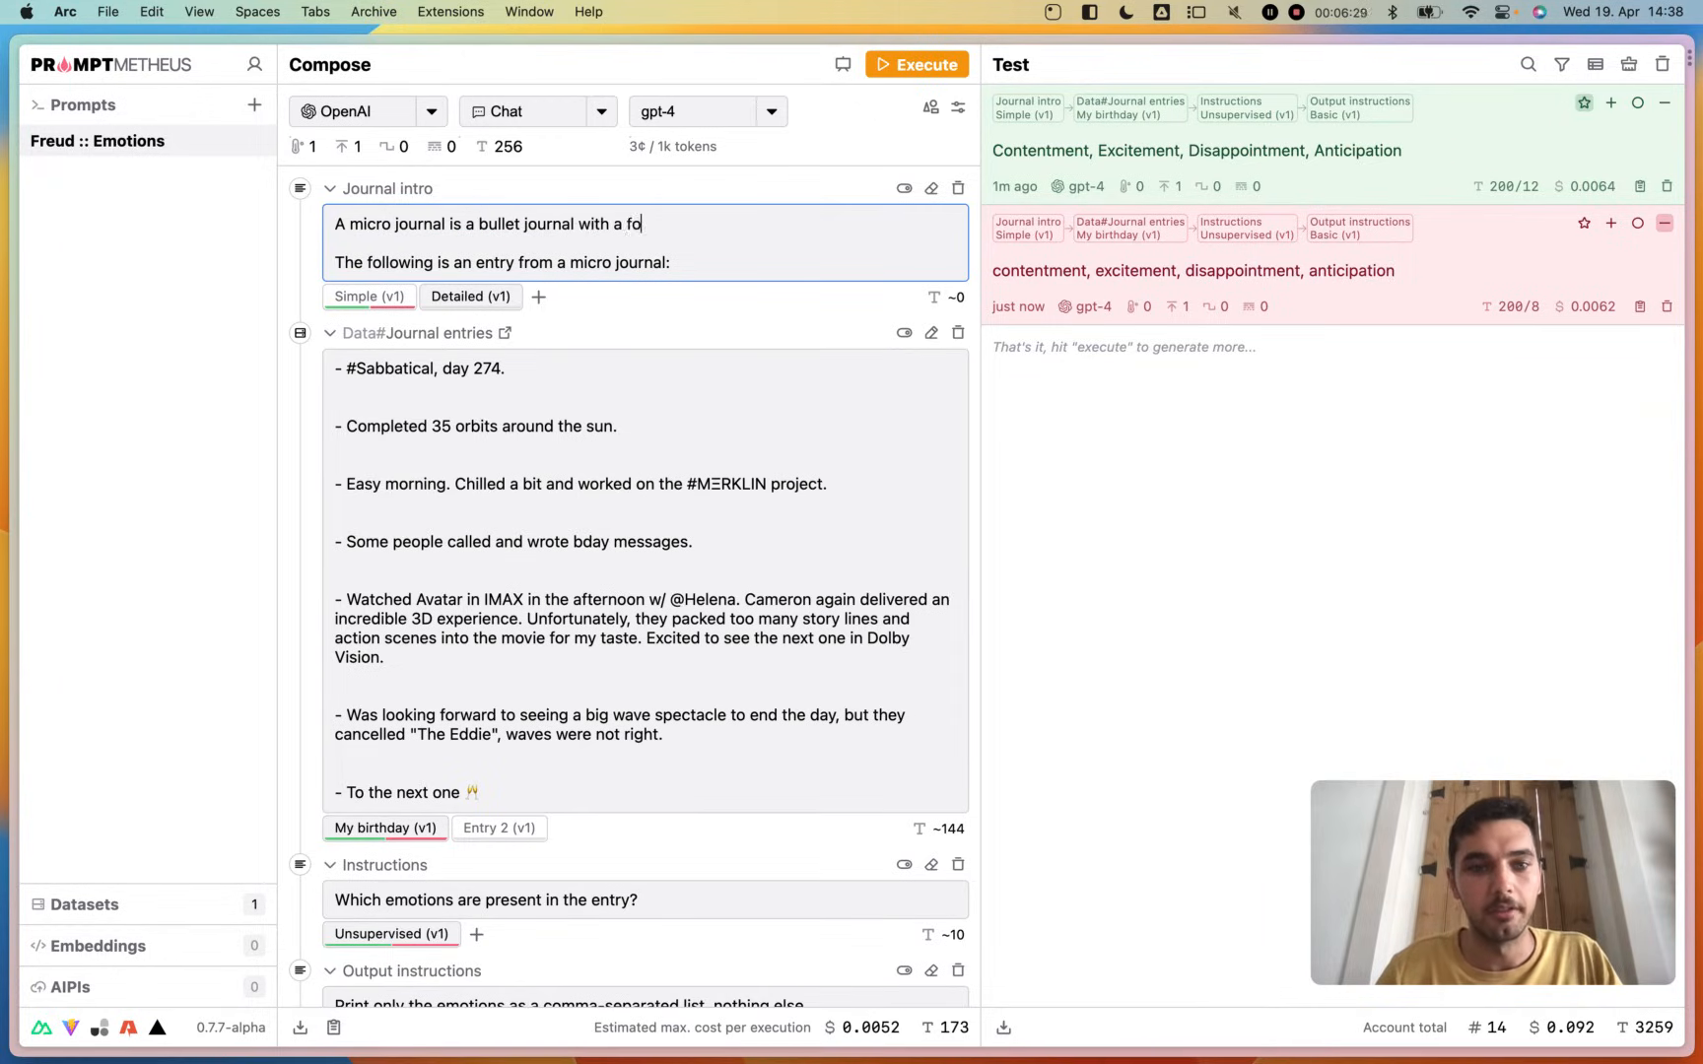
pyautogui.write('cus on a mi')
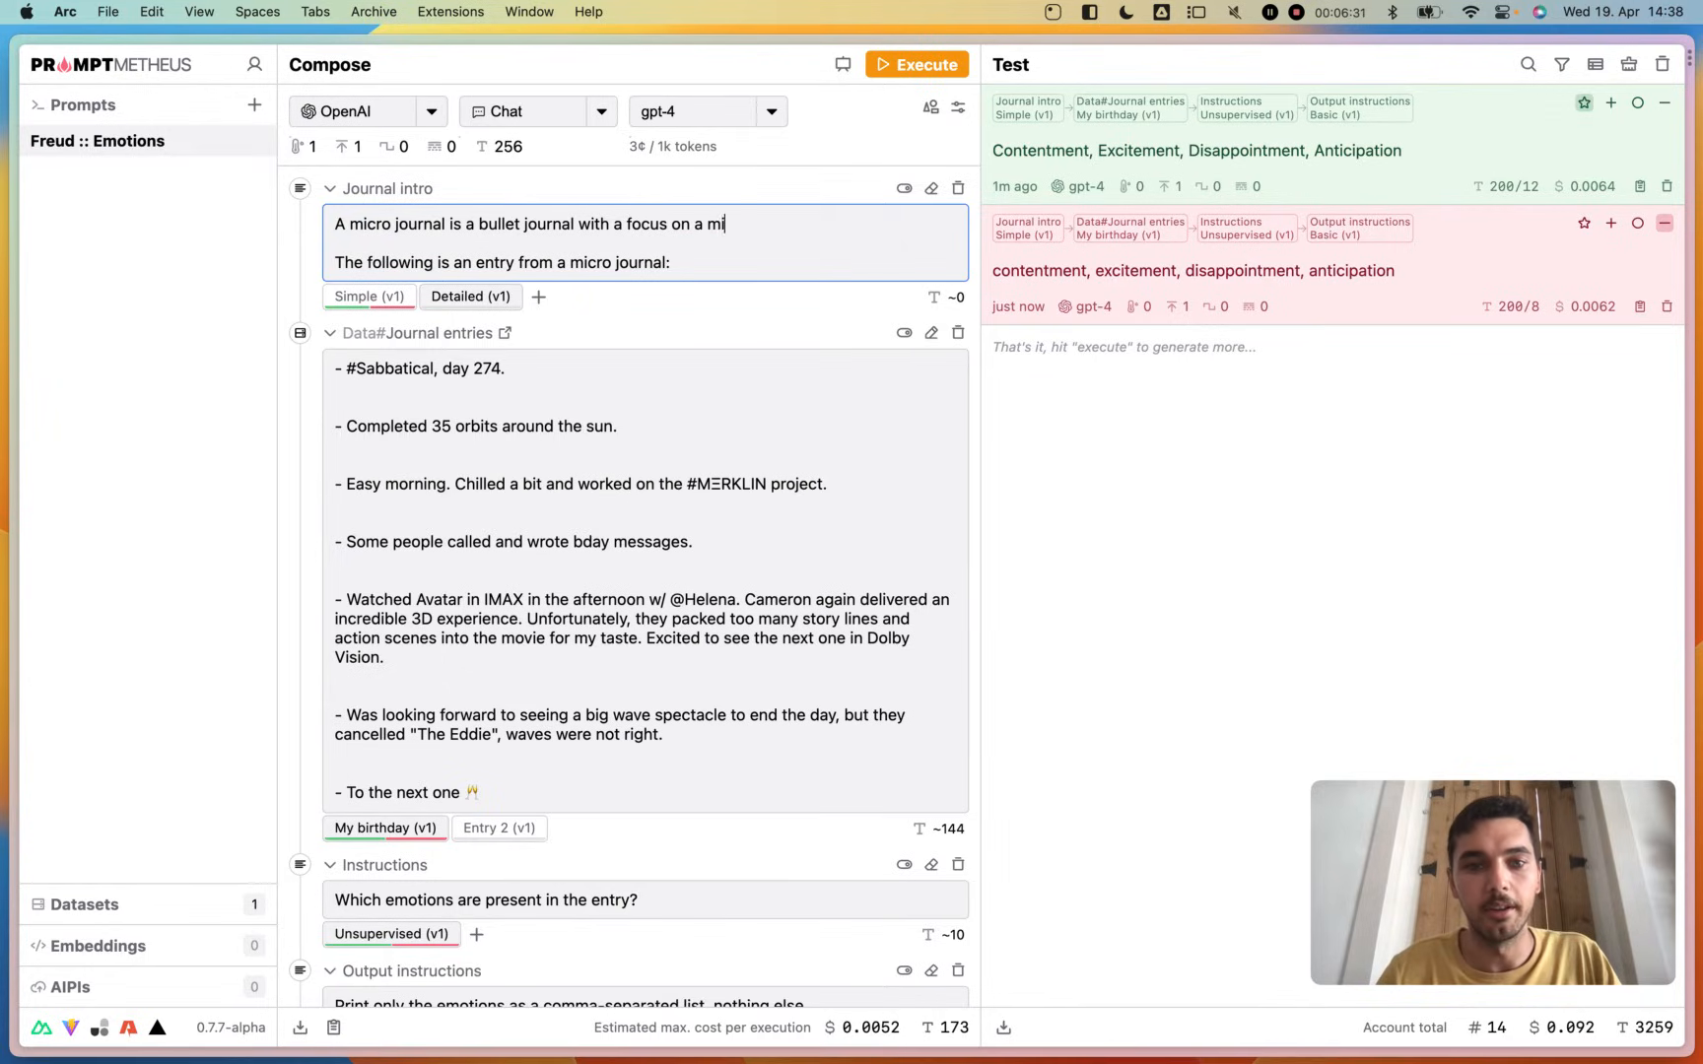
pyautogui.write('nimalistic w')
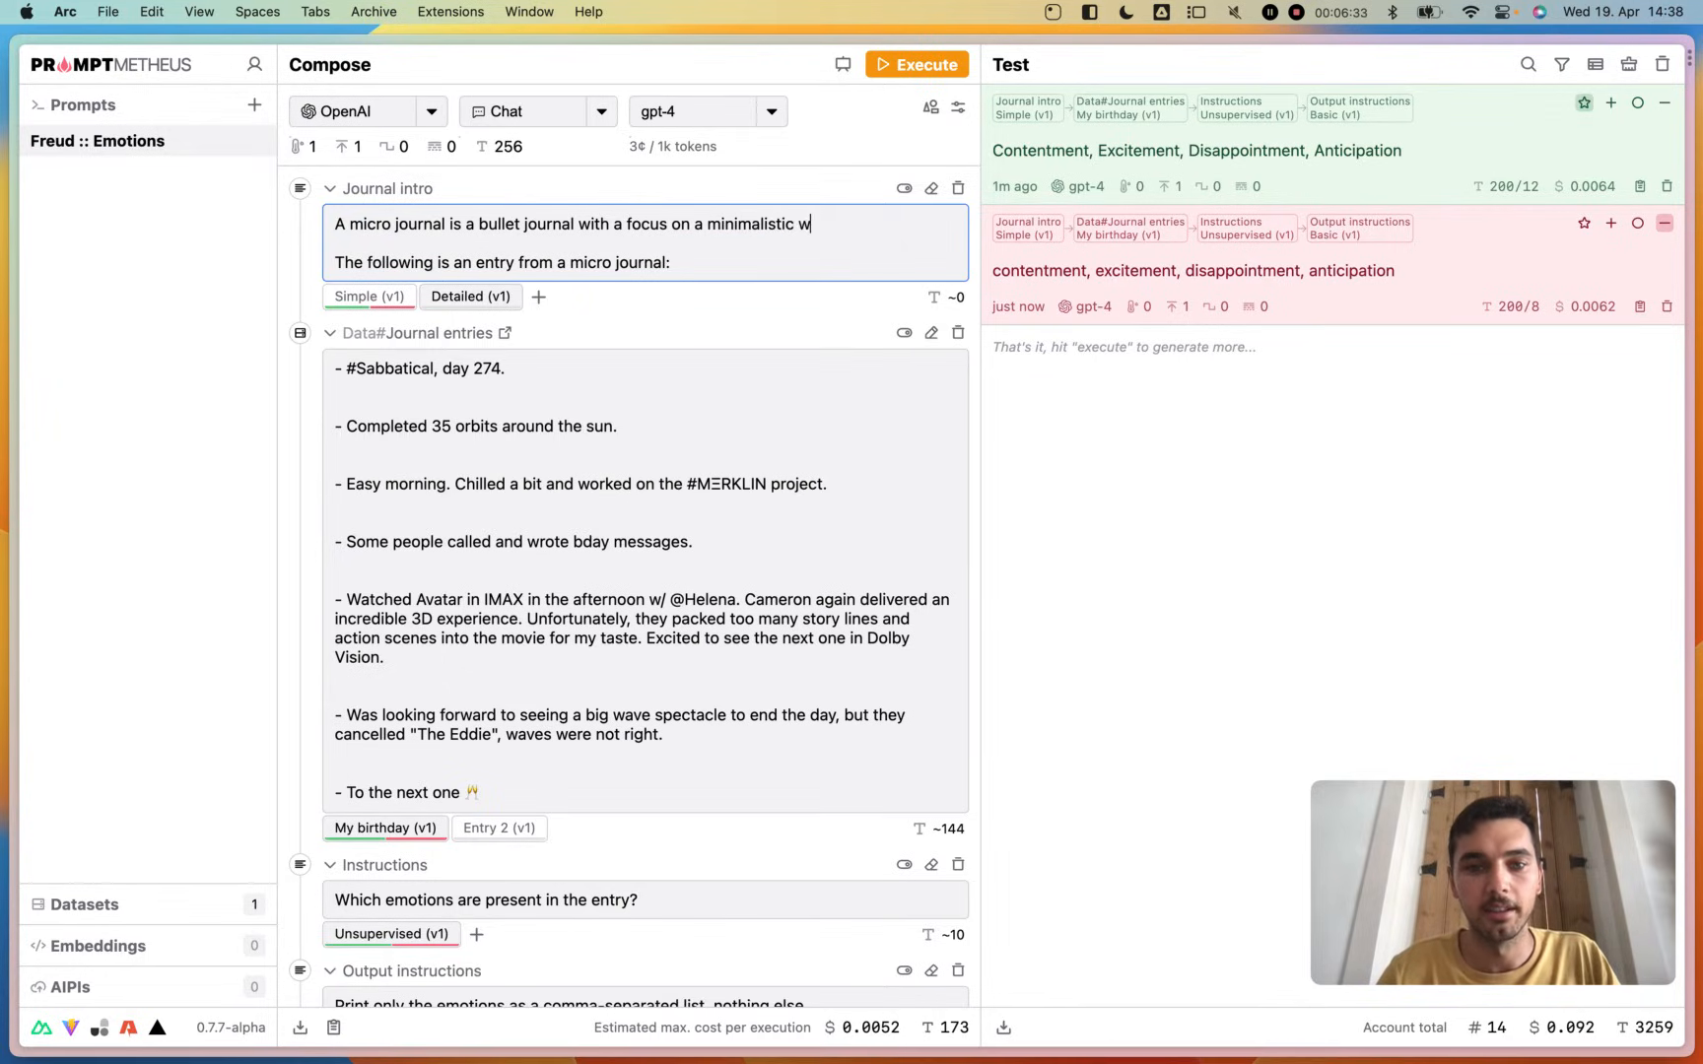
pyautogui.write('irt  The following')
pyautogui.press('BackSpace')
pyautogui.press('BackSpace')
pyautogui.press('BackSpace')
pyautogui.write('riting style.')
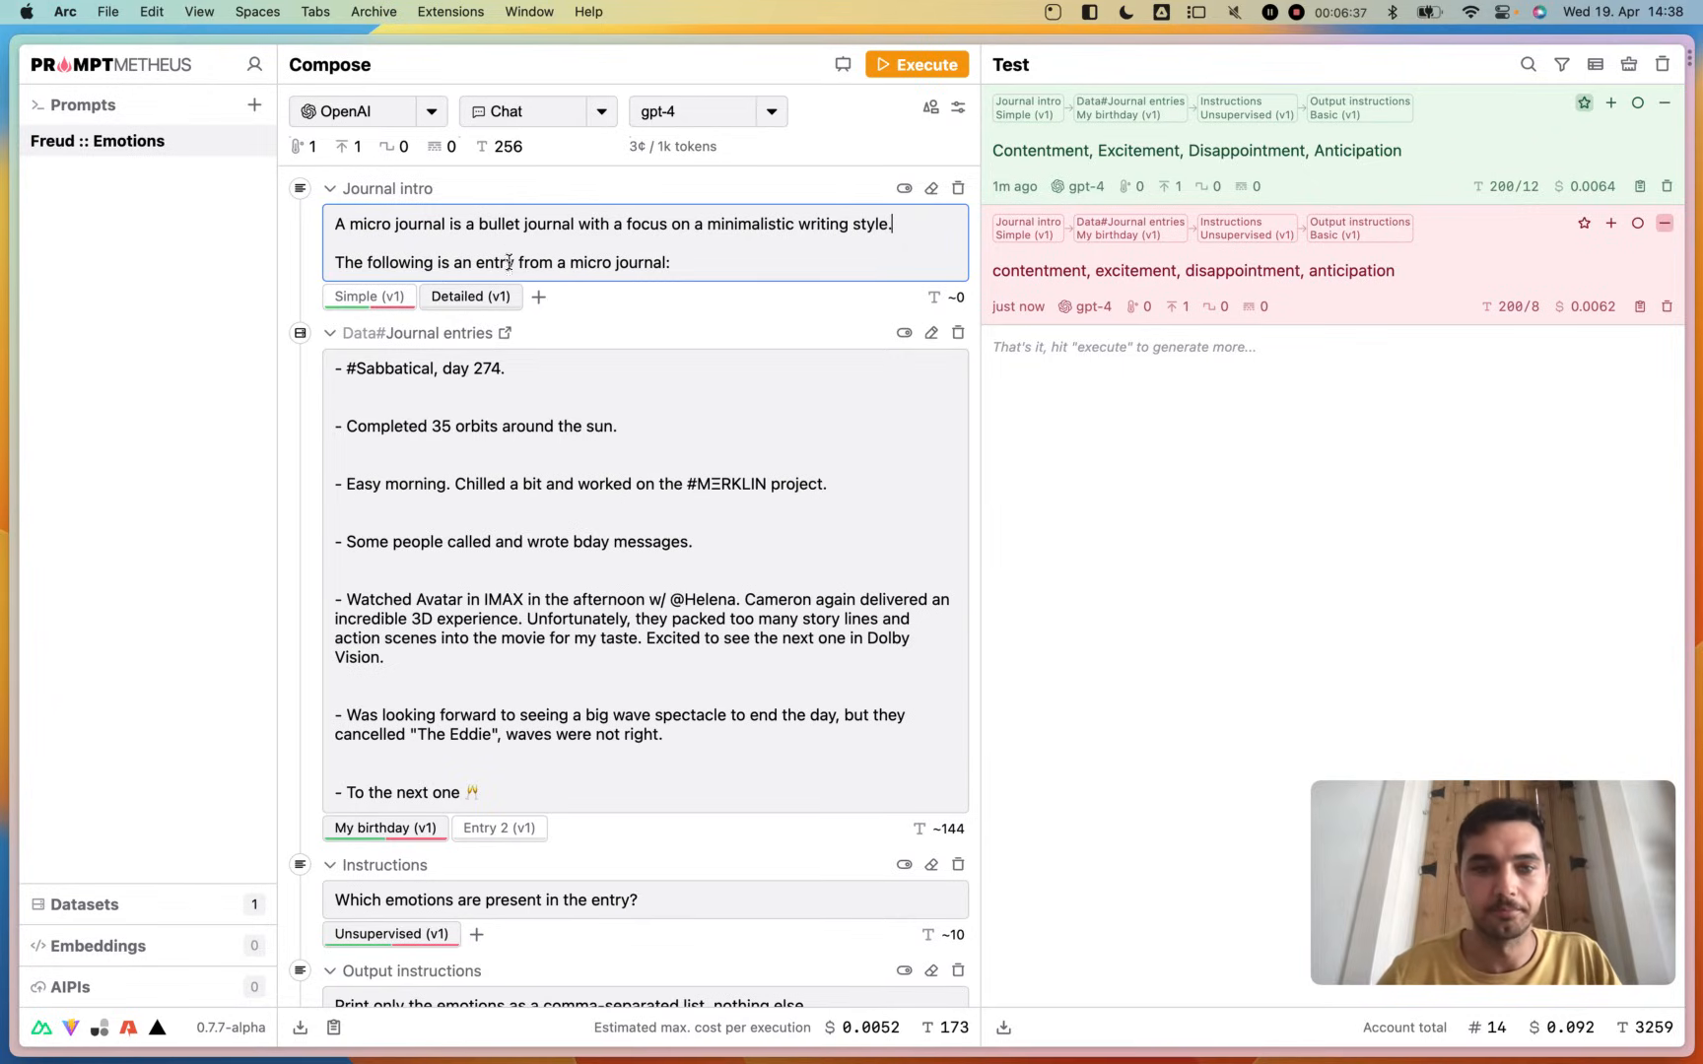
pyautogui.click(624, 319)
# - Execute the prompt with the Detailed journal intro and rate the new output as positive
pyautogui.click(901, 73)
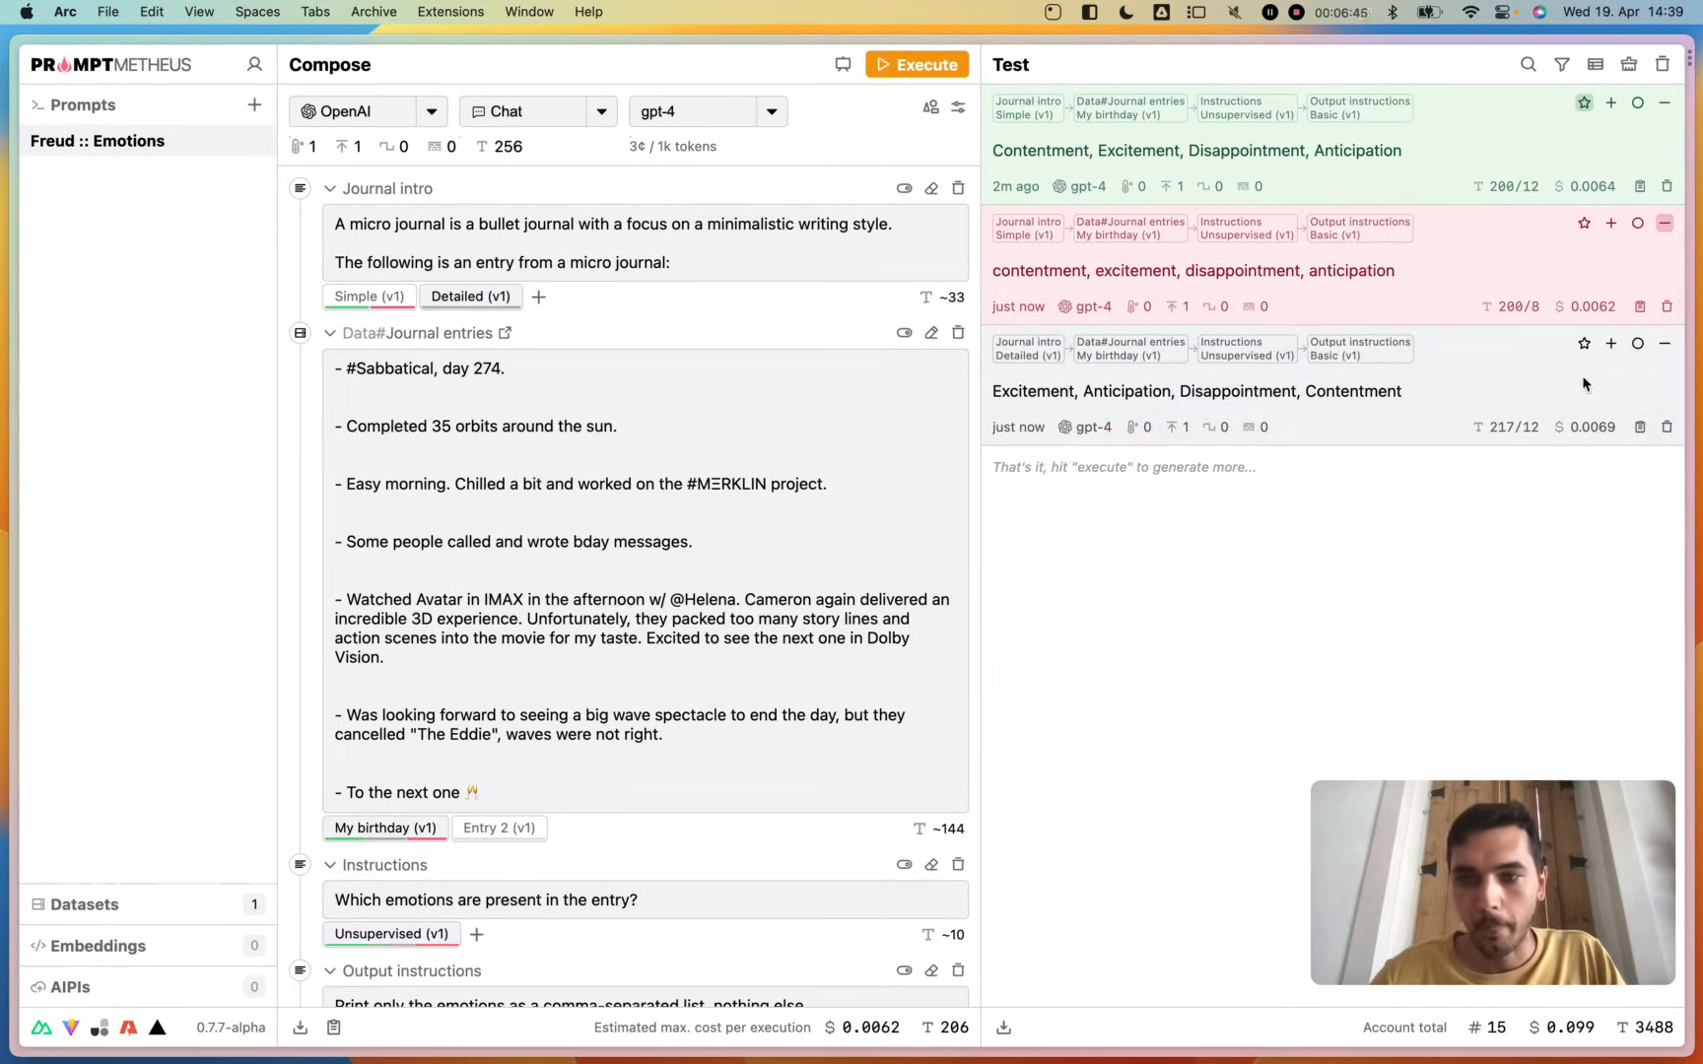
pyautogui.click(1611, 344)
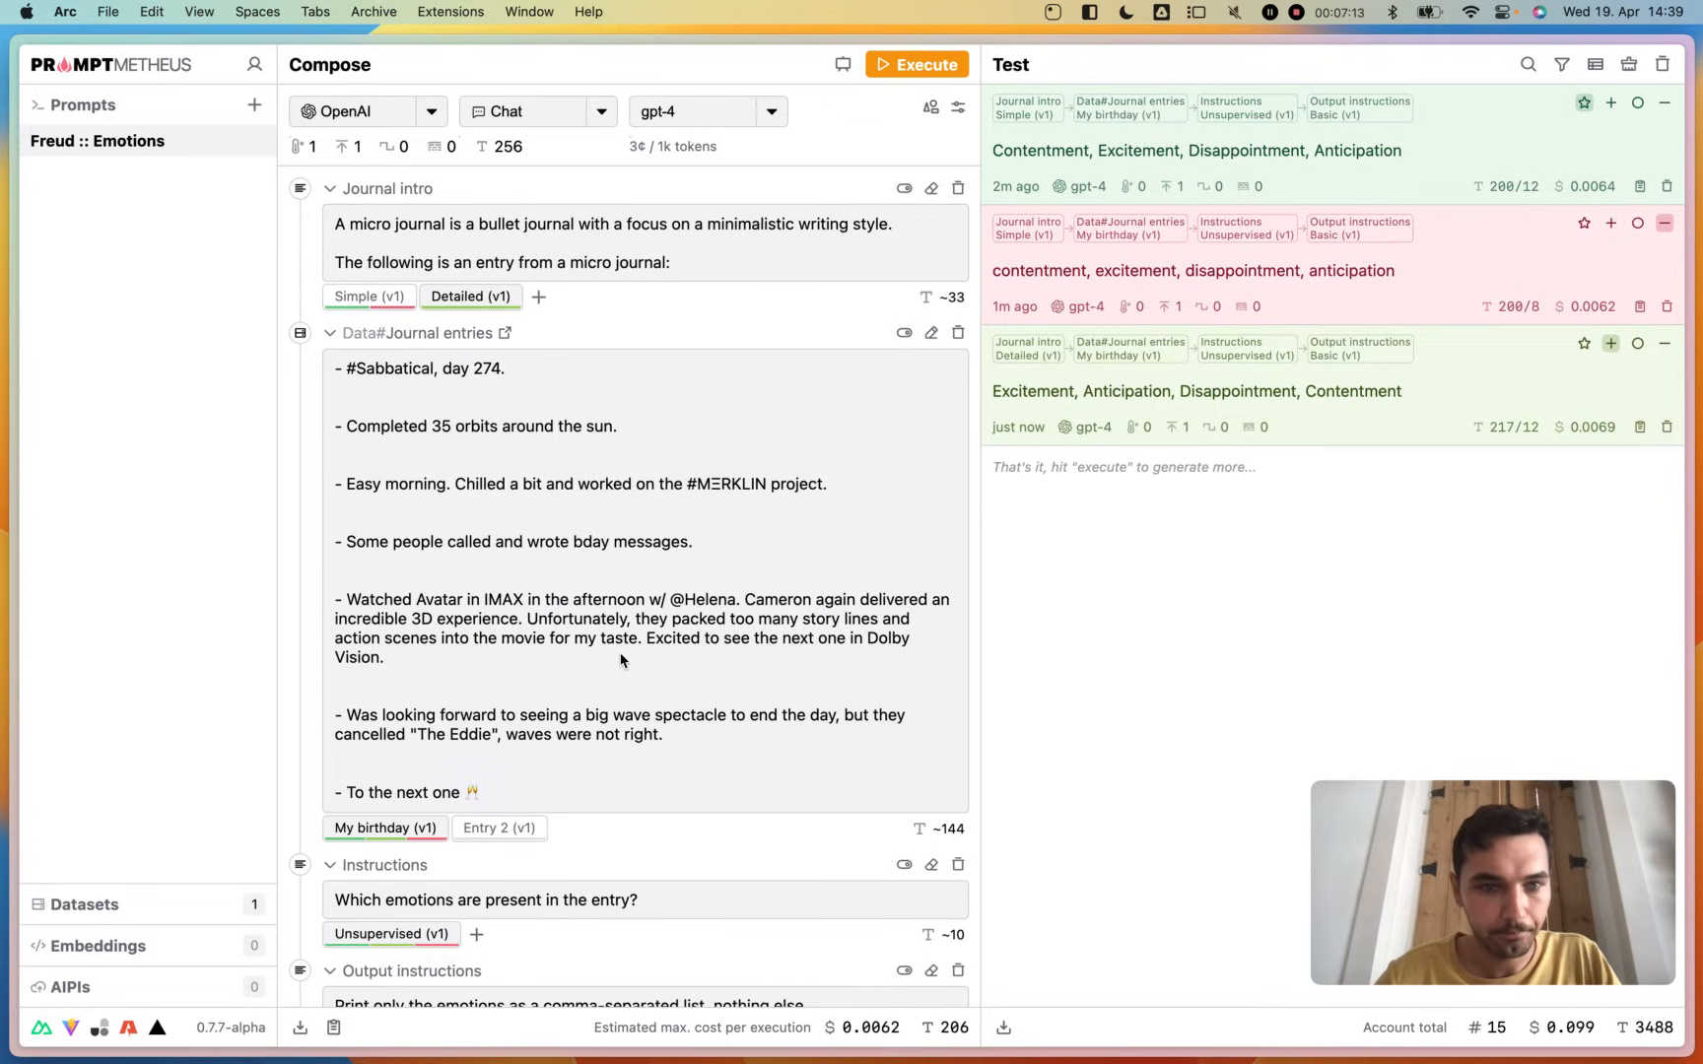
# - Add a second variant to the Instructions block and name it "Supervised"
pyautogui.scroll(-3, 621, 660)
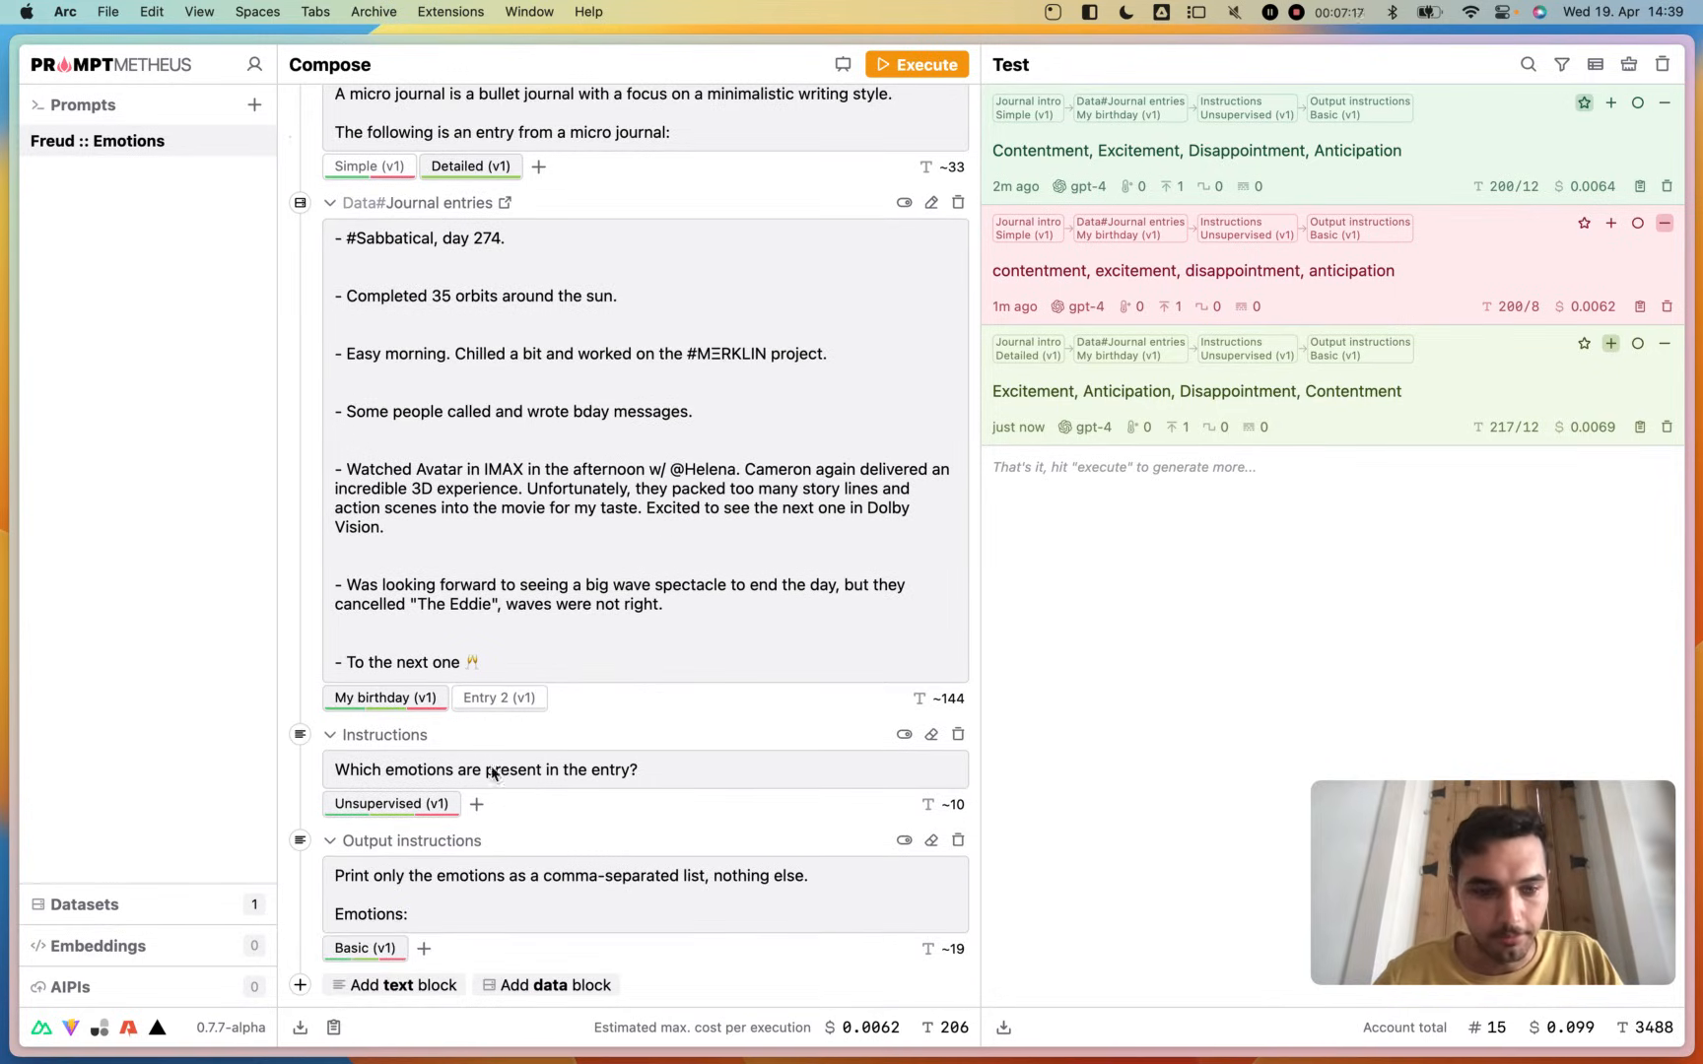
pyautogui.click(476, 804)
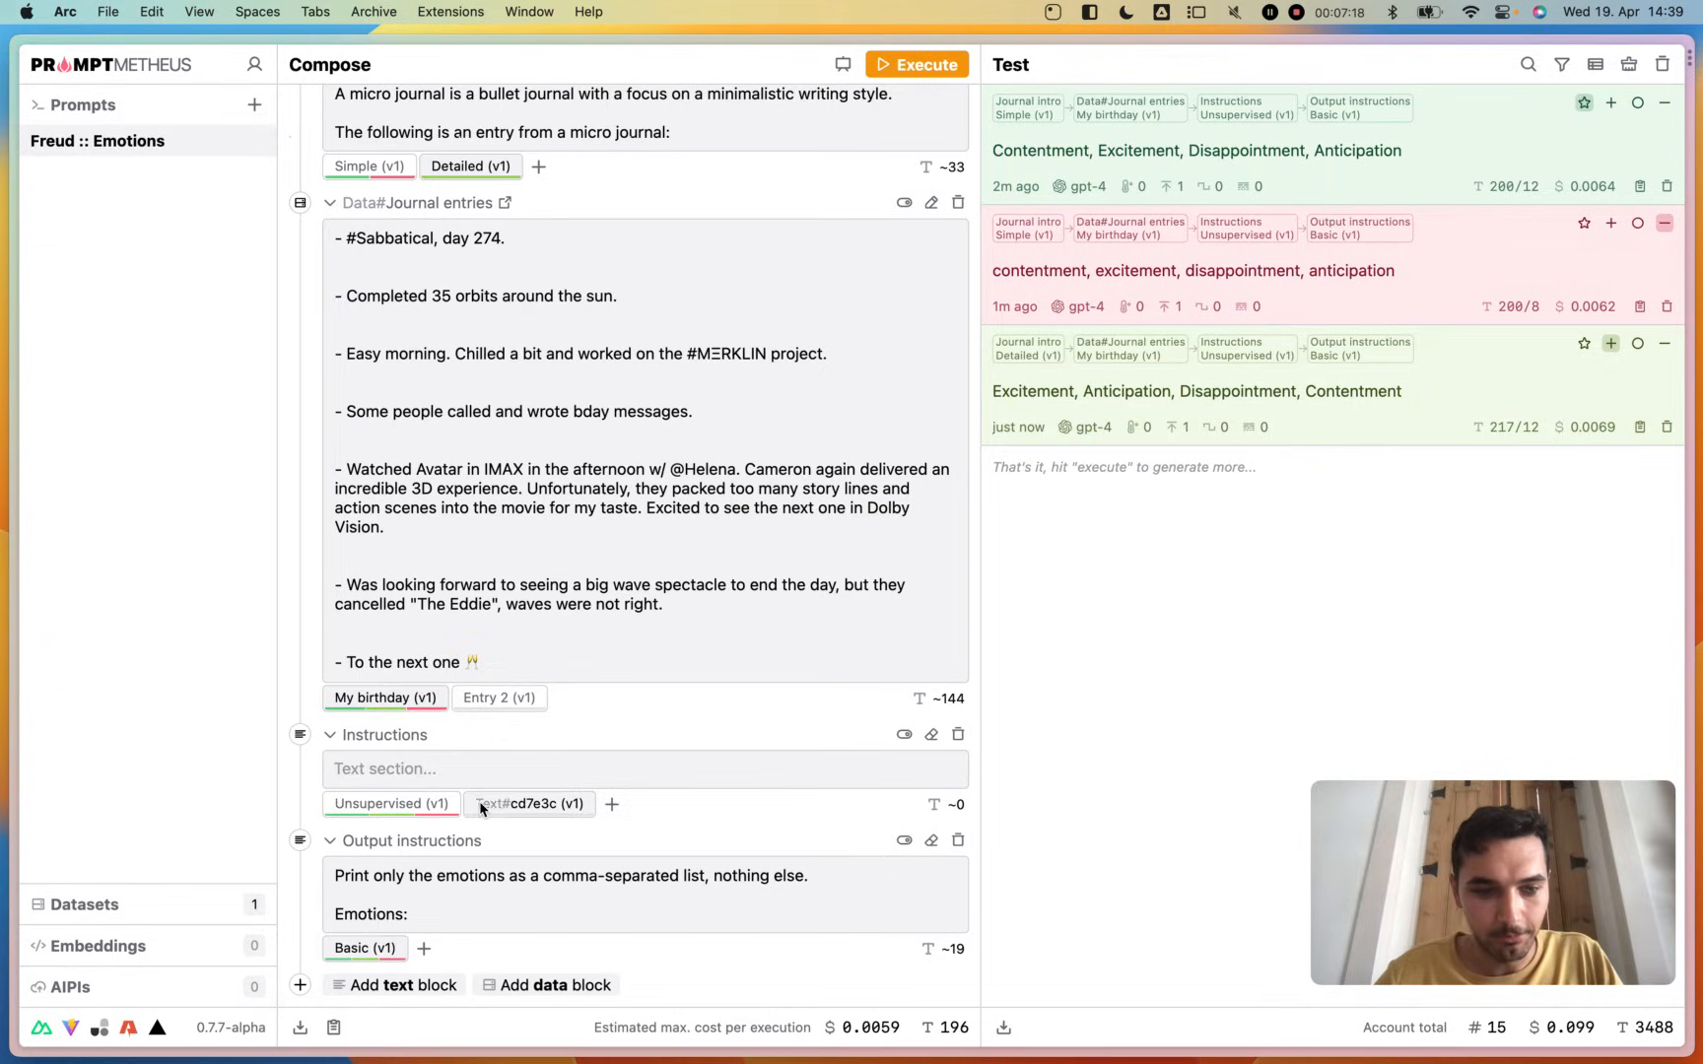
pyautogui.doubleClick(529, 805)
pyautogui.write('Supervise')
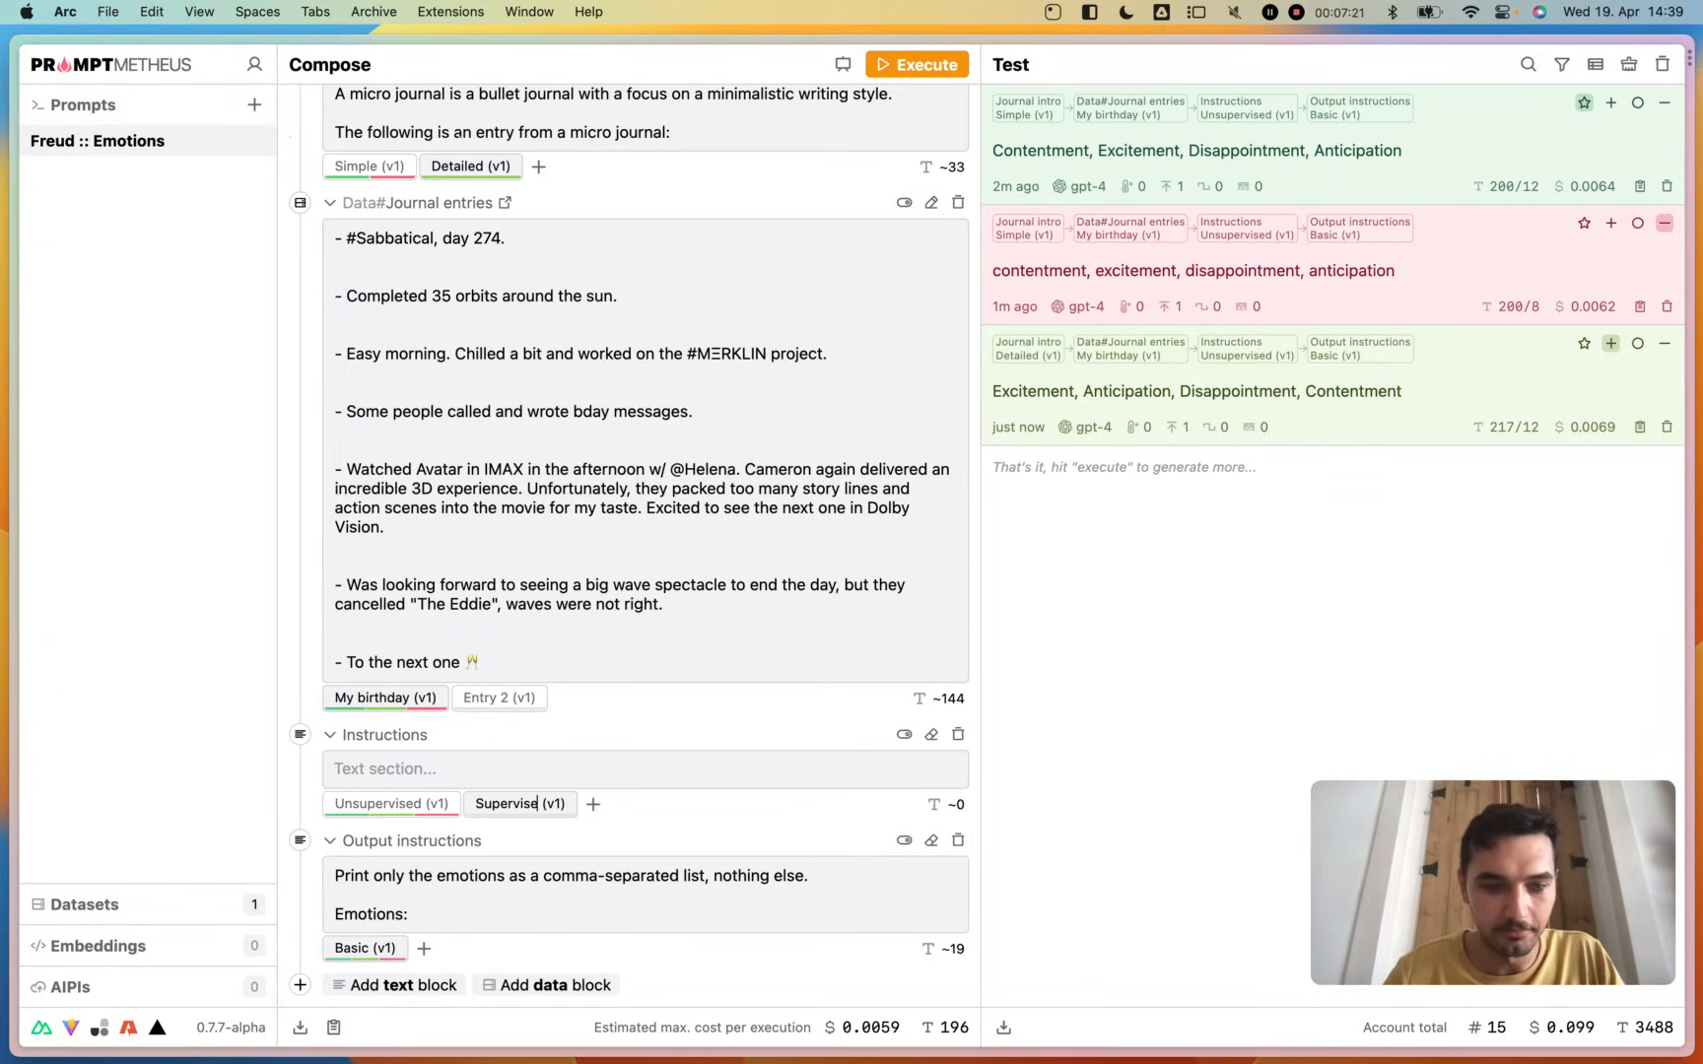
pyautogui.write('d')
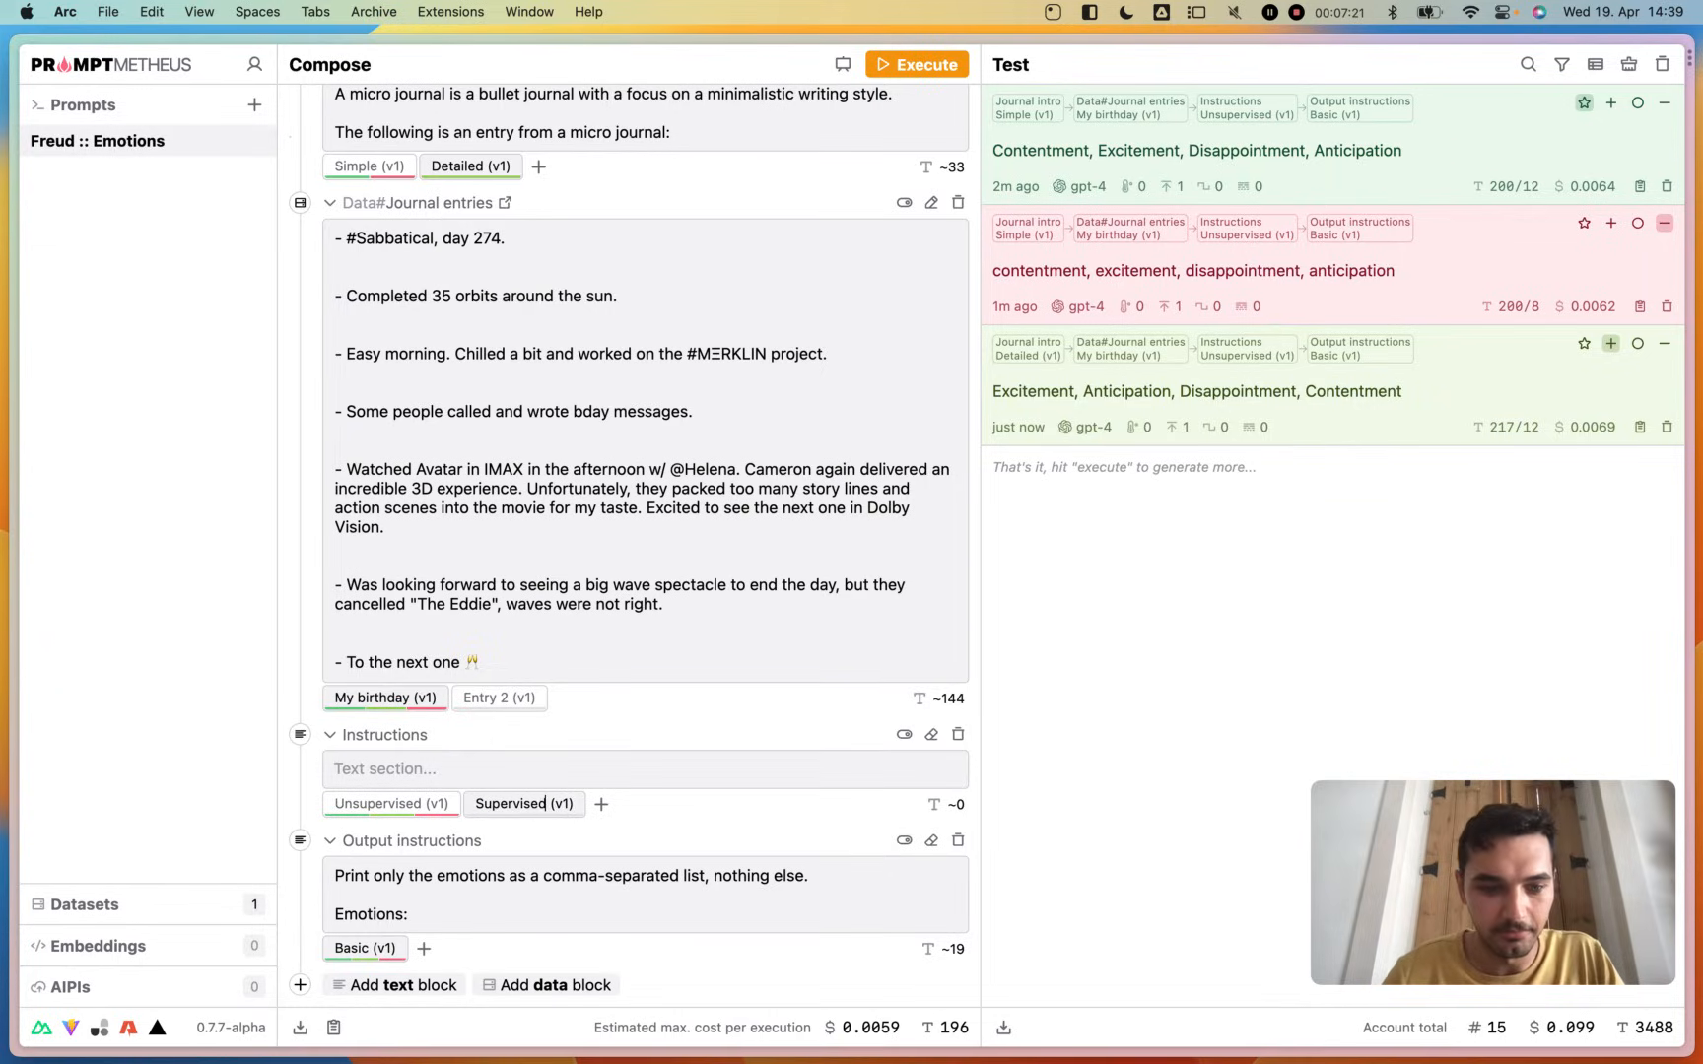
# - Write "Which of the following emotions are present in the entry:" as the text of the Supervised instructions variant
pyautogui.click(637, 769)
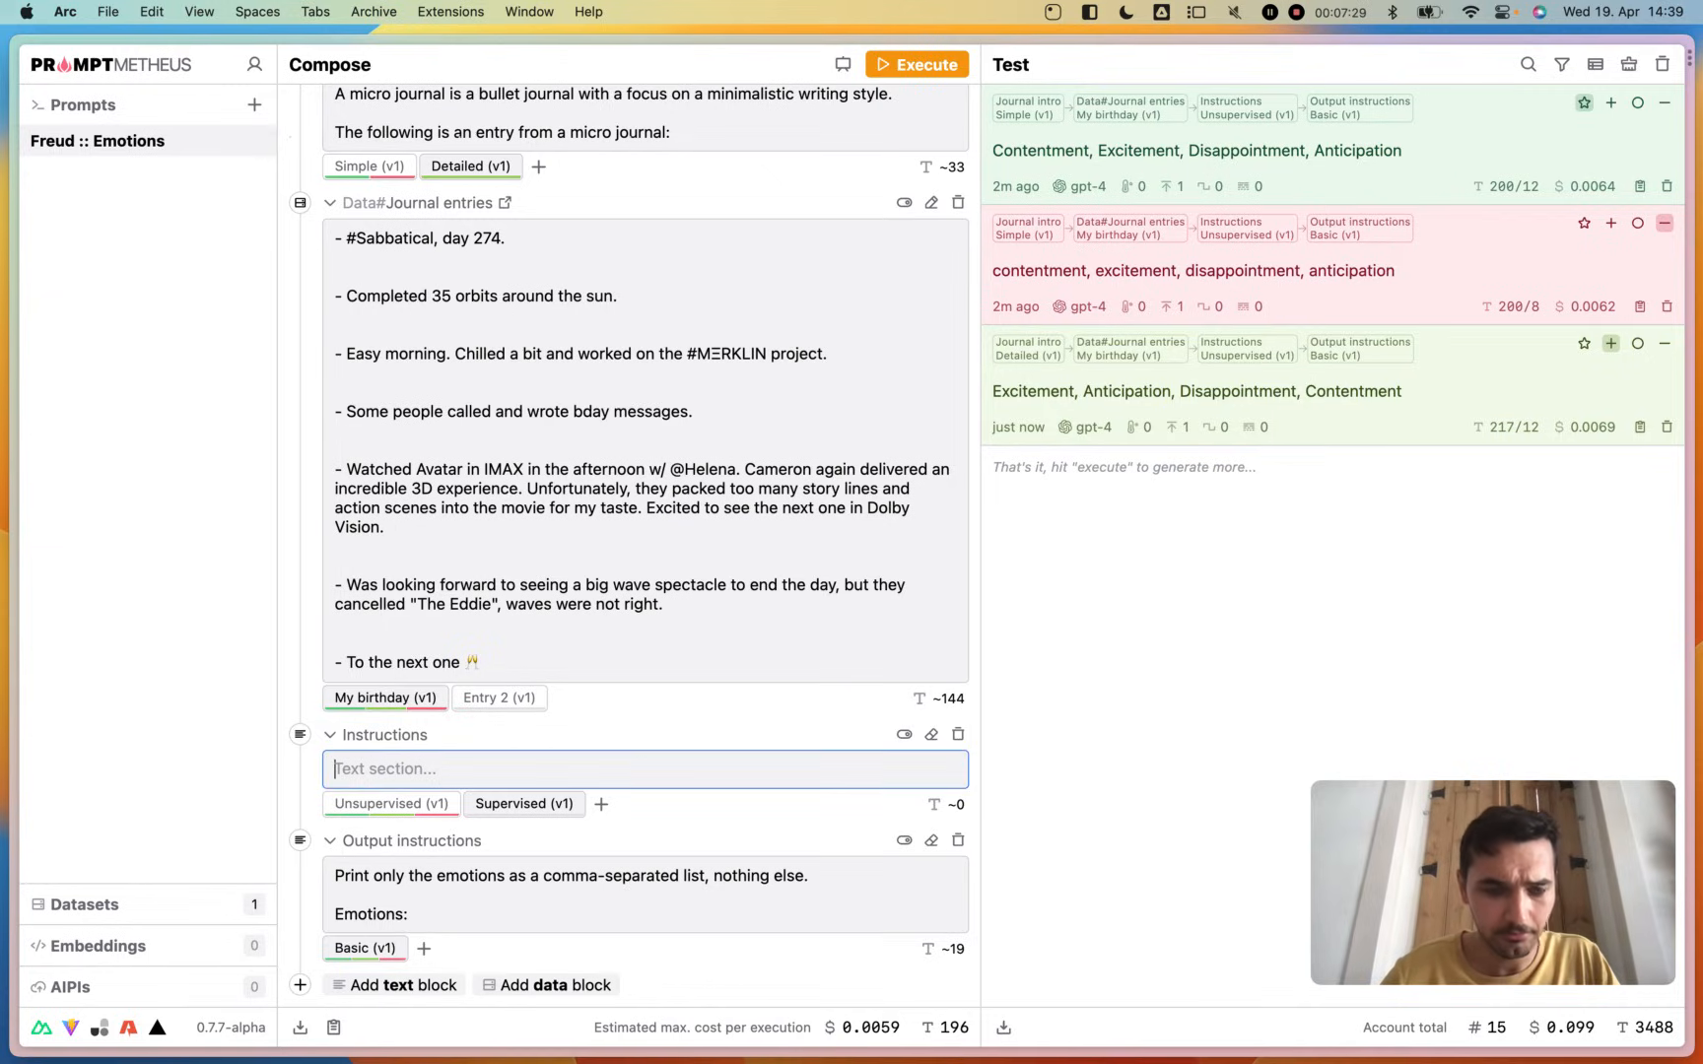
pyautogui.write('Which of the f')
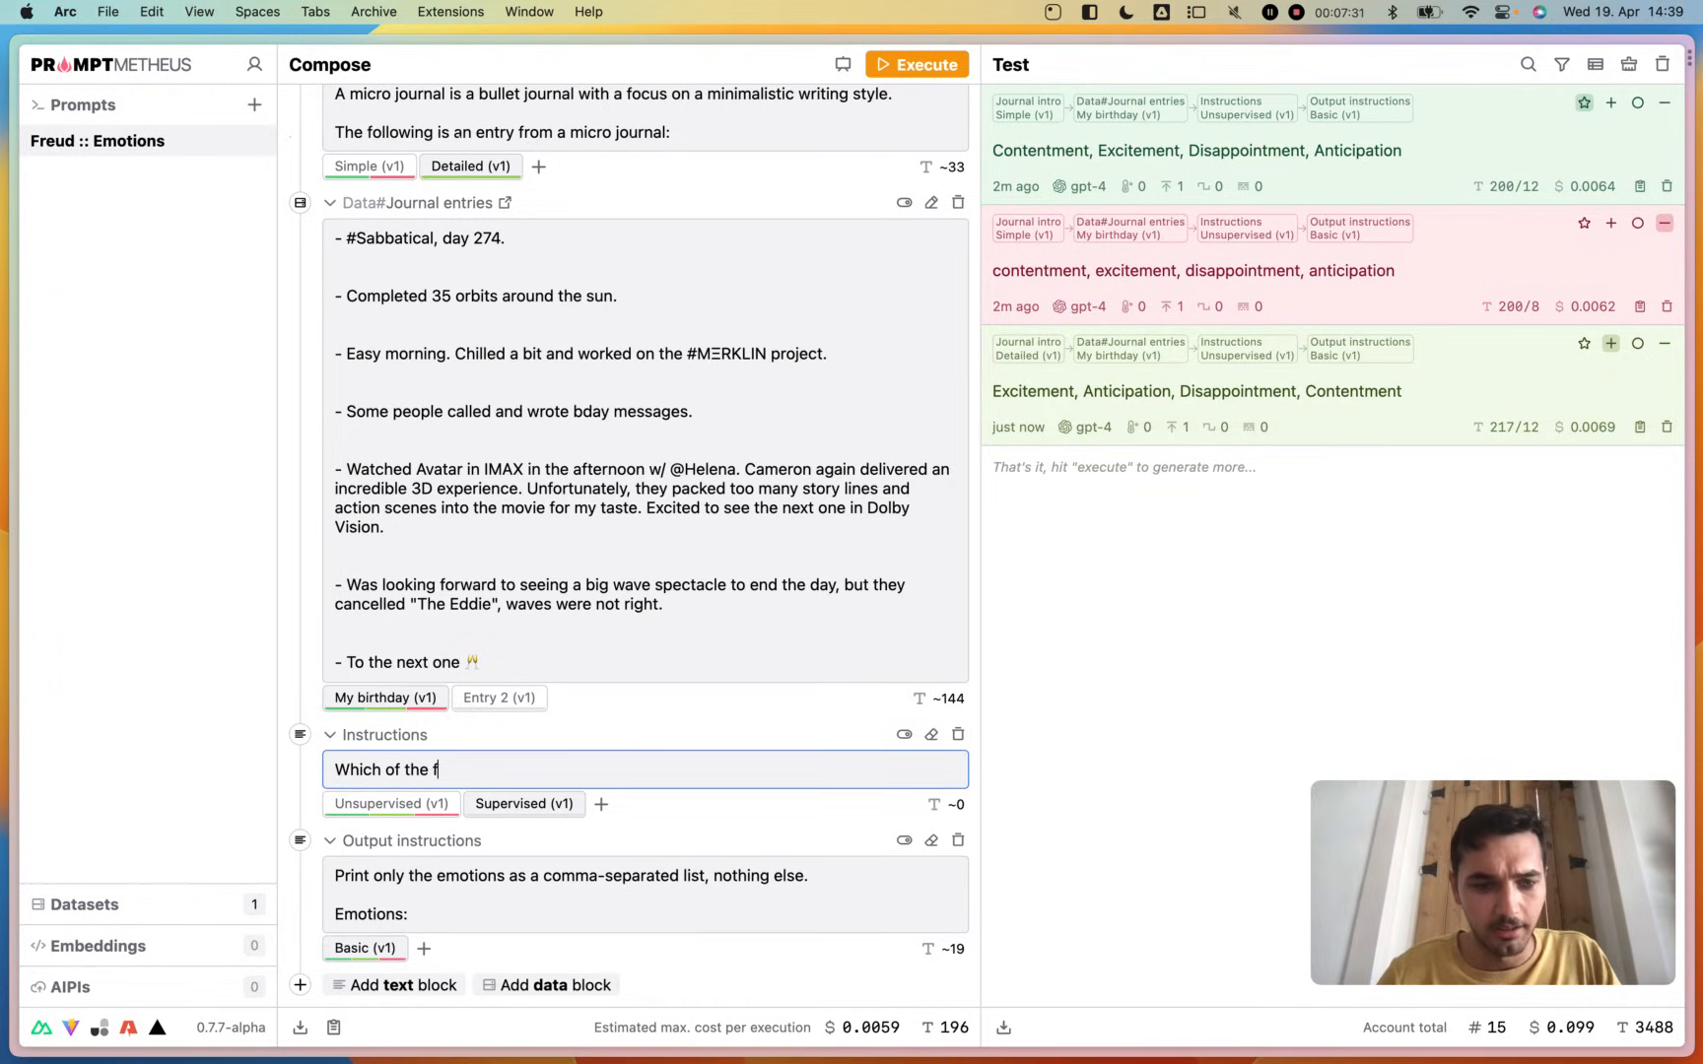
pyautogui.write('ollowing emotions')
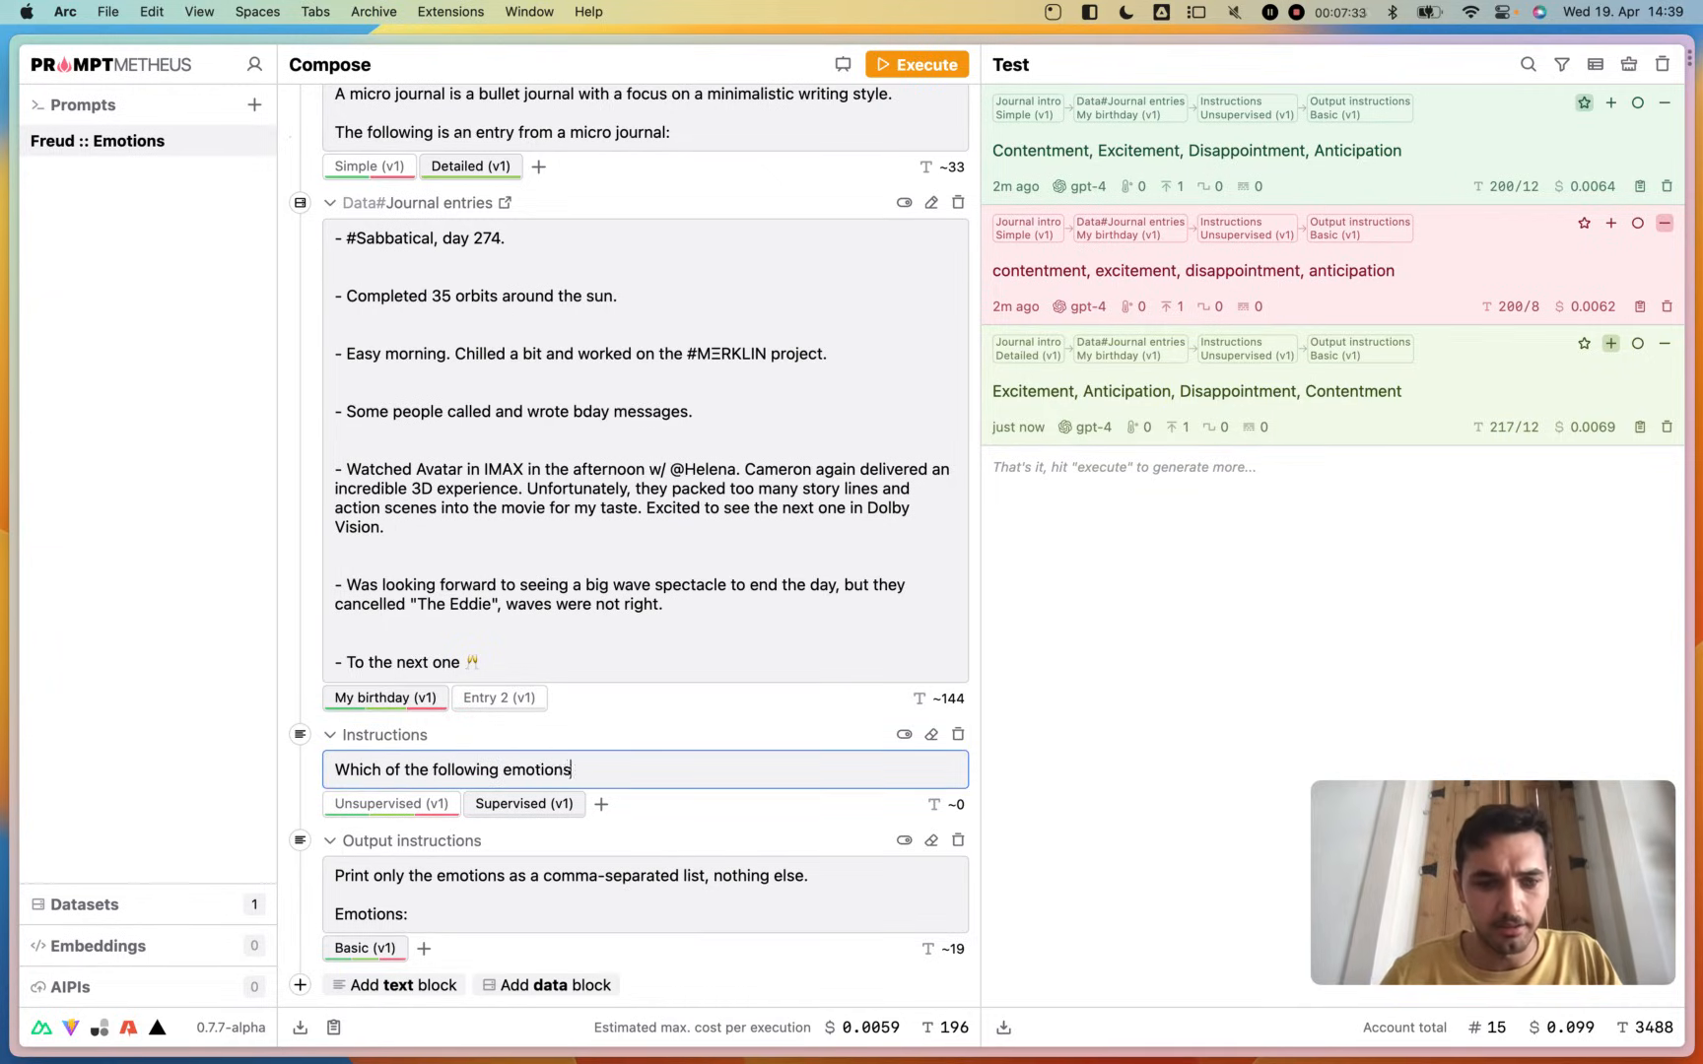
pyautogui.write(' are p')
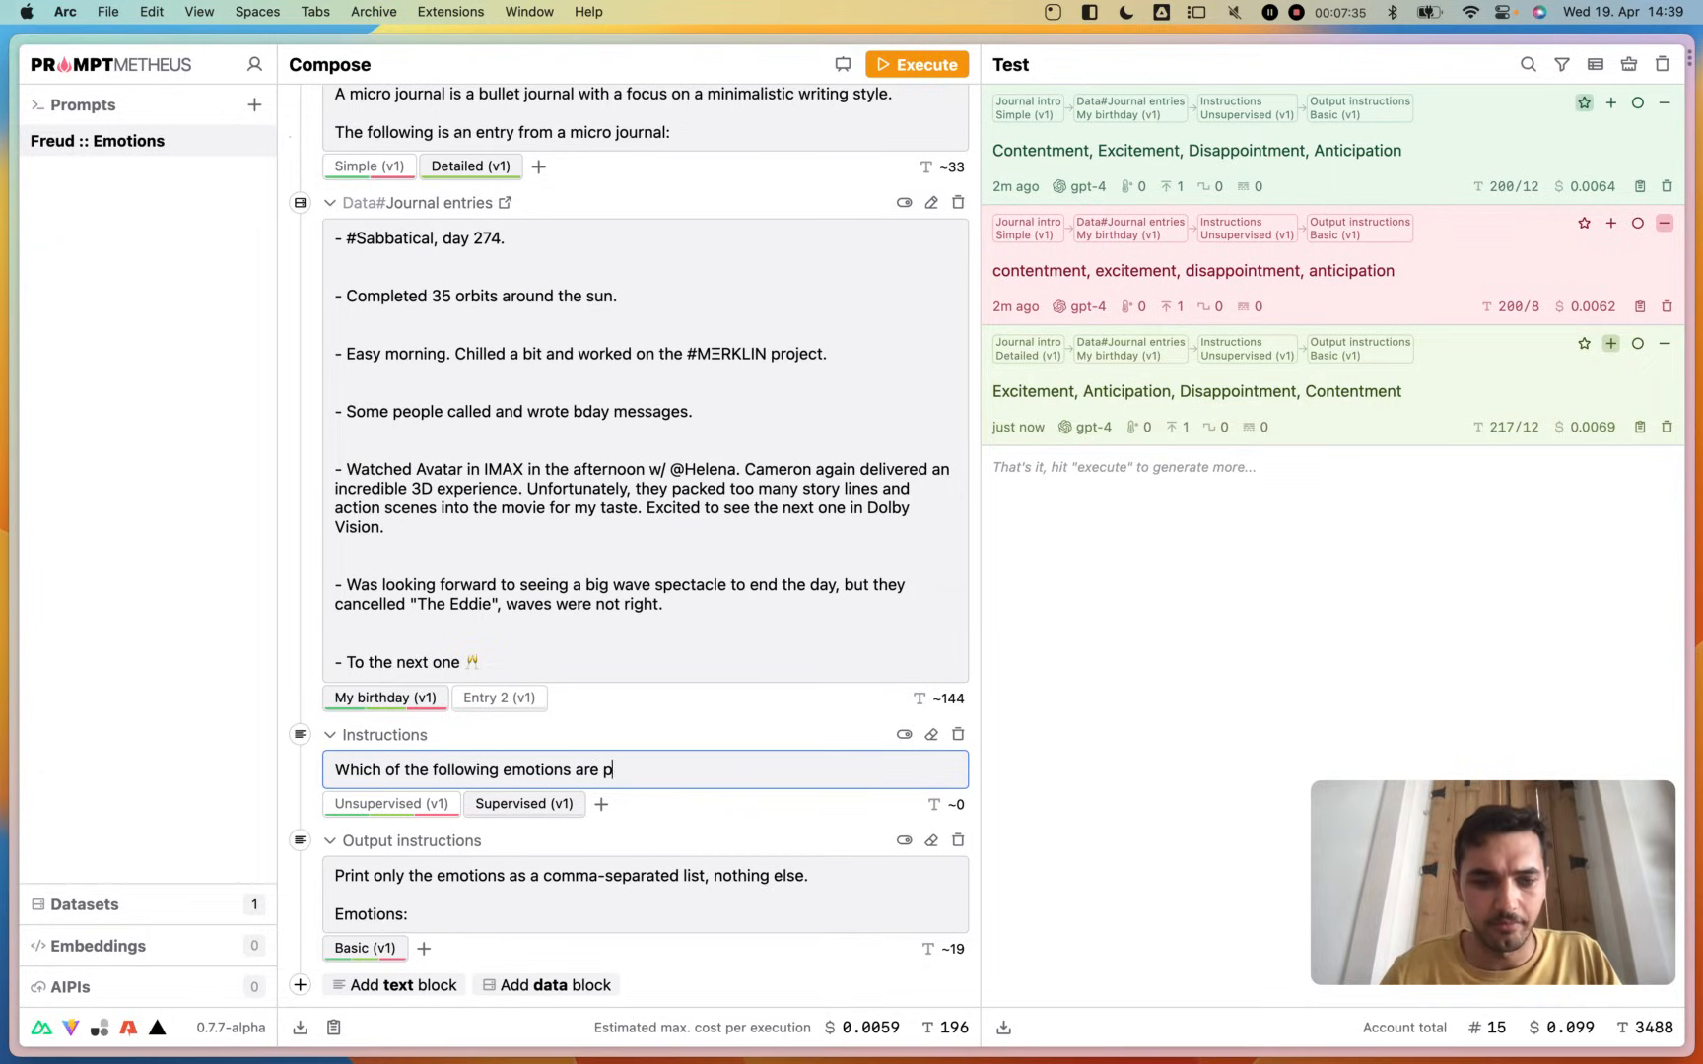
pyautogui.write('resent in the entry:')
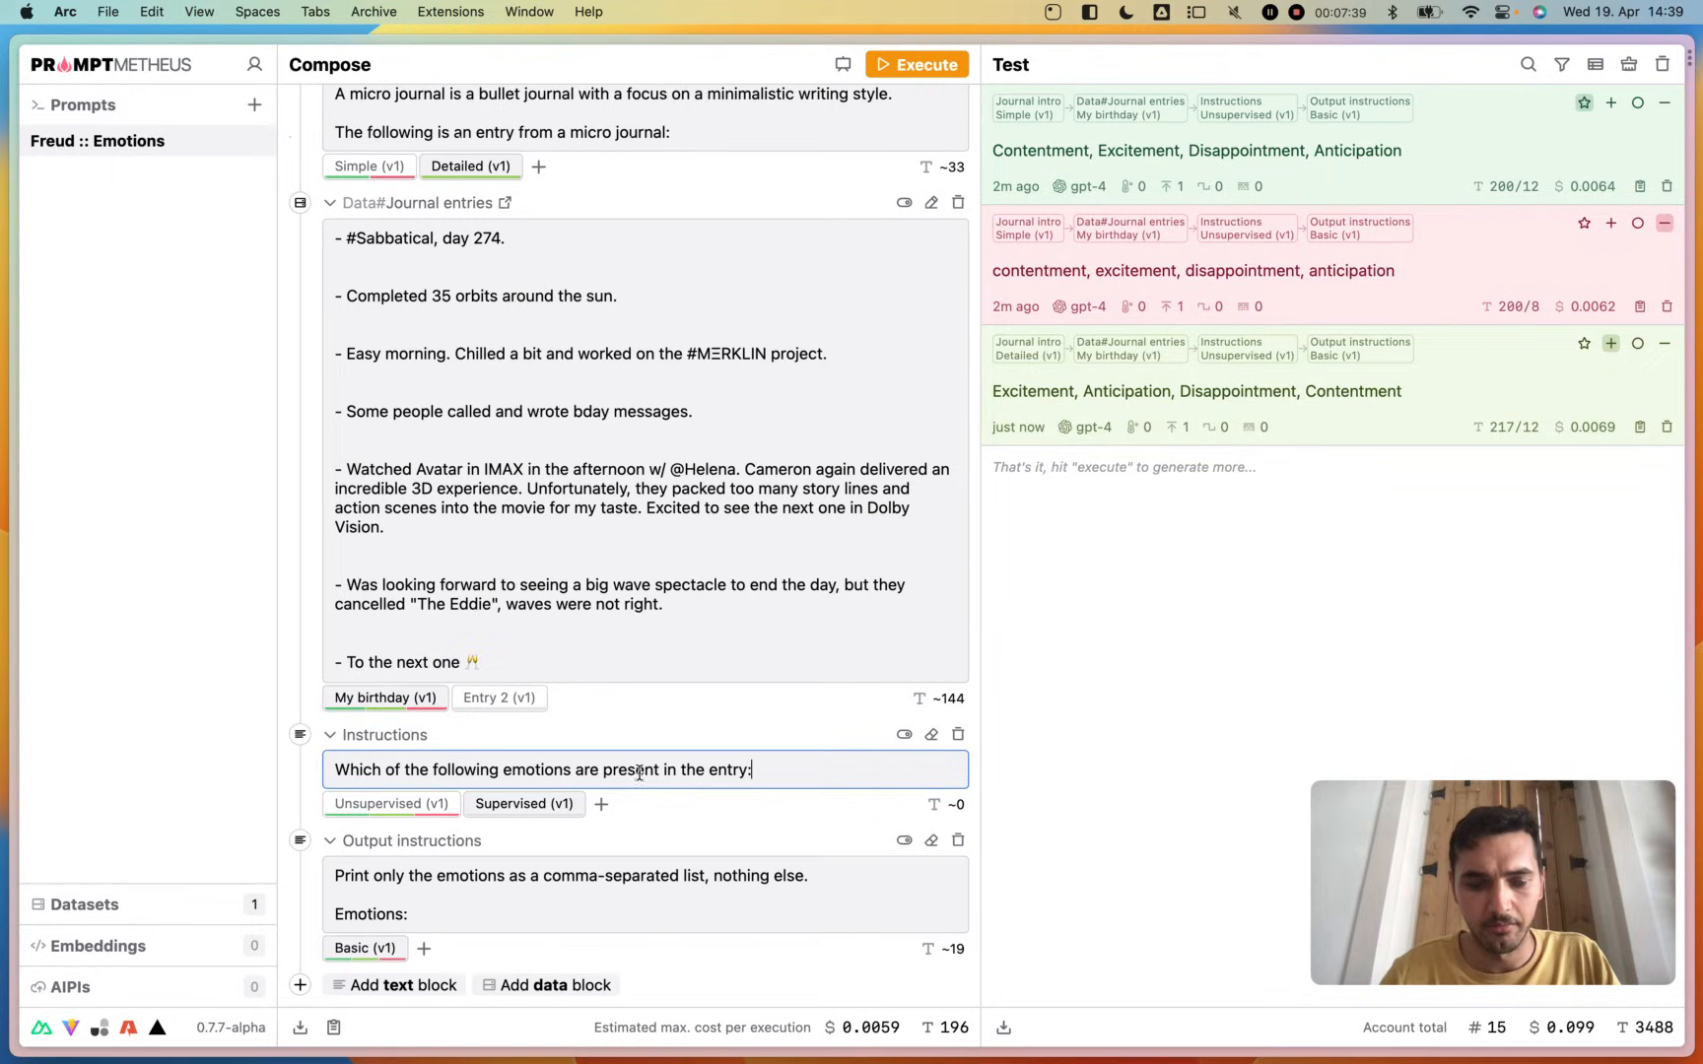
pyautogui.click(778, 834)
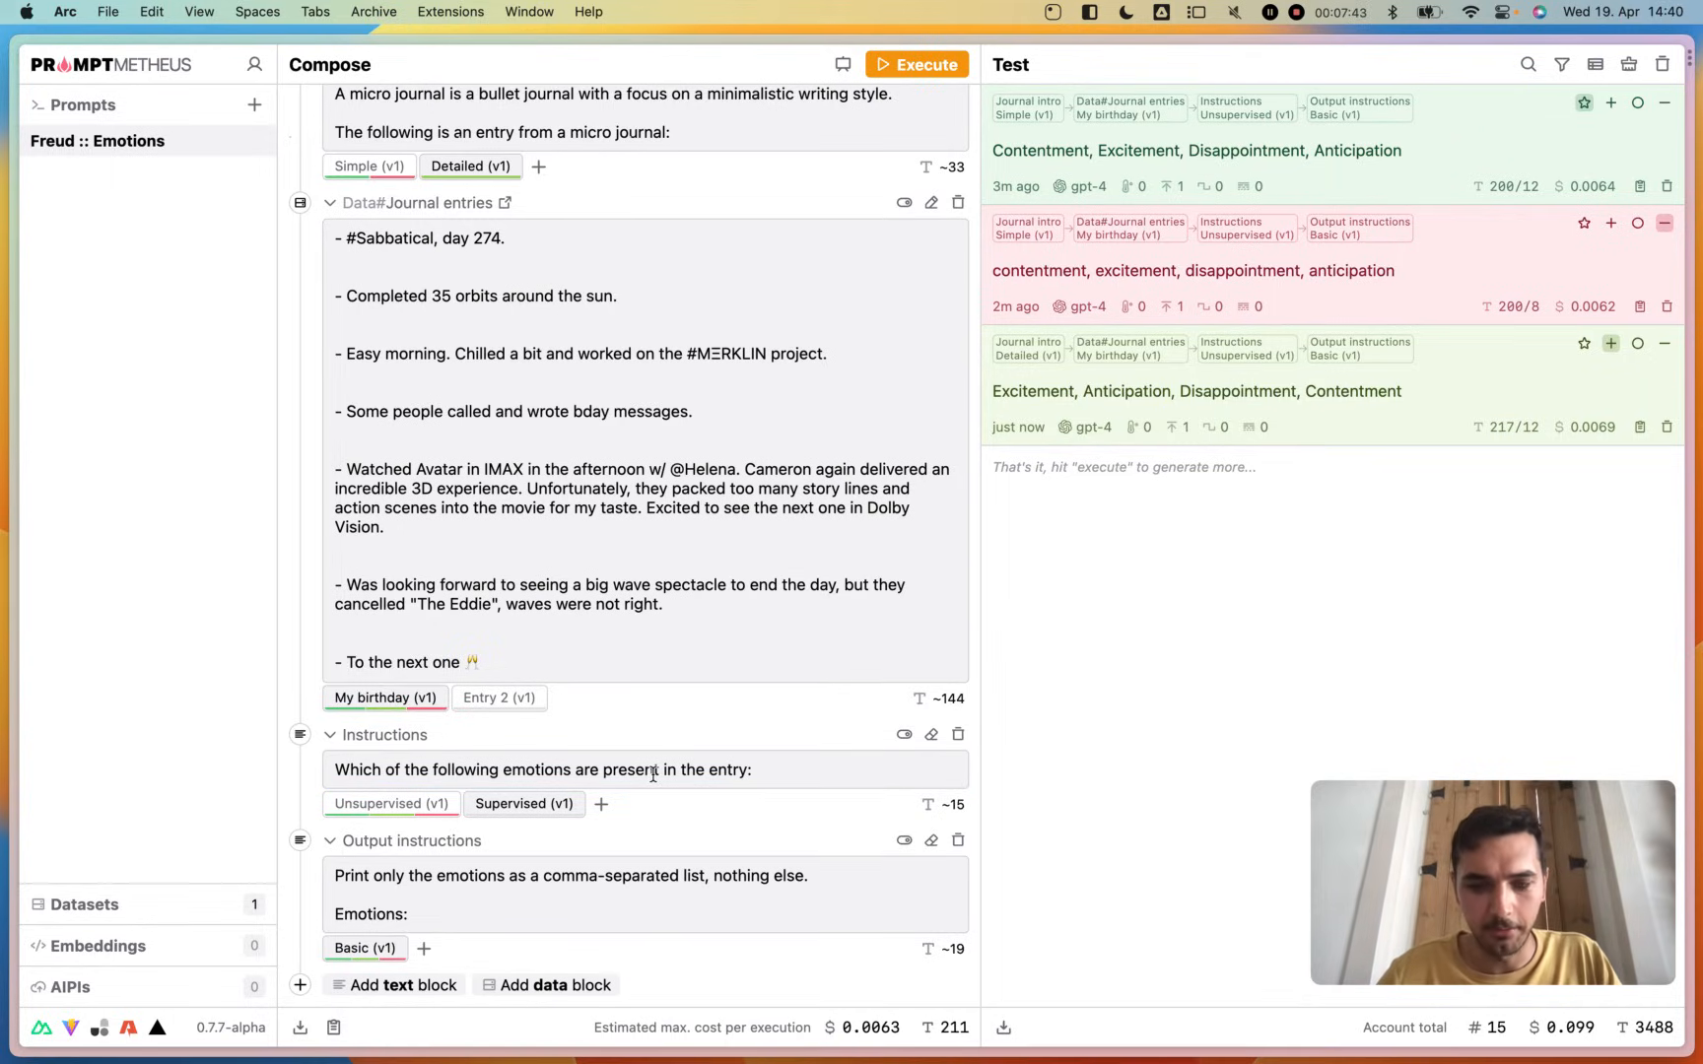
# - Create a new dataset and copy the full list of emotions from the Emotions.rtf document
pyautogui.click(111, 902)
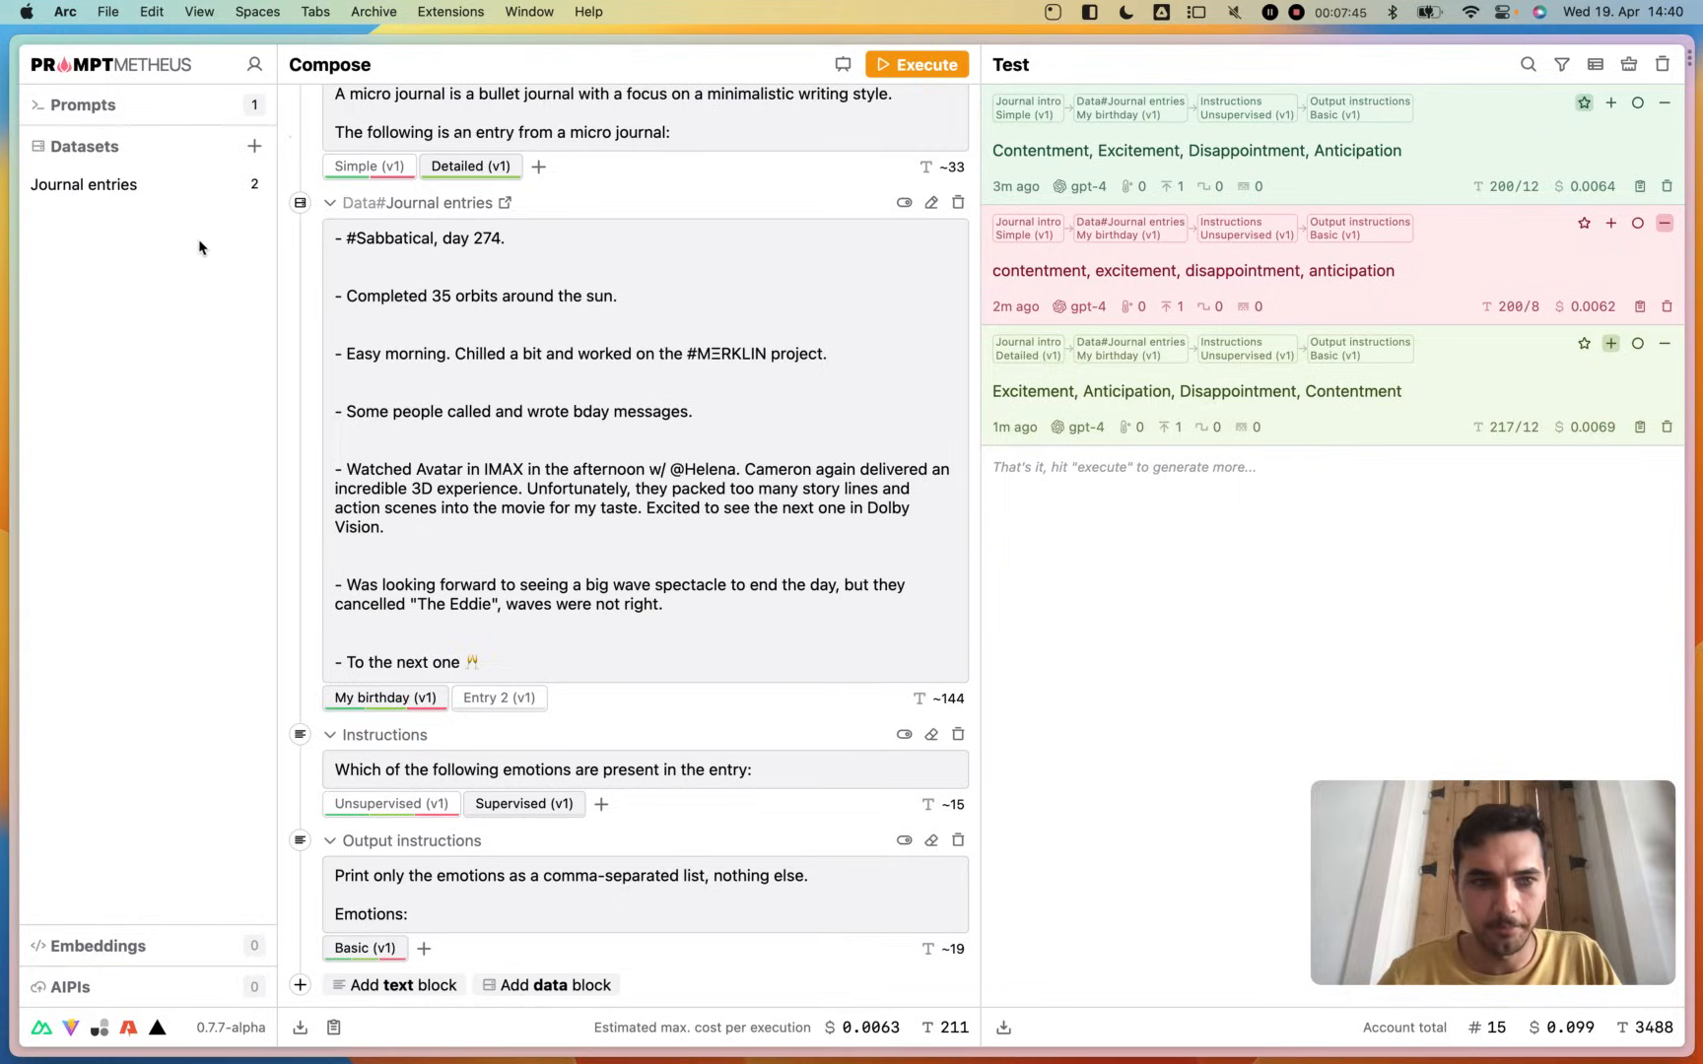
pyautogui.click(254, 146)
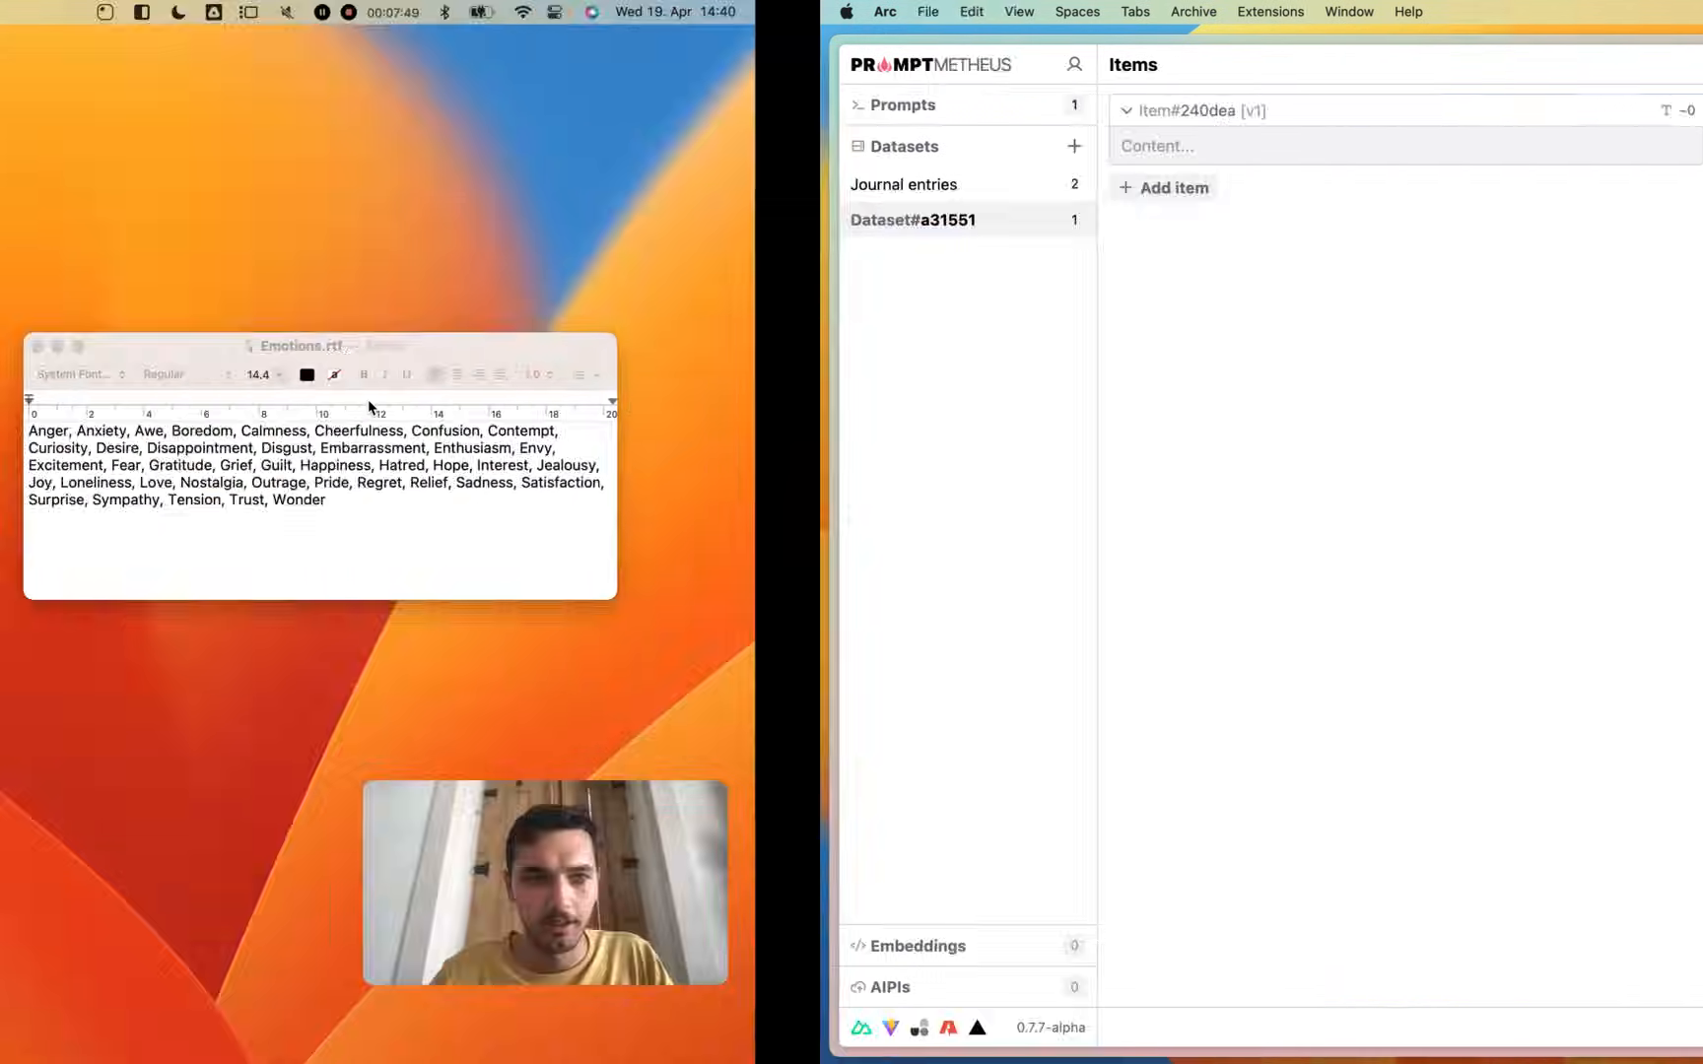
pyautogui.click(1166, 521)
pyautogui.press('cmd+a')
pyautogui.press('super+c')
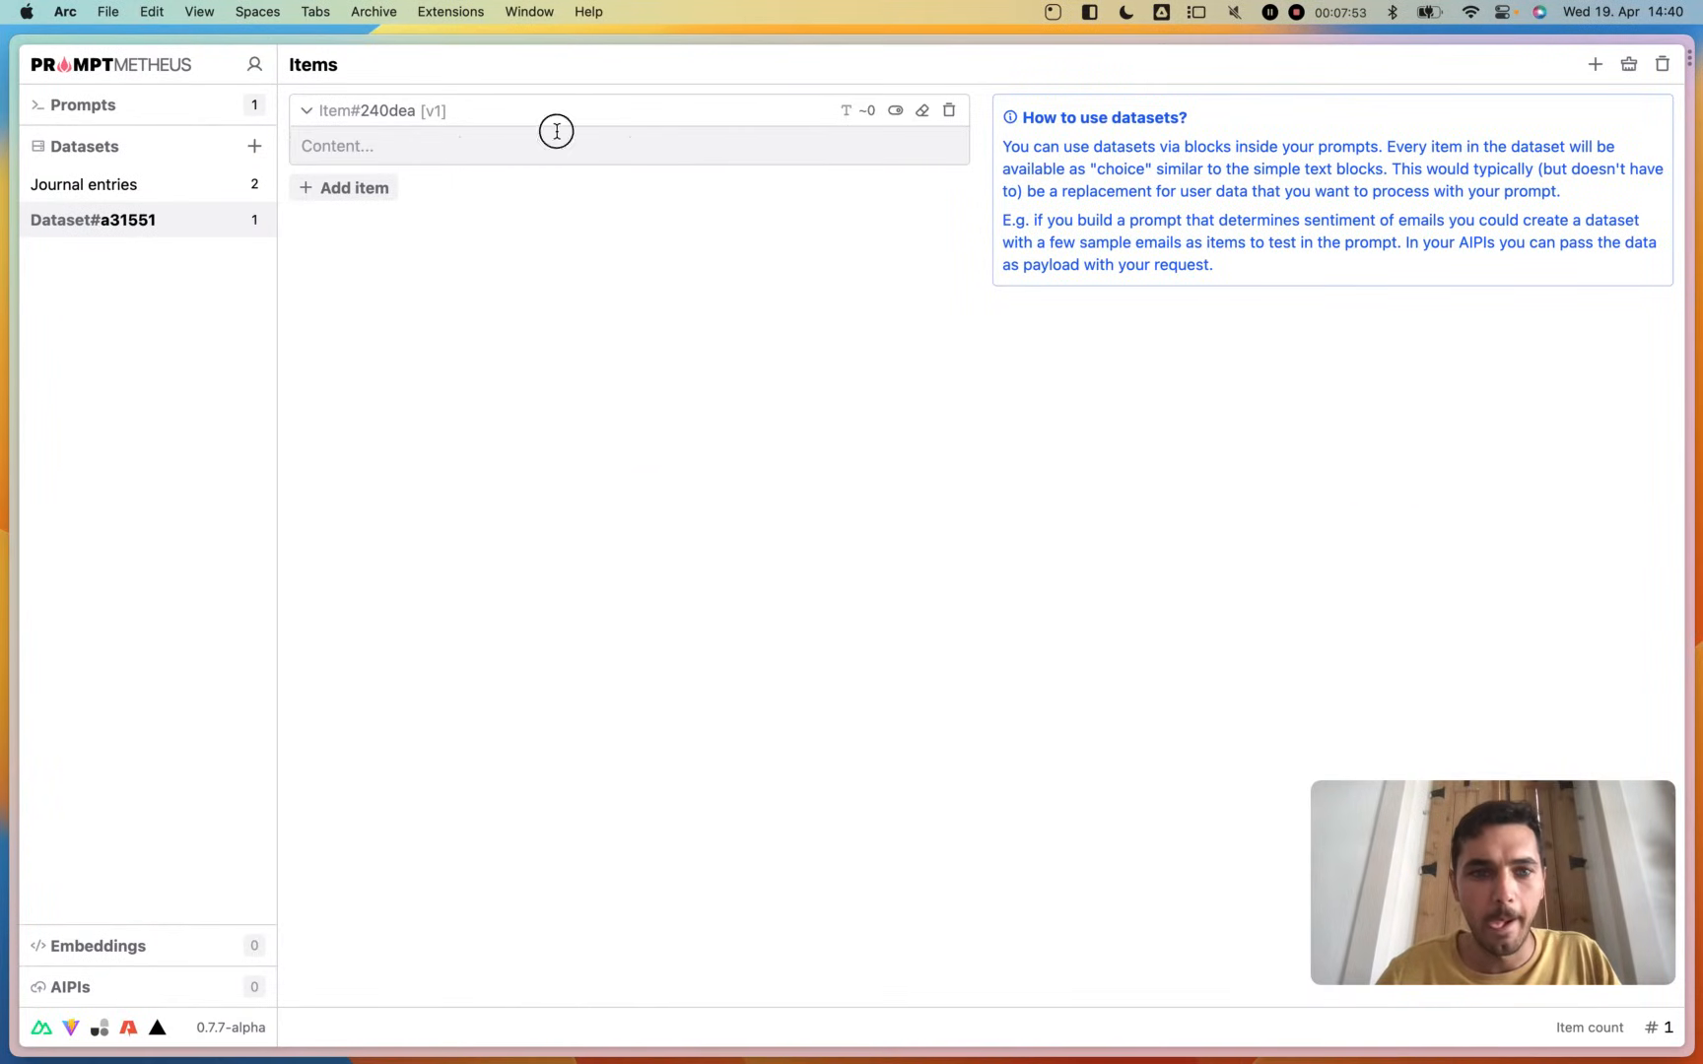
# - Paste the emotion list into the new dataset's first item and name the item "Set 40"
pyautogui.click(557, 131)
pyautogui.write('v')
pyautogui.press('BackSpace')
pyautogui.press('super+v')
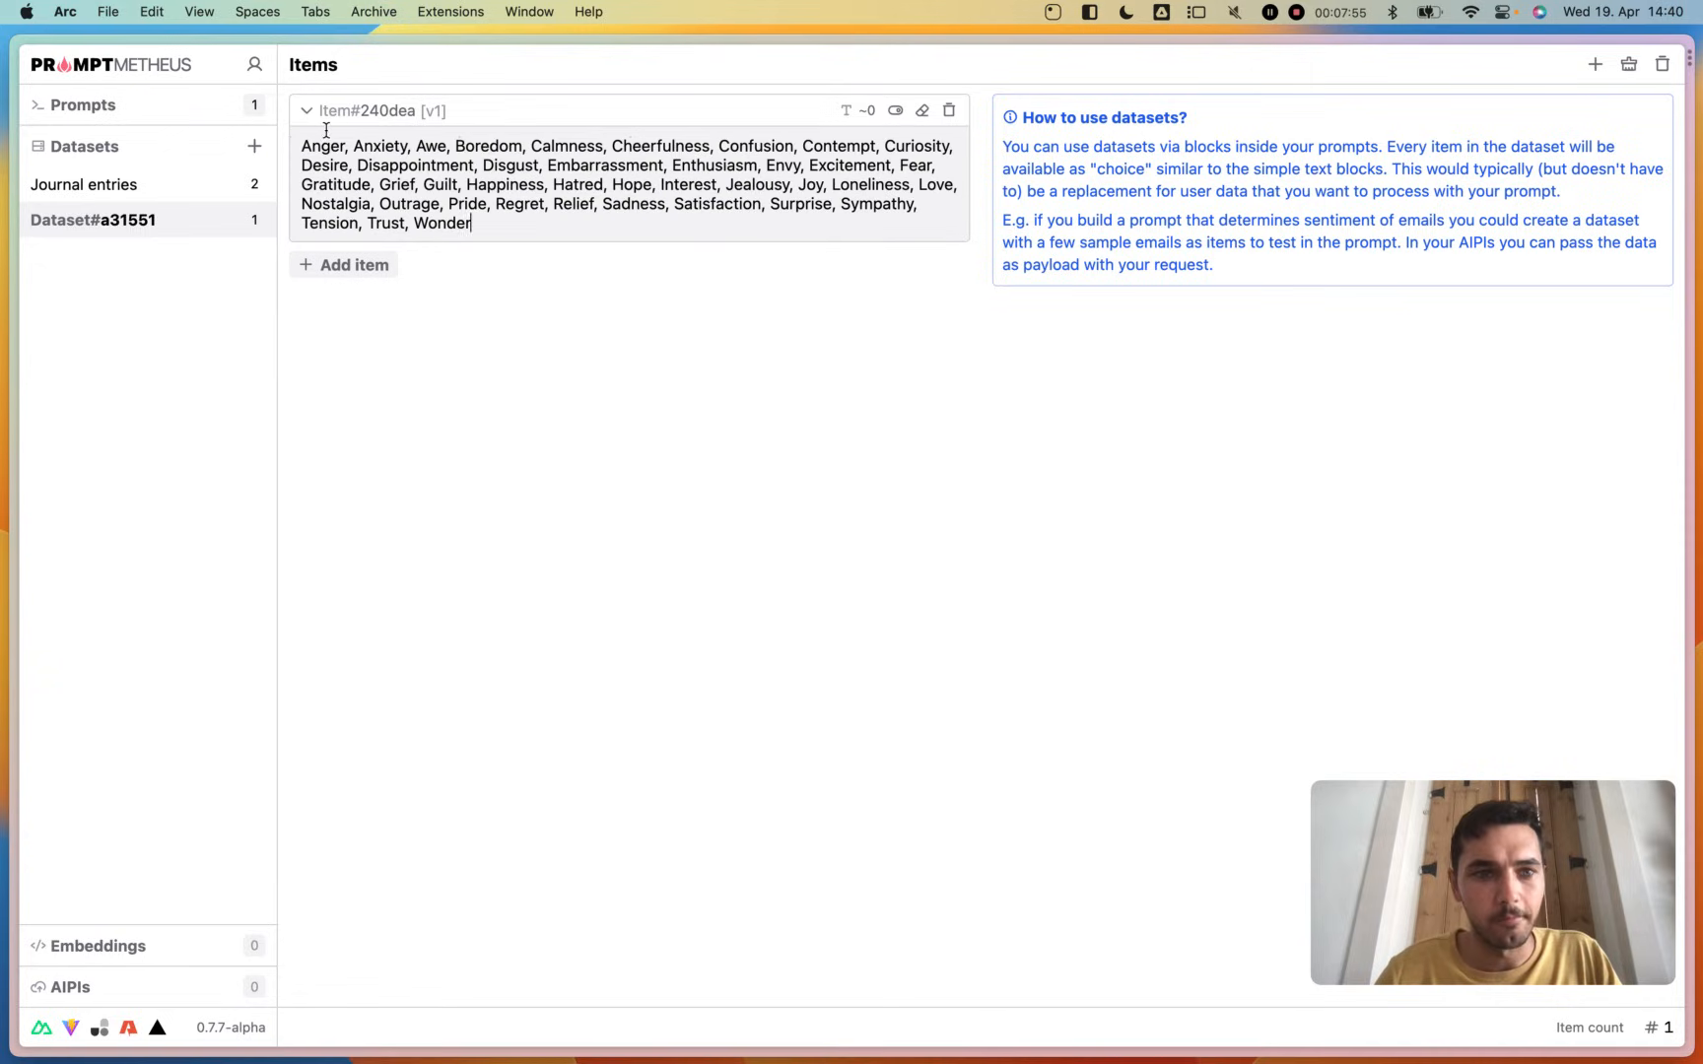
pyautogui.click(357, 110)
pyautogui.write('Set 40')
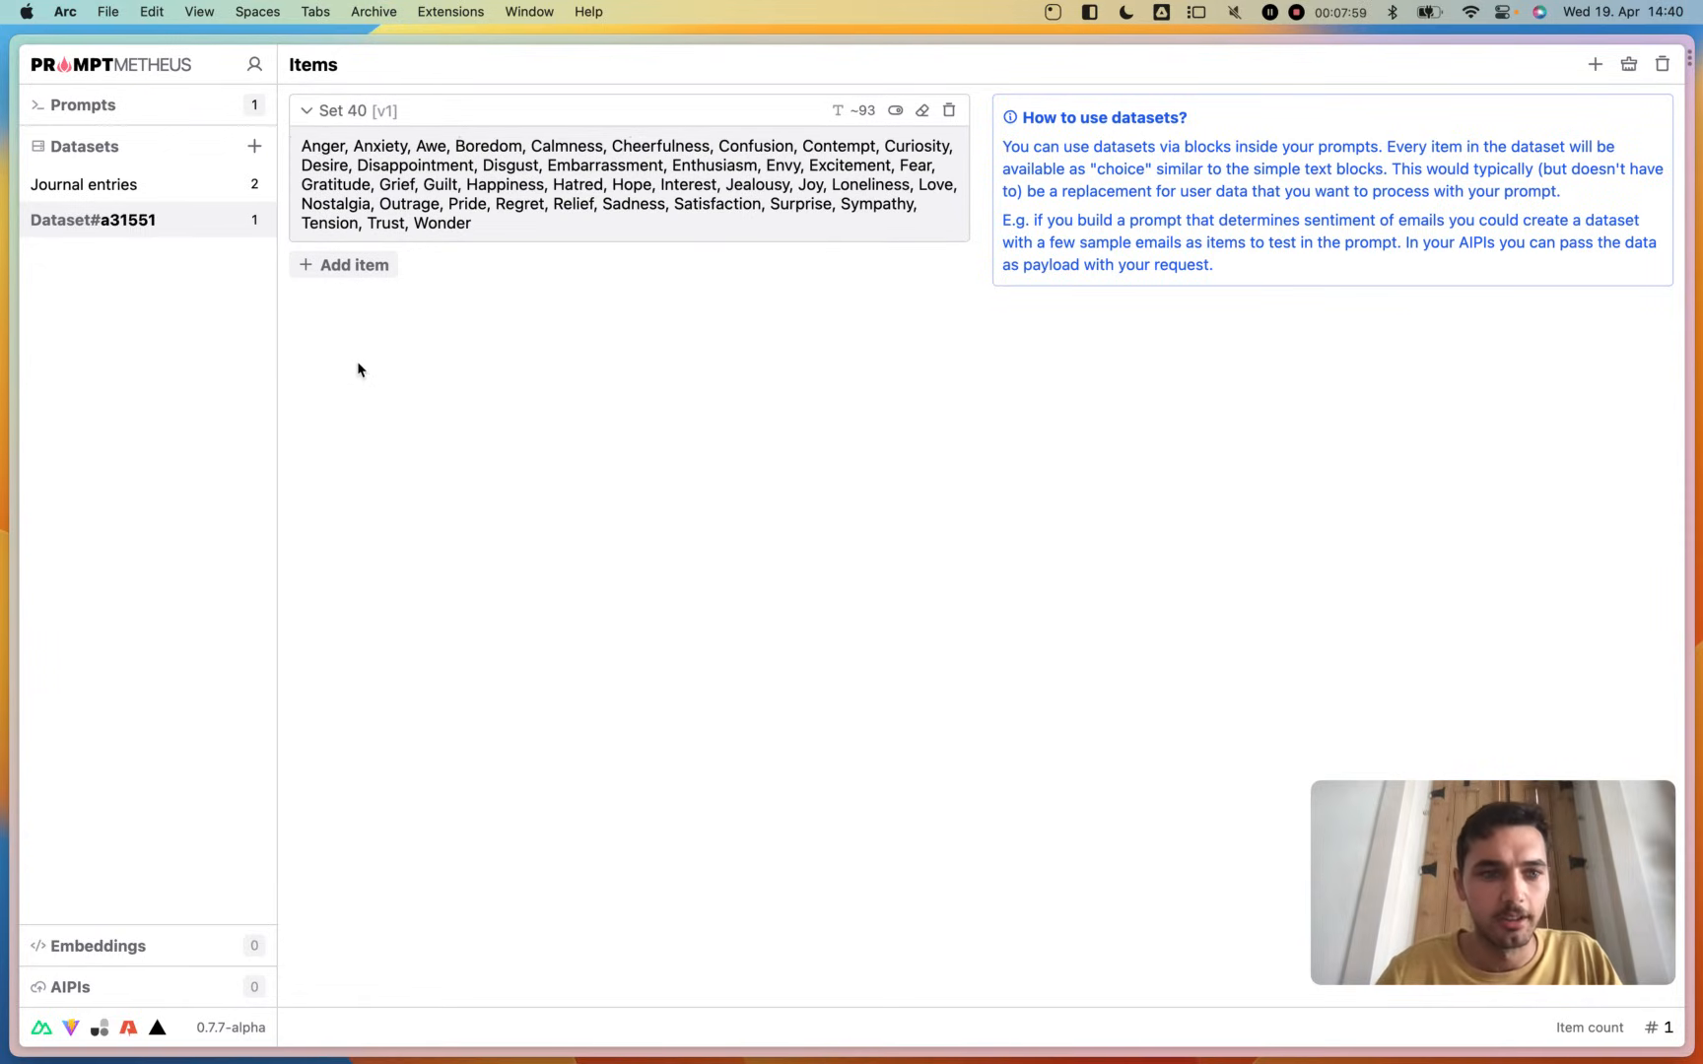
# - Add a second dataset item containing the emotions from Anger through Happiness and name it "Half set"
pyautogui.click(344, 268)
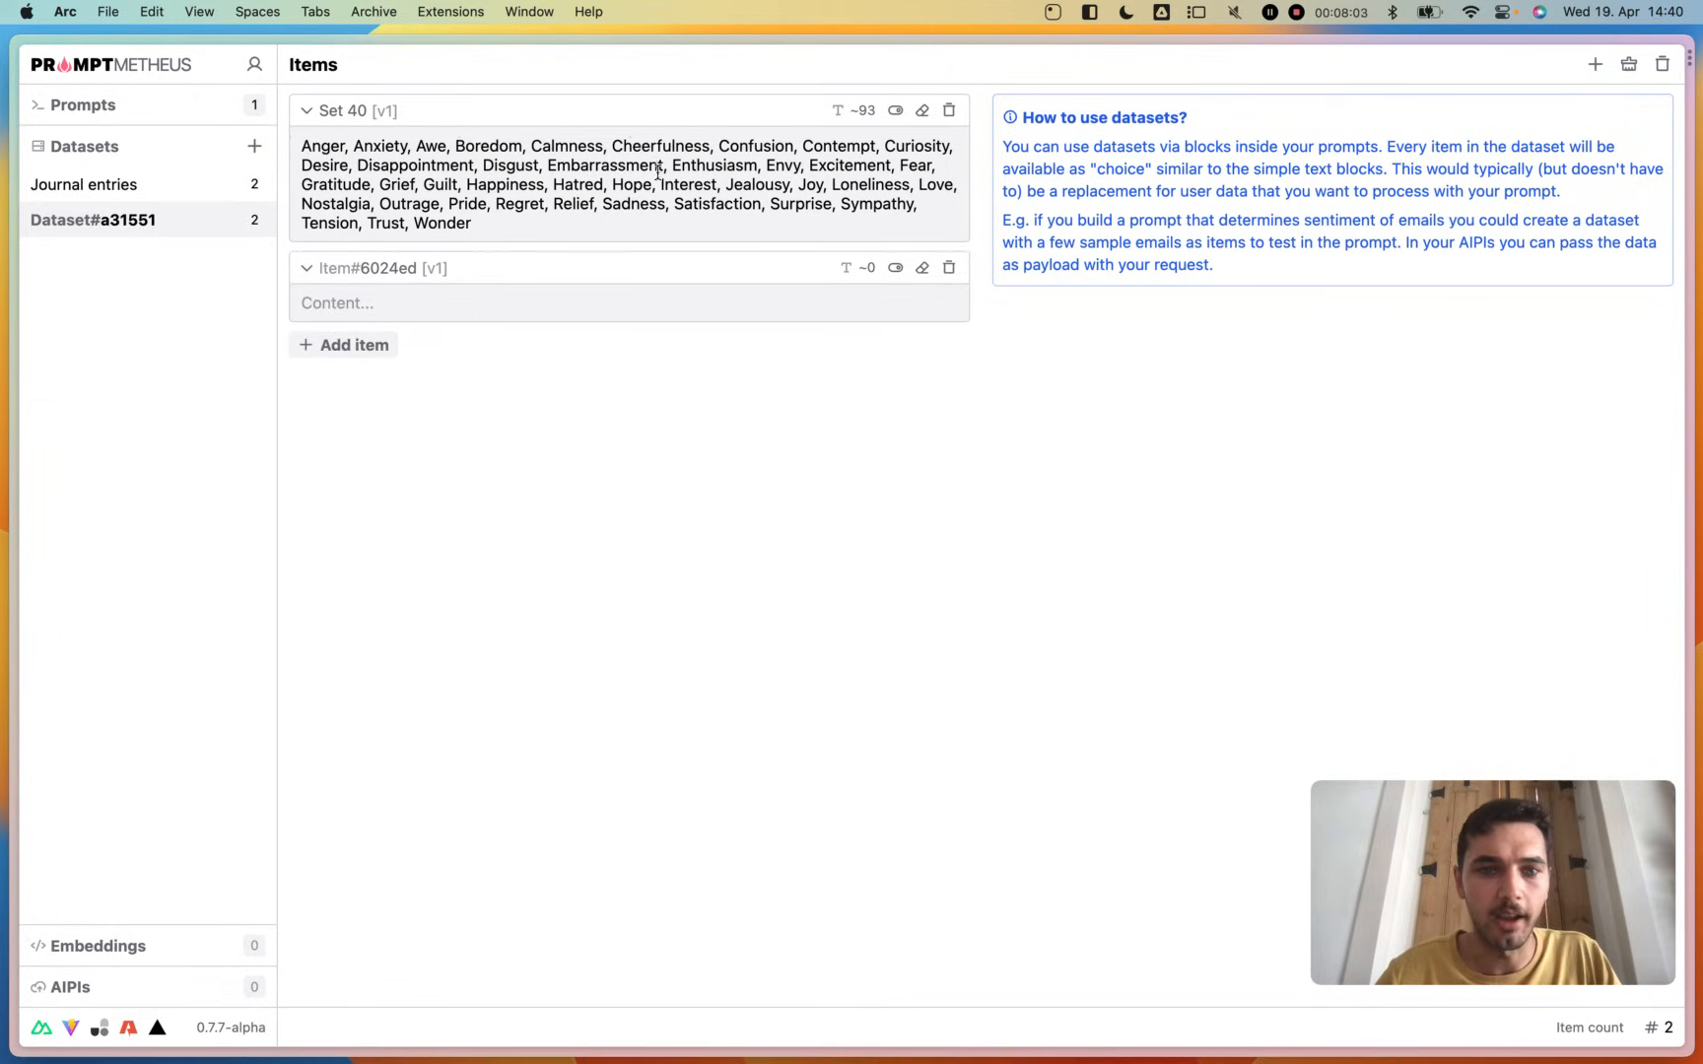
pyautogui.moveTo(545, 185); pyautogui.dragTo(295, 129)
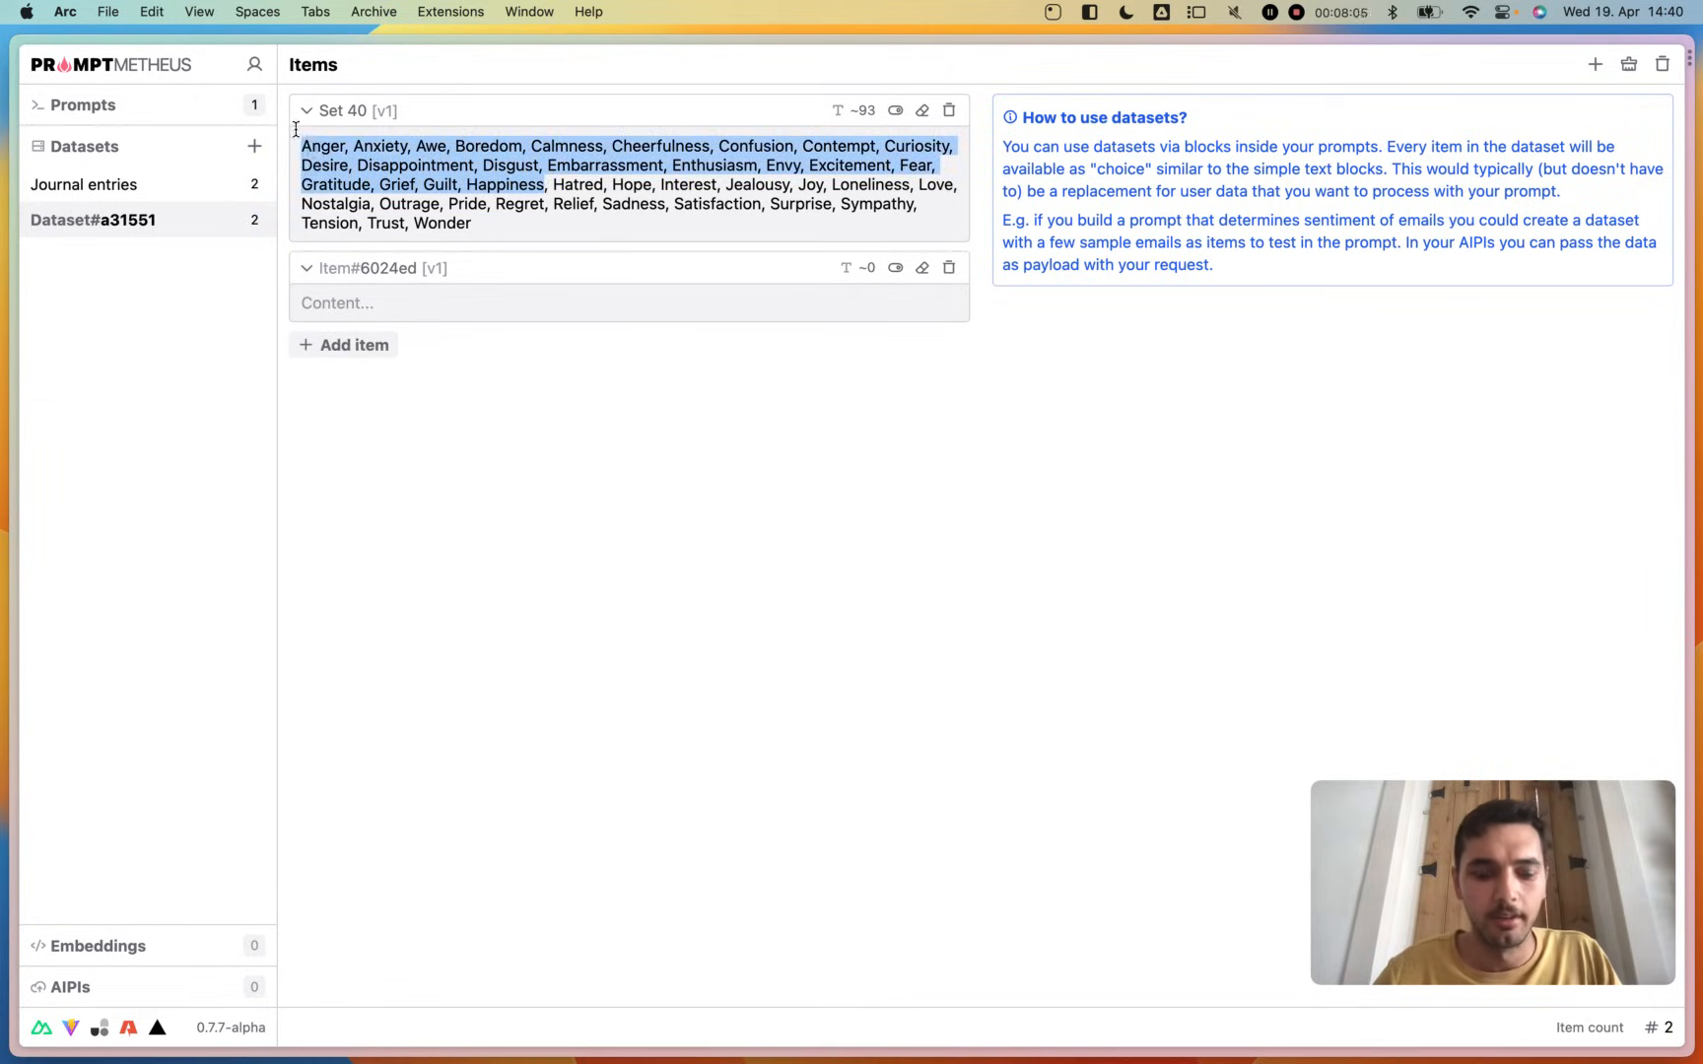
pyautogui.press('super+c')
pyautogui.click(351, 300)
pyautogui.press('super+v')
pyautogui.click(349, 271)
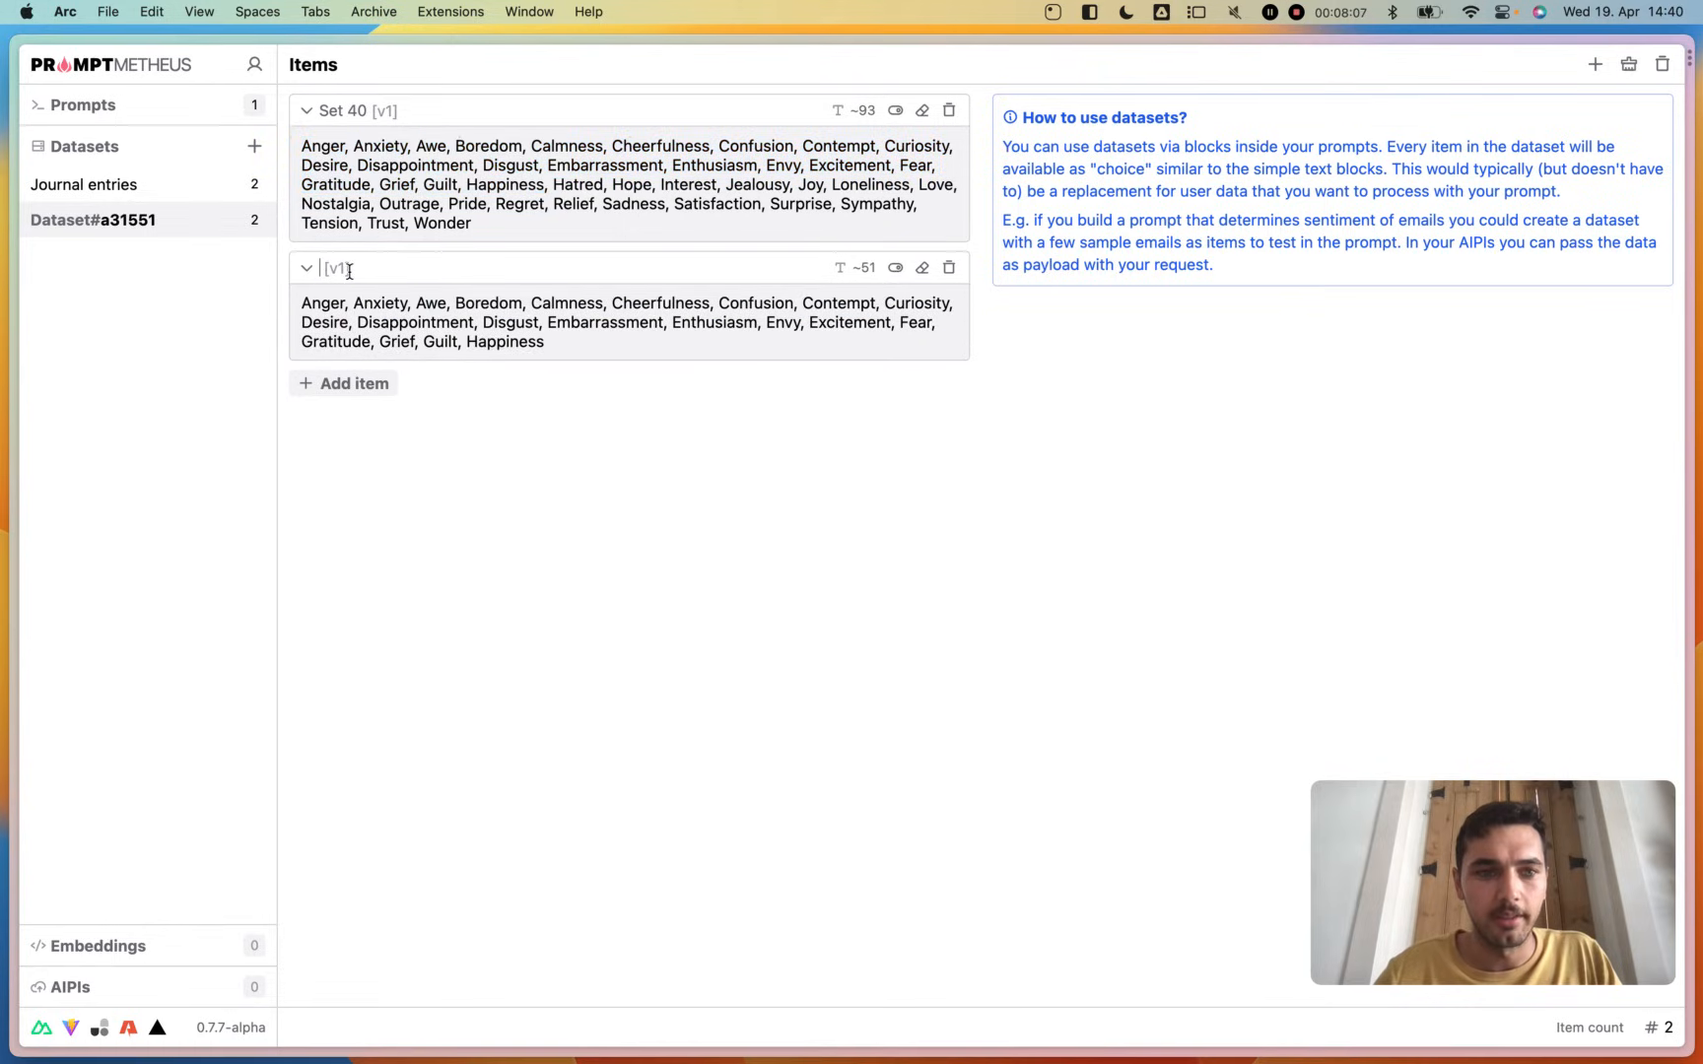
pyautogui.write('Half set')
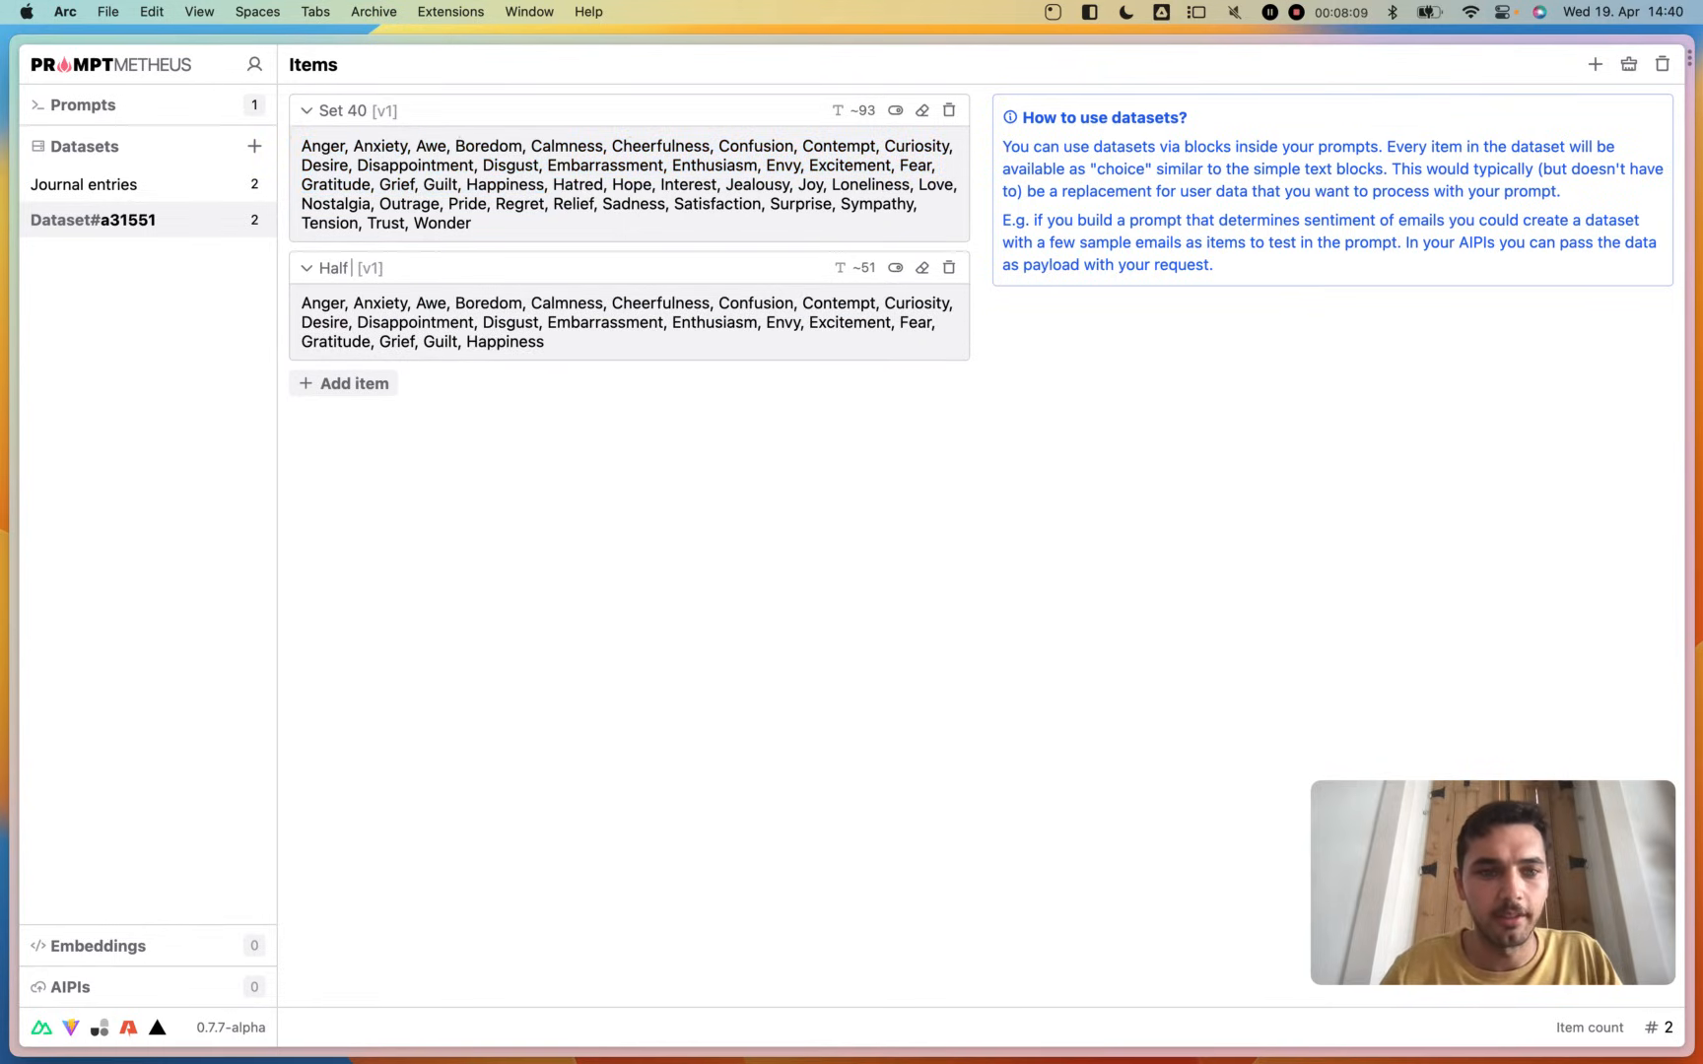
# - Add a third dataset item named "Best of 5" containing the emotions from Anger through Calmness
pyautogui.click(365, 383)
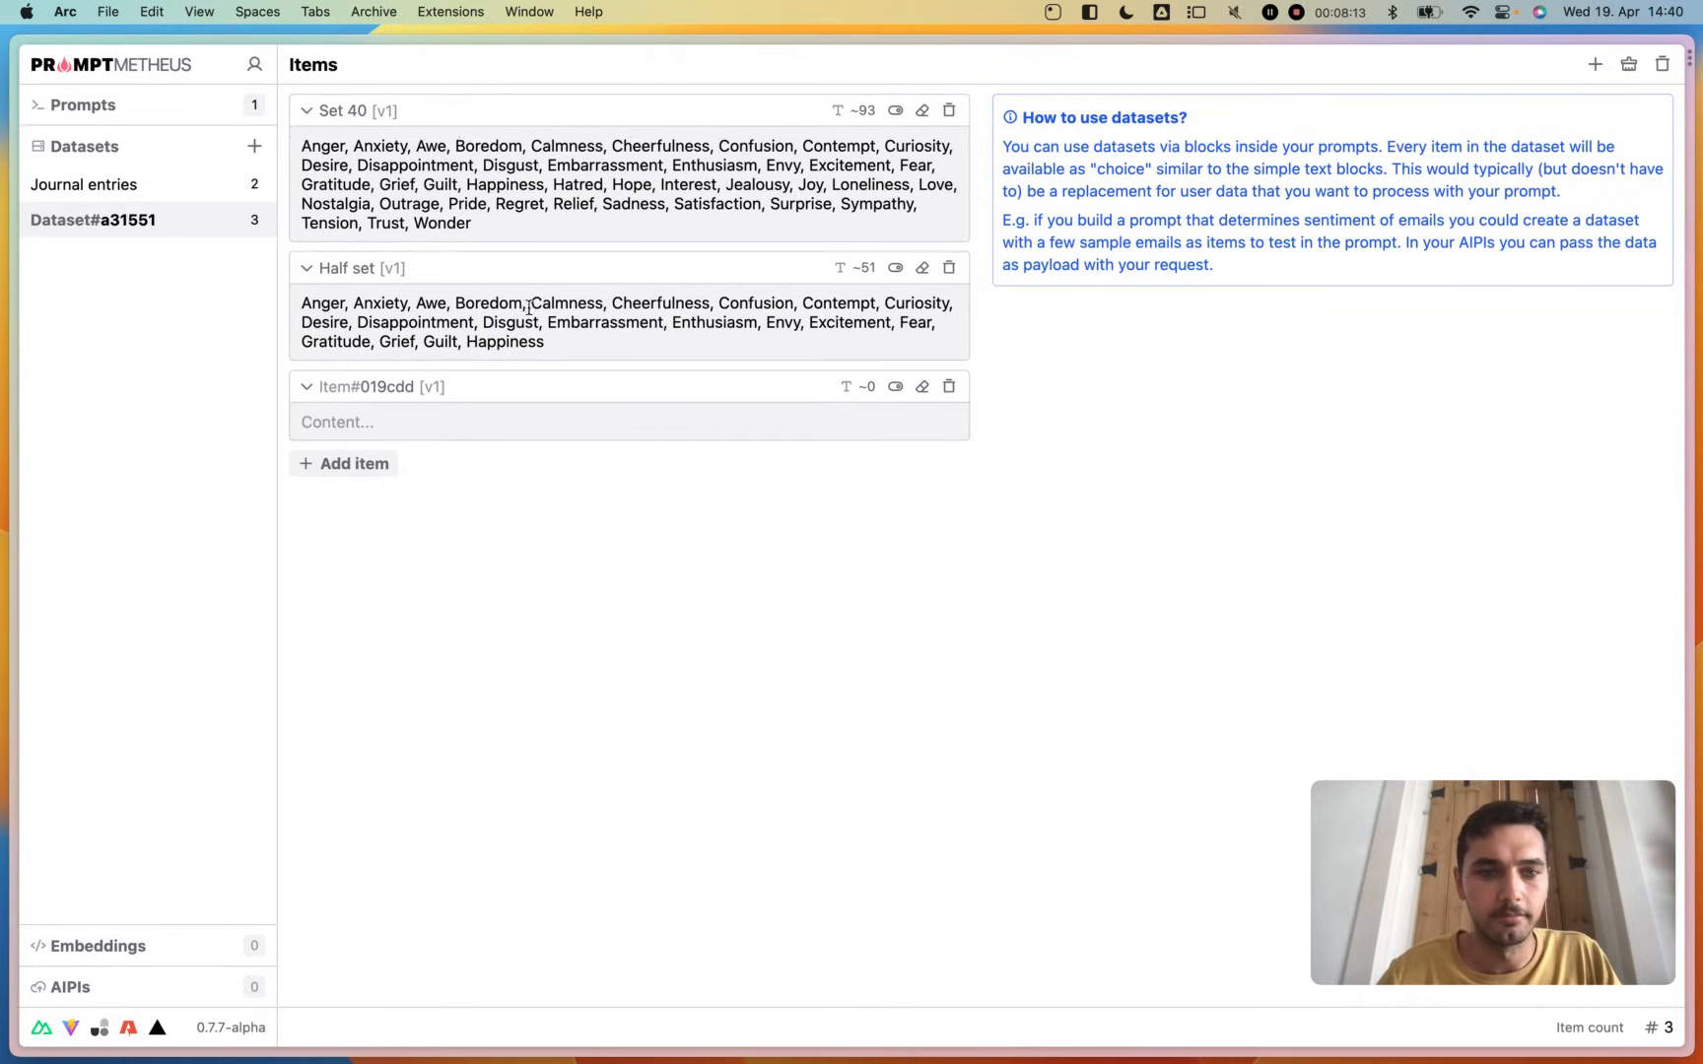
pyautogui.moveTo(604, 303); pyautogui.dragTo(274, 300)
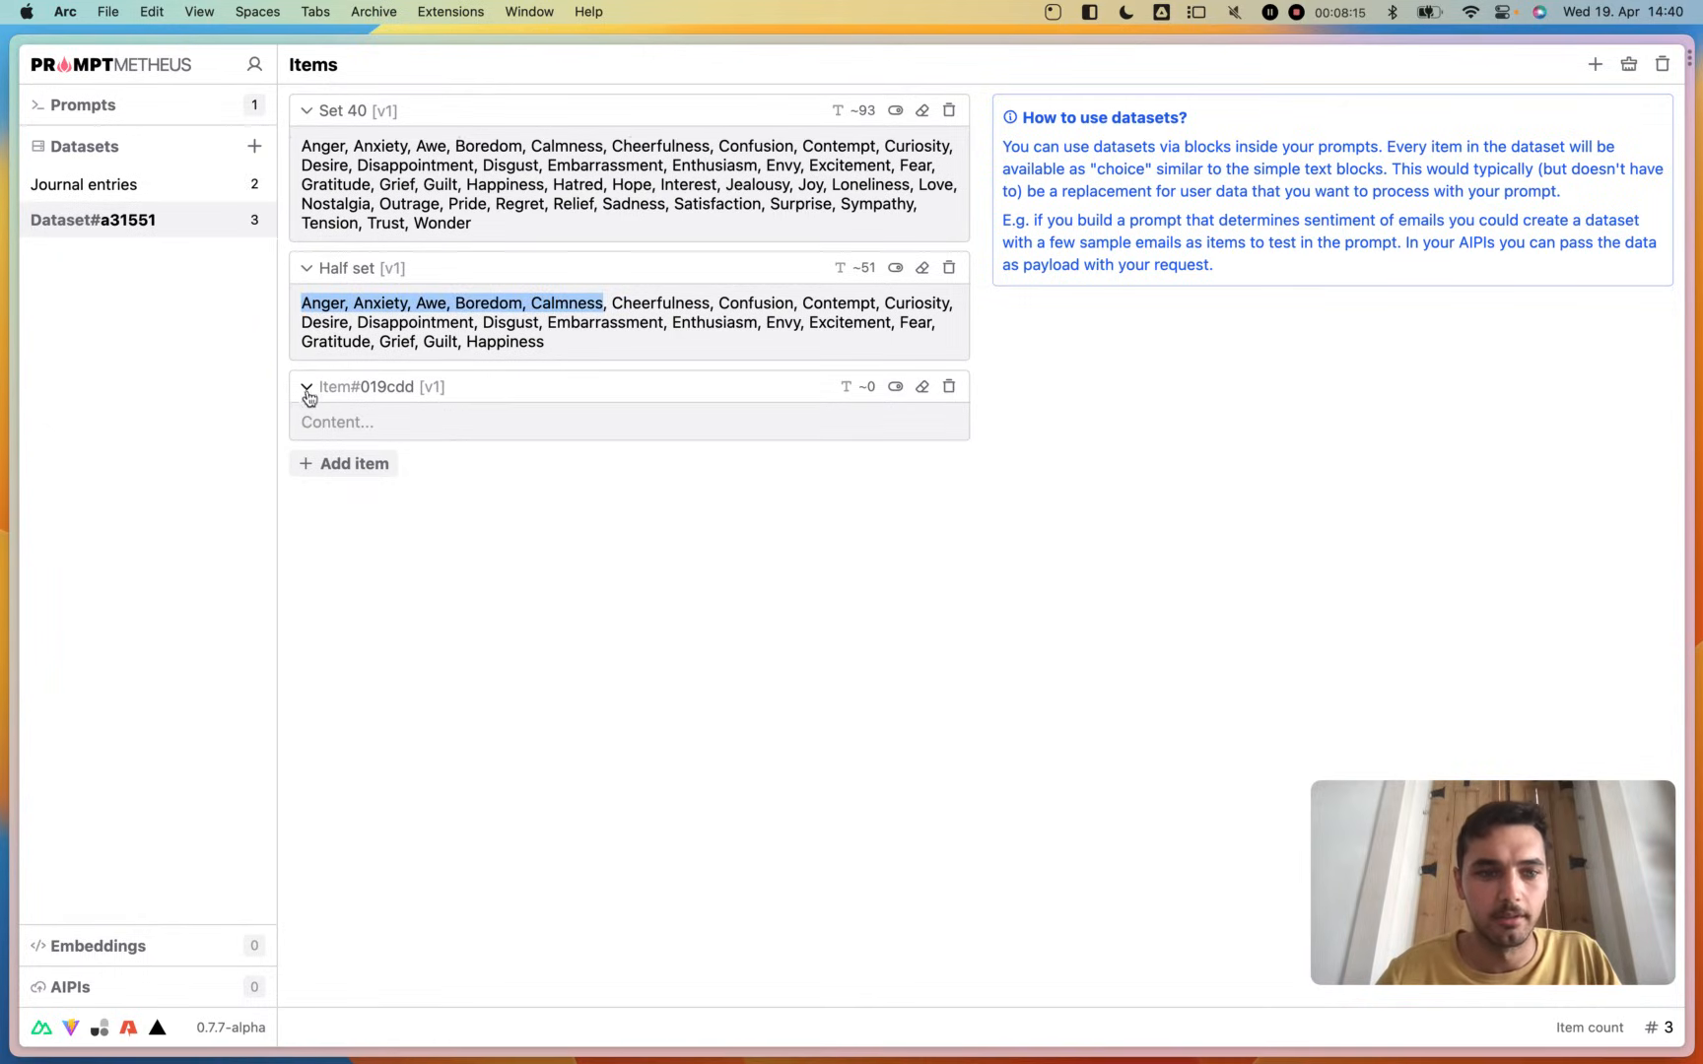
pyautogui.click(355, 386)
pyautogui.write('Best of f')
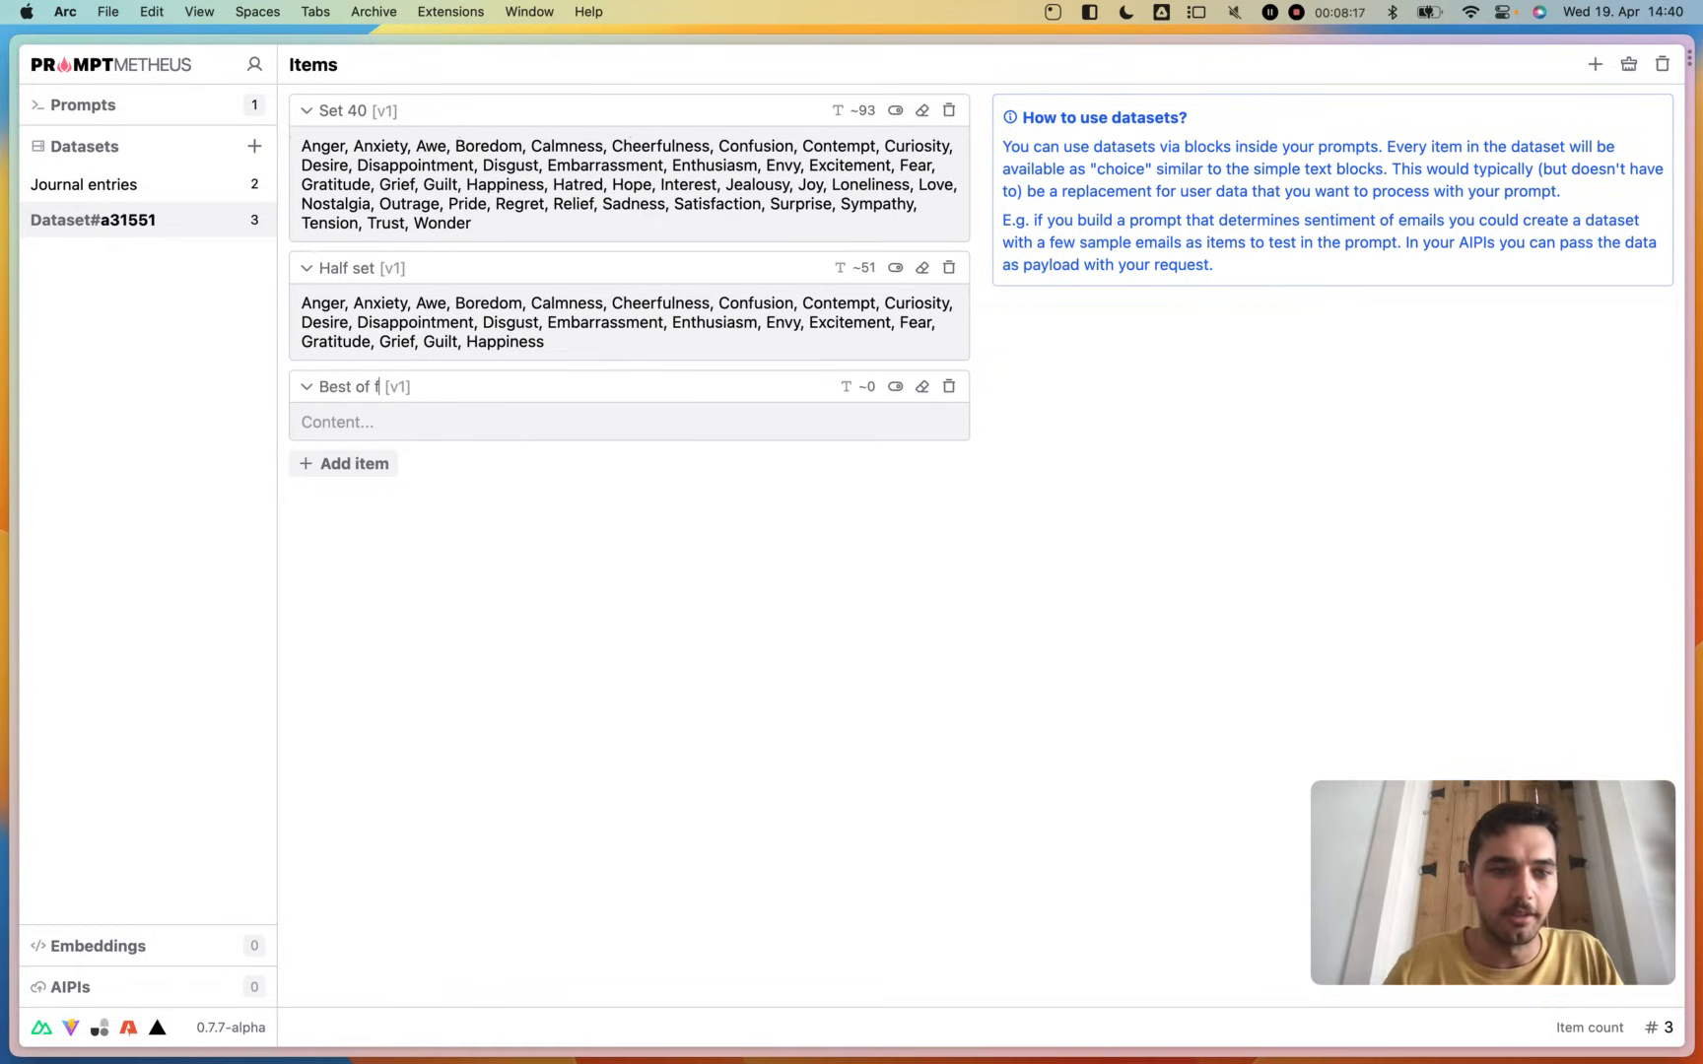
pyautogui.press('BackSpace')
pyautogui.write('5')
pyautogui.press('super+v')
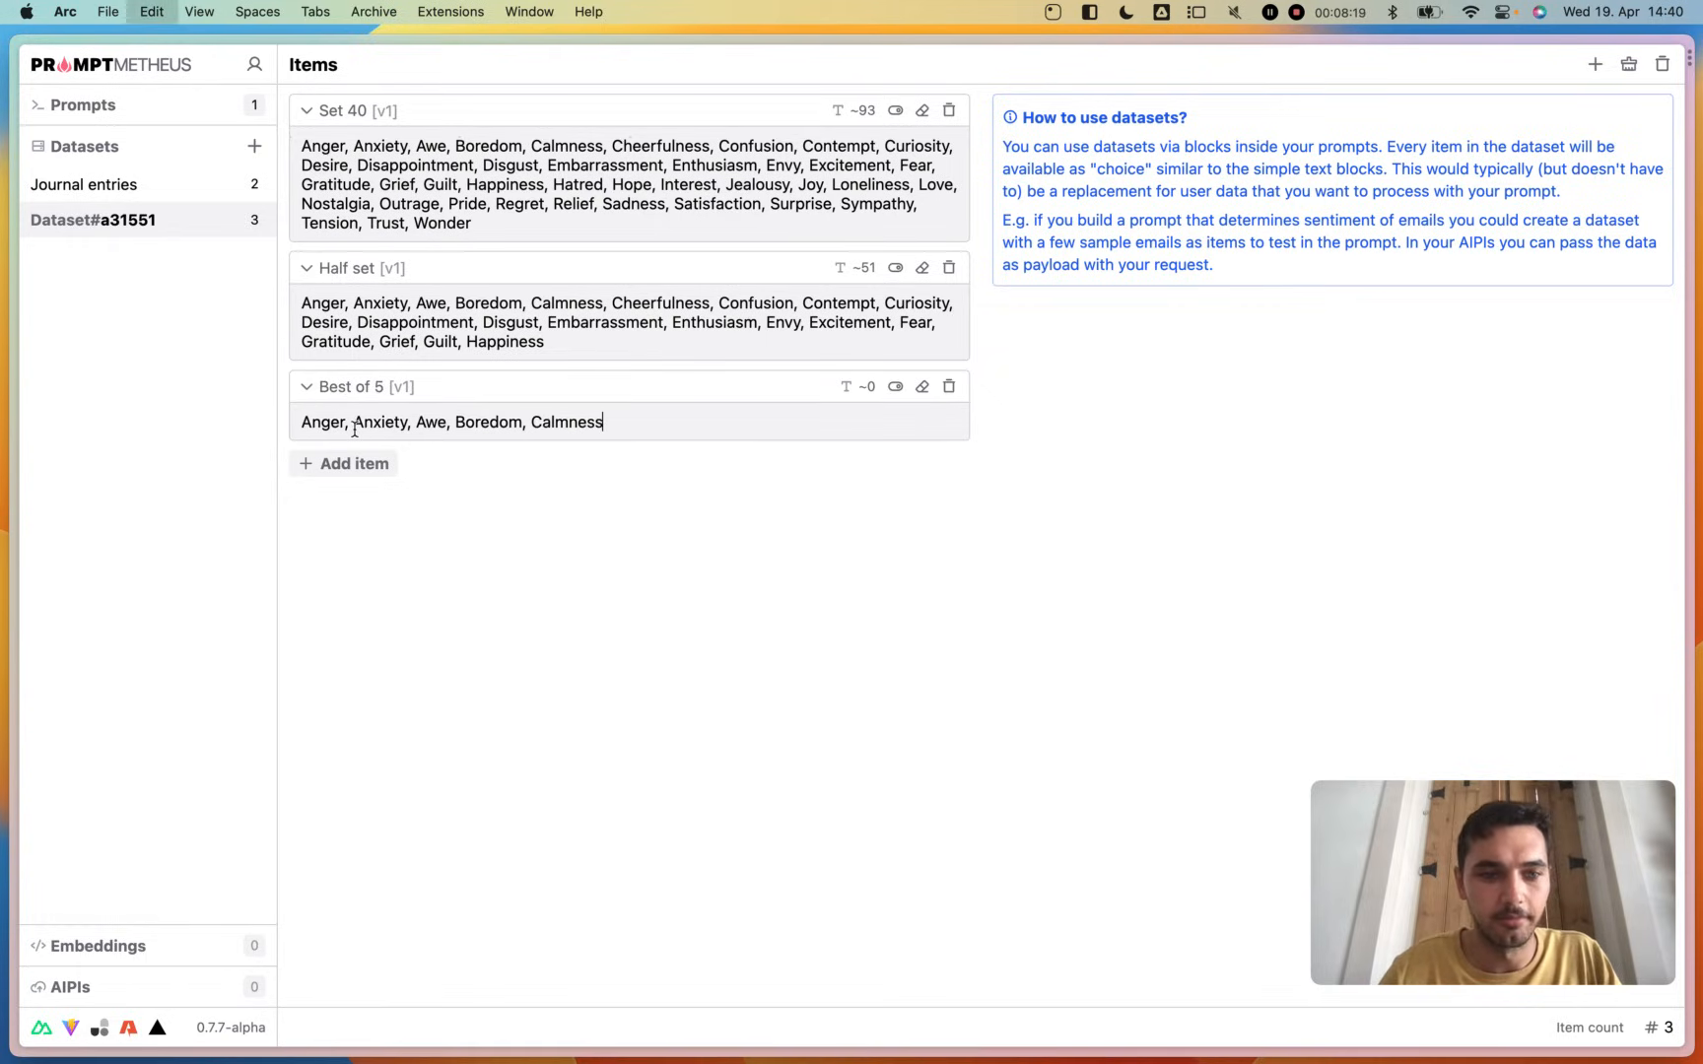
# - Rename the dataset as "Emotions" and reopen the "Freud :: Emotions" prompt at its final blocks
pyautogui.click(97, 233)
pyautogui.write('Emotions')
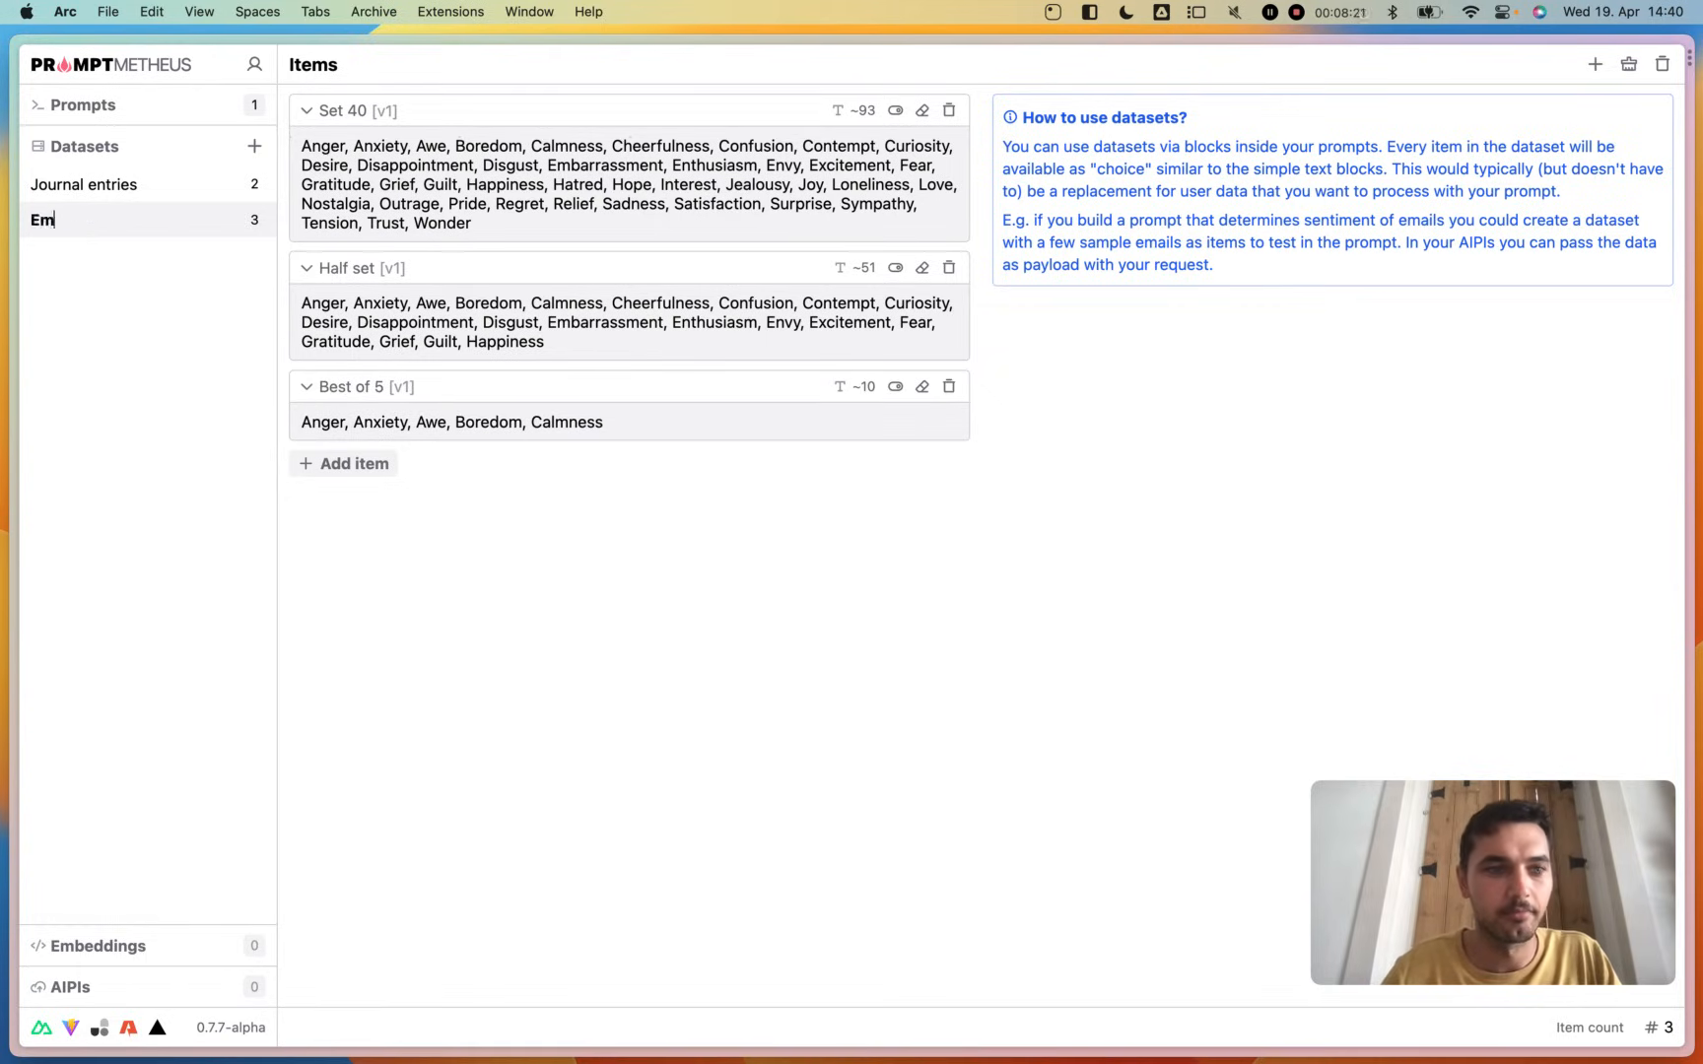
pyautogui.click(87, 104)
pyautogui.click(91, 140)
pyautogui.scroll(-3, 593, 677)
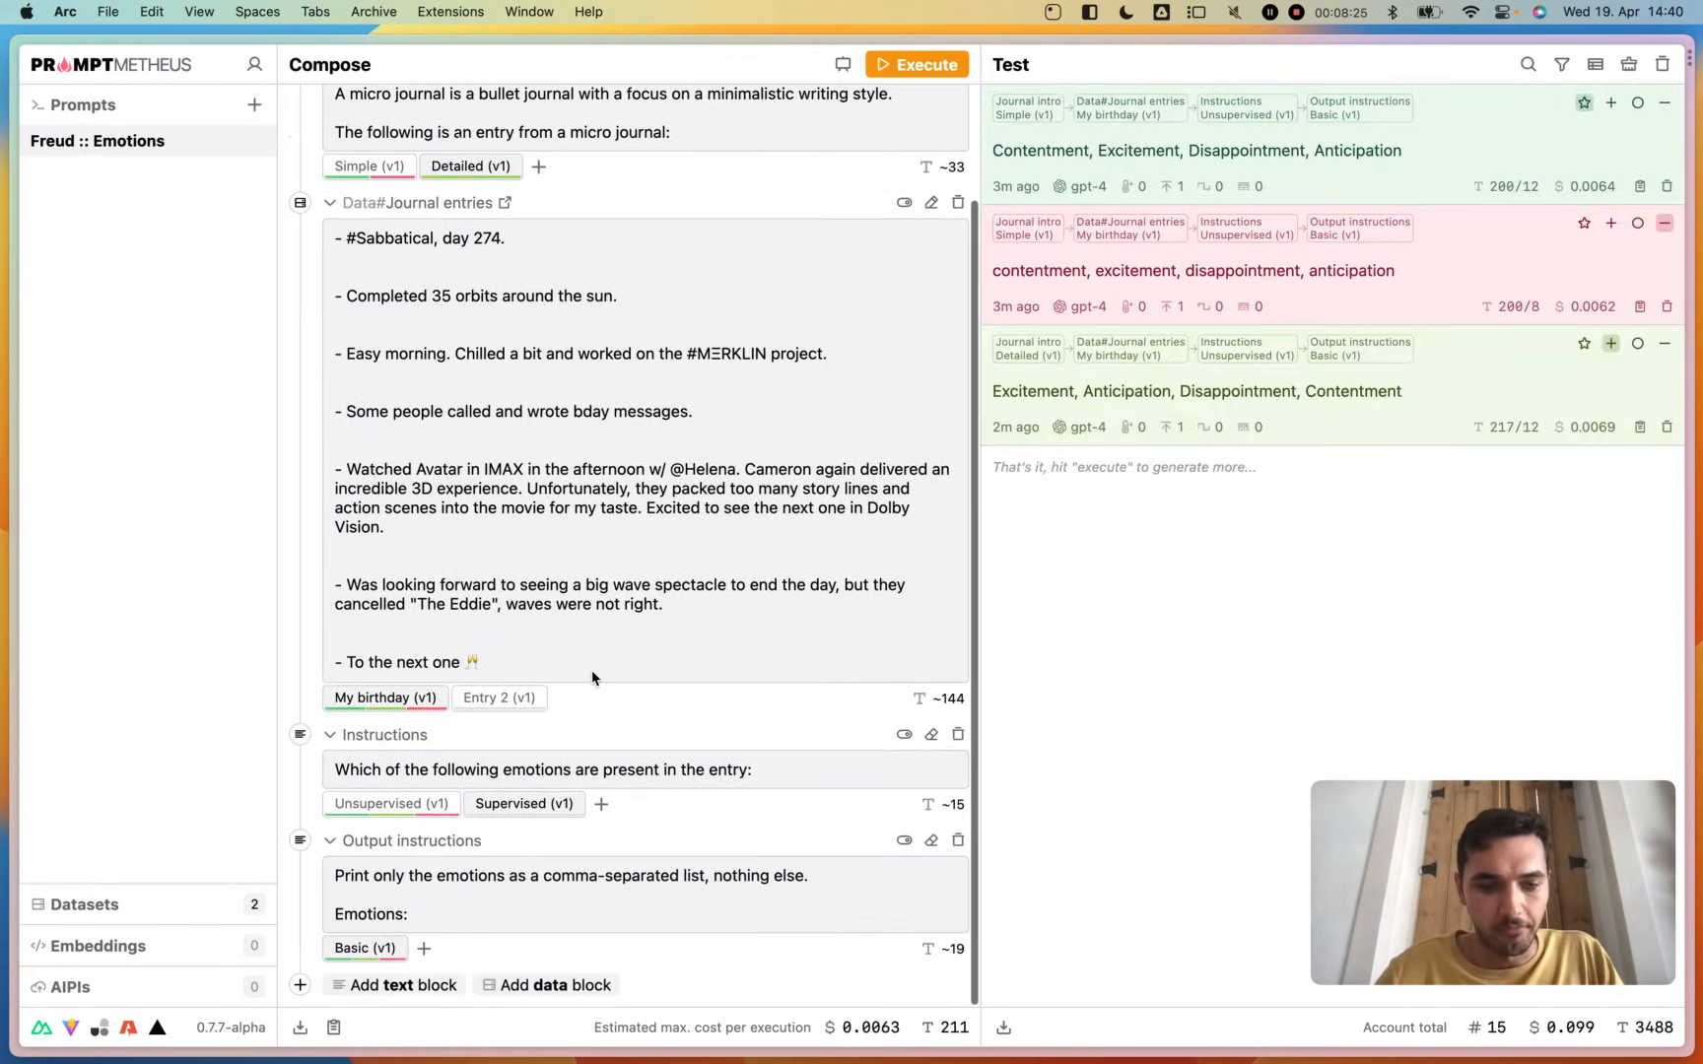
# - Add the Emotions dataset as a data block and place it between the Instructions and Output instructions blocks
pyautogui.click(535, 984)
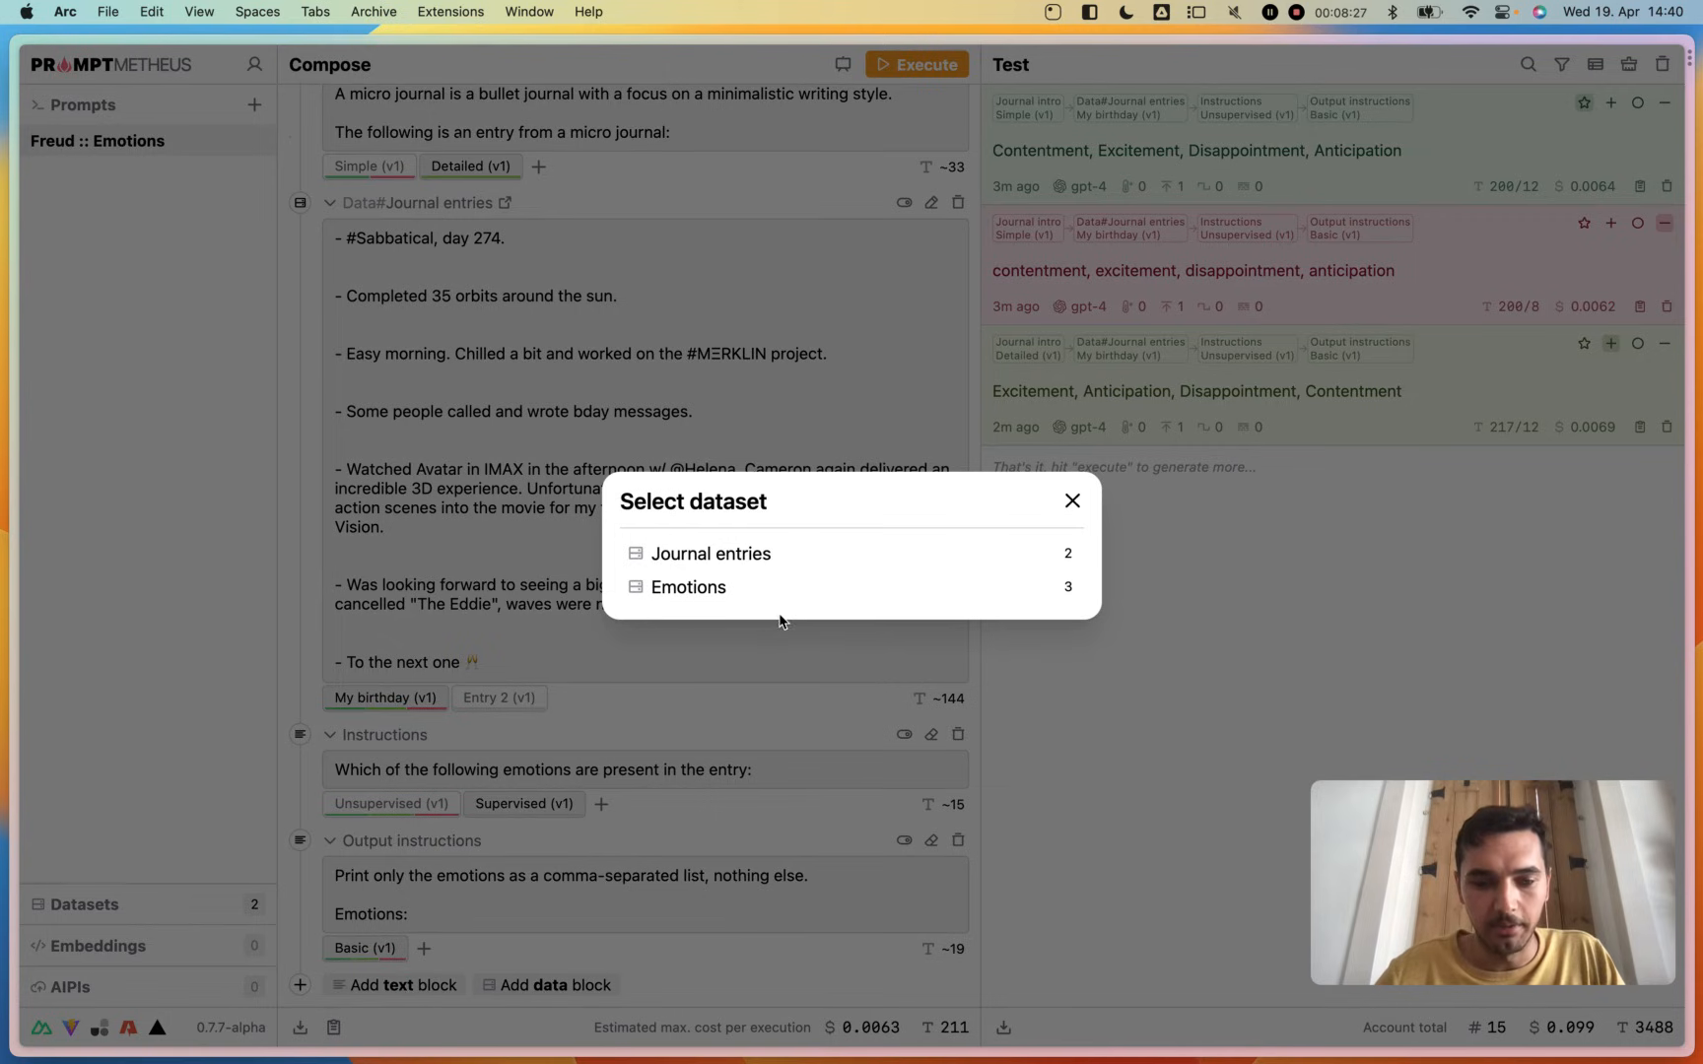
pyautogui.click(810, 598)
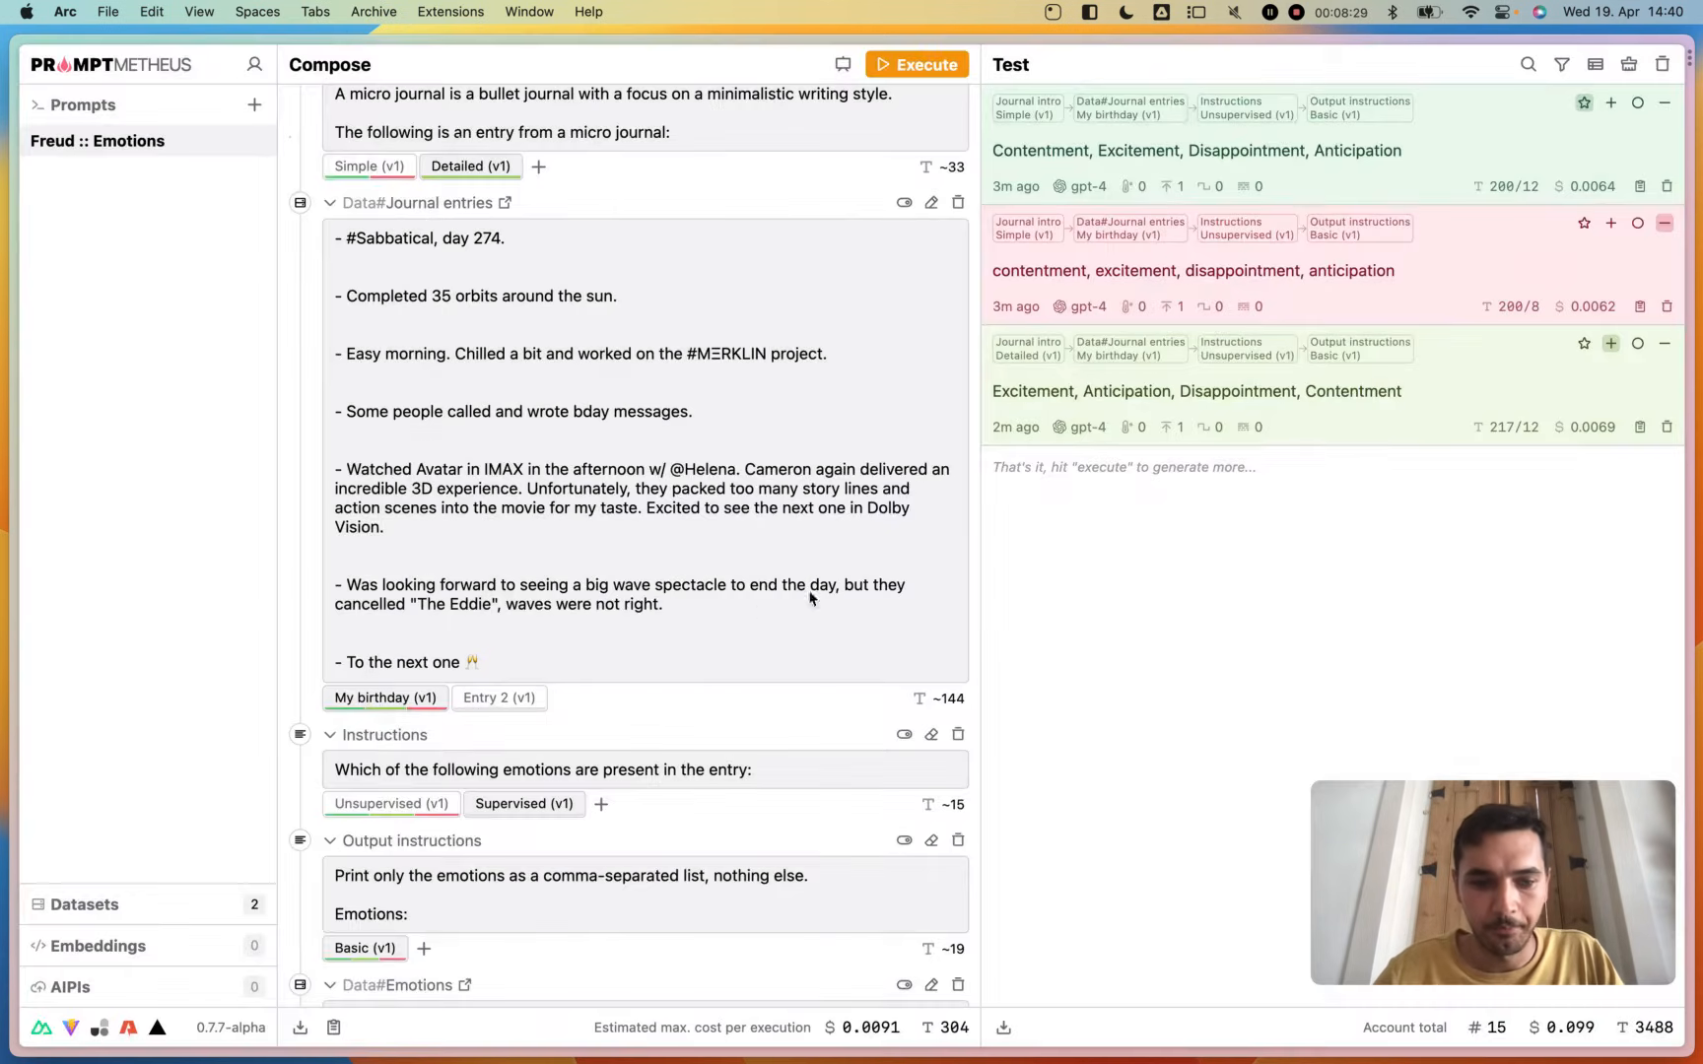
pyautogui.moveTo(299, 802); pyautogui.dragTo(338, 710)
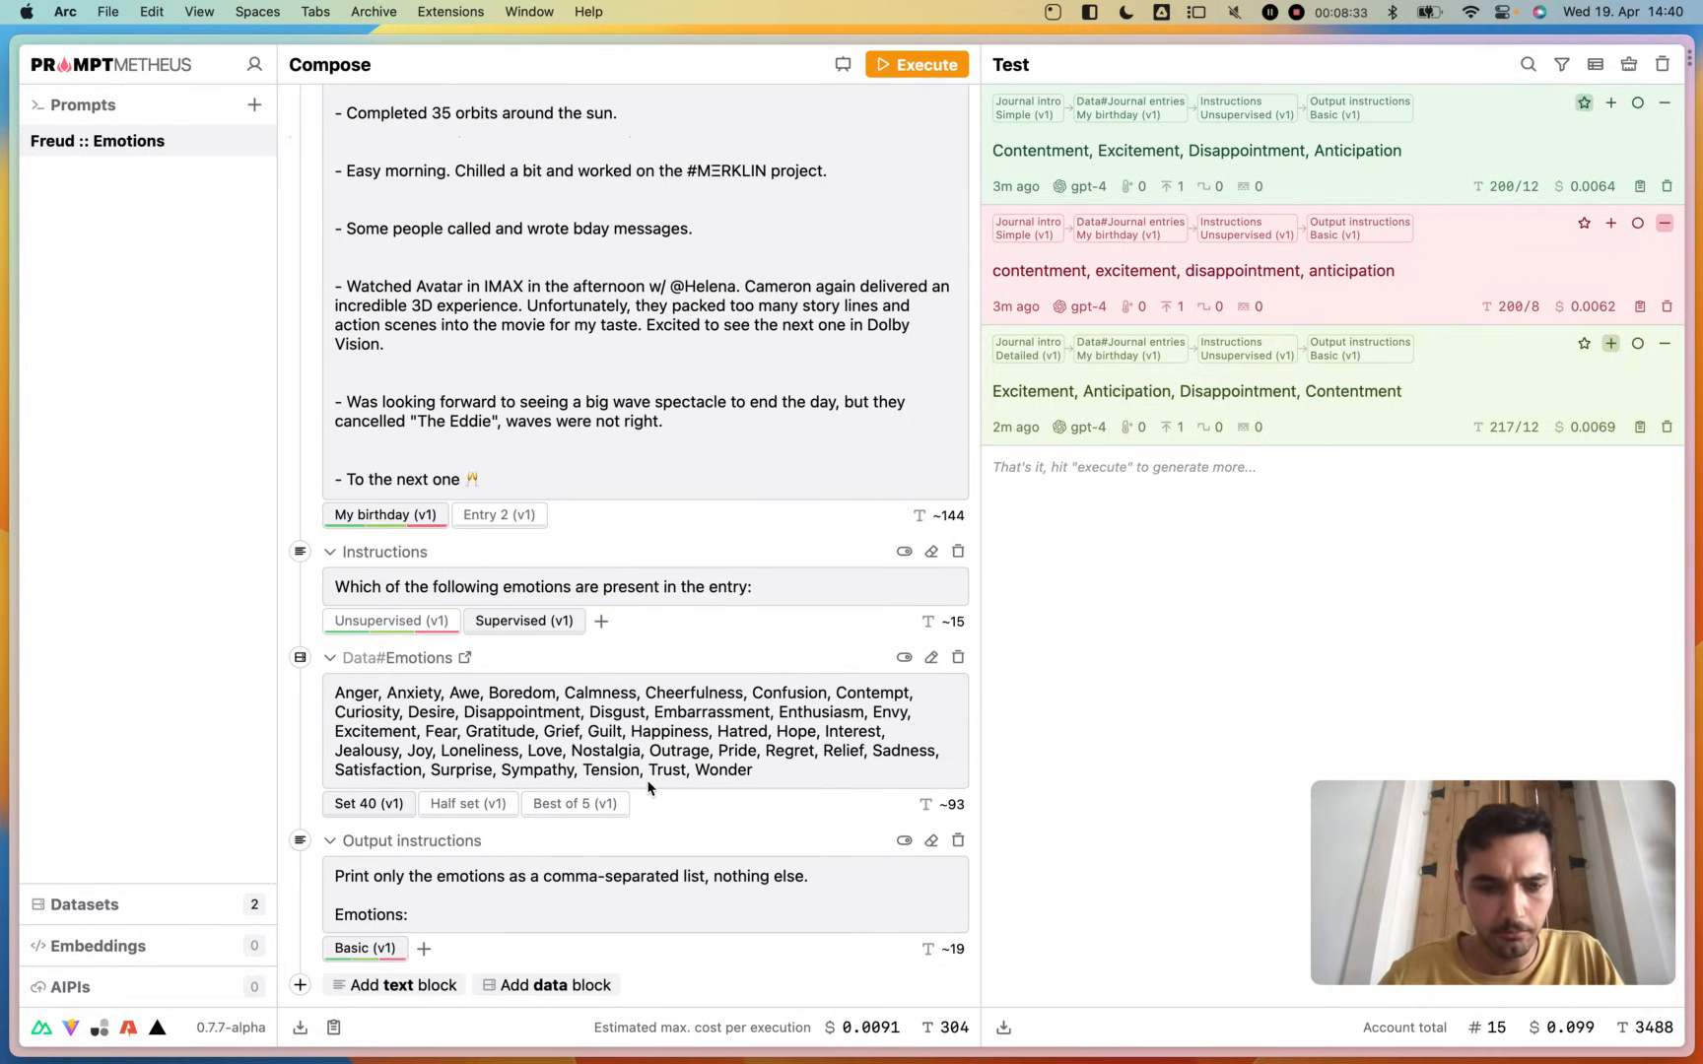
# - Look through the Half set and Best of 5 variants of the Emotions block and return to Set 40
pyautogui.click(453, 814)
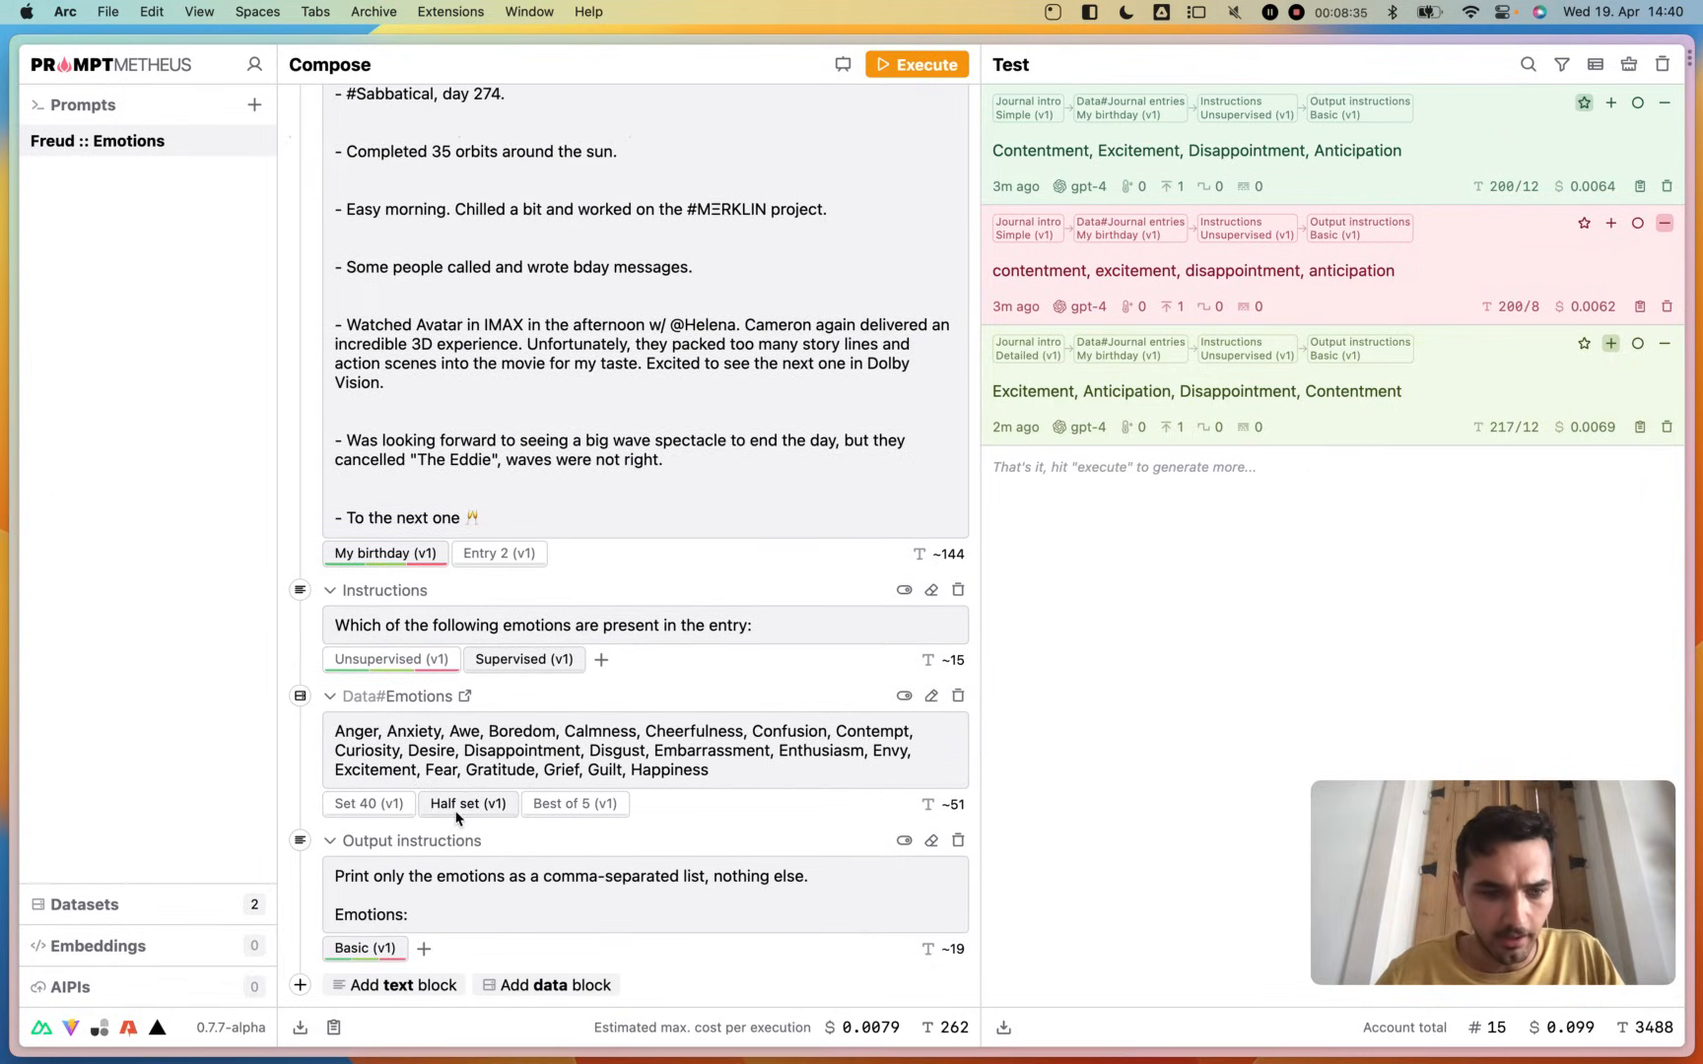
pyautogui.click(567, 814)
pyautogui.click(470, 811)
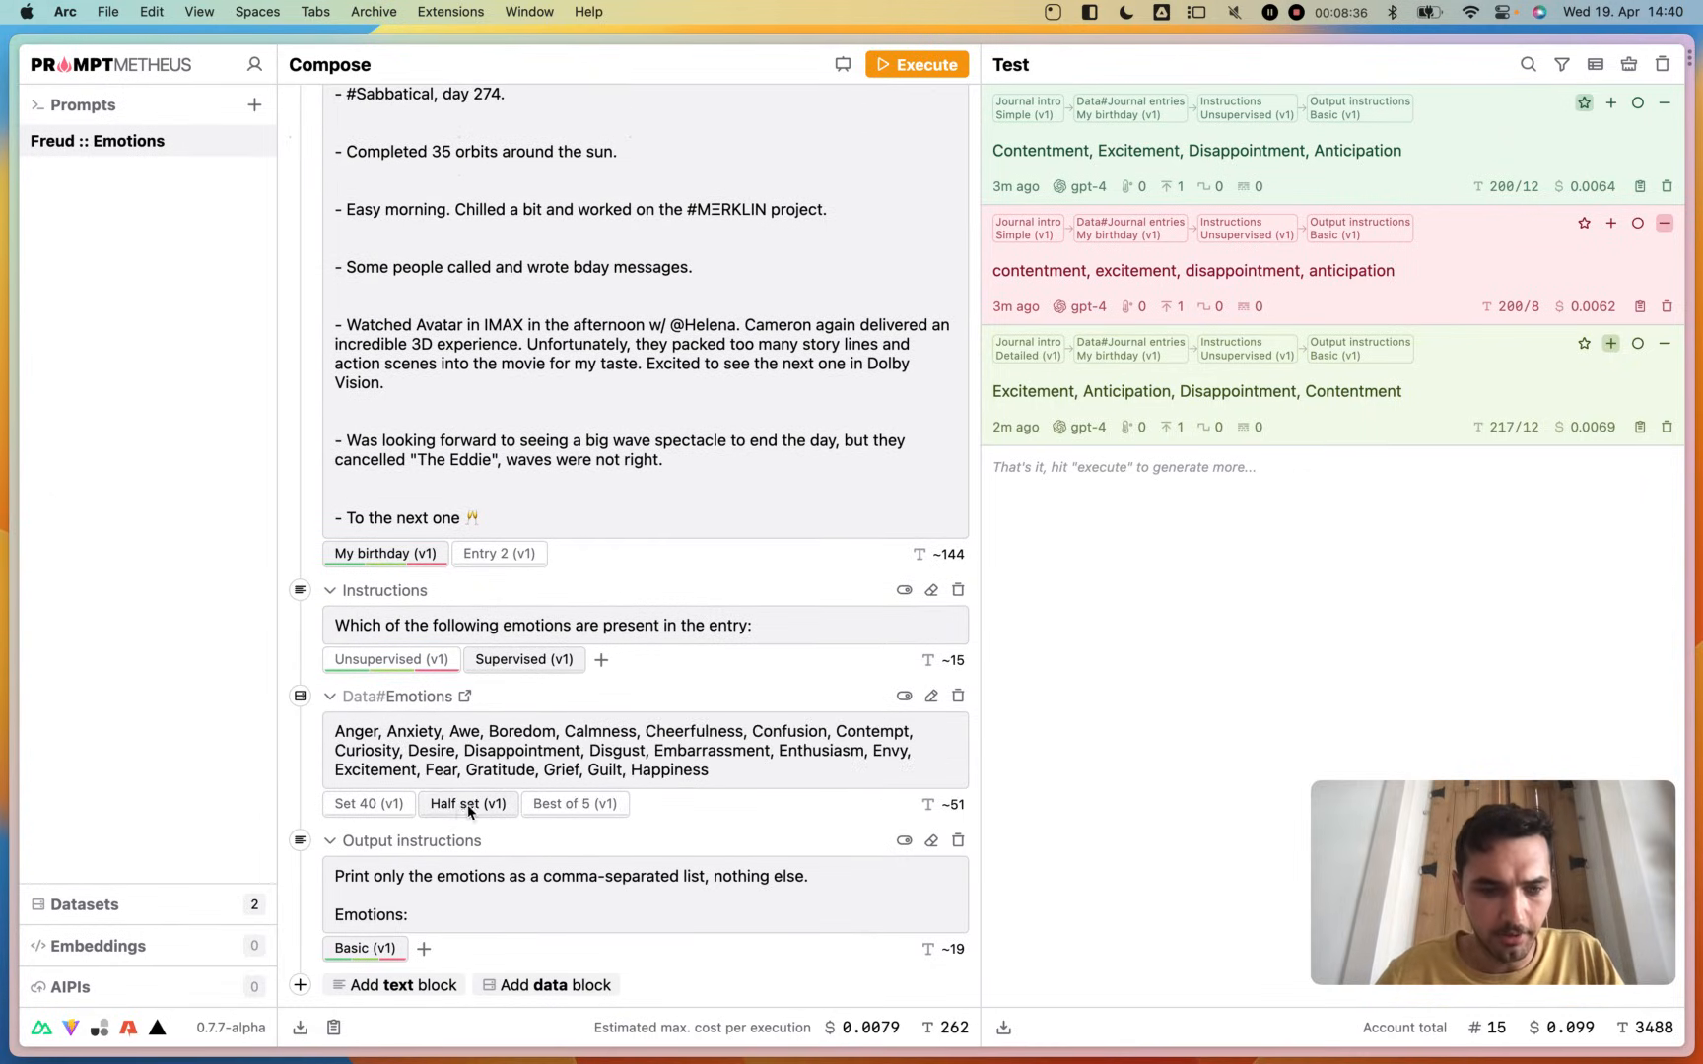
pyautogui.click(364, 805)
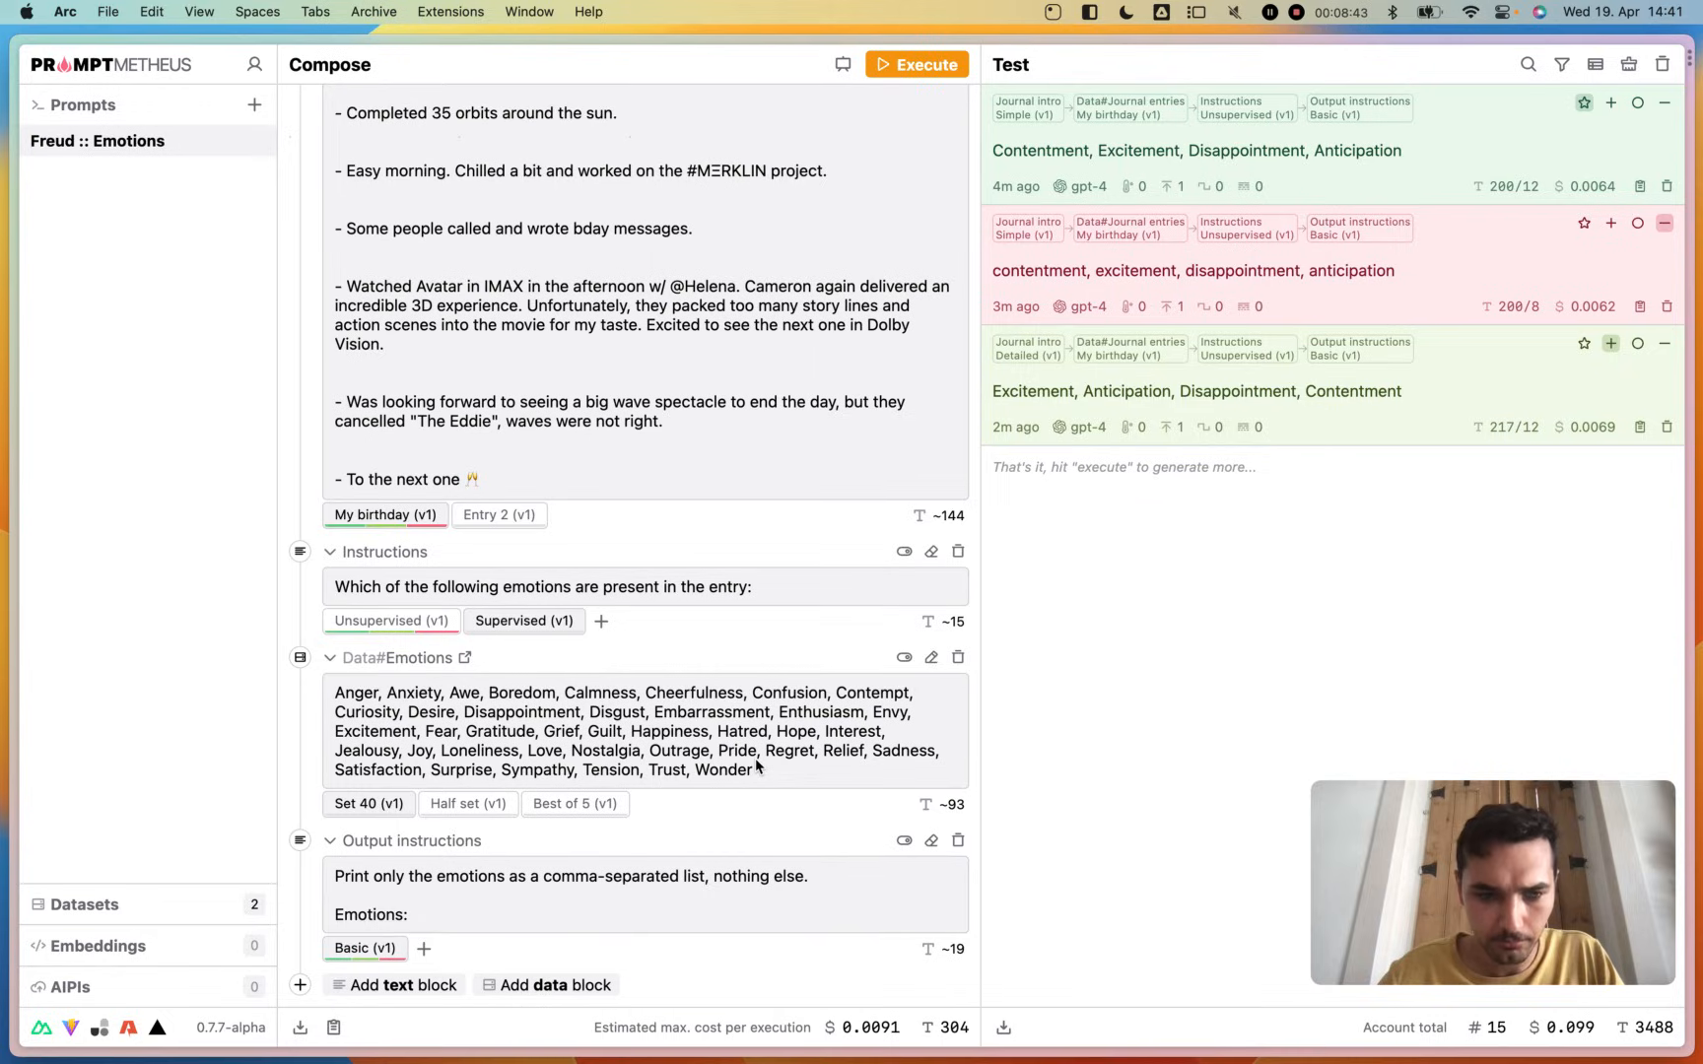
# - Execute the prompt with the supervised instructions and Set 40 emotions, and give the new output a star rating
pyautogui.click(926, 71)
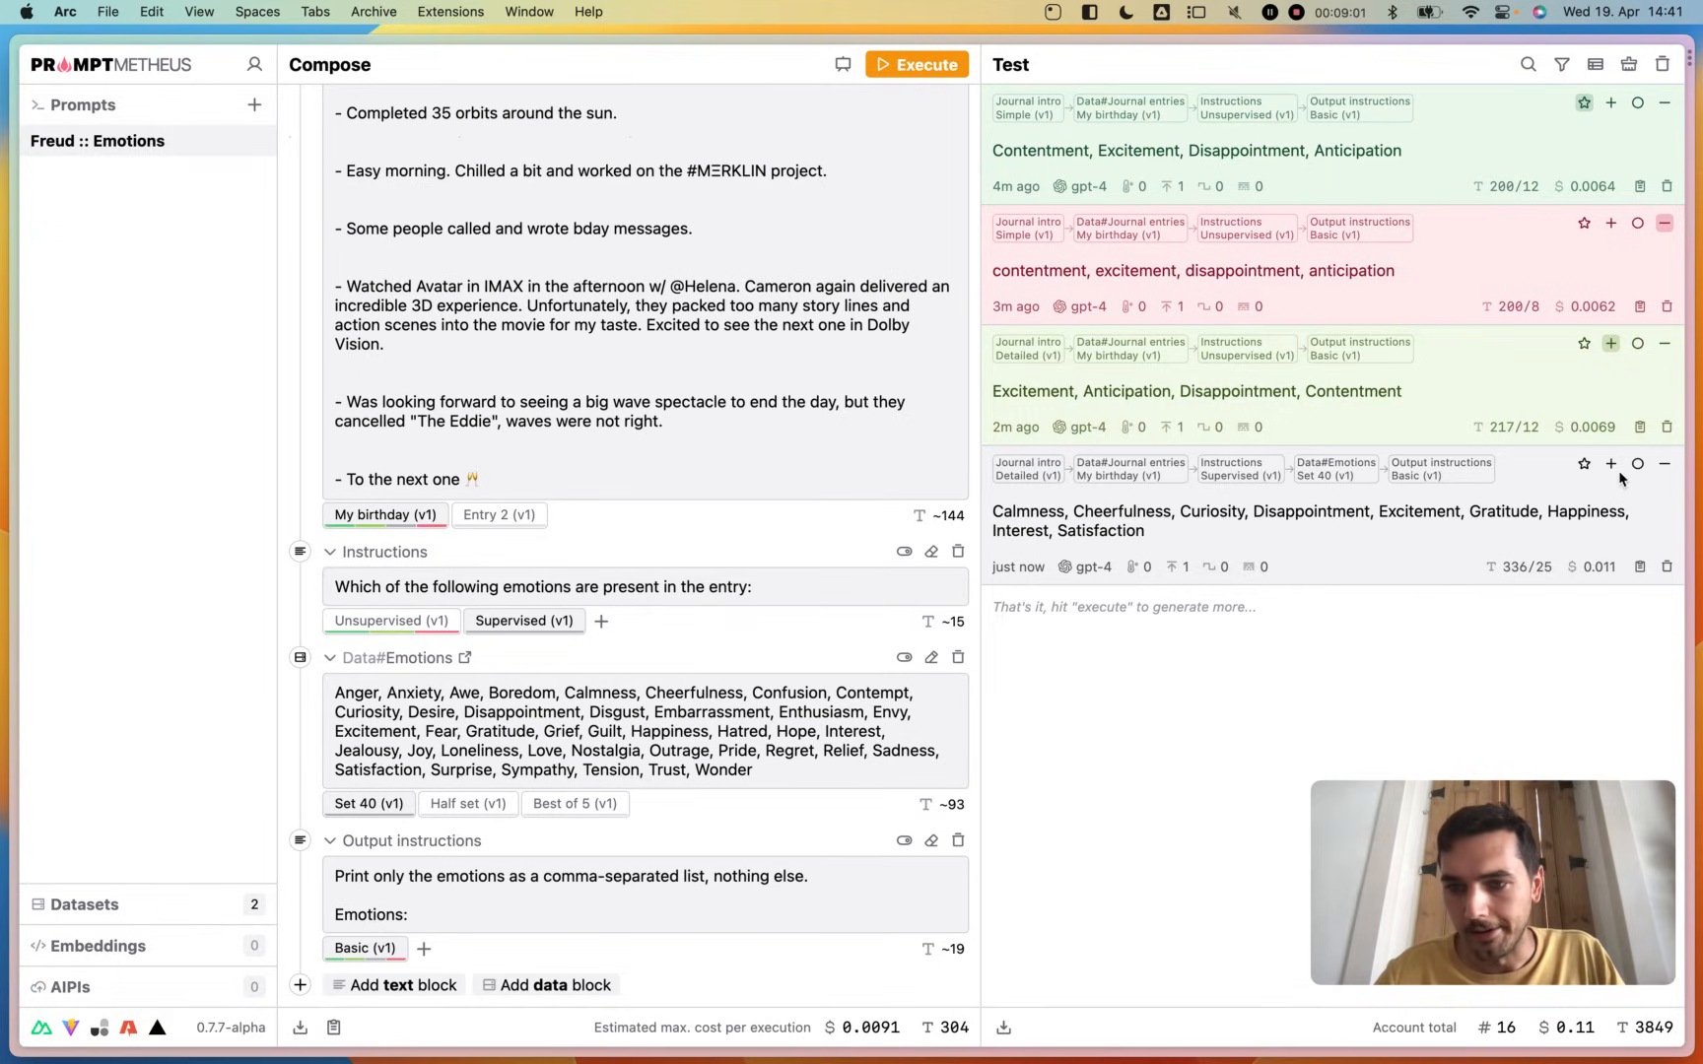
pyautogui.click(1584, 464)
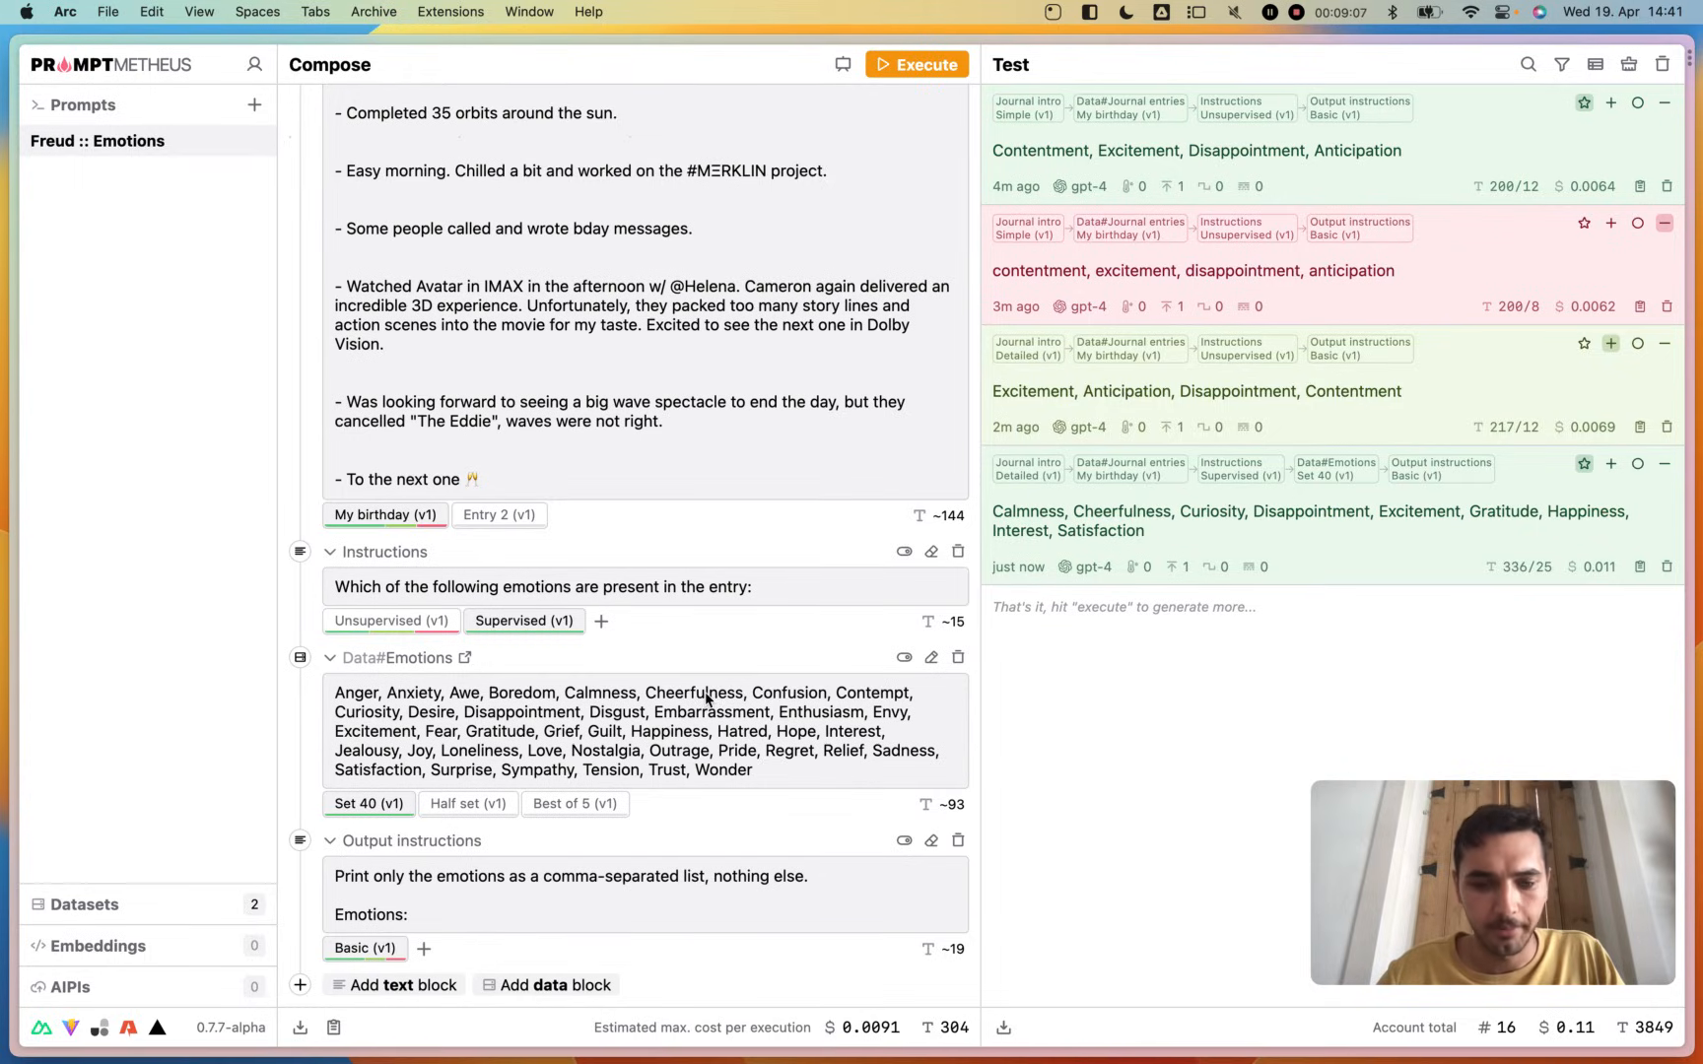
# - Preview the composed prompt with the Output instructions block disabled, and re-enable the block after closing the preview
pyautogui.click(905, 843)
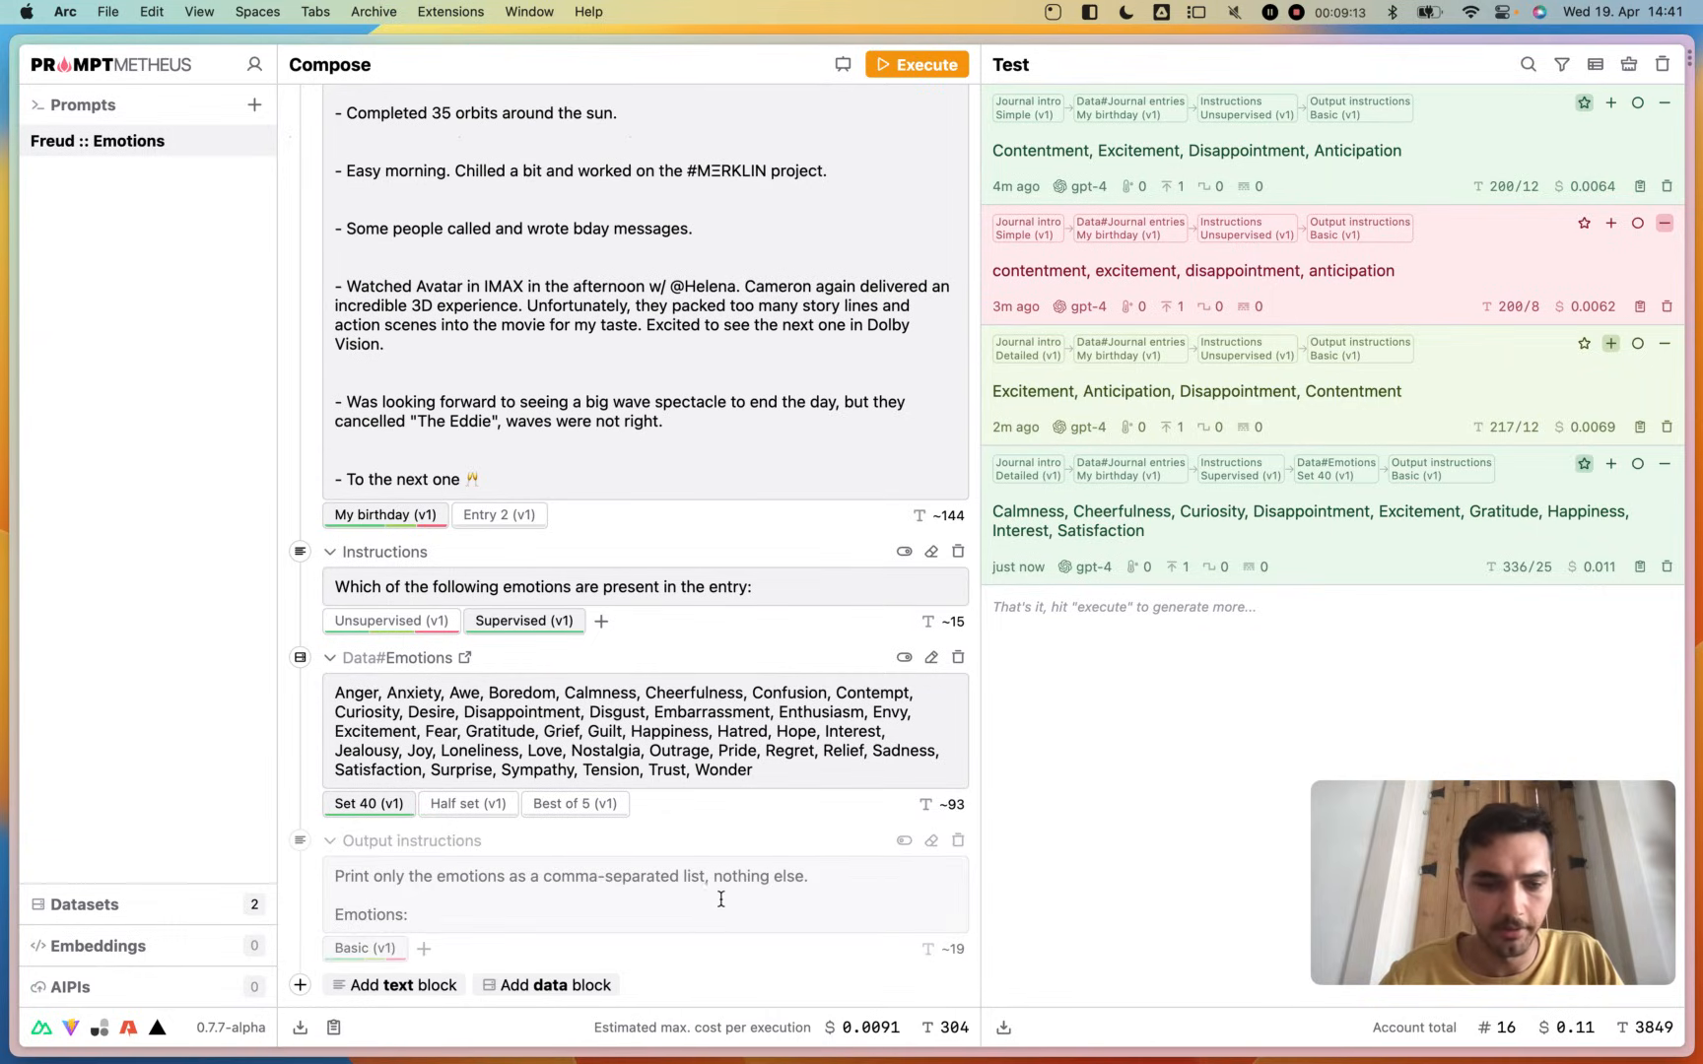
pyautogui.click(843, 65)
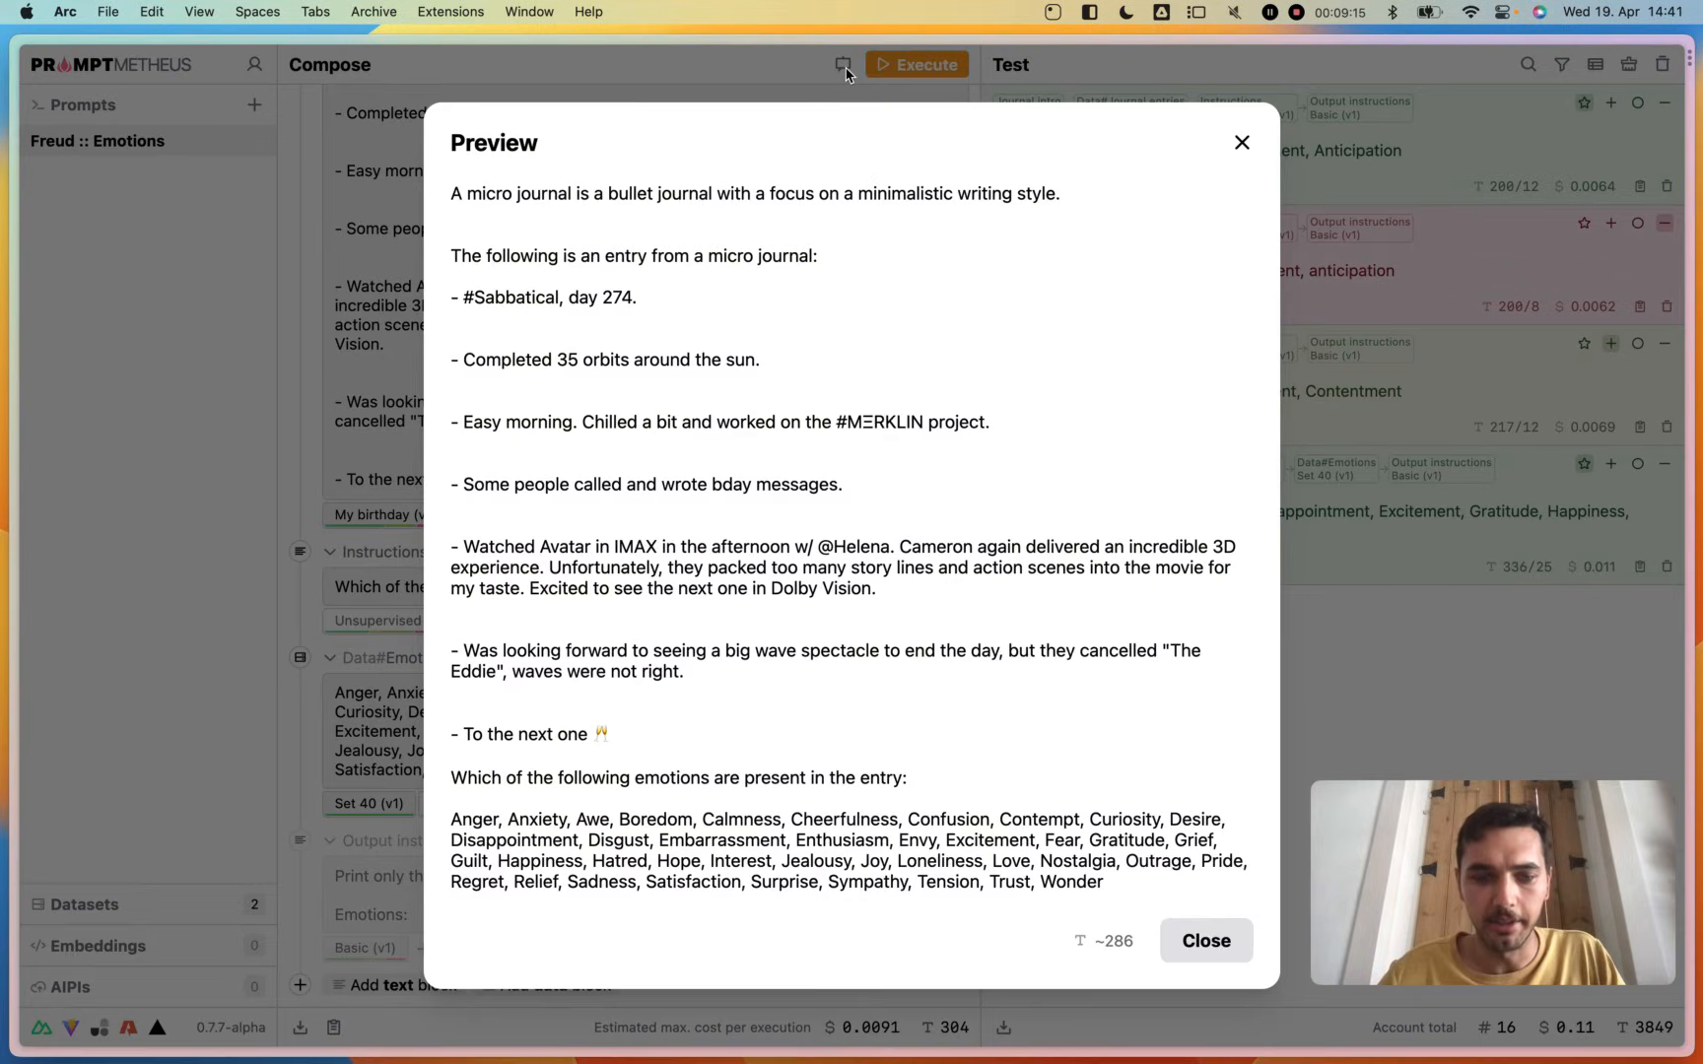
pyautogui.click(1218, 953)
pyautogui.click(907, 844)
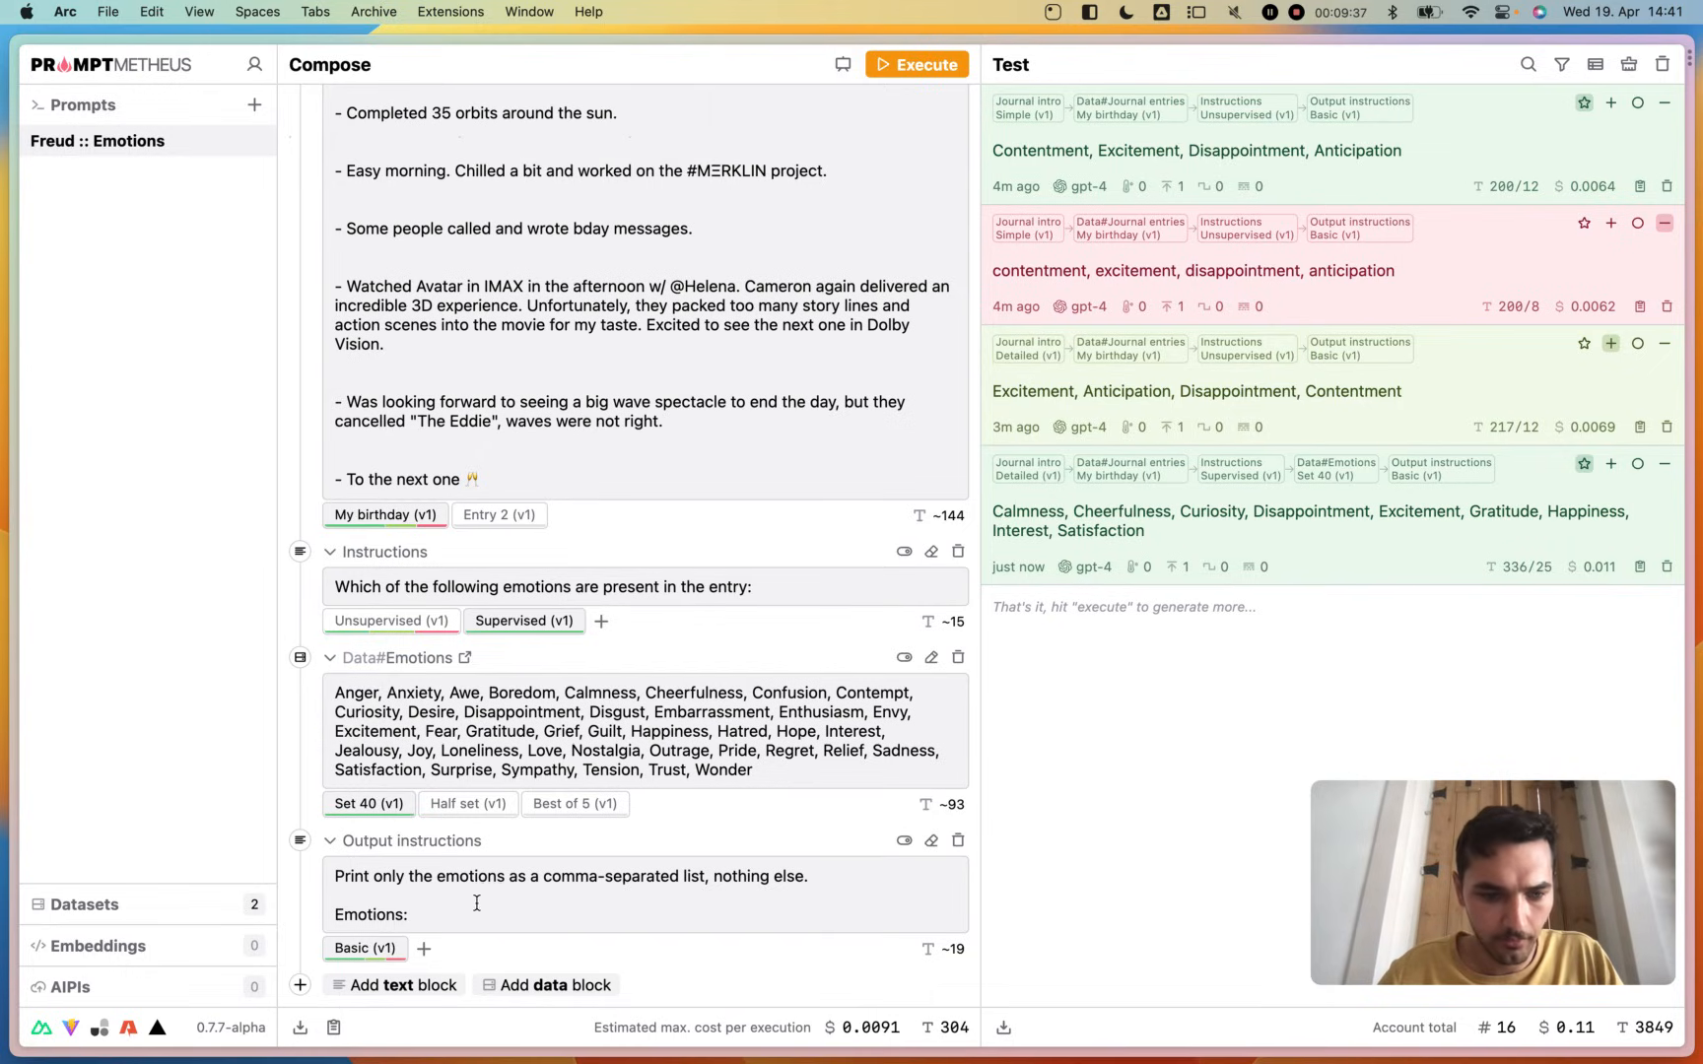
# - Remove the "a" before "focus" in the Detailed variant of the Journal intro block and execute the prompt again
pyautogui.scroll(3, 578, 599)
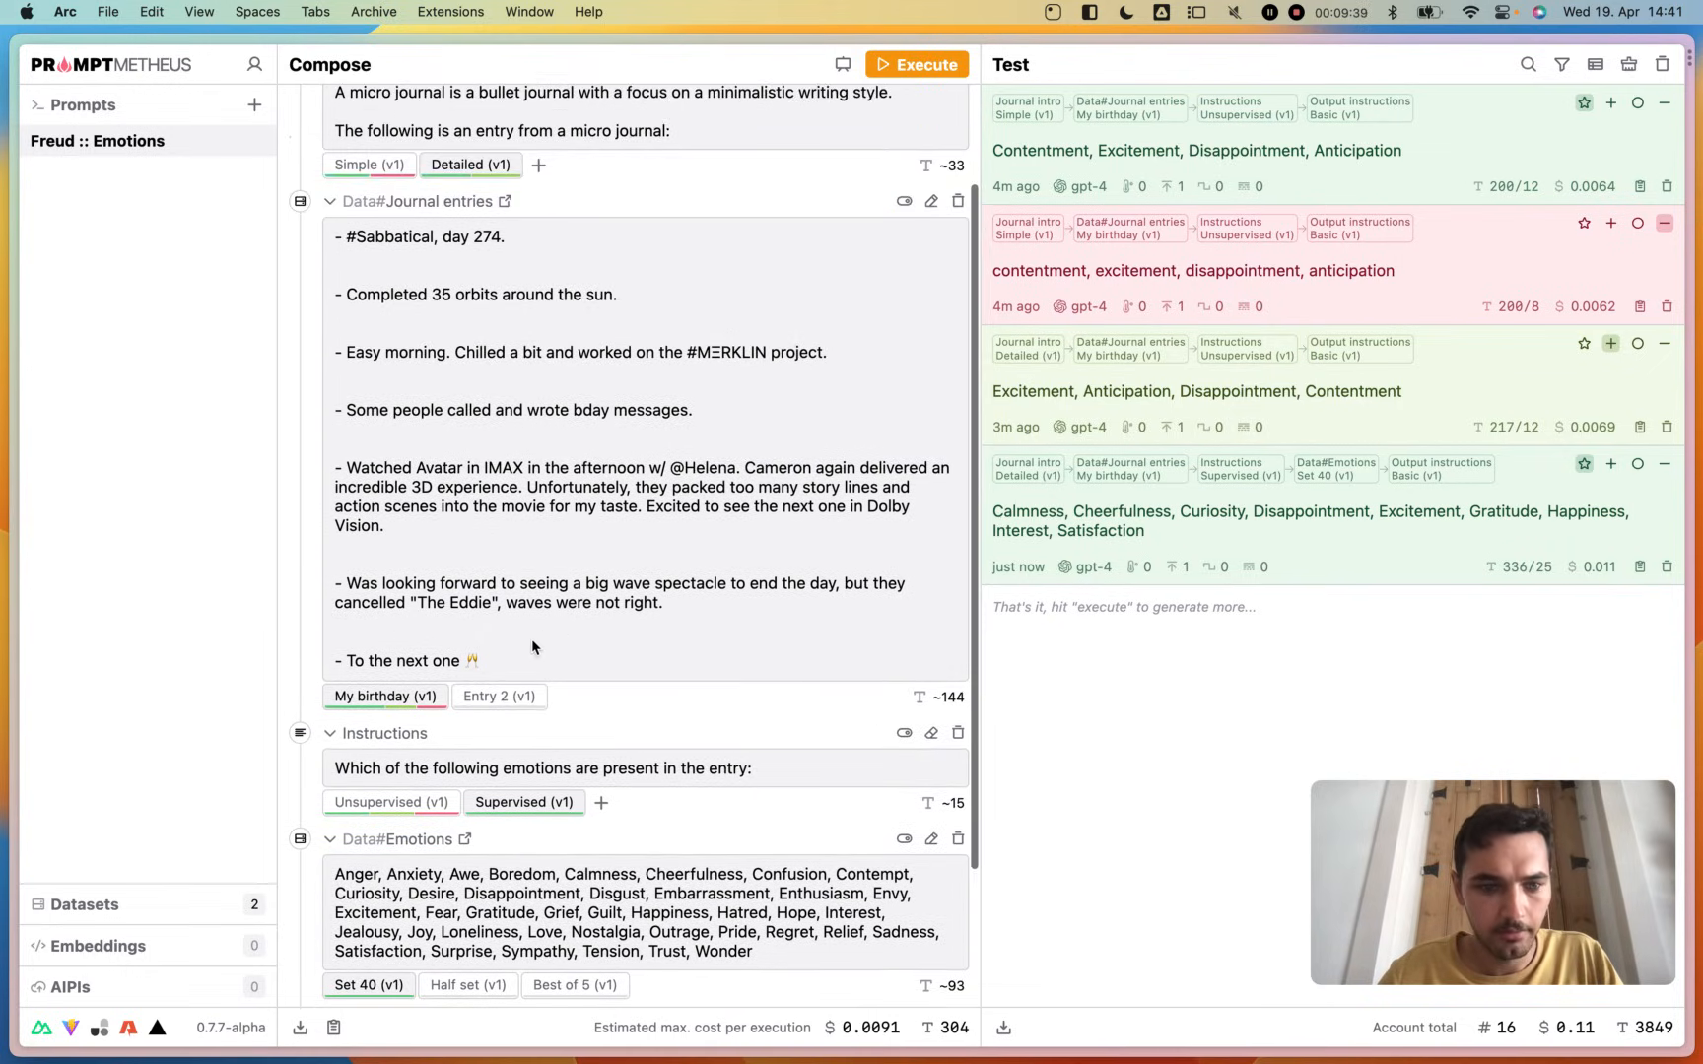
pyautogui.scroll(3, 530, 533)
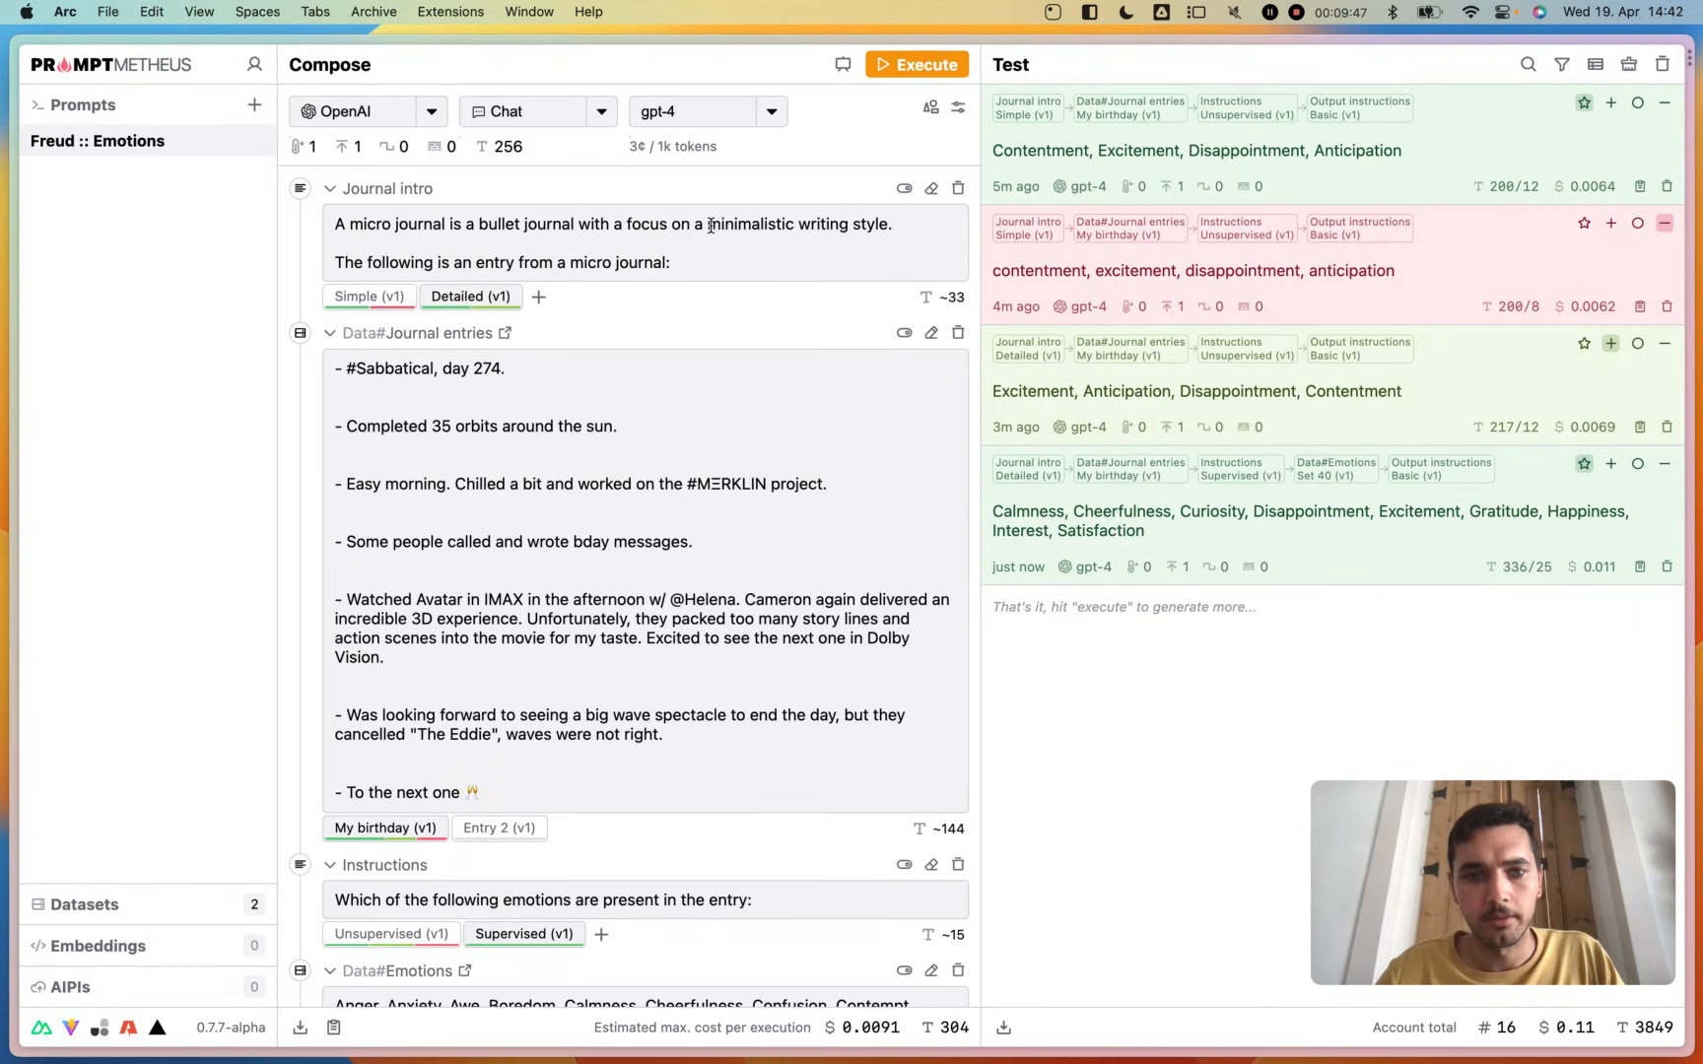
pyautogui.click(627, 225)
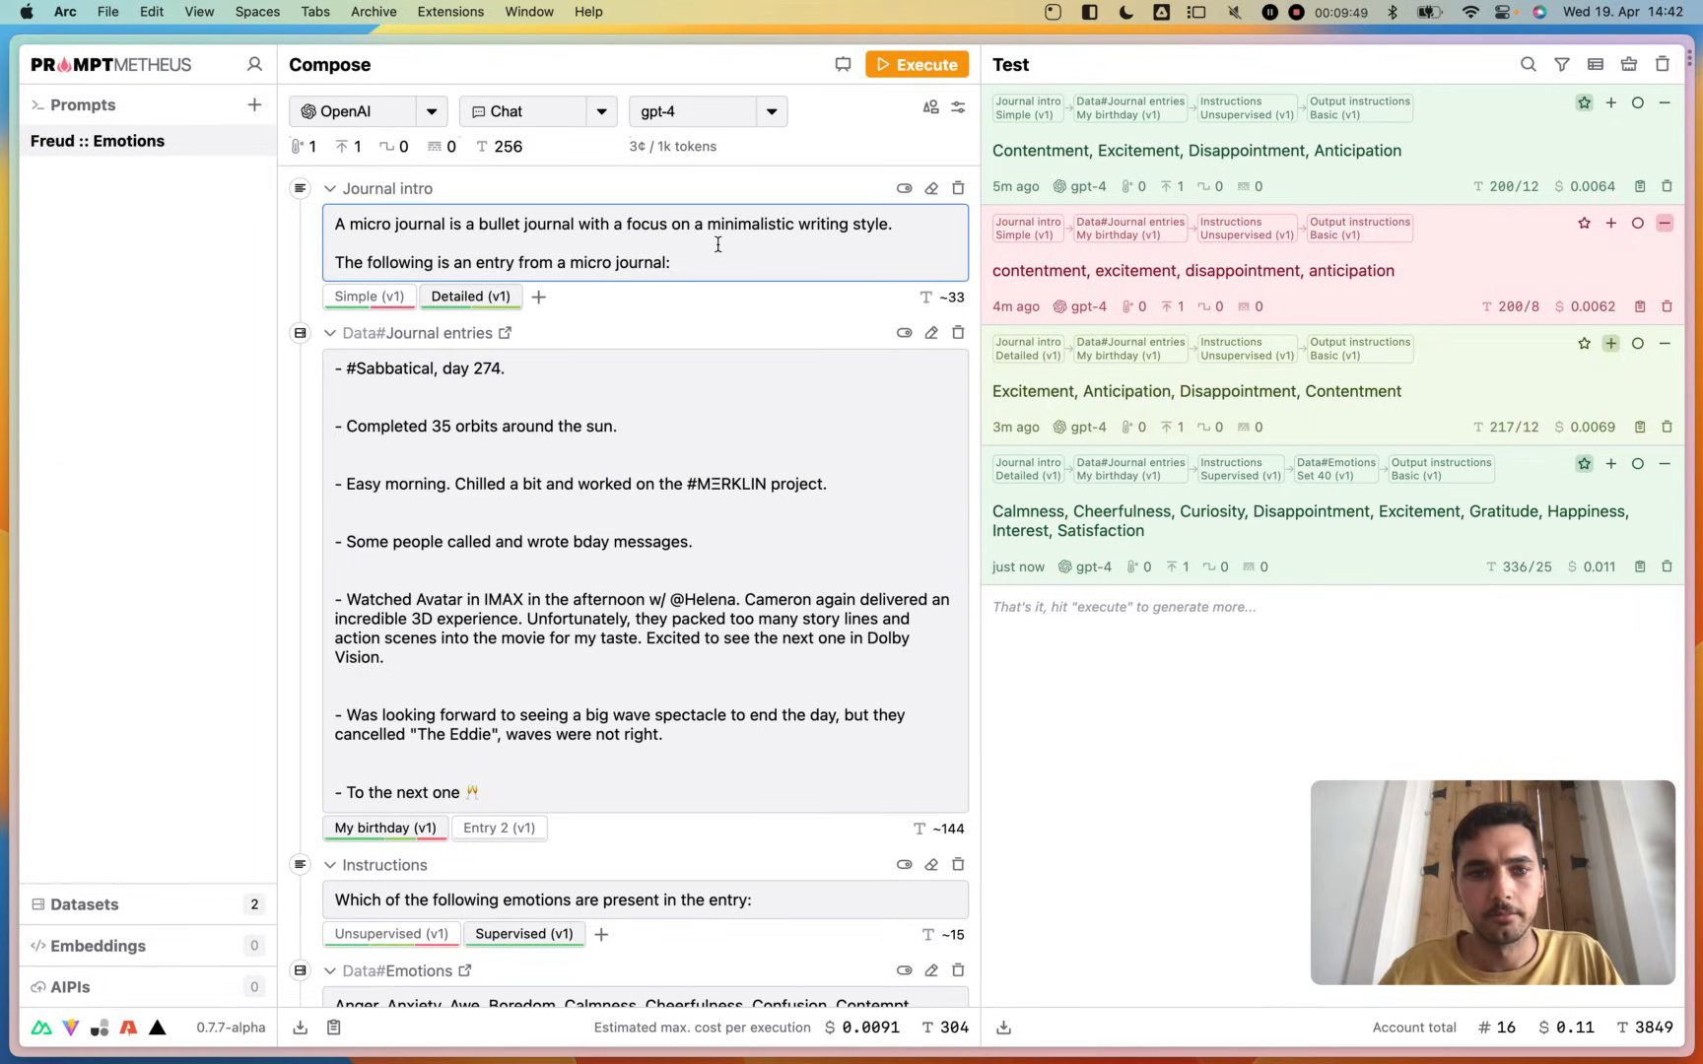
pyautogui.press('BackSpace')
pyautogui.press('BackSpace')
pyautogui.click(801, 314)
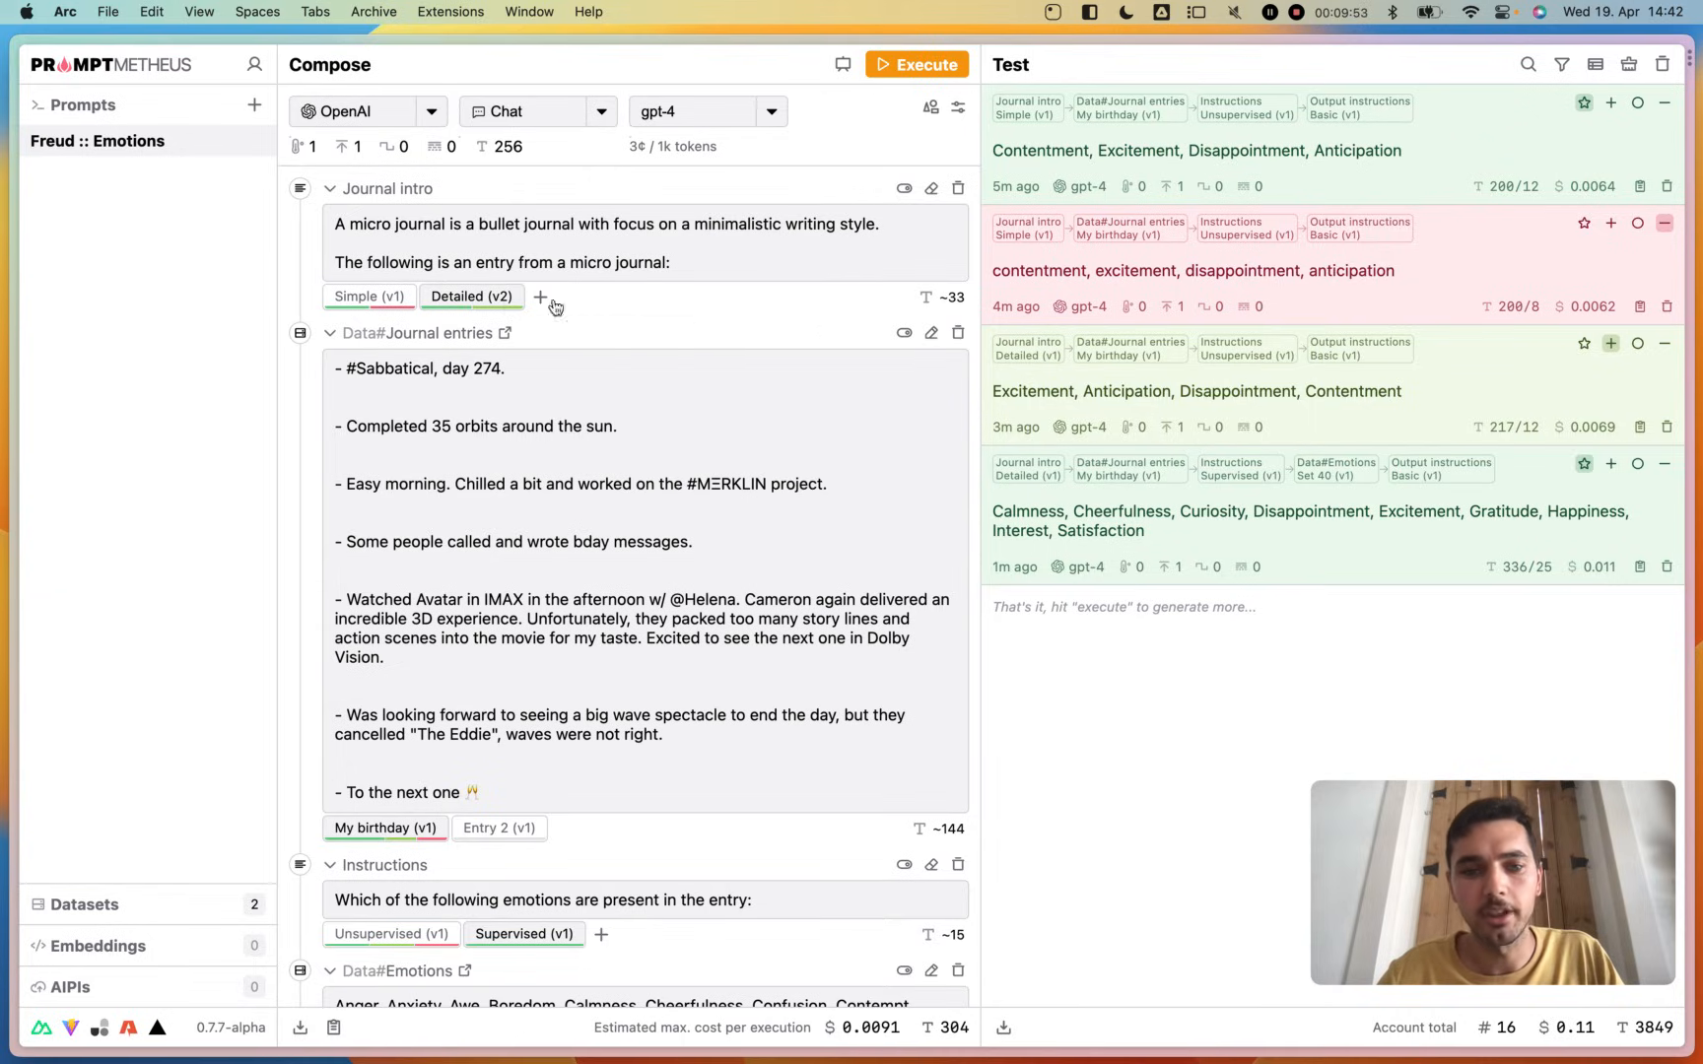
pyautogui.click(925, 65)
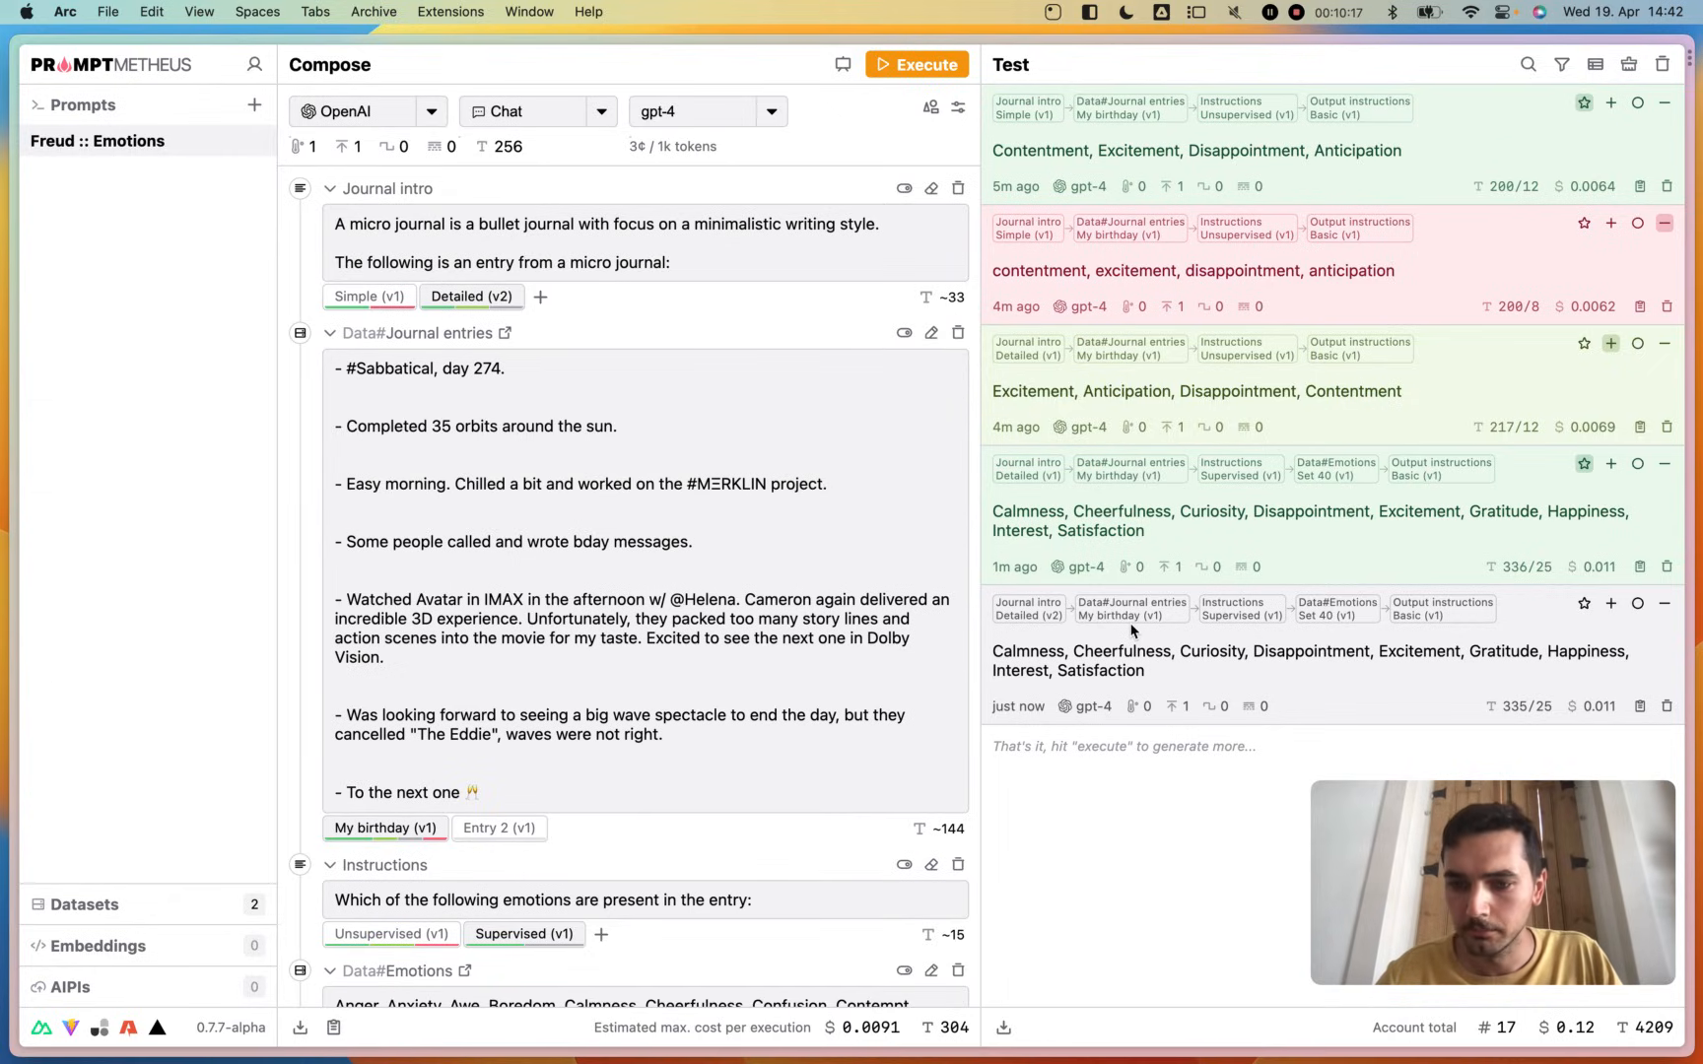
# - Cycle the test results' display from output text only to the view with run details but no block labels
pyautogui.click(1596, 65)
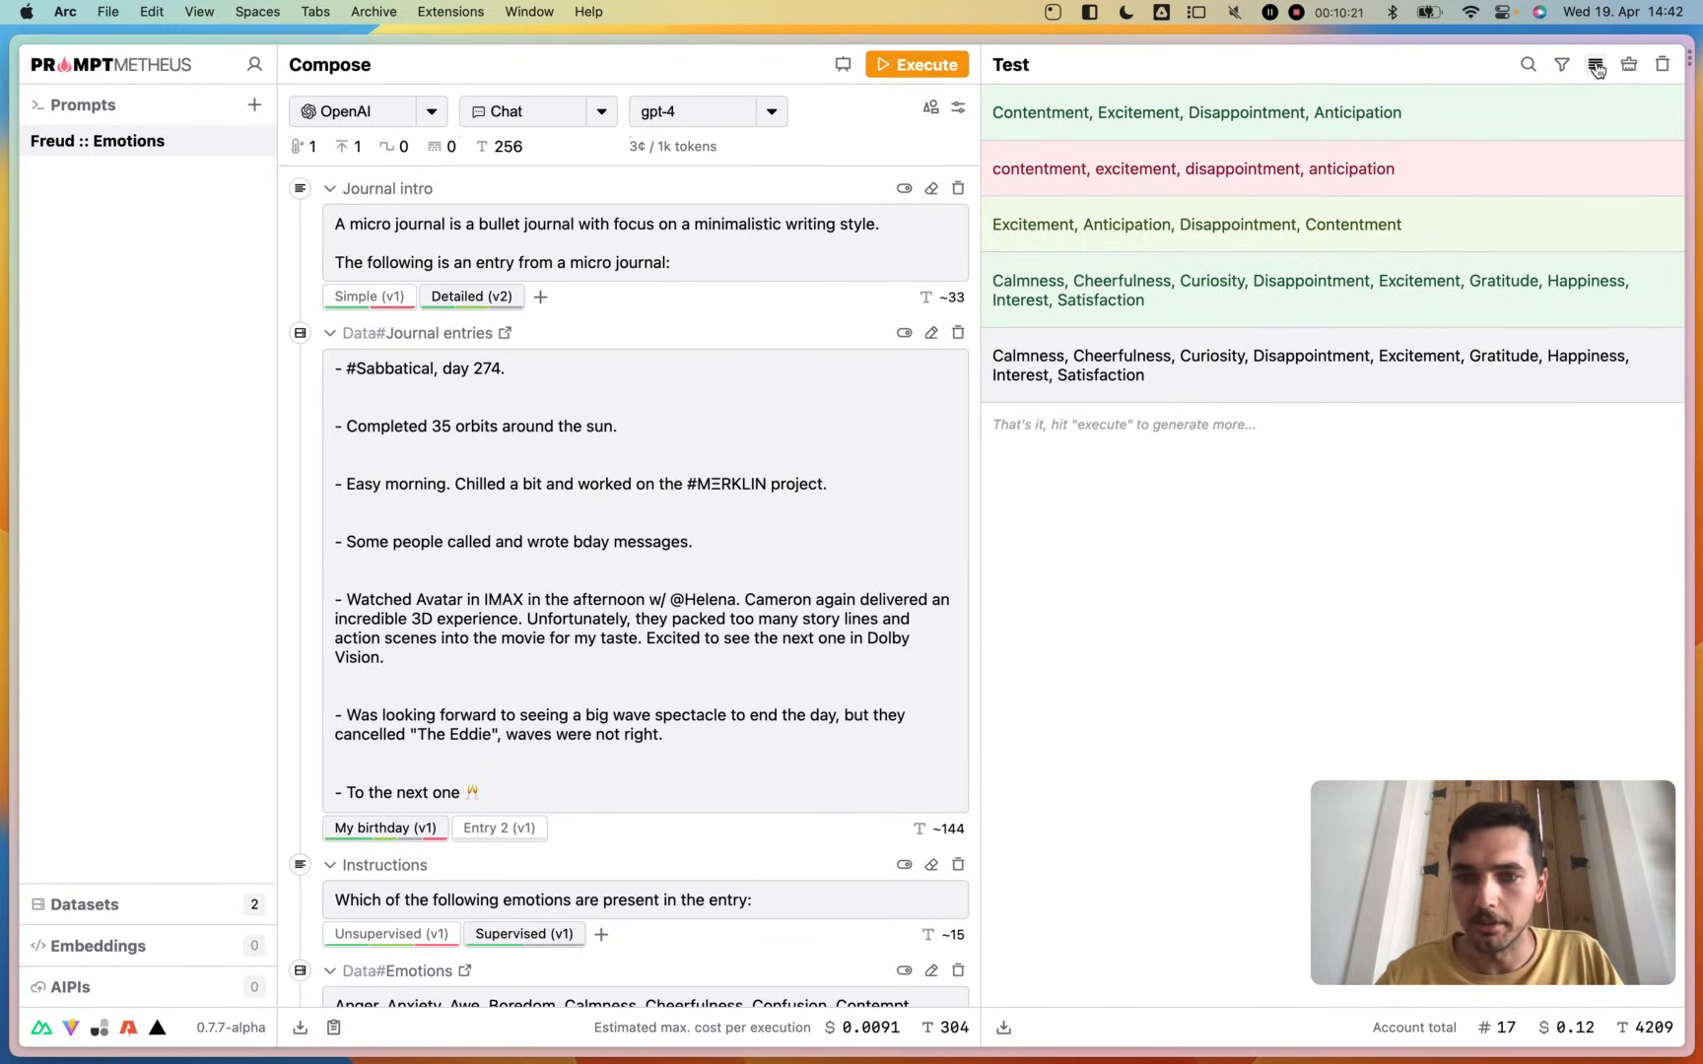
pyautogui.click(1593, 67)
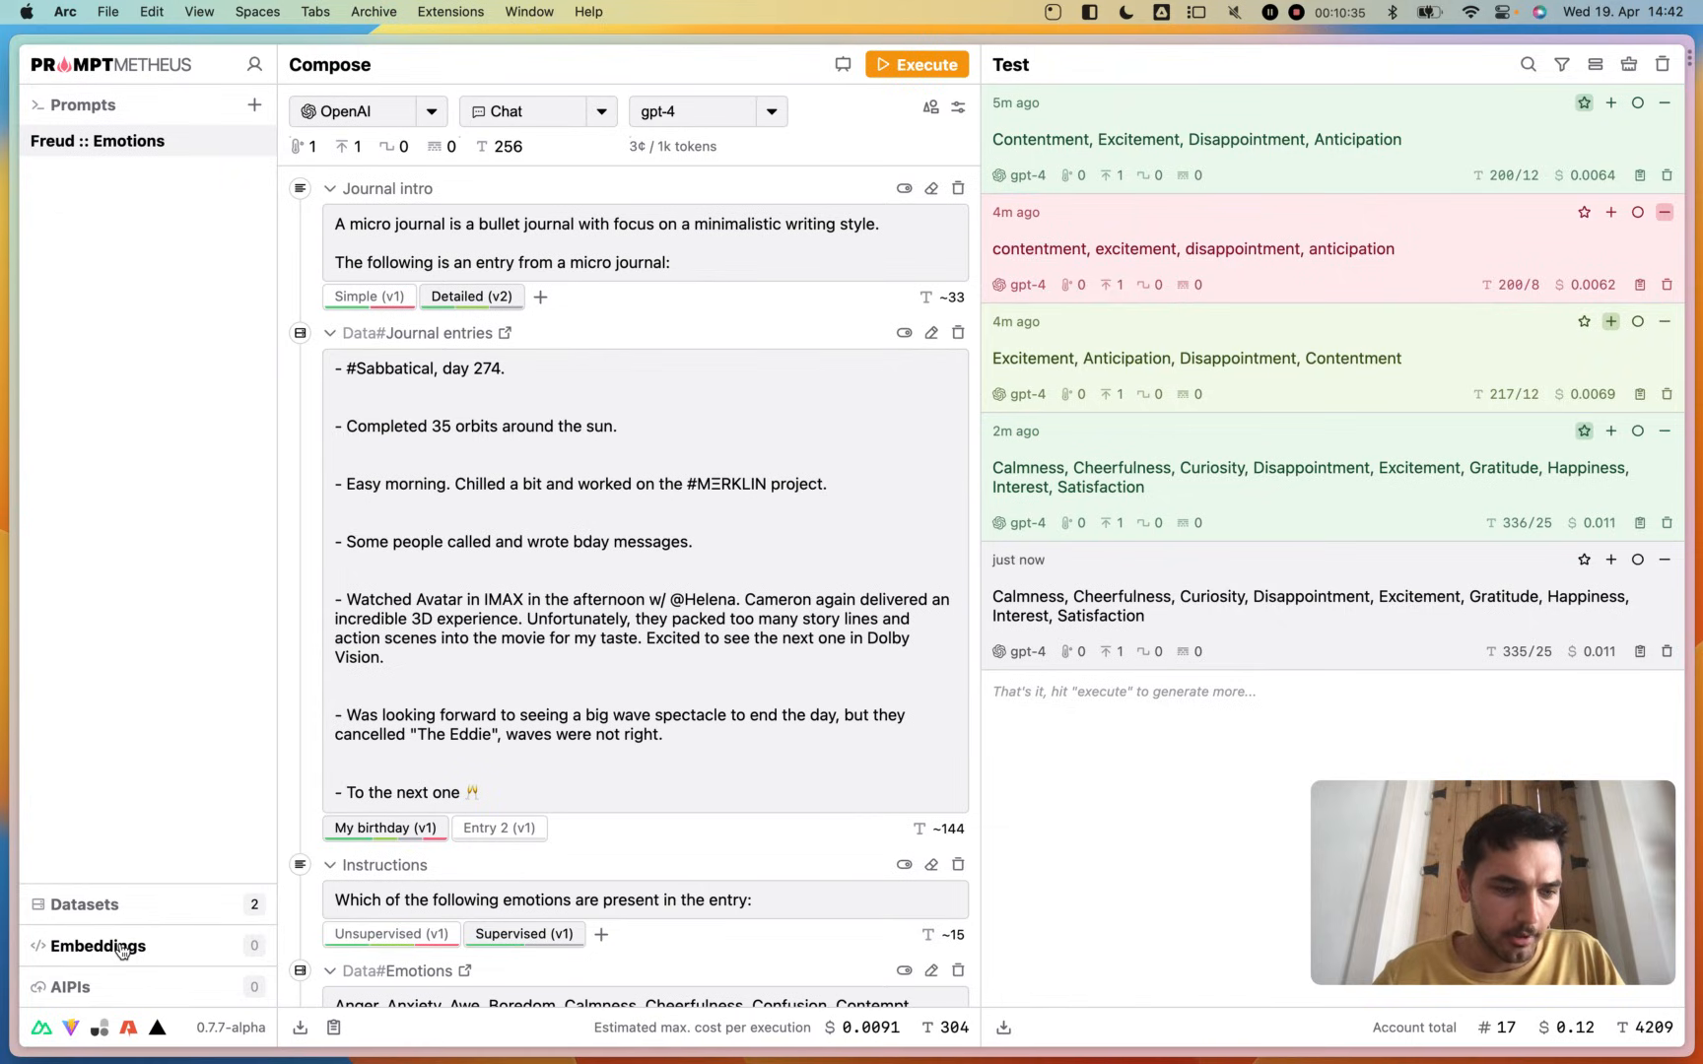
# - Read the descriptions of the Embeddings and AIPIs sections and return to the prompt list
pyautogui.click(121, 948)
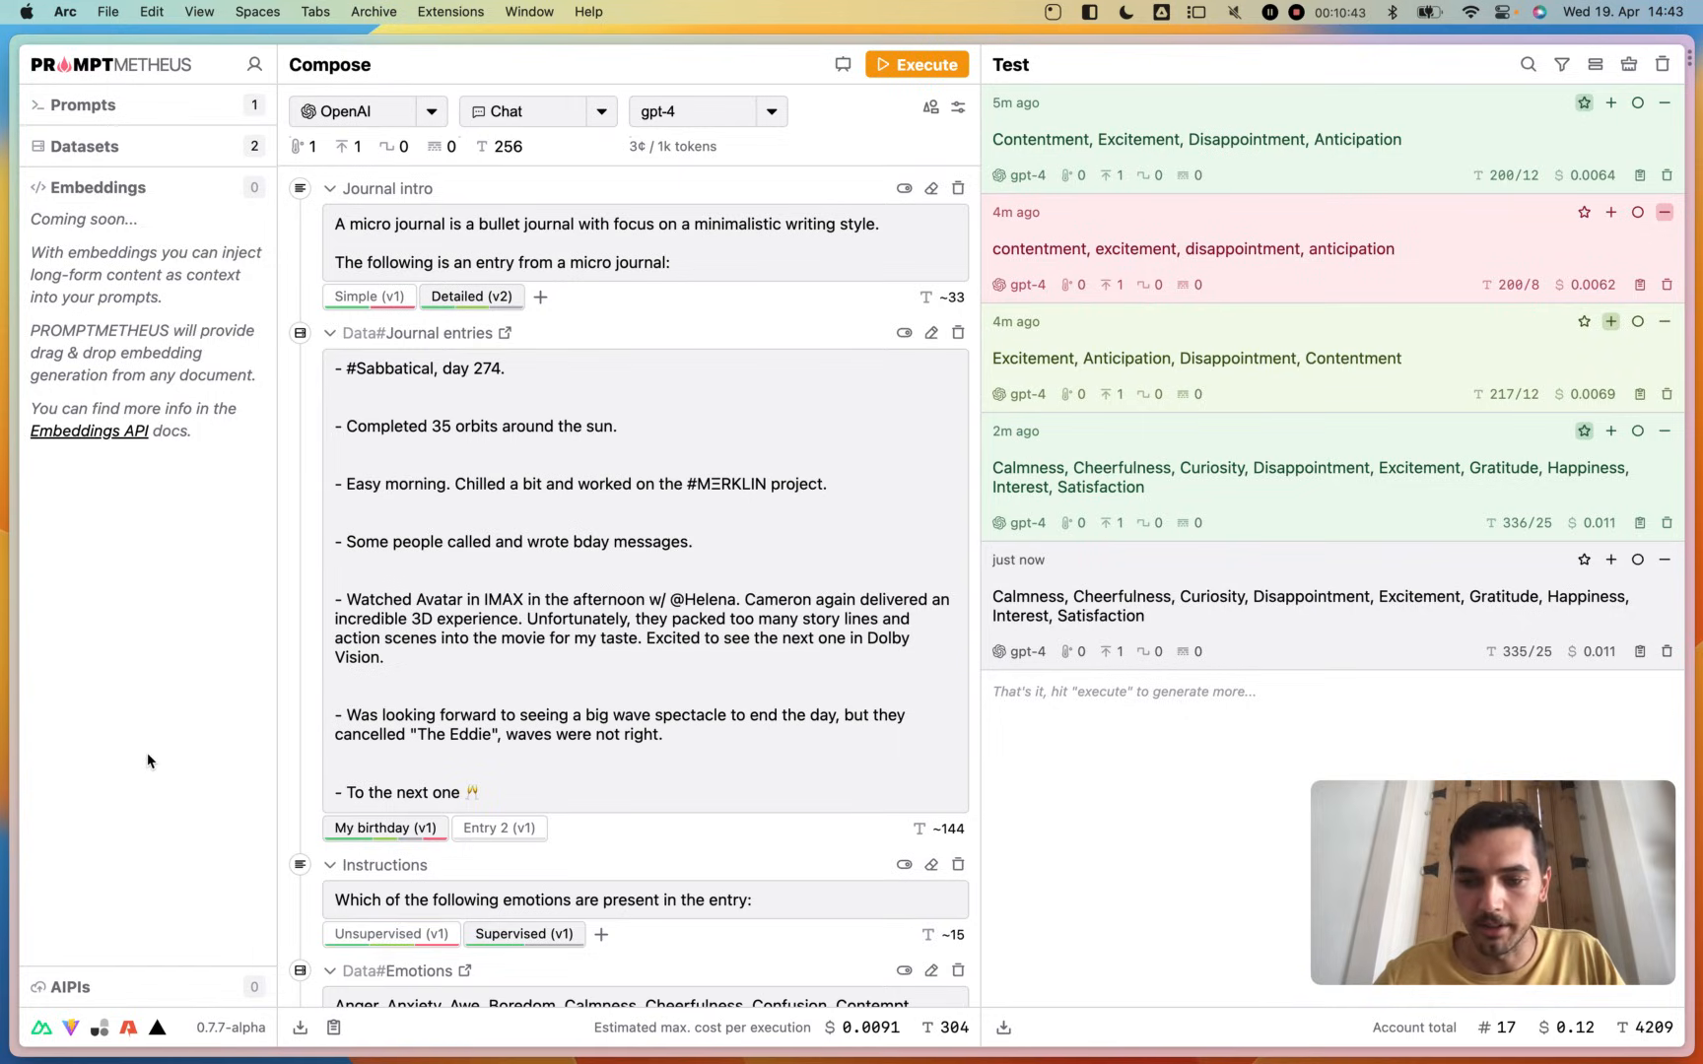
pyautogui.click(78, 987)
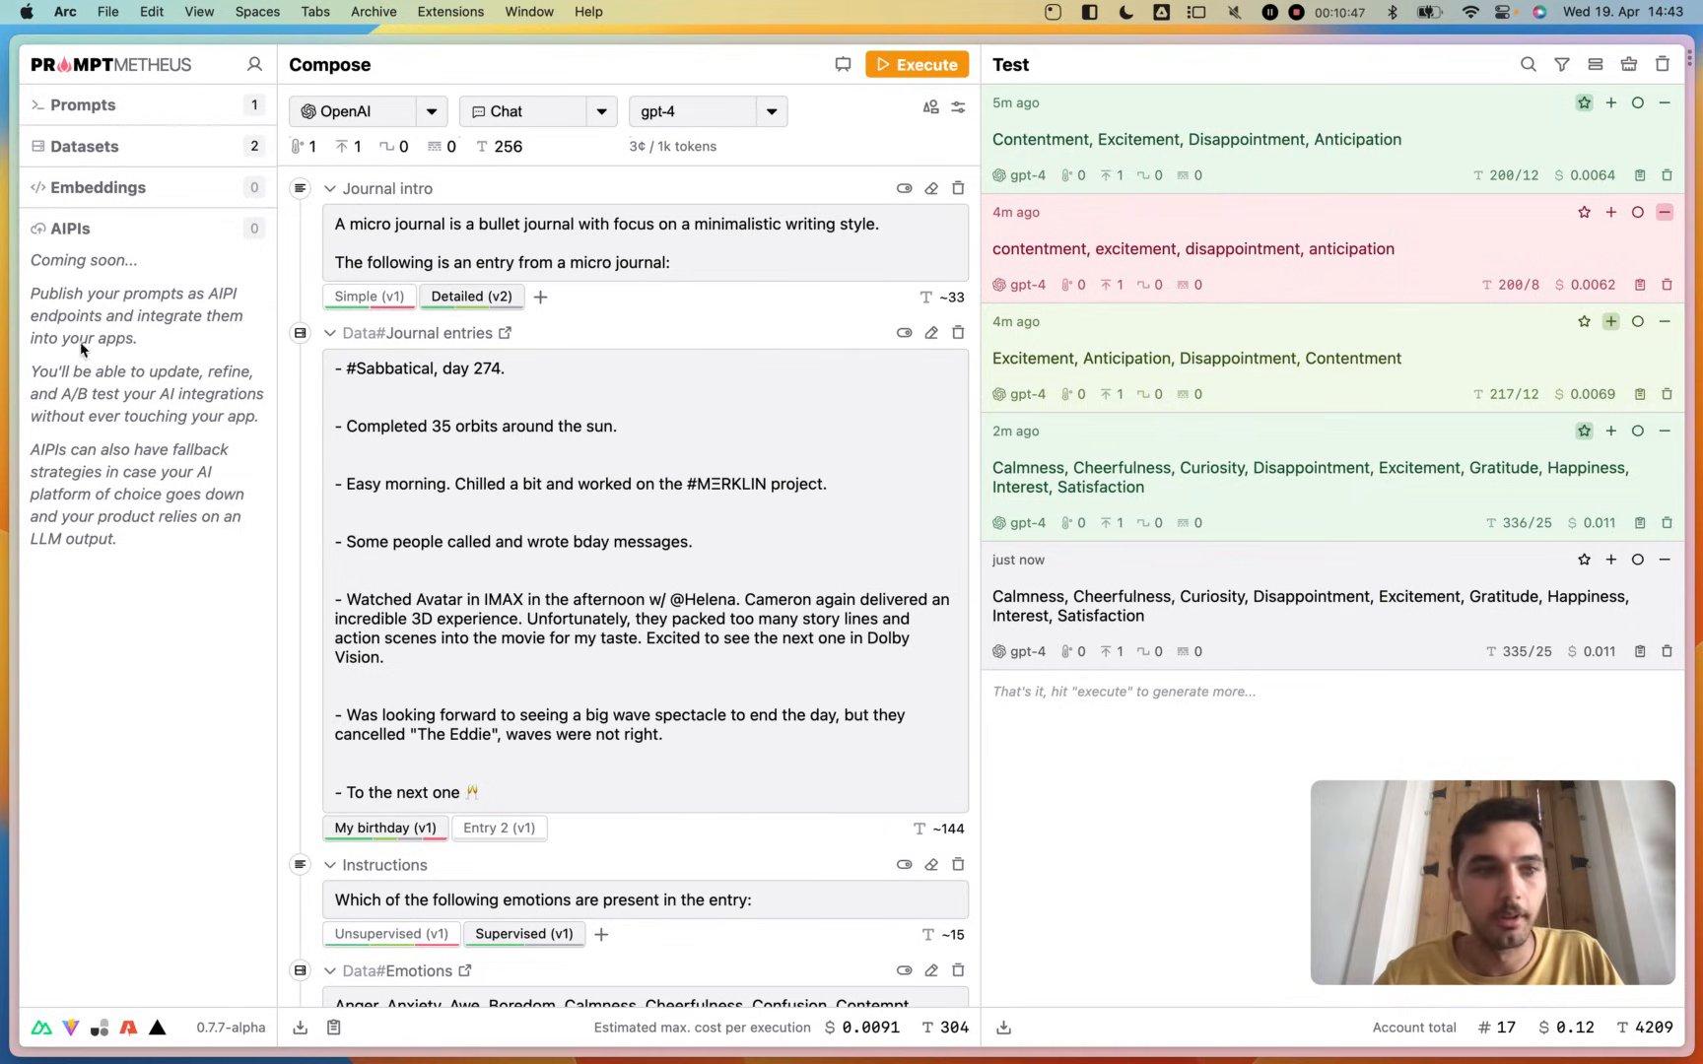
pyautogui.click(85, 107)
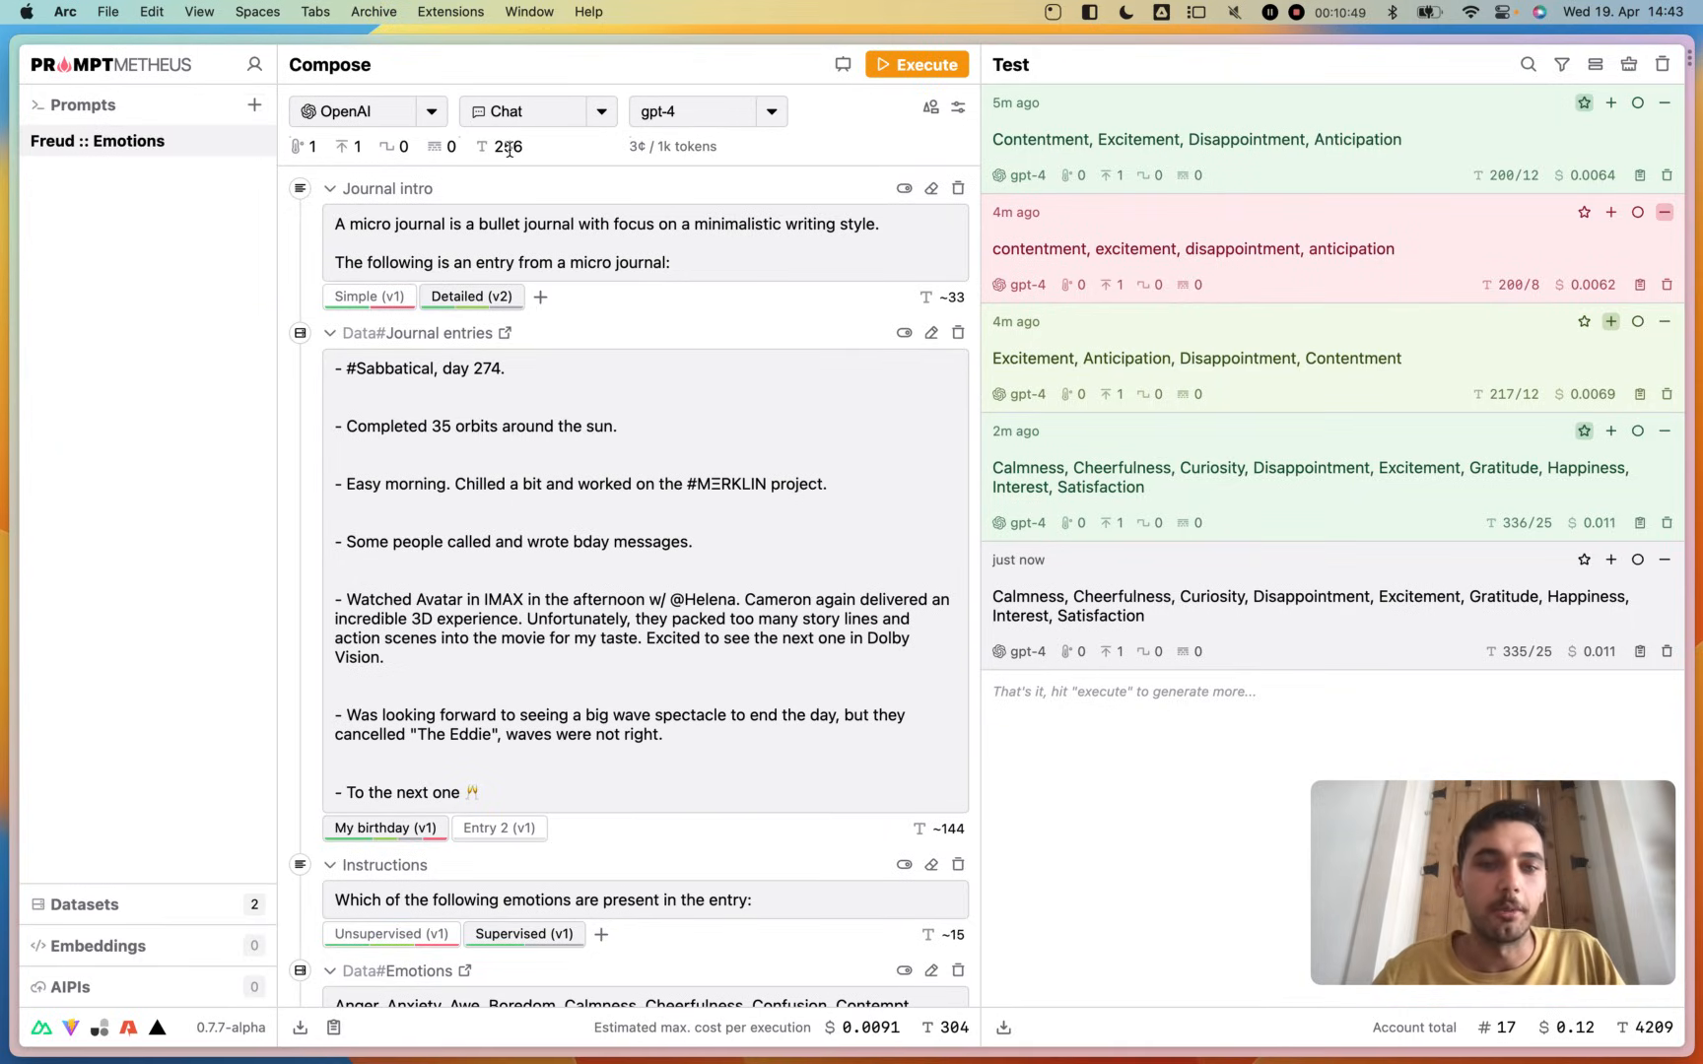